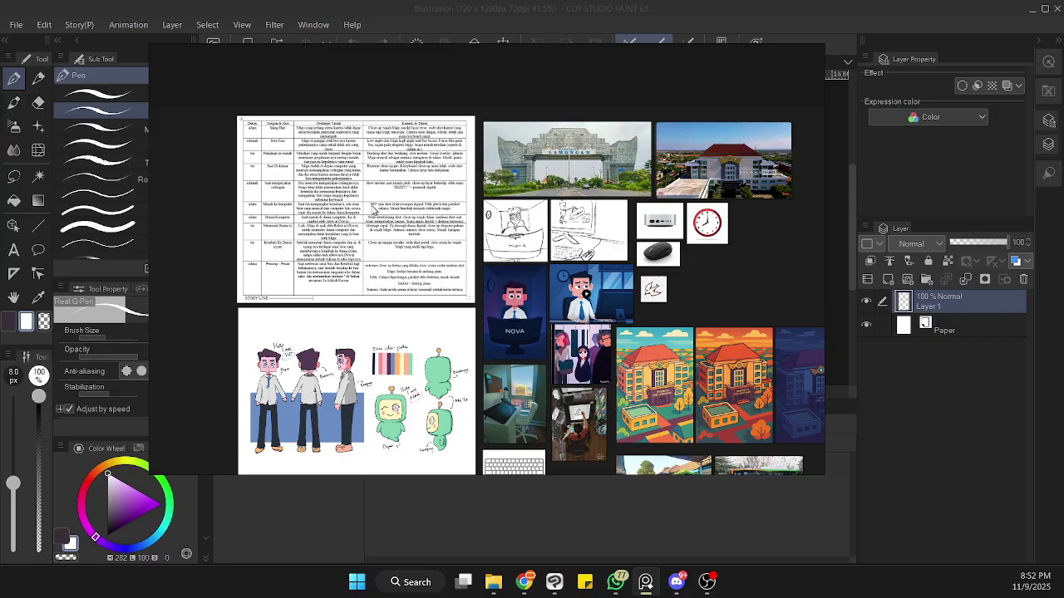
- Examine the reference board's character sheet, desk and workspace images, office building illustrations and bus photos
scroll(723, 268, "right", 3)
scroll(723, 267, "down", 1)
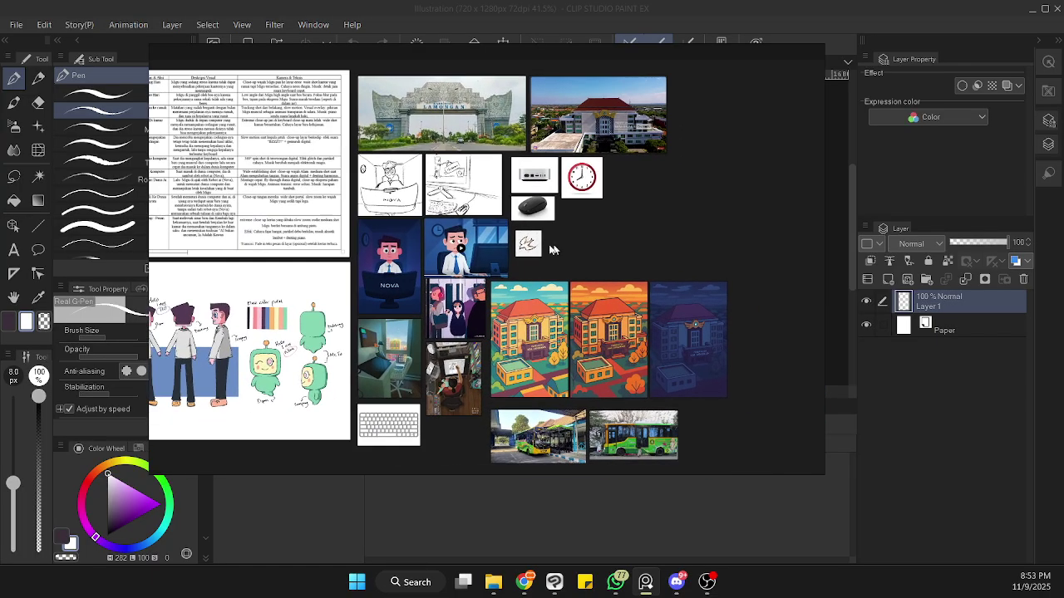
scroll(451, 446, "down", 2)
scroll(404, 411, "up", 2)
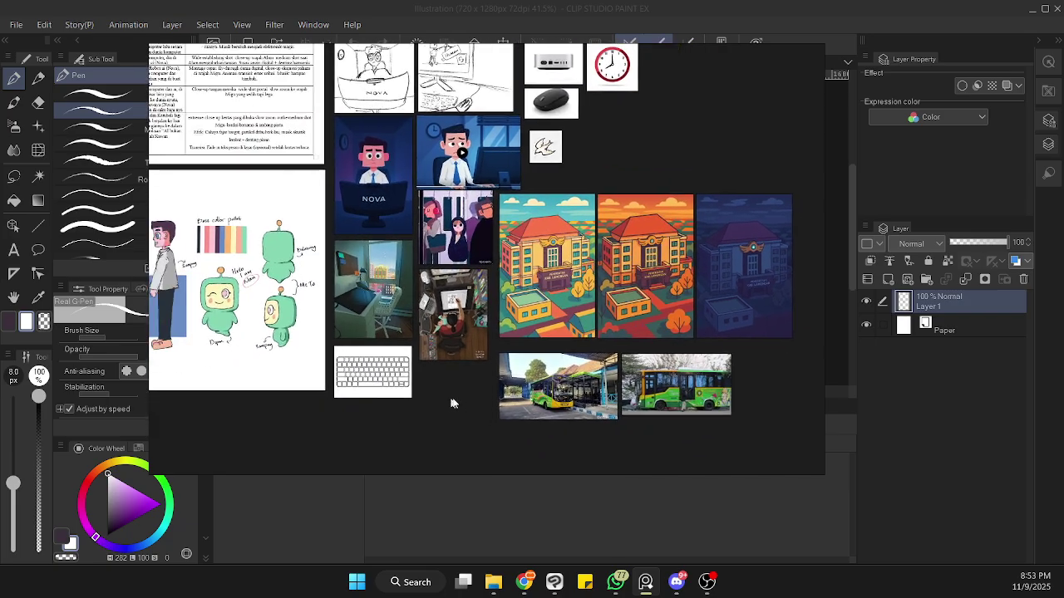
scroll(642, 401, "up", 1)
scroll(642, 402, "left", 1)
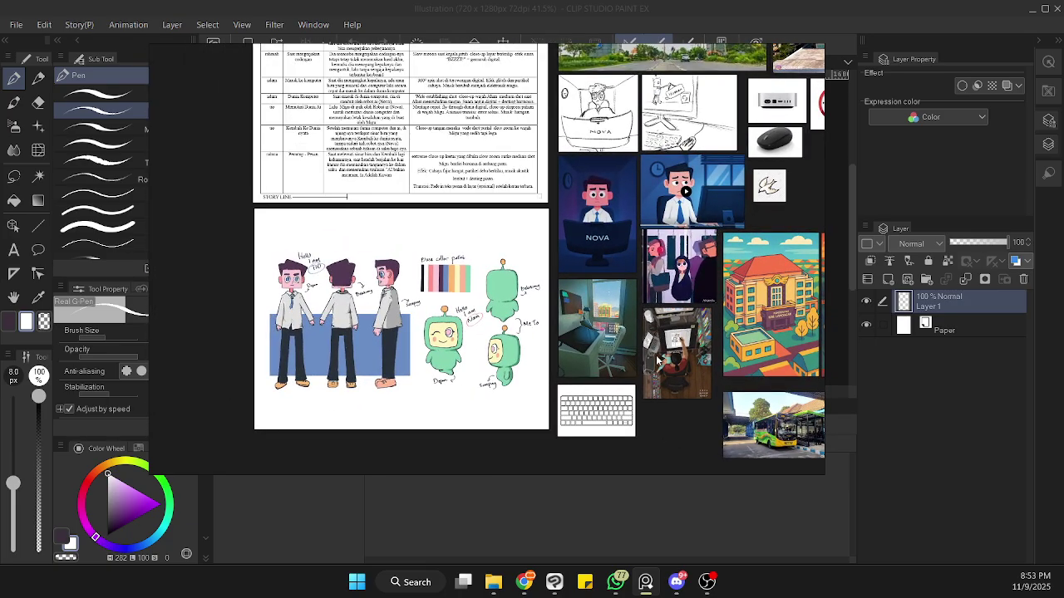
scroll(597, 337, "up", 5)
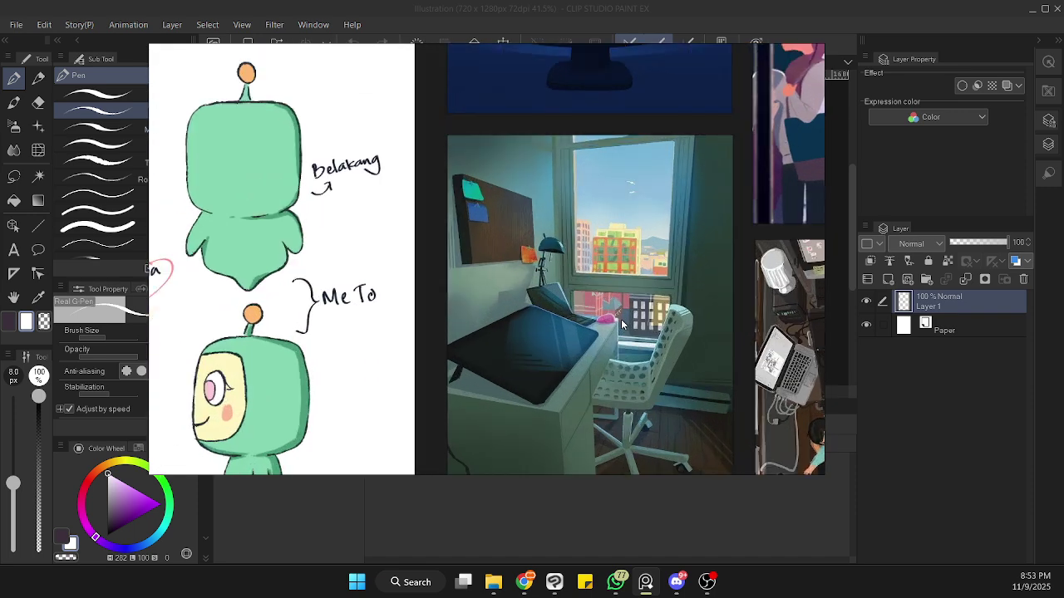
scroll(640, 318, "down", 2)
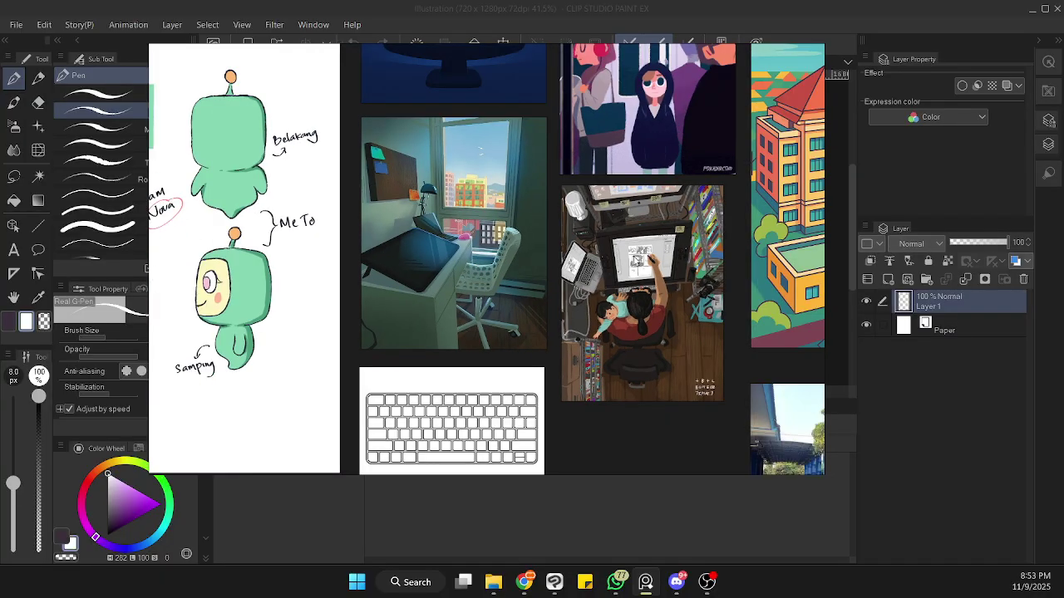
left_click_drag(637, 261, 551, 250)
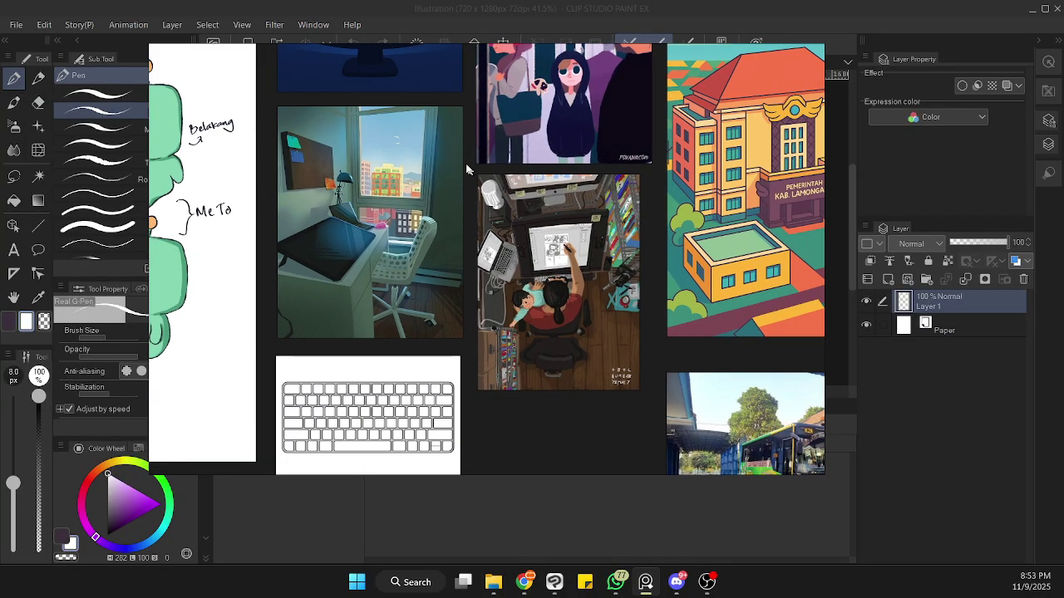
left_click_drag(386, 142, 603, 218)
scroll(602, 218, "down", 2)
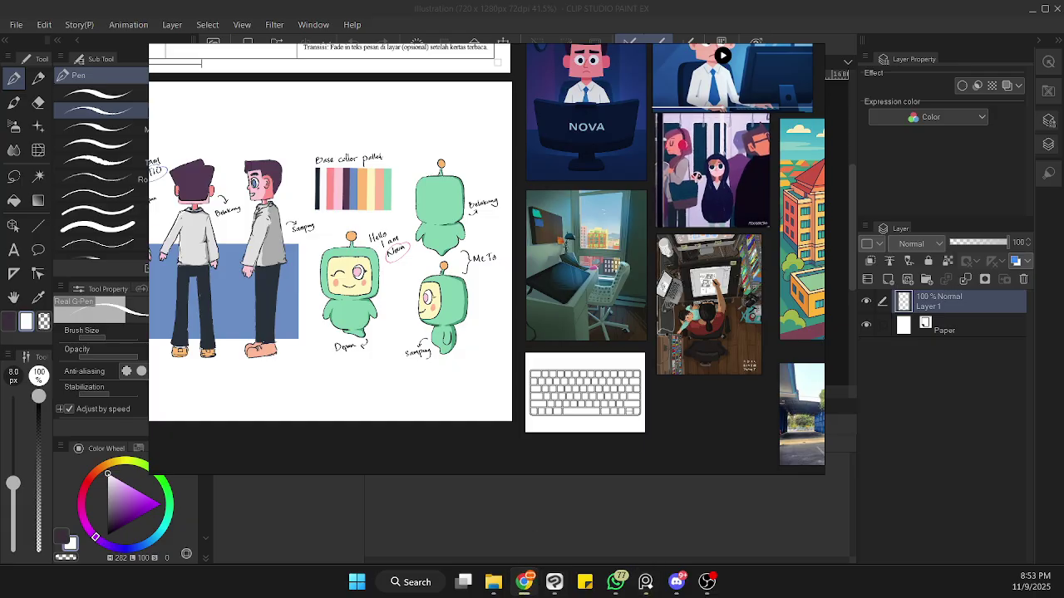
- Switch to Chrome and copy the Pinterest illustration of two people sitting at the red bus stop
left_click(524, 582)
left_click_drag(1030, 34, 853, 125)
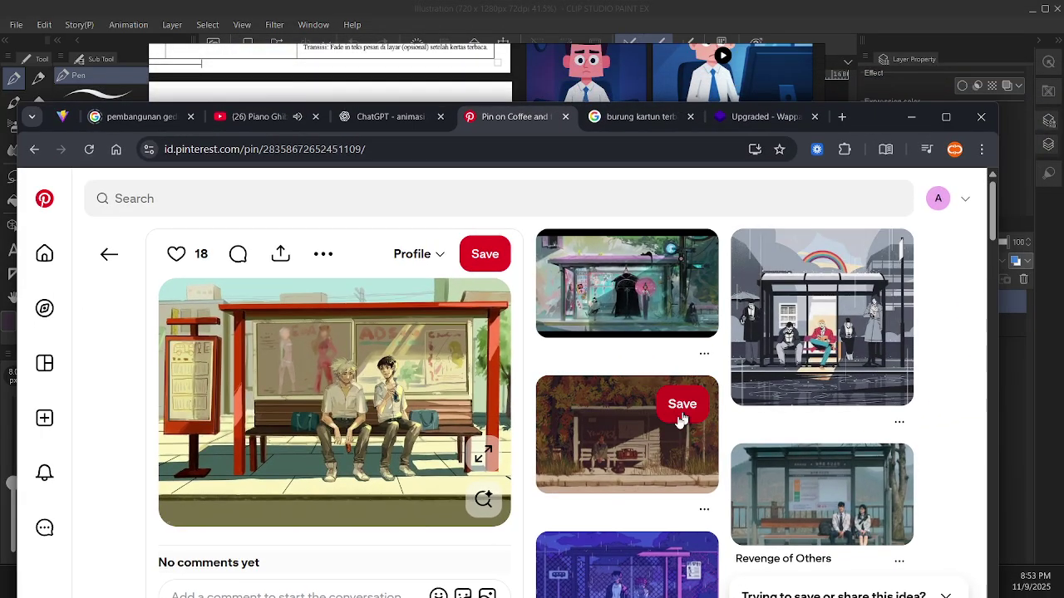
left_click(582, 458)
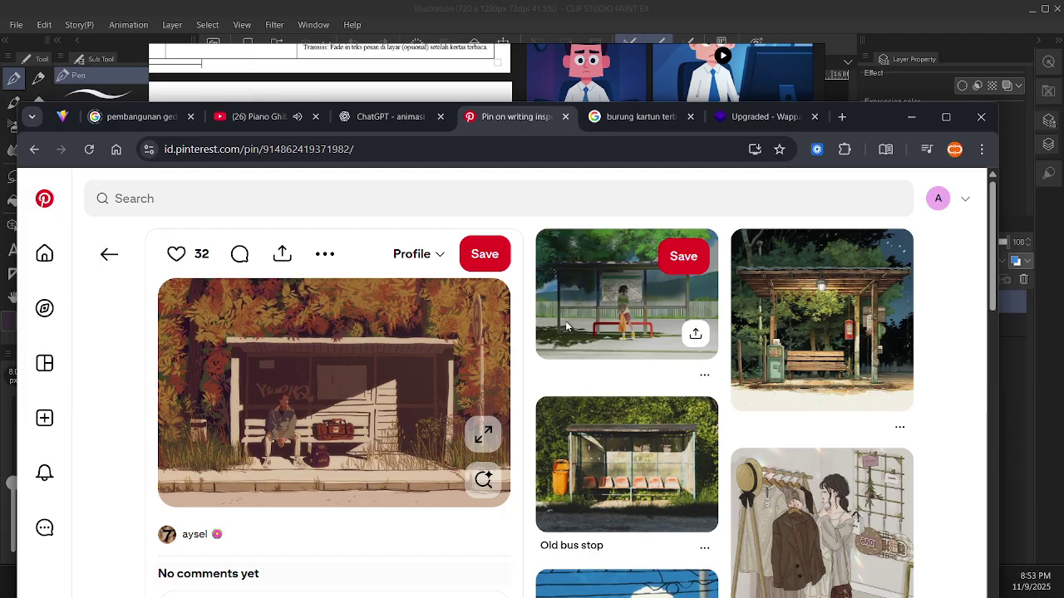
key("alt+Left")
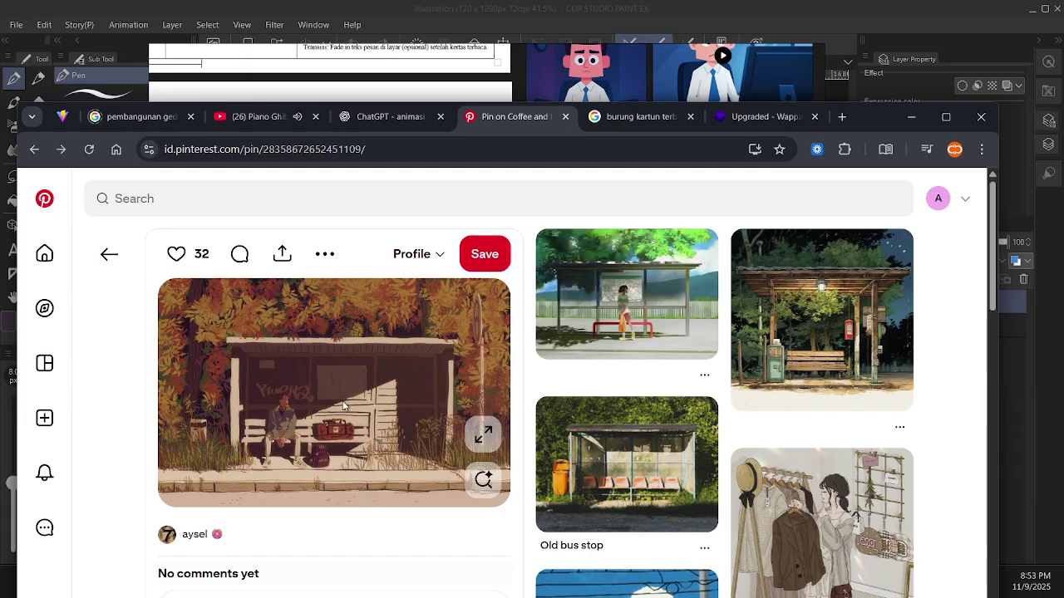
right_click(353, 382)
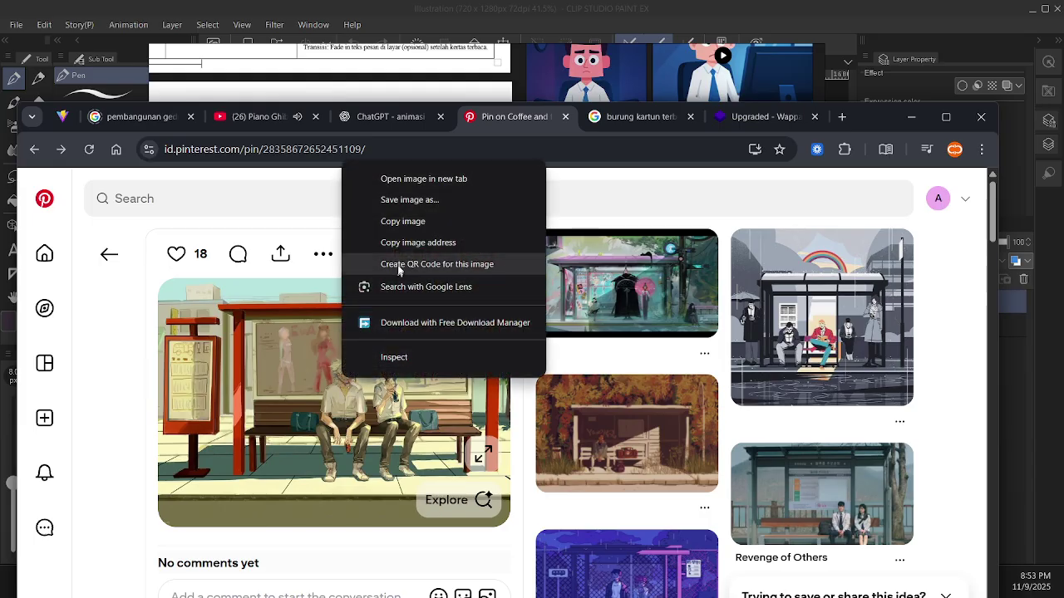
left_click(405, 221)
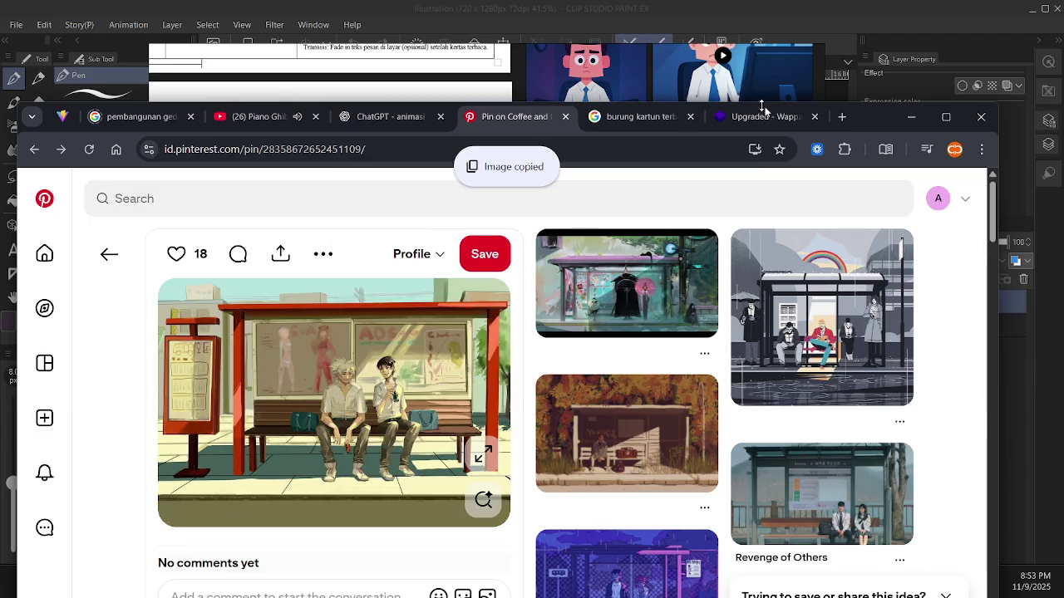
left_click(921, 121)
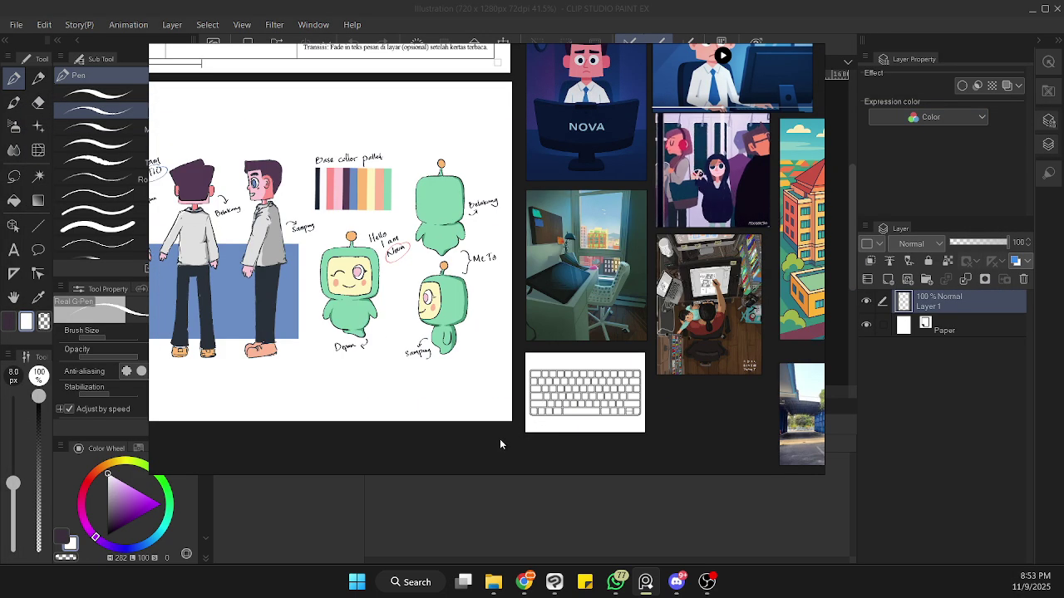
- Paste the copied bus stop illustration into the empty area of the PureRef board near the clock and building photo
scroll(653, 357, "down", 3)
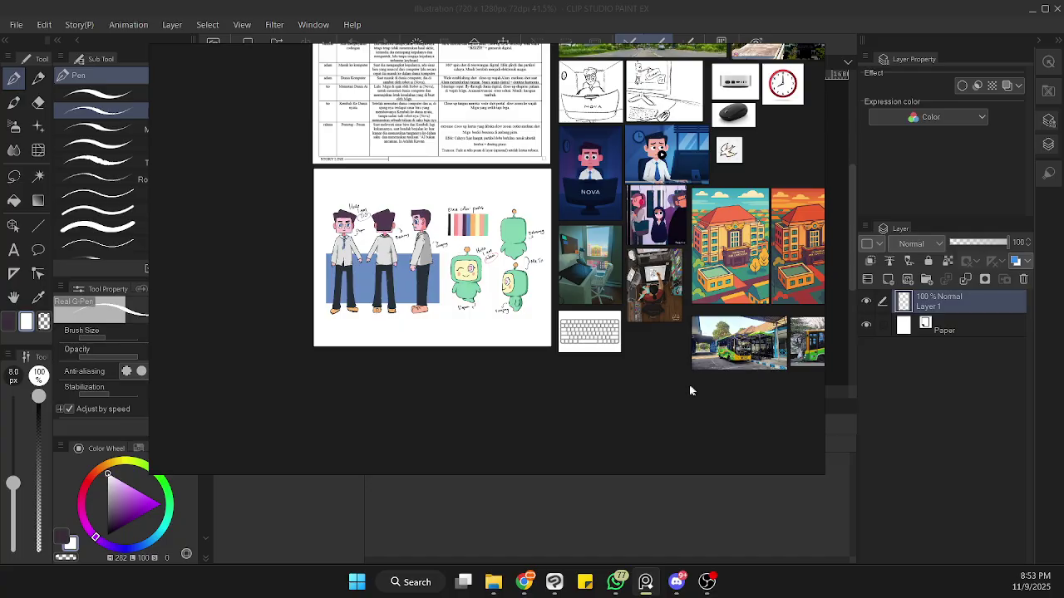
left_click_drag(689, 387, 565, 399)
scroll(558, 406, "down", 2)
scroll(533, 197, "up", 1)
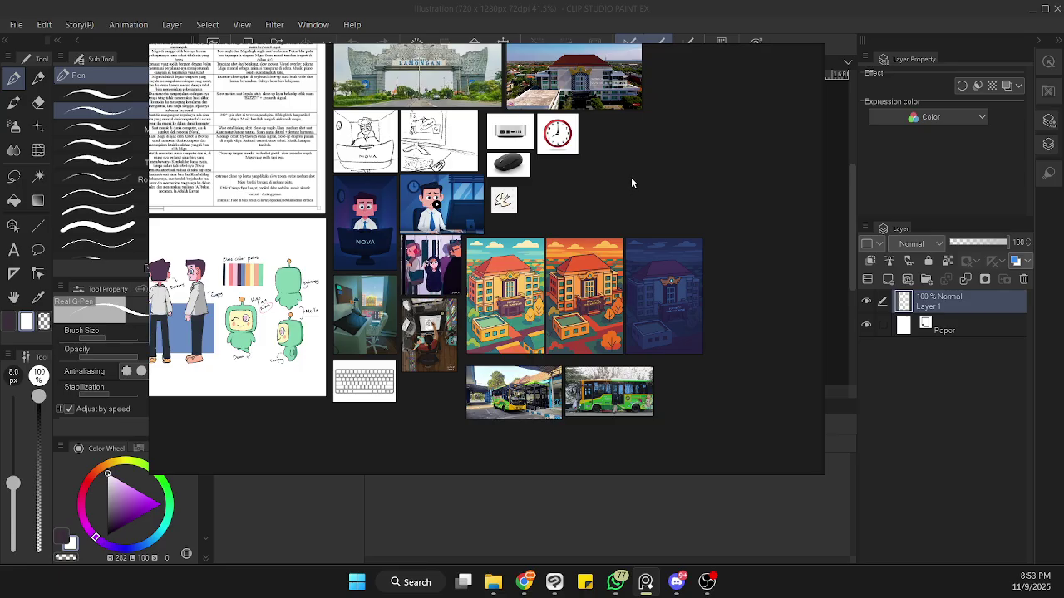
left_click_drag(631, 183, 687, 179)
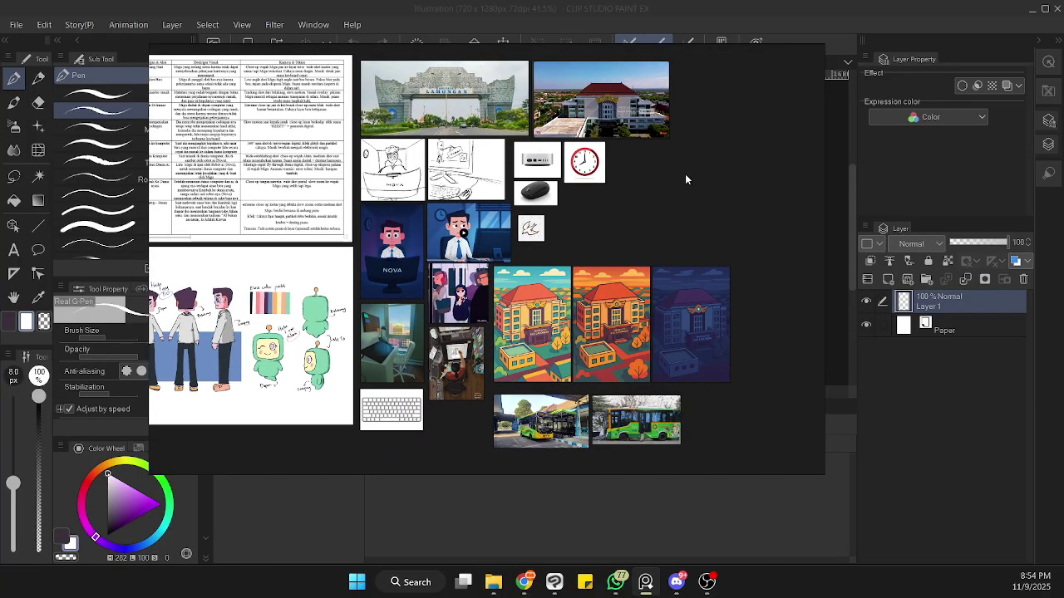
key("ctrl+v")
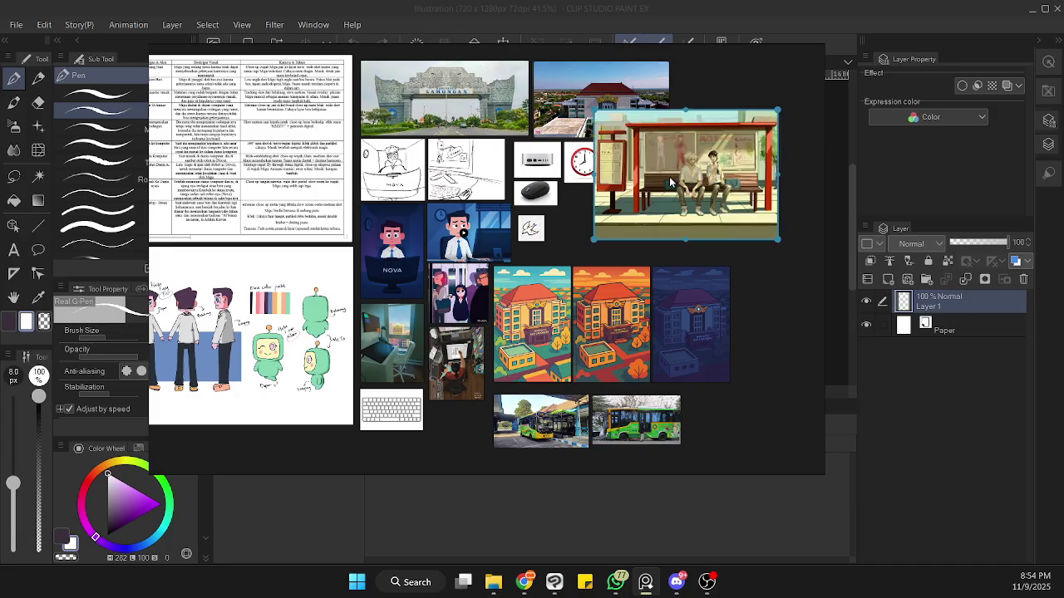
- Scale down the bus stop illustration and place it beside the red-roofed building photo at nearly the same height
left_click_drag(595, 110, 696, 159)
left_click_drag(734, 206, 726, 93)
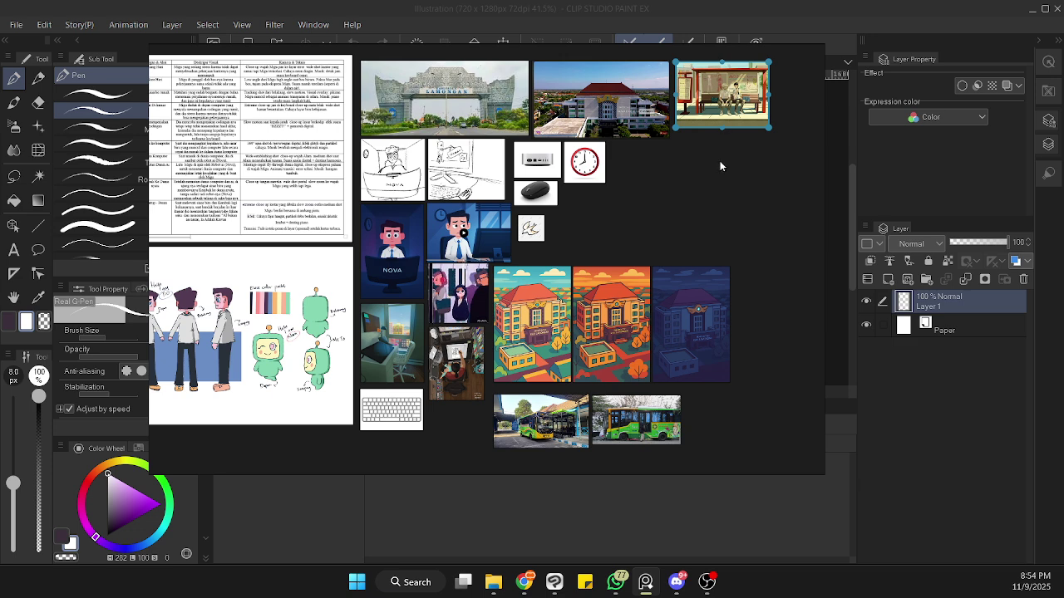
key("Return")
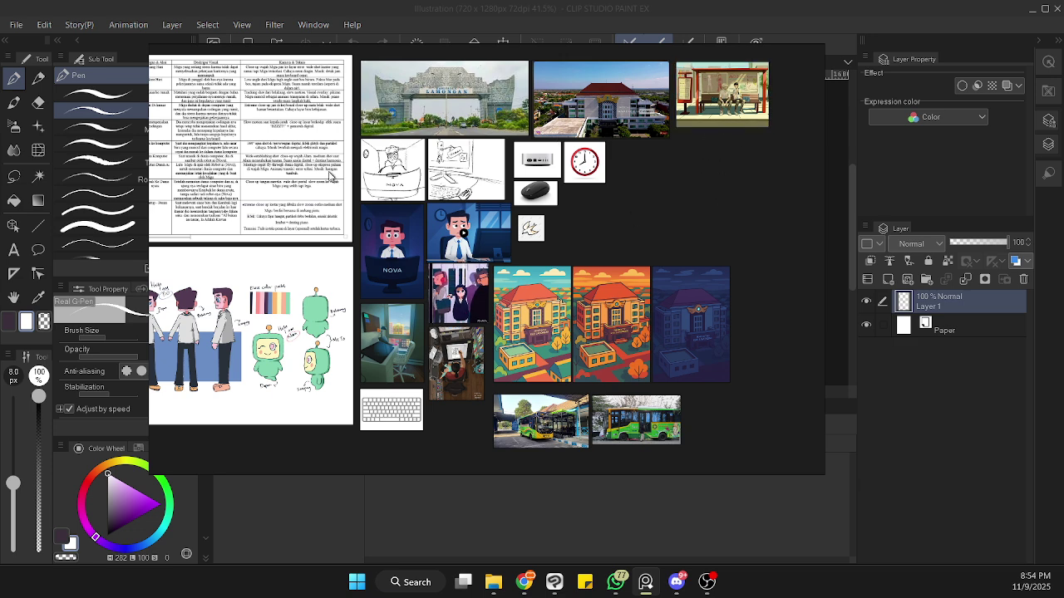
left_click(747, 126)
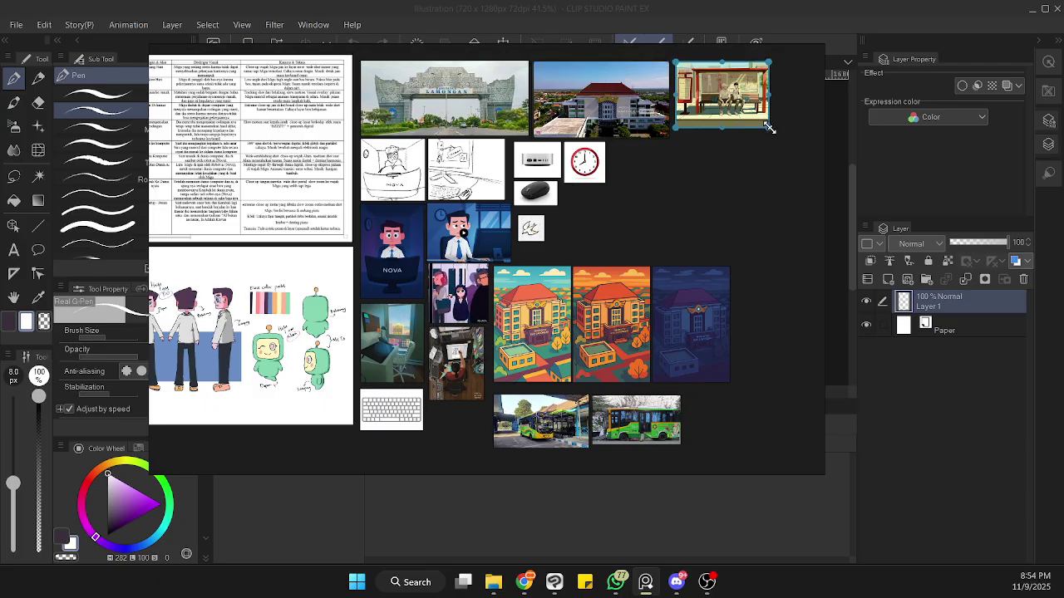
left_click_drag(769, 127, 776, 132)
- Switch to File Explorer and look through the Documents and Downloads folders
left_click(493, 581)
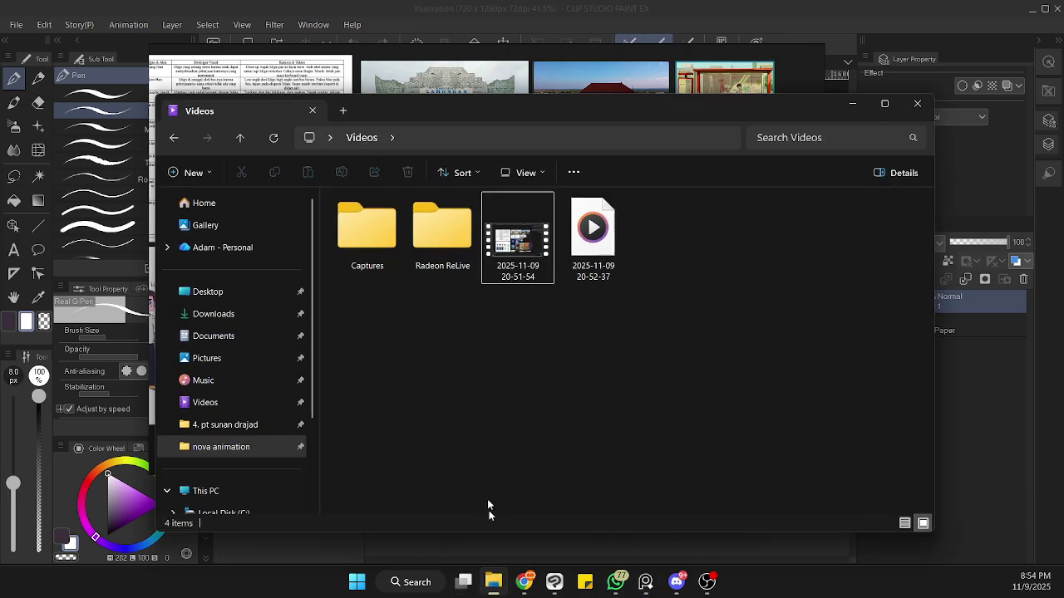
left_click(214, 336)
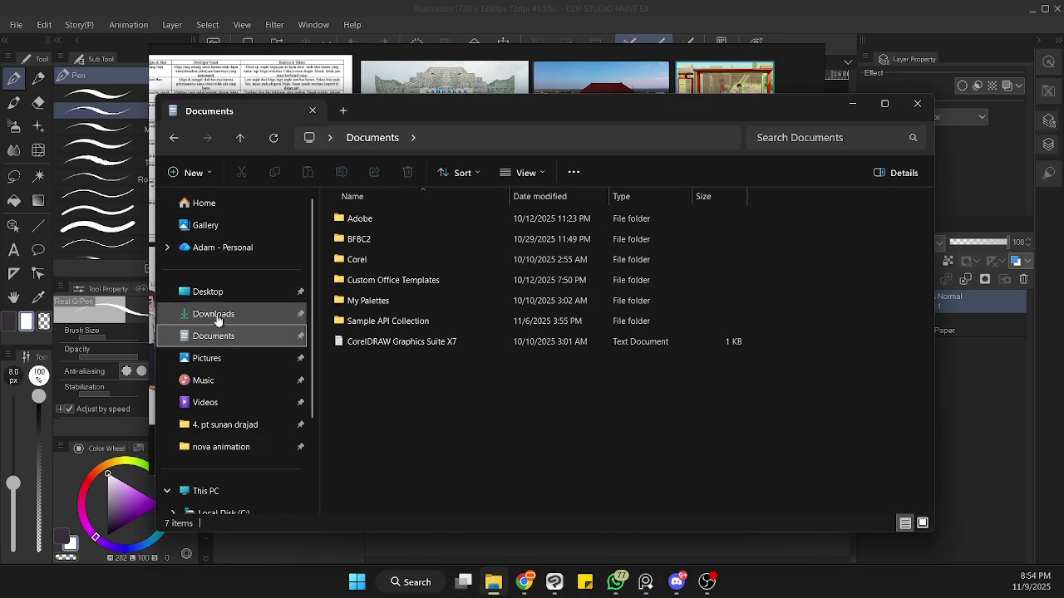
left_click(214, 314)
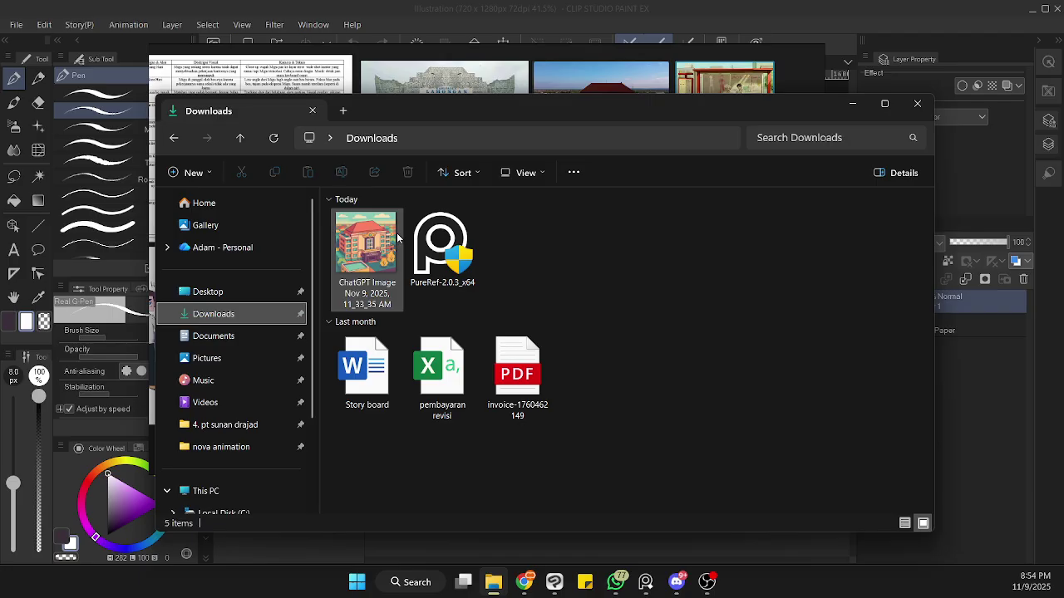
left_click(853, 104)
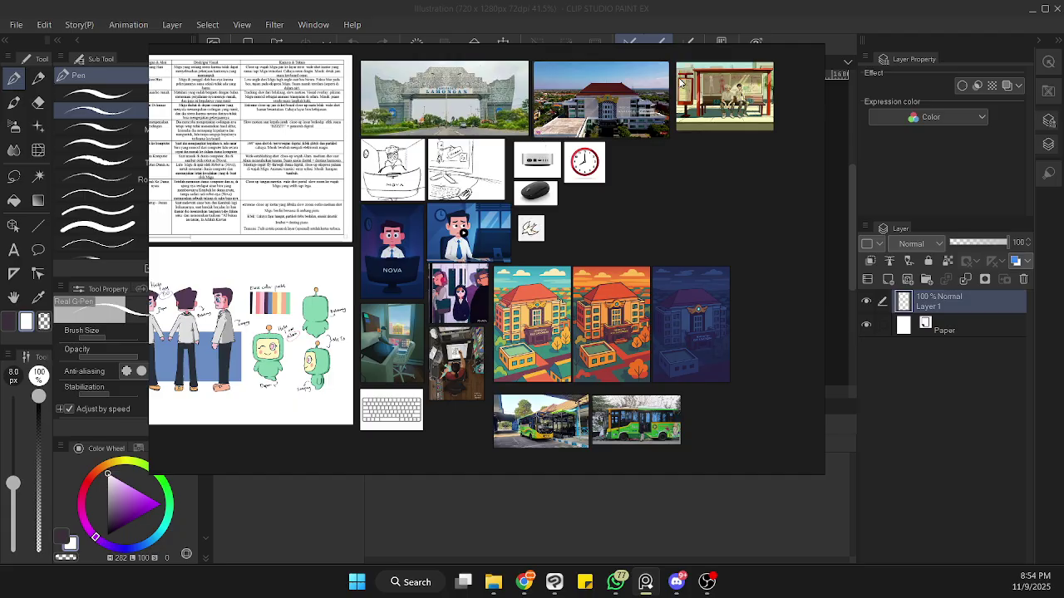
- Inspect the bus stop illustration at full view and the mini computer reference up close
left_click(712, 106)
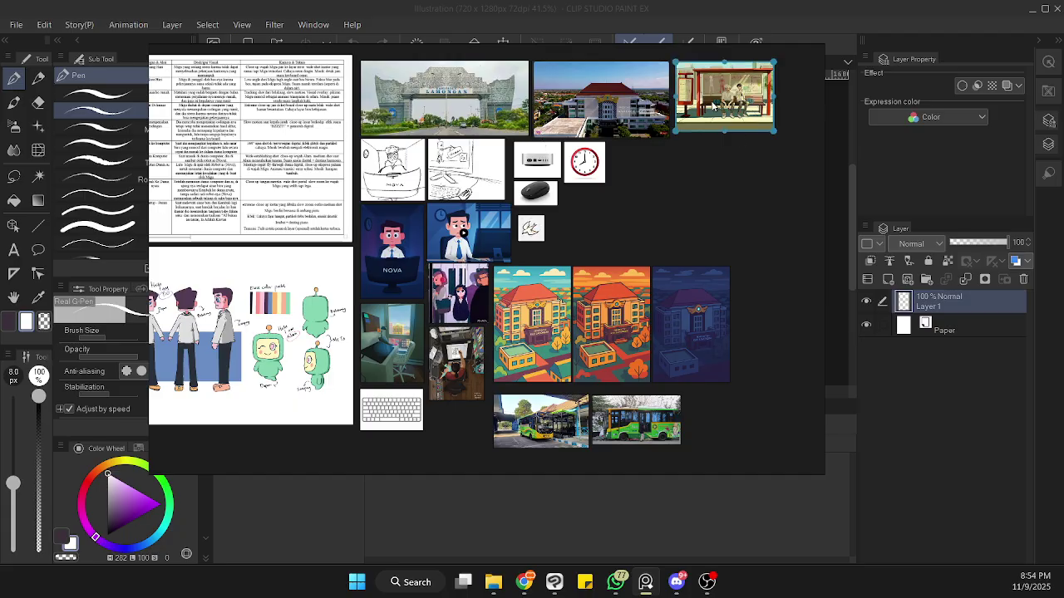
double_click(744, 131)
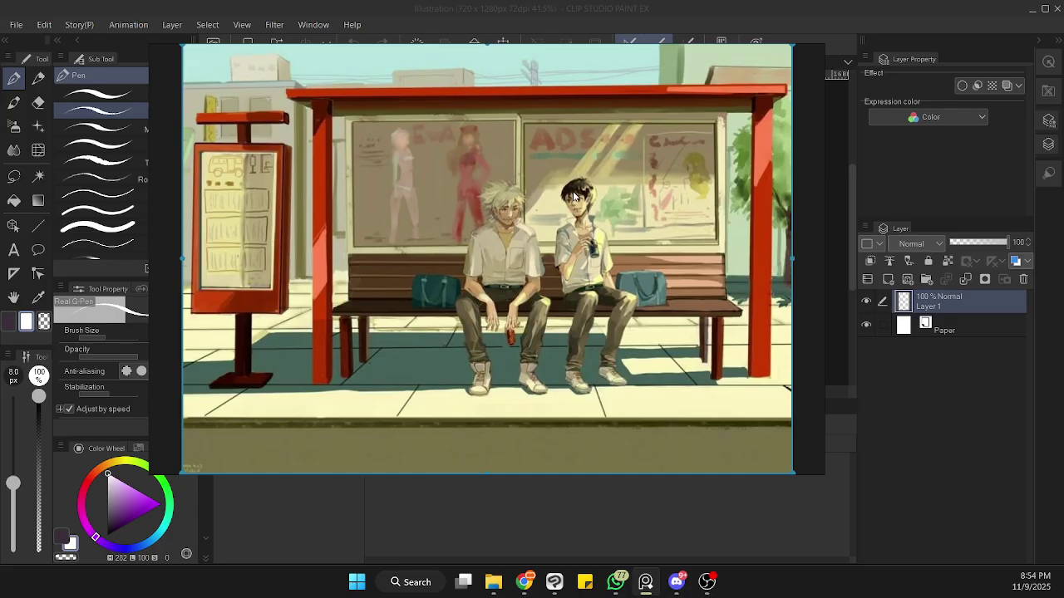
scroll(573, 195, "down", 5)
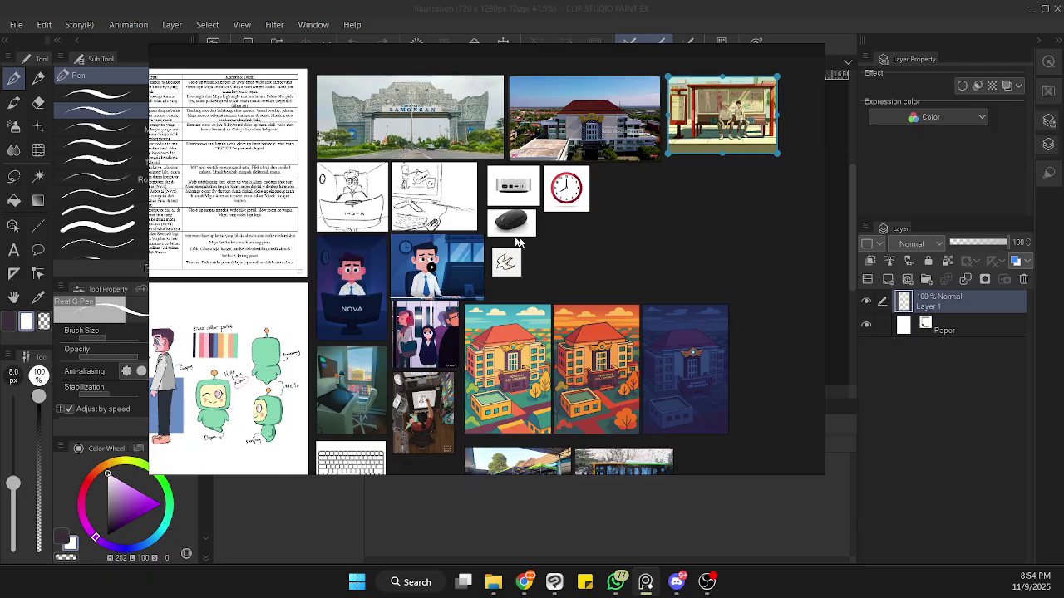
left_click(511, 223)
double_click(522, 176)
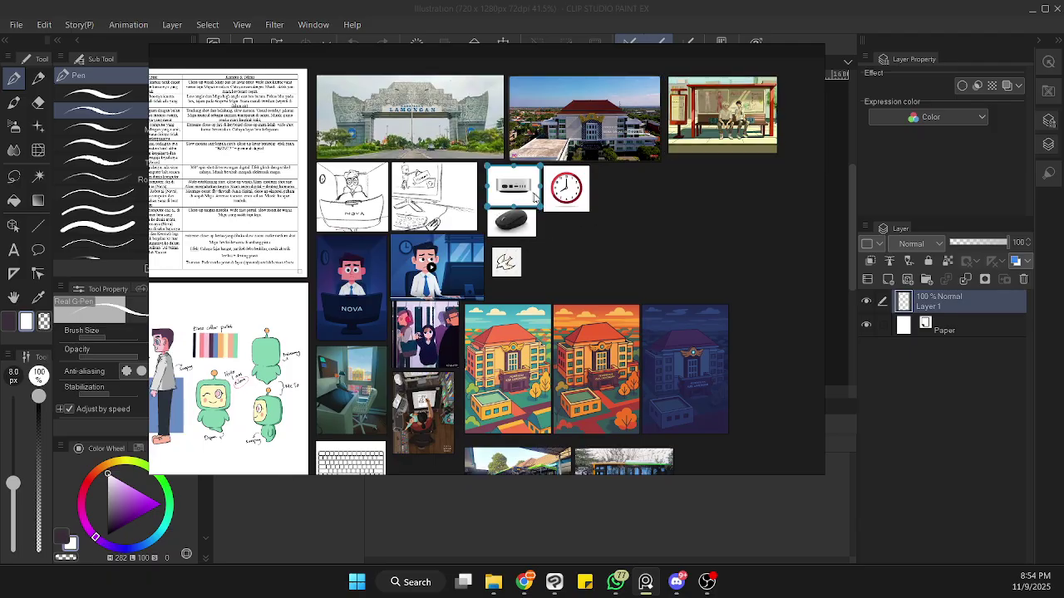
scroll(556, 213, "down", 4)
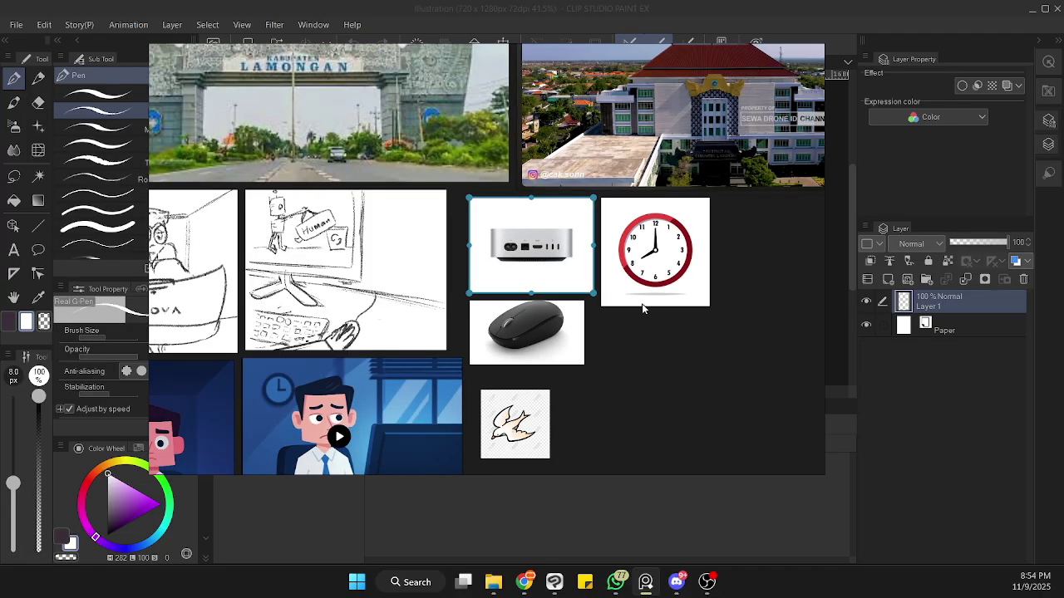
- Inspect the flying bird reference image below the computer mouse up close
left_click(635, 334)
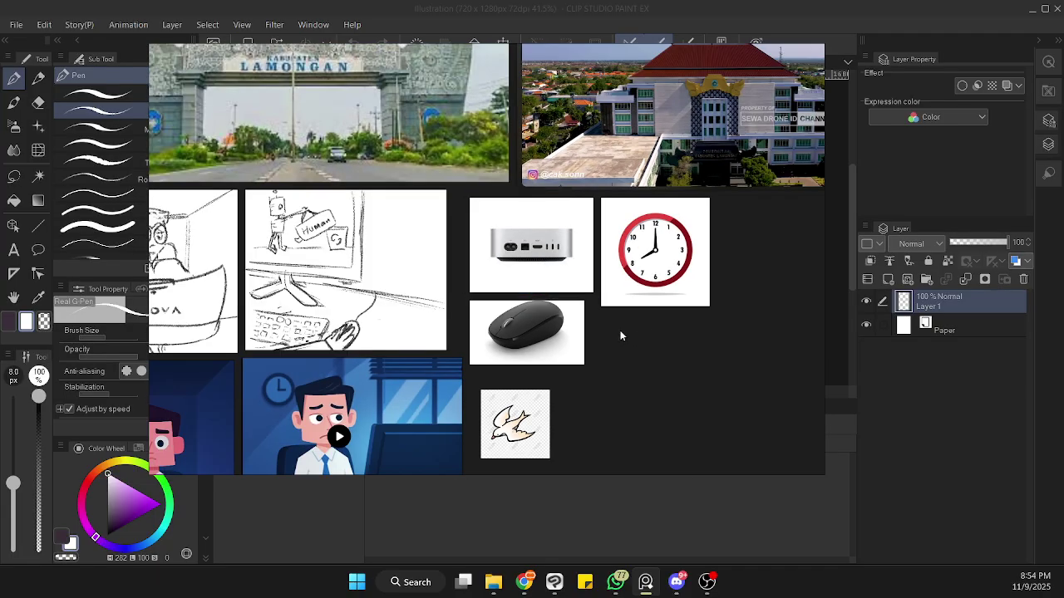
scroll(620, 335, "down", 1)
scroll(548, 390, "up", 4)
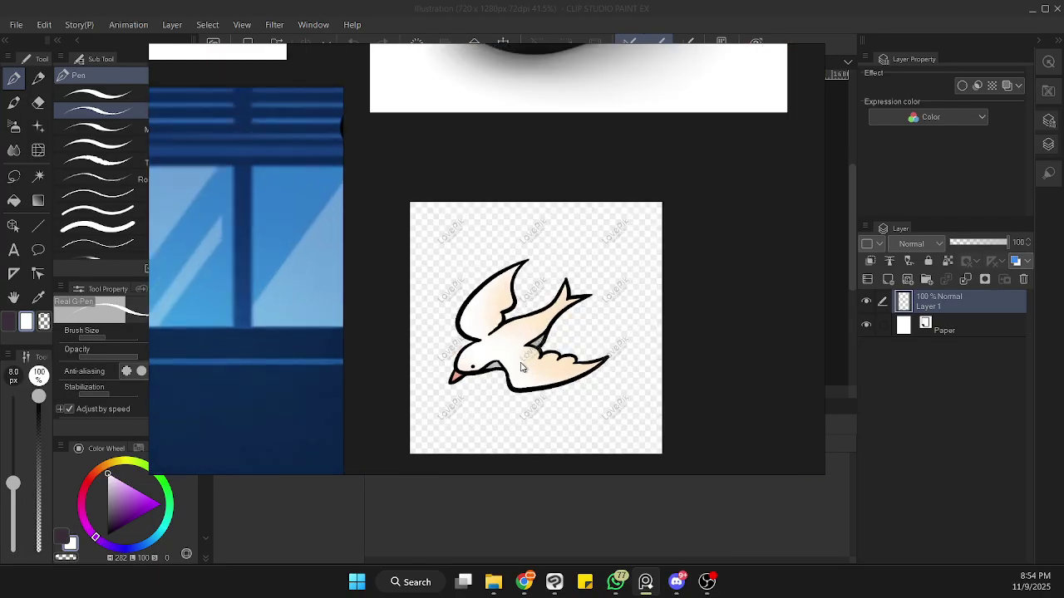
scroll(522, 367, "down", 3)
left_click_drag(522, 357, 534, 327)
scroll(572, 353, "down", 2)
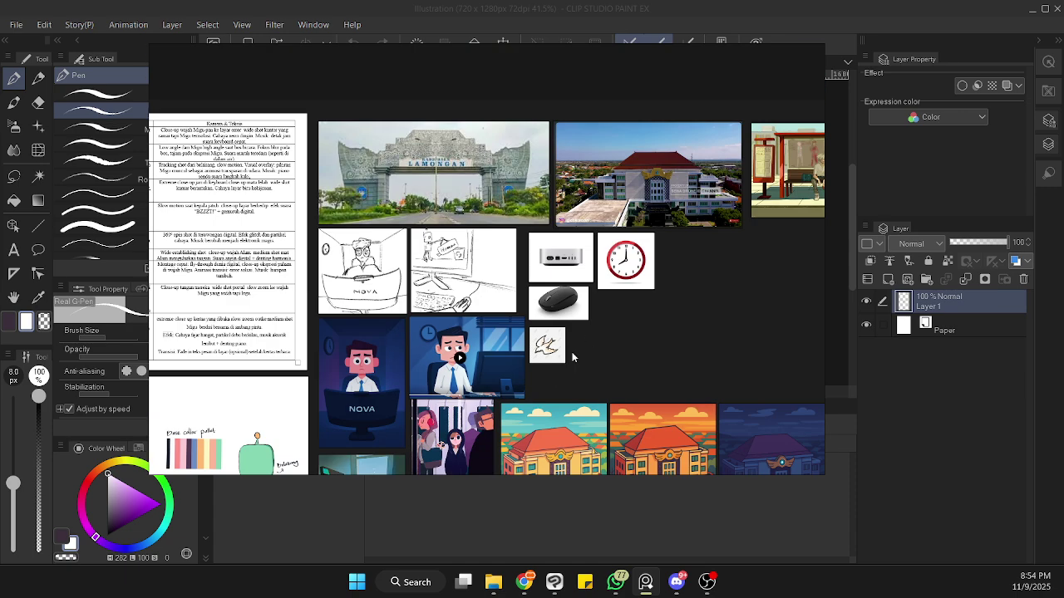
- Read the storyline table's scene descriptions and camera notes on the reference board
left_click_drag(572, 357, 559, 246)
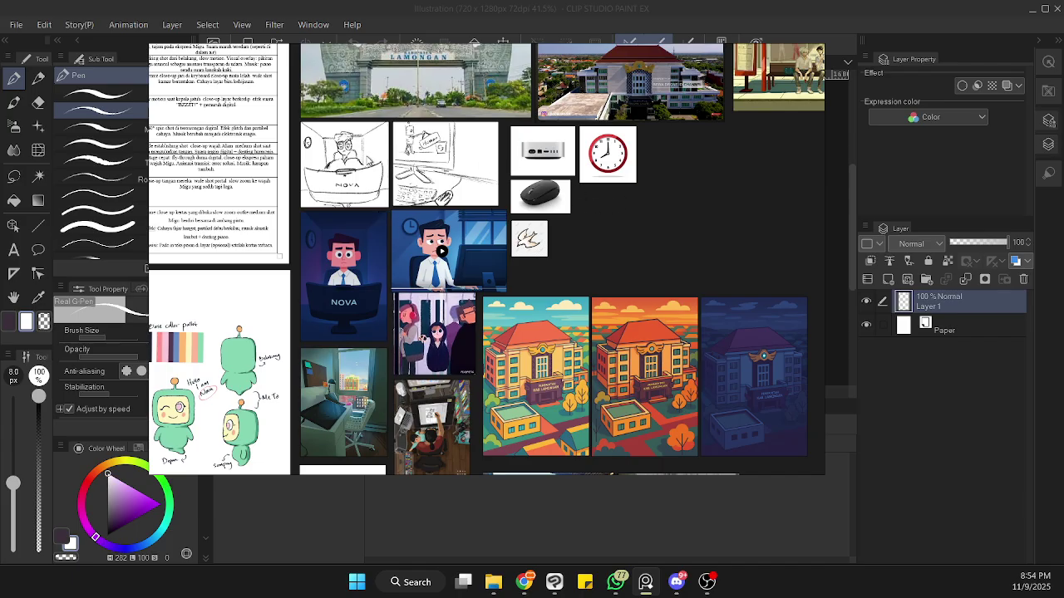
left_click_drag(226, 136, 509, 248)
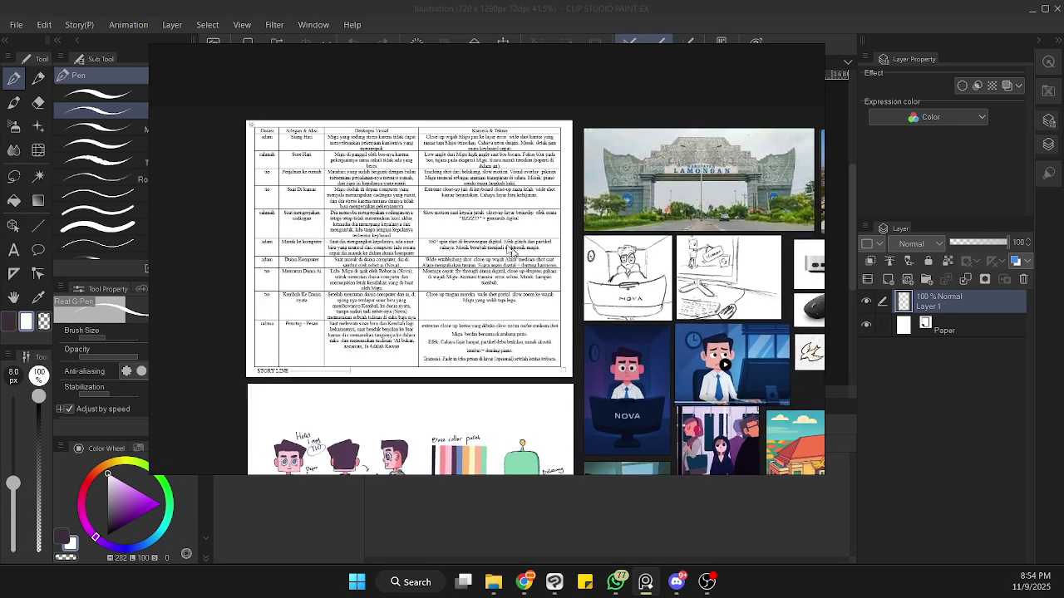
scroll(513, 251, "up", 2)
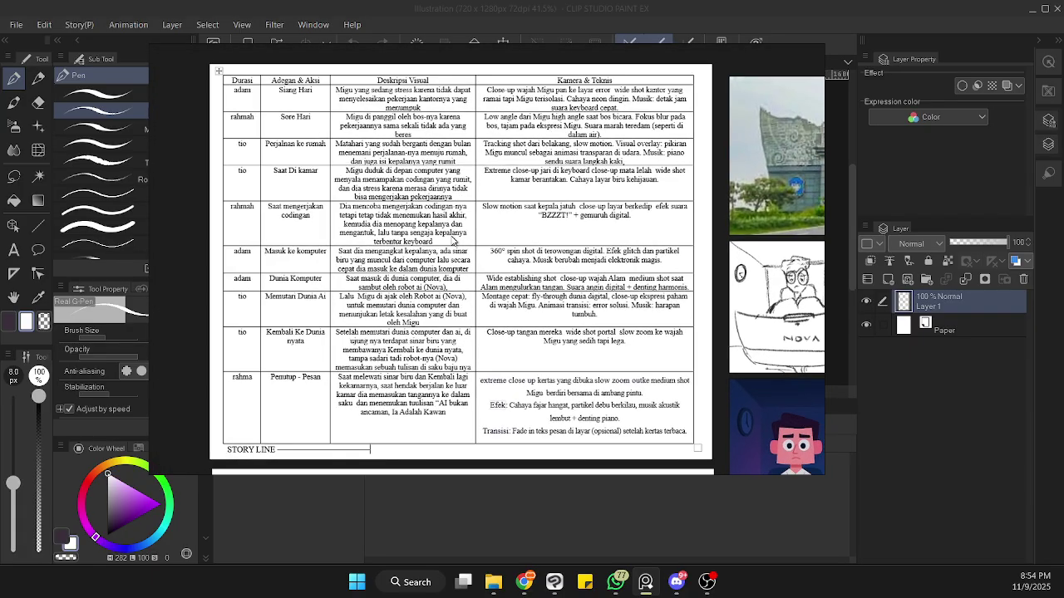
- Review the storyline table and inspect the character sheet with its poses and base color palette up close
left_click_drag(514, 188, 504, 187)
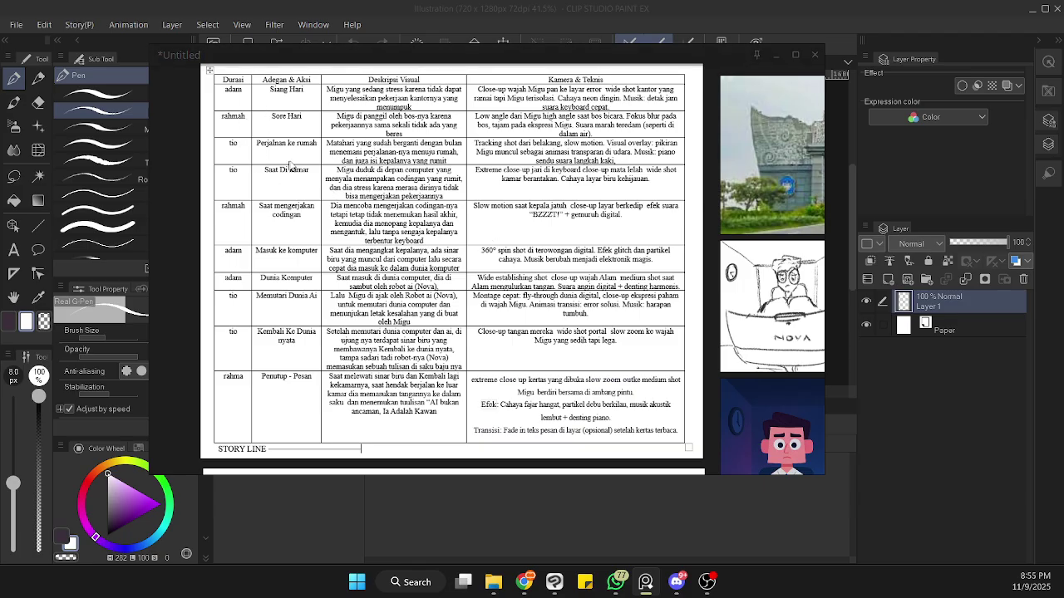
scroll(670, 232, "up", 1)
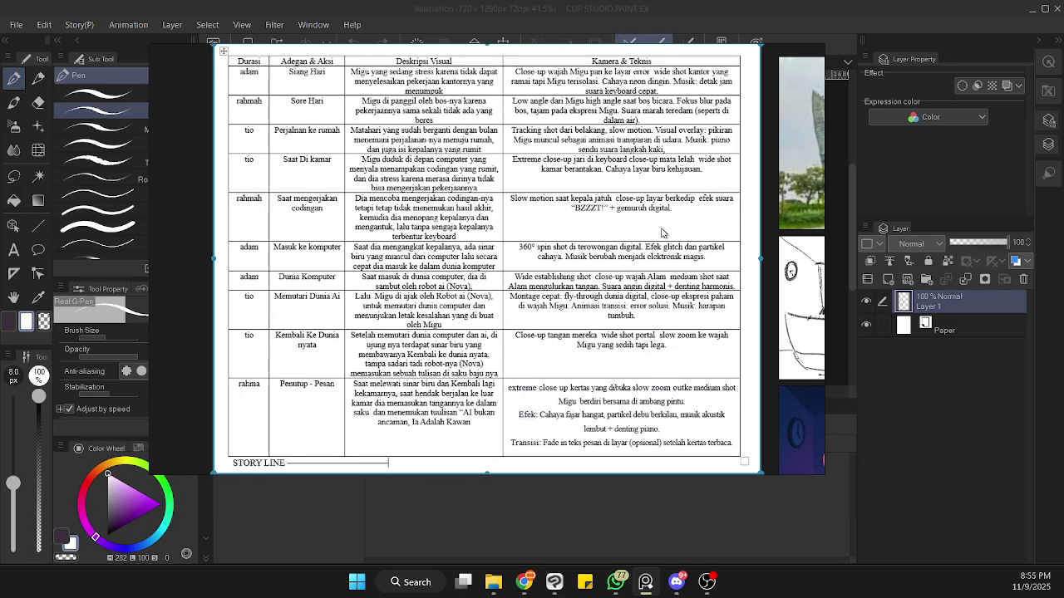
scroll(626, 237, "down", 3)
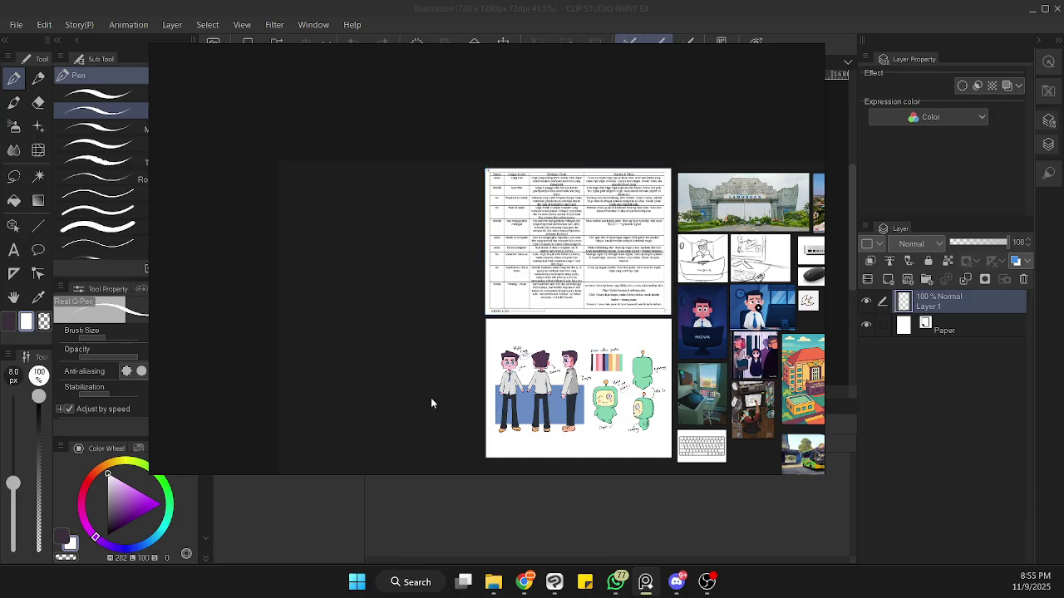
left_click(385, 307)
scroll(386, 307, "up", 5)
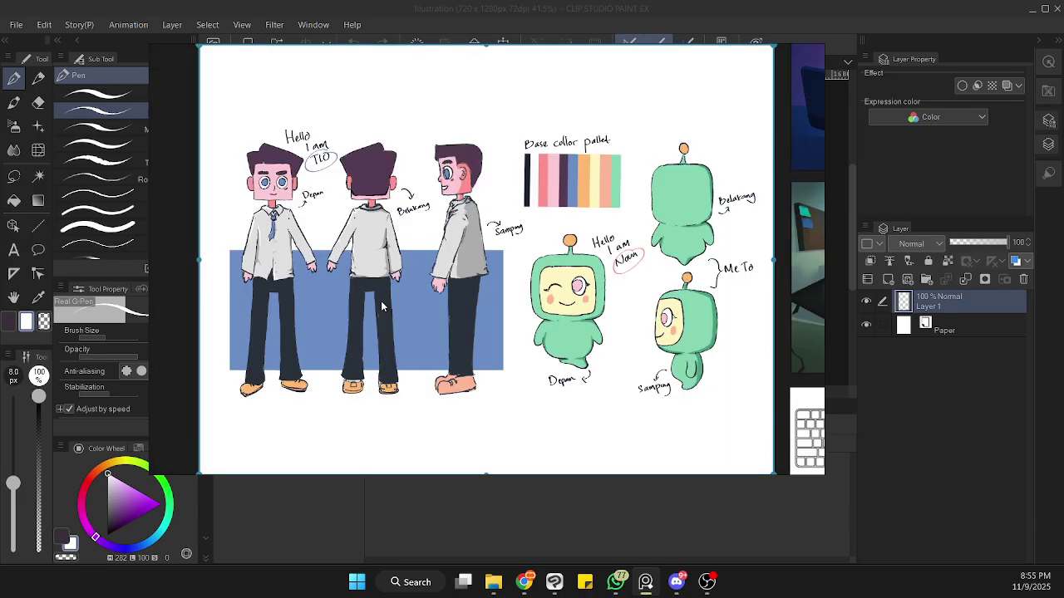
scroll(384, 301, "down", 5)
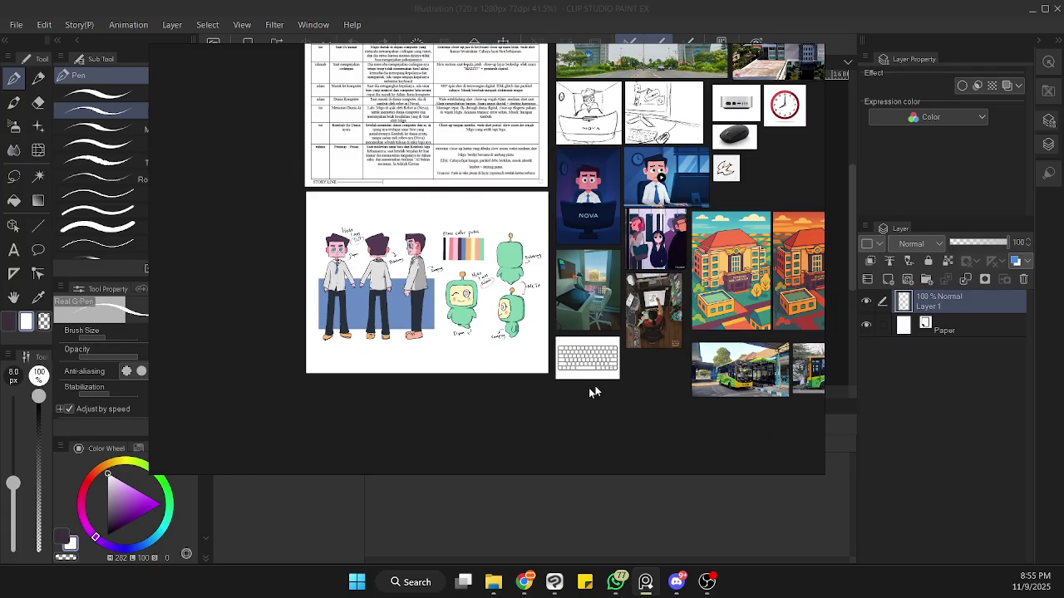
- Inspect the photo of the green and yellow bus and the evening and night versions of the government building illustration
left_click_drag(733, 414, 513, 344)
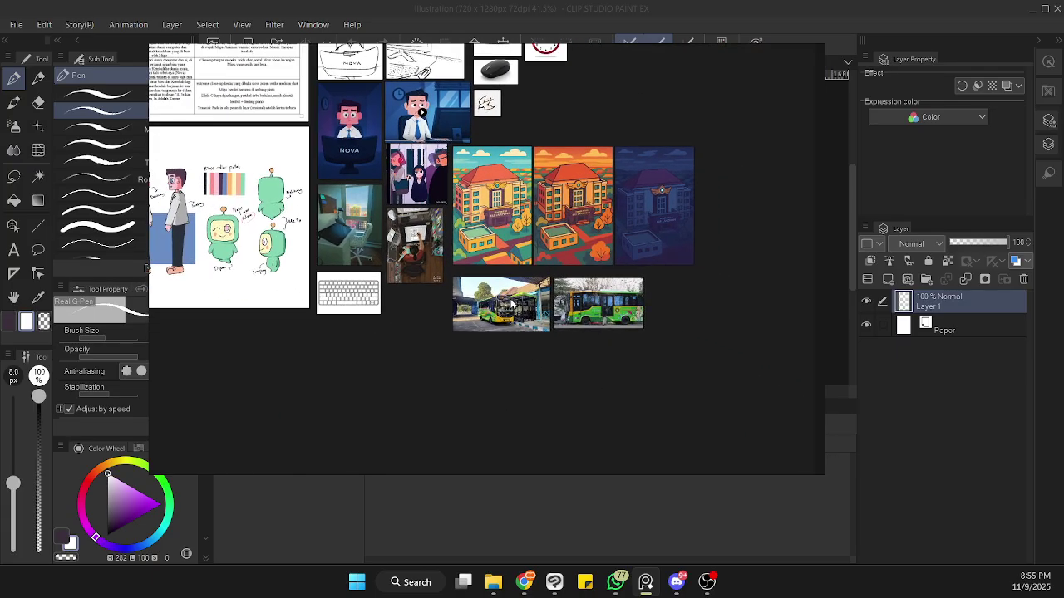
double_click(509, 300)
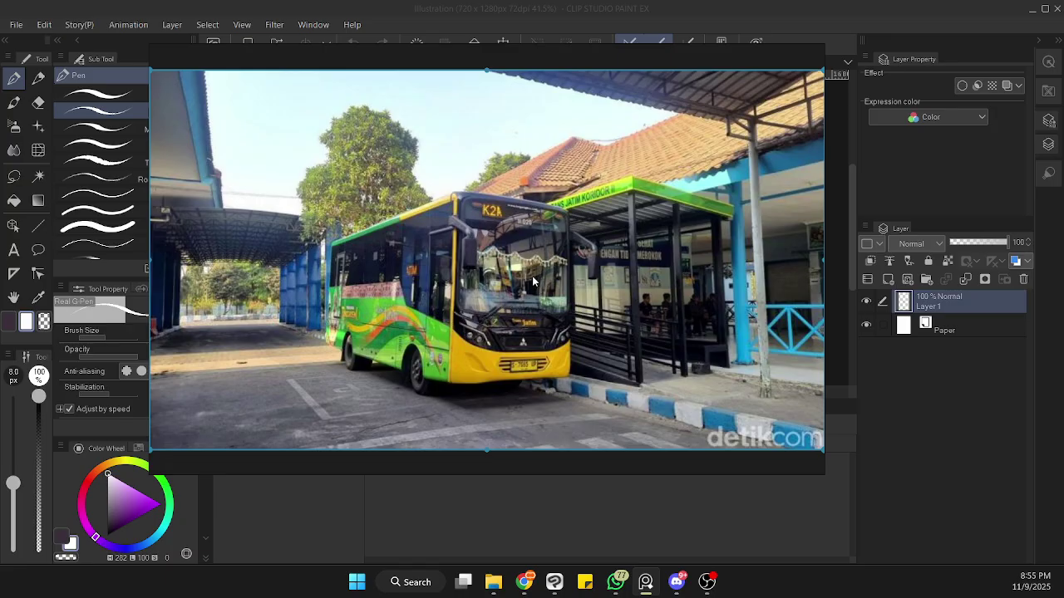
double_click(533, 279)
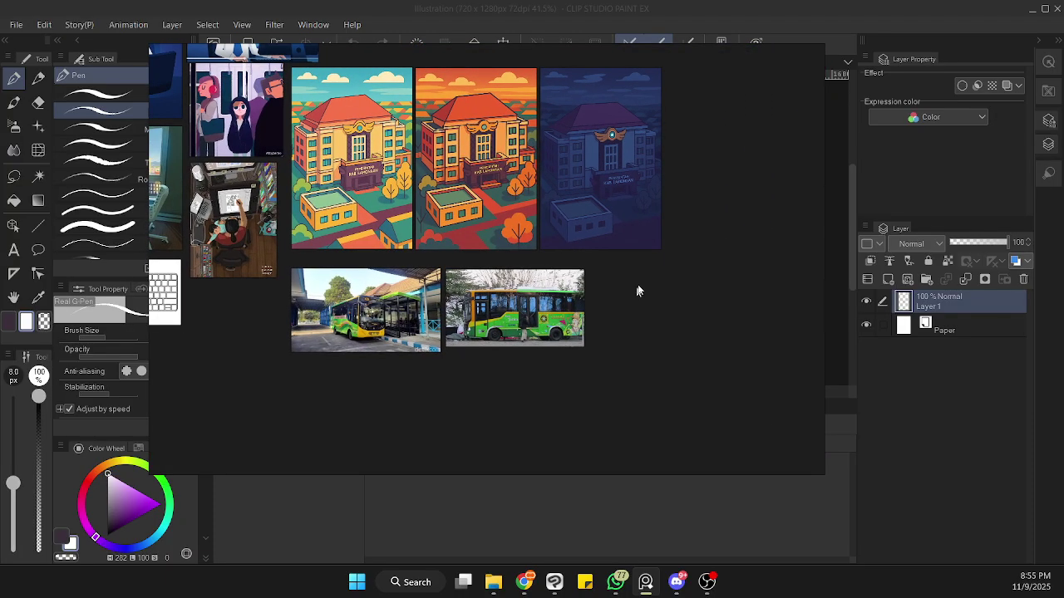
scroll(695, 158, "up", 2)
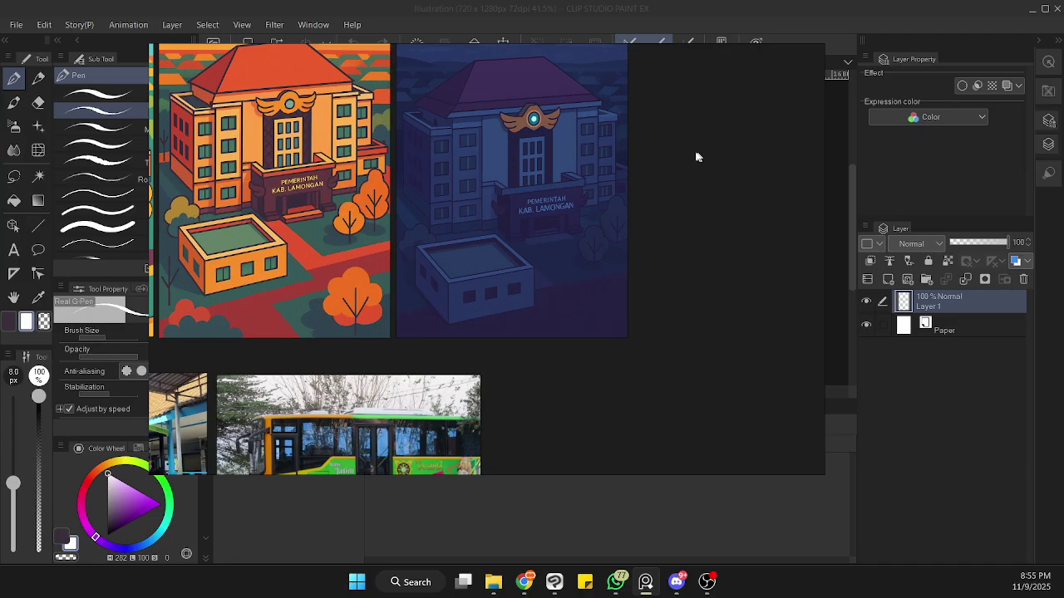
scroll(674, 144, "down", 3)
left_click_drag(534, 85, 611, 260)
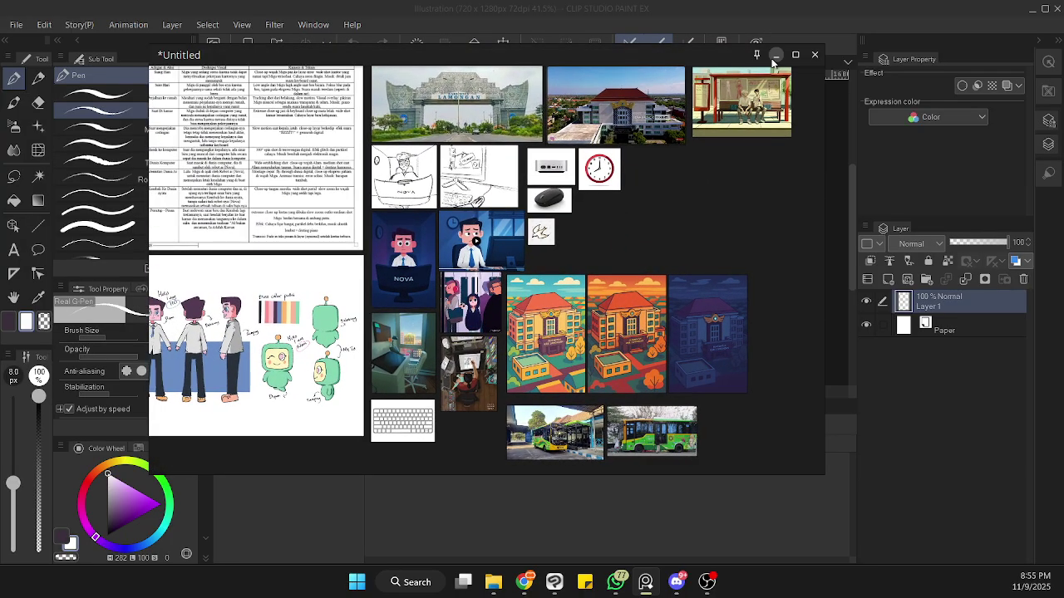
- Put the reference board away and return to the blank Illustration canvas in Clip Studio Paint
left_click_drag(395, 52, 1062, 122)
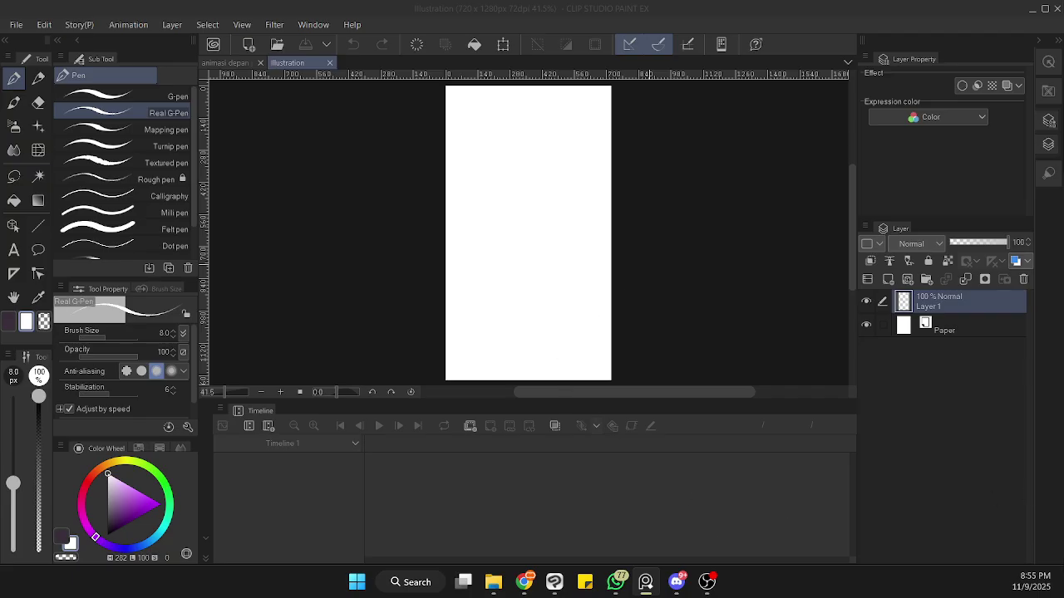
left_click(654, 373)
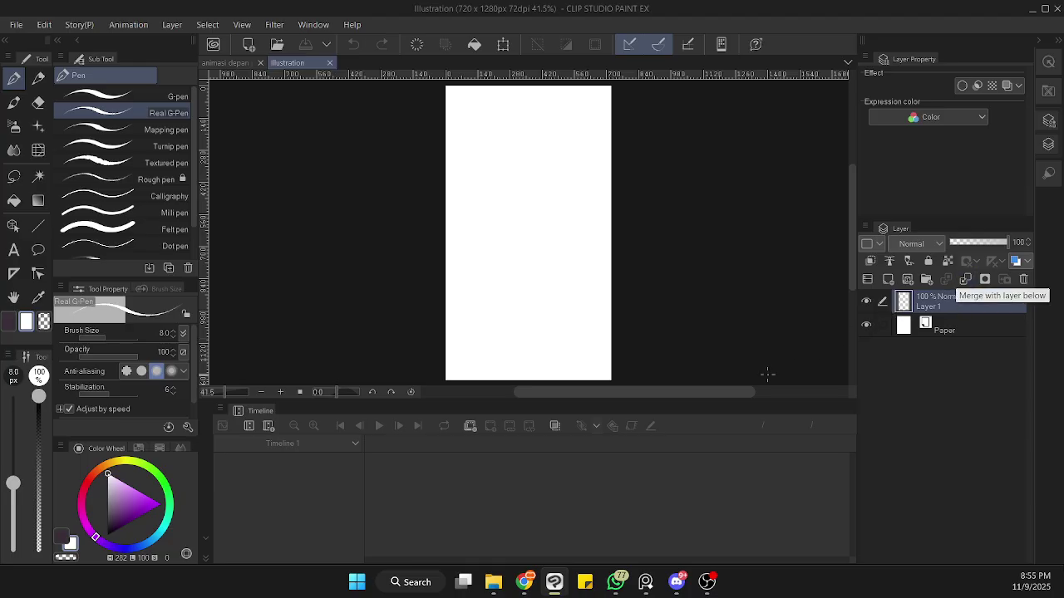
mouse_move(733, 391)
left_mouse_down()
mouse_move(719, 395)
mouse_move(731, 391)
left_mouse_up()
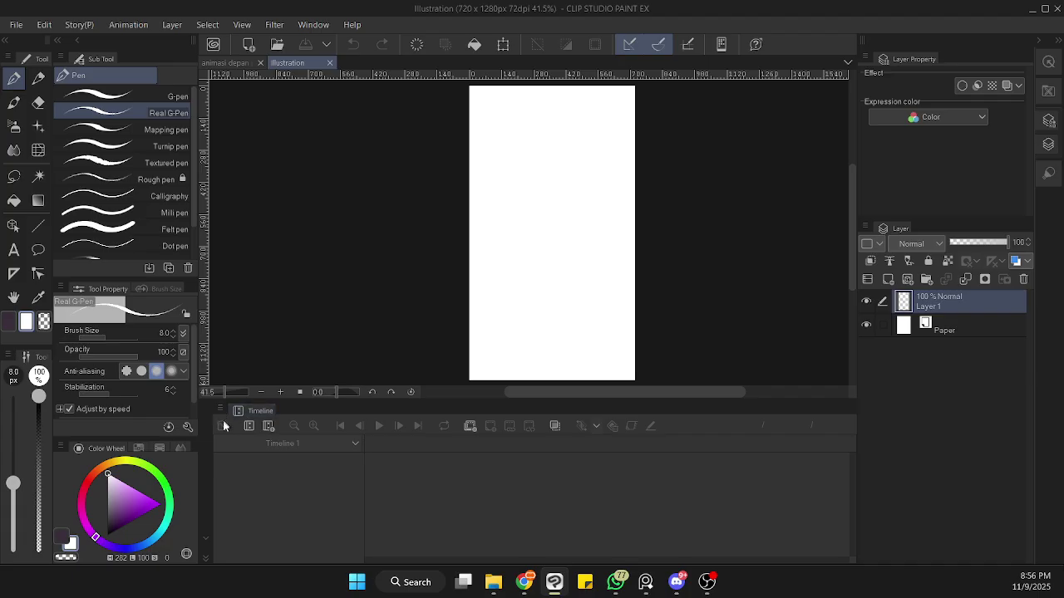
- Add an animation folder above Layer 1 and leave it selected with the Real G-Pen active
left_click(207, 539)
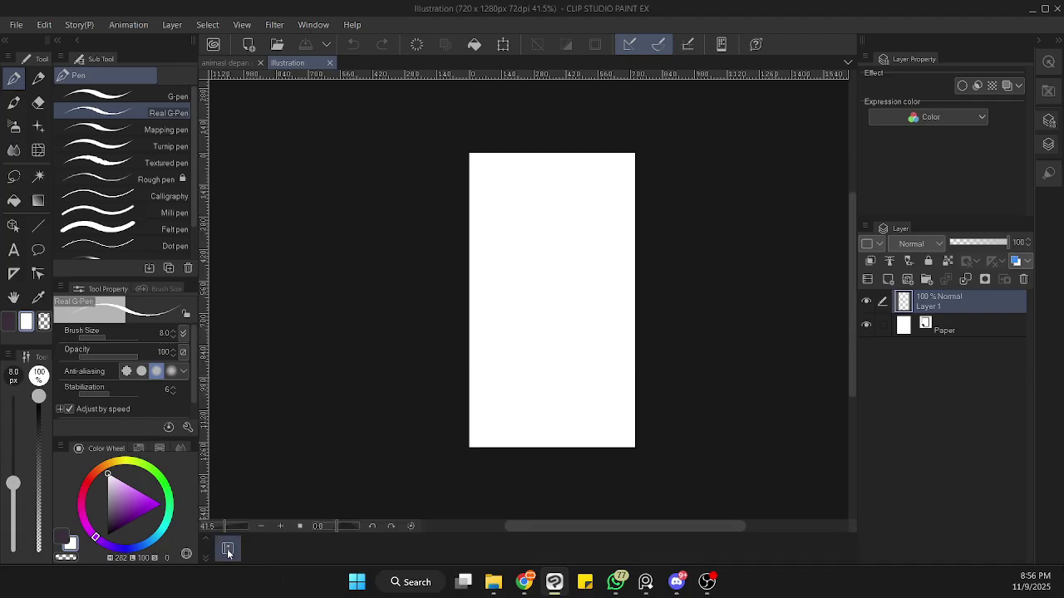
left_click(206, 539)
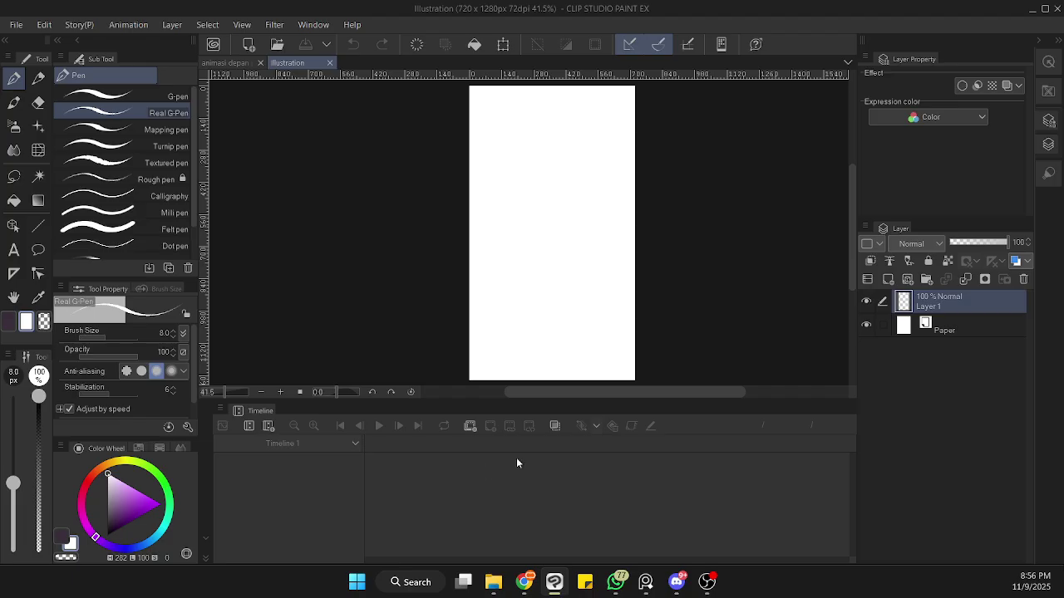
left_click(468, 428)
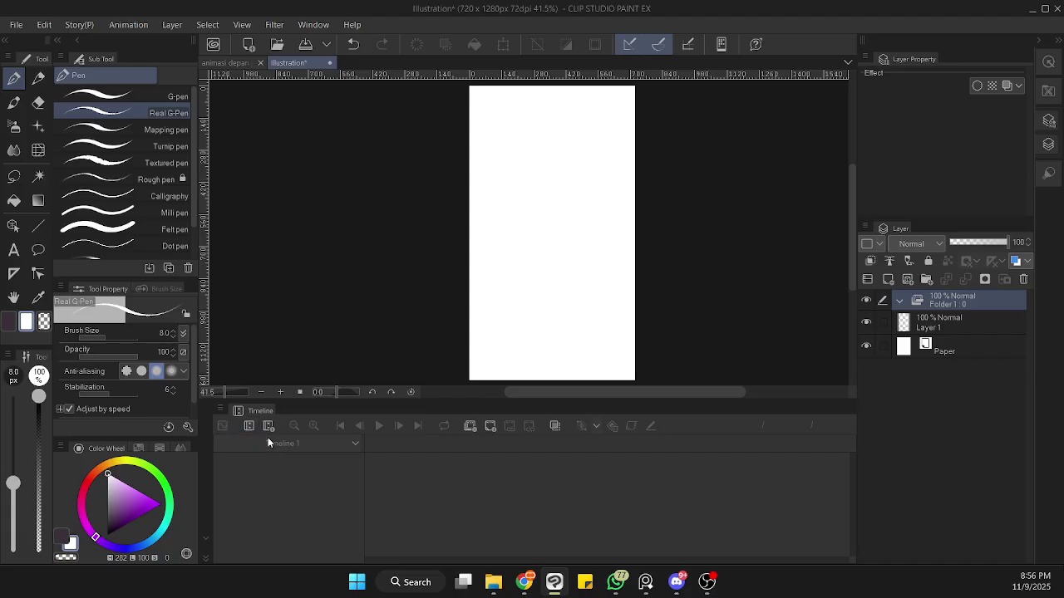
left_click(249, 427)
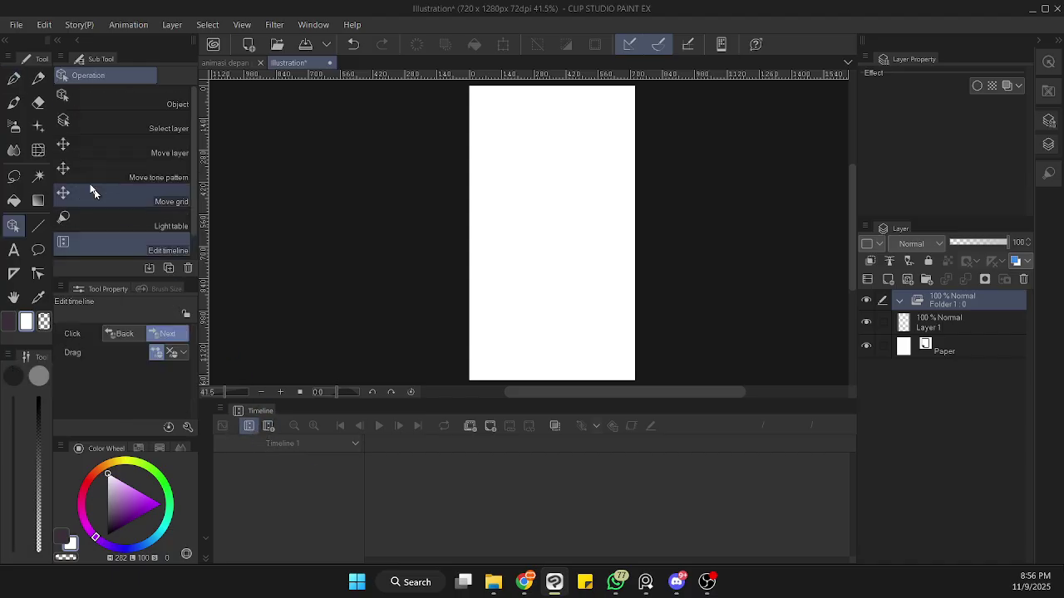
left_click(13, 77)
left_click(959, 331)
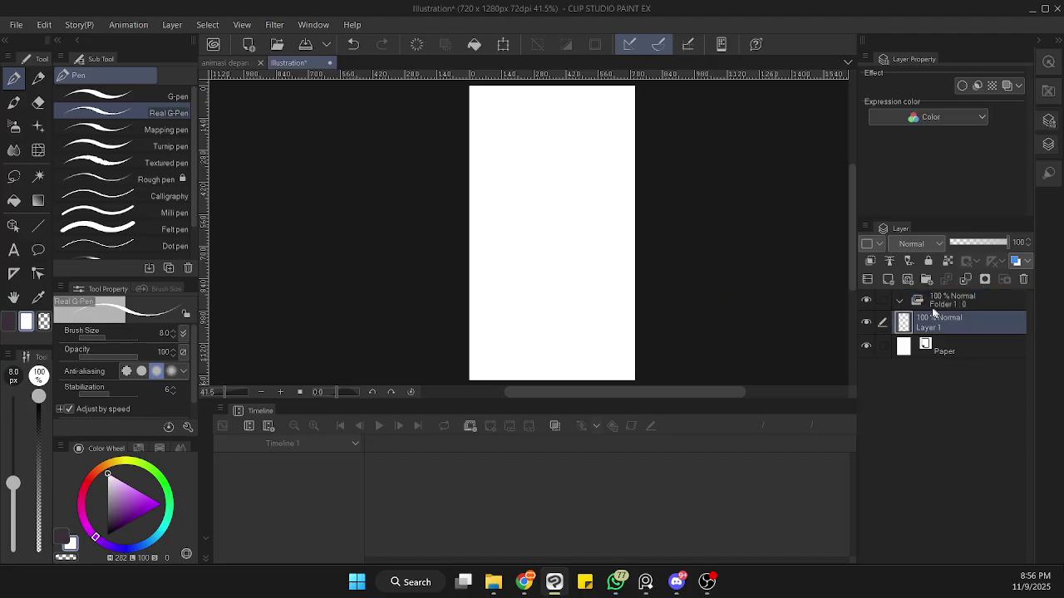
left_click(931, 303)
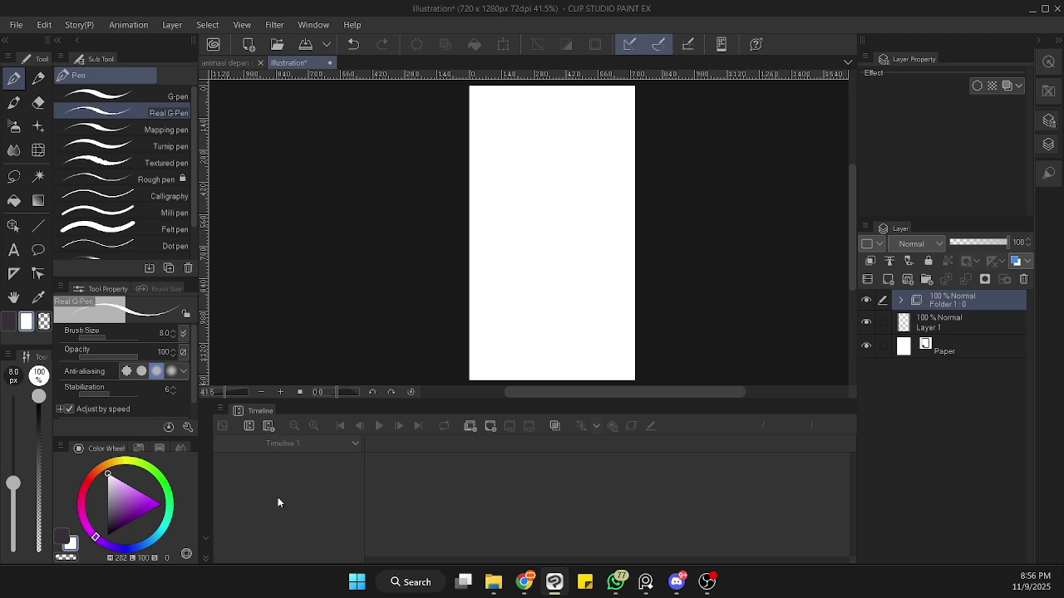
- Check how the timeline is set up in the "animasi depan pc" document and return to the Illustration document
left_click(218, 532)
left_click(210, 549)
left_click(236, 64)
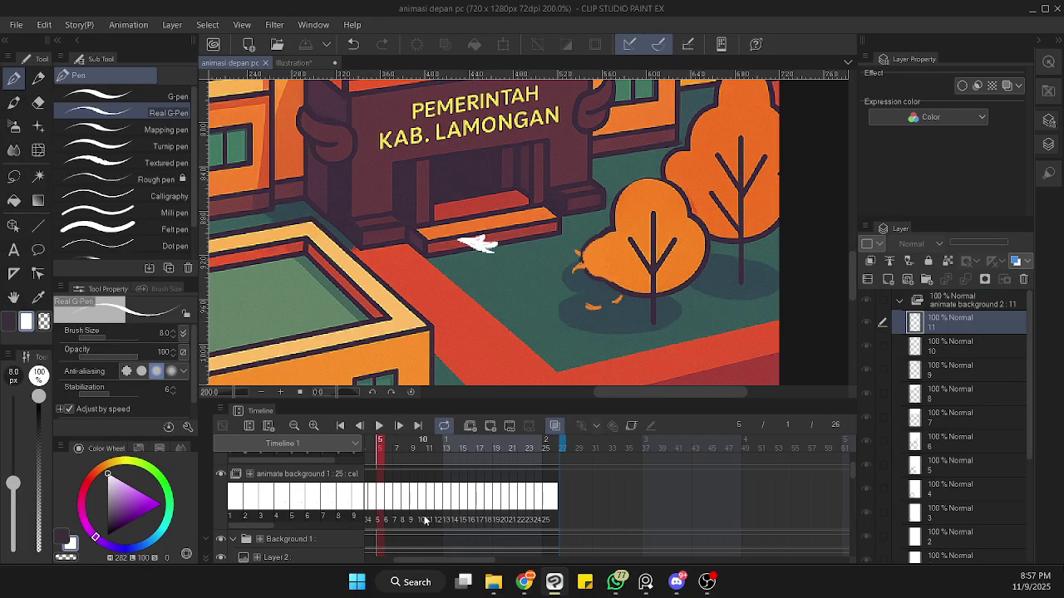
left_click(306, 63)
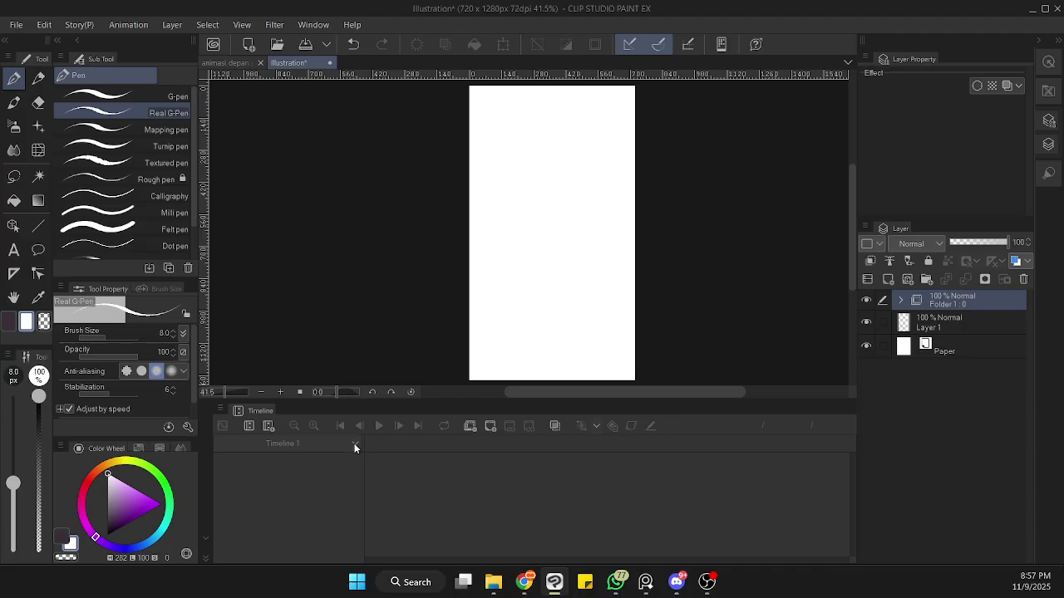
- Try creating Timeline 1 at 12 fps with a playback time of 240 frames, and undo it
left_click(268, 426)
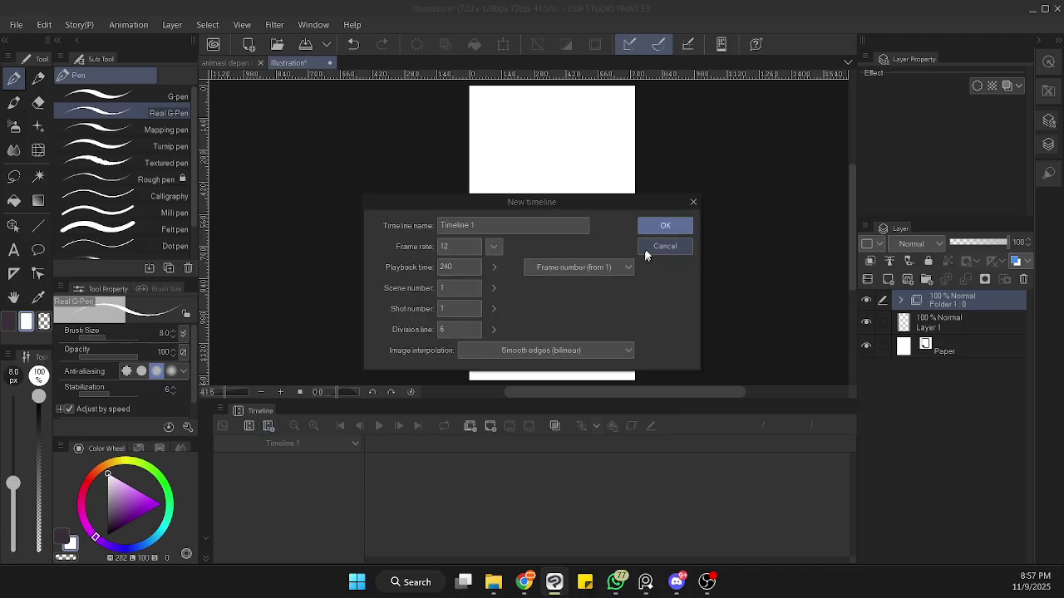
left_click(693, 204)
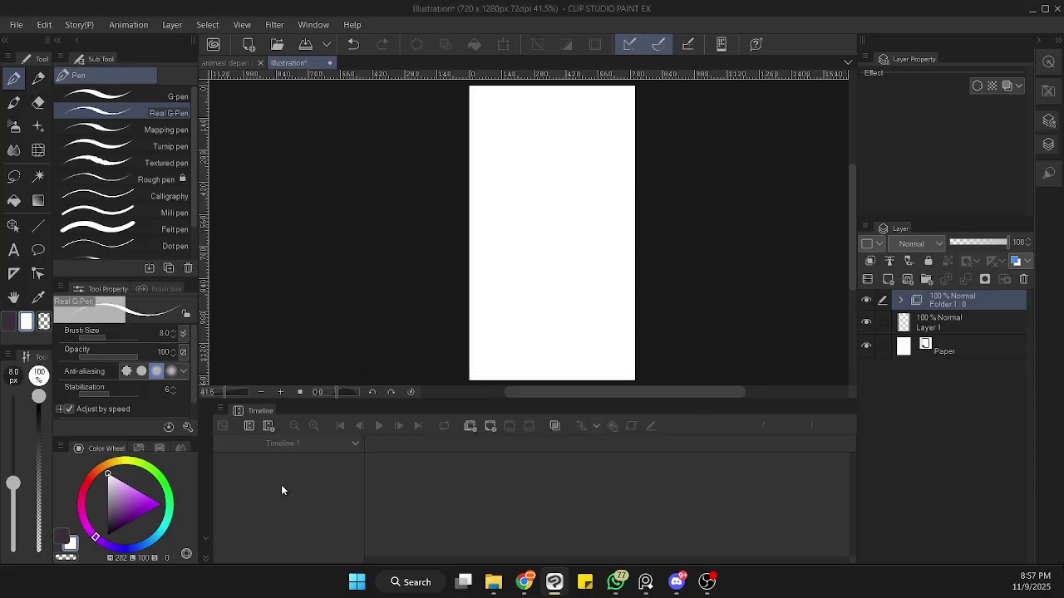
left_click(268, 428)
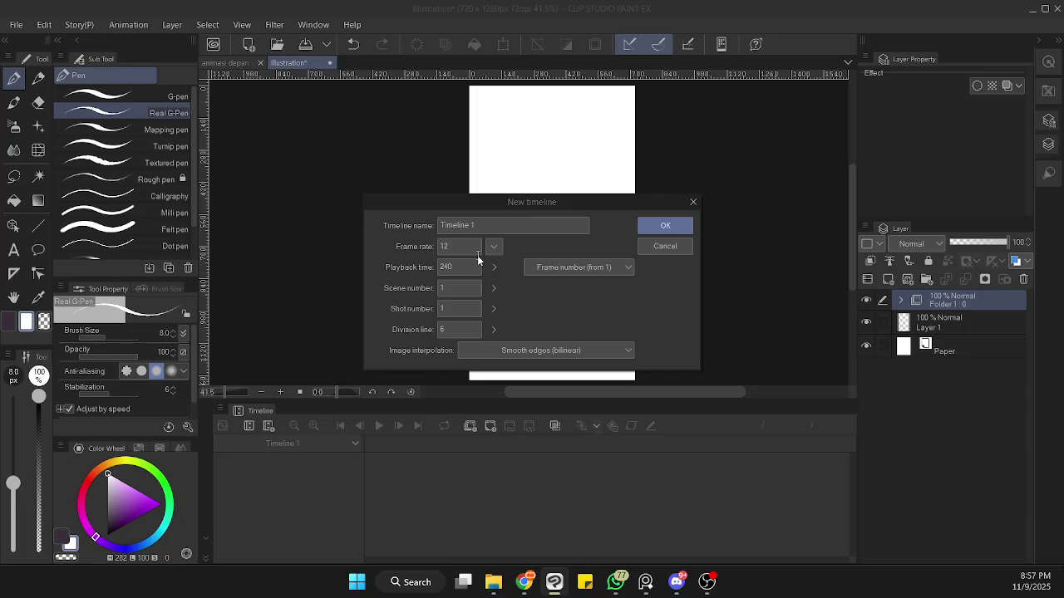
left_click(646, 224)
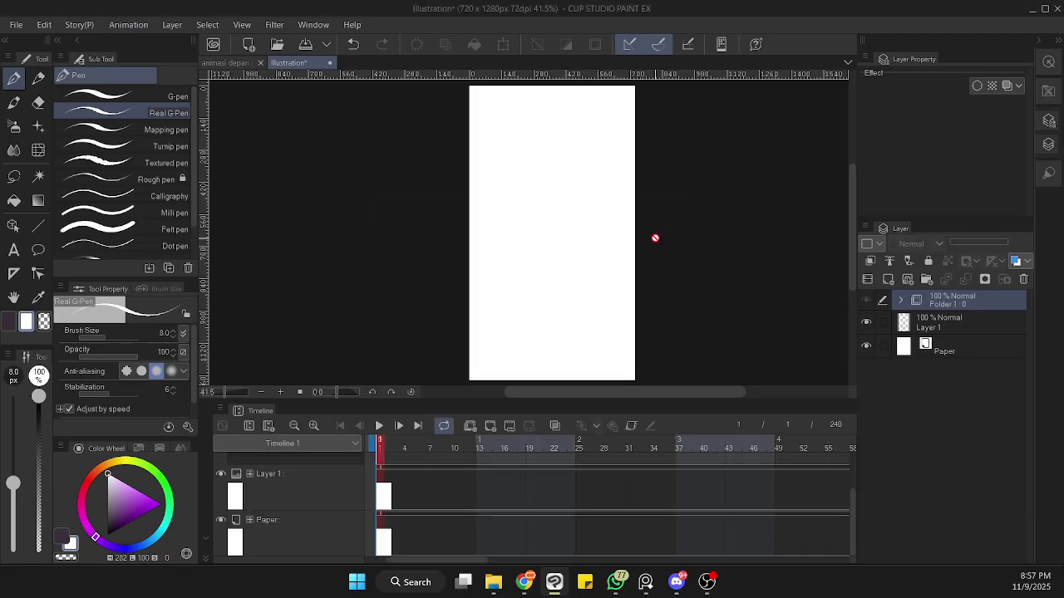
key("ctrl+z")
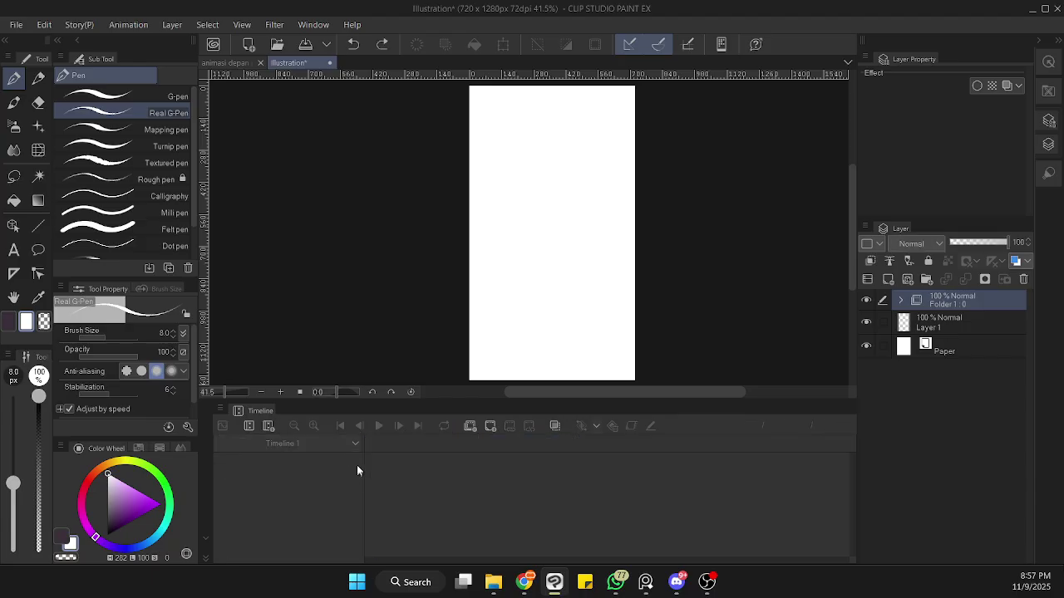
- Open the settings for a new timeline and examine the playback time and the available frame rate presets
left_click(267, 426)
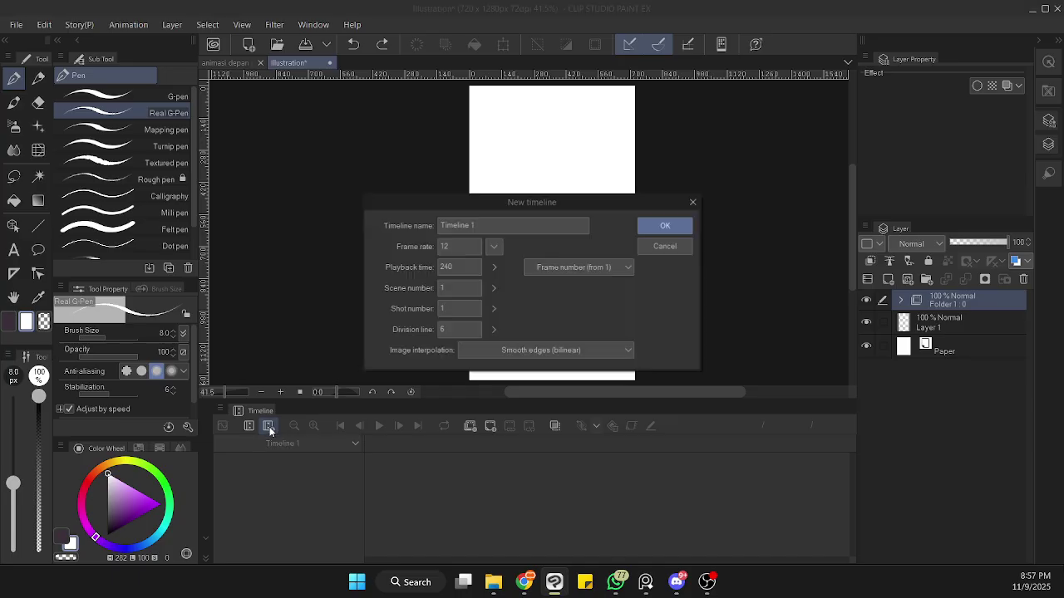
double_click(460, 247)
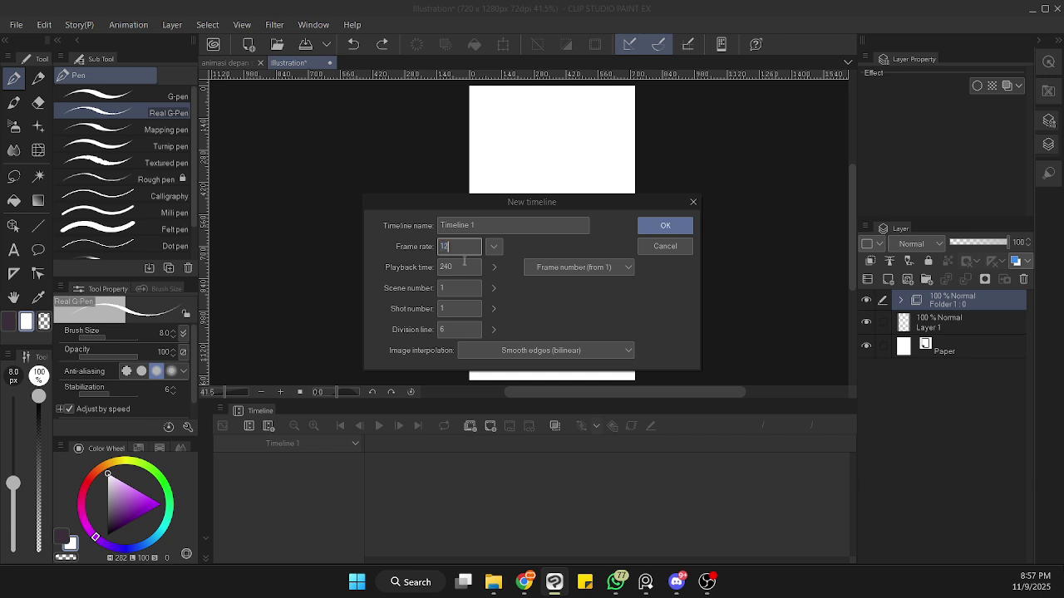
left_click(457, 267)
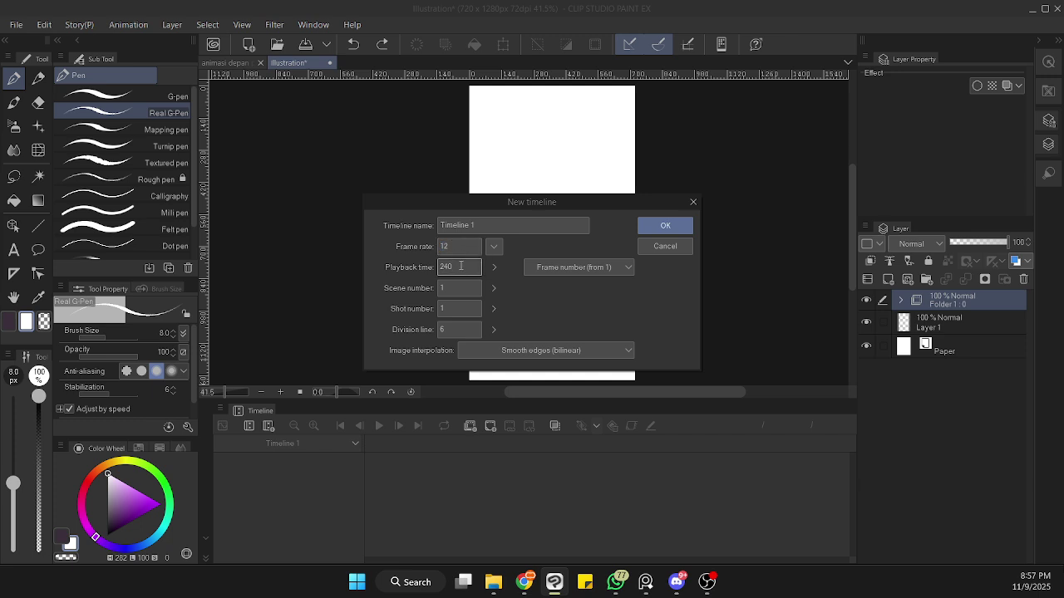
double_click(460, 266)
left_click(461, 266)
left_click(464, 266)
left_click(452, 247)
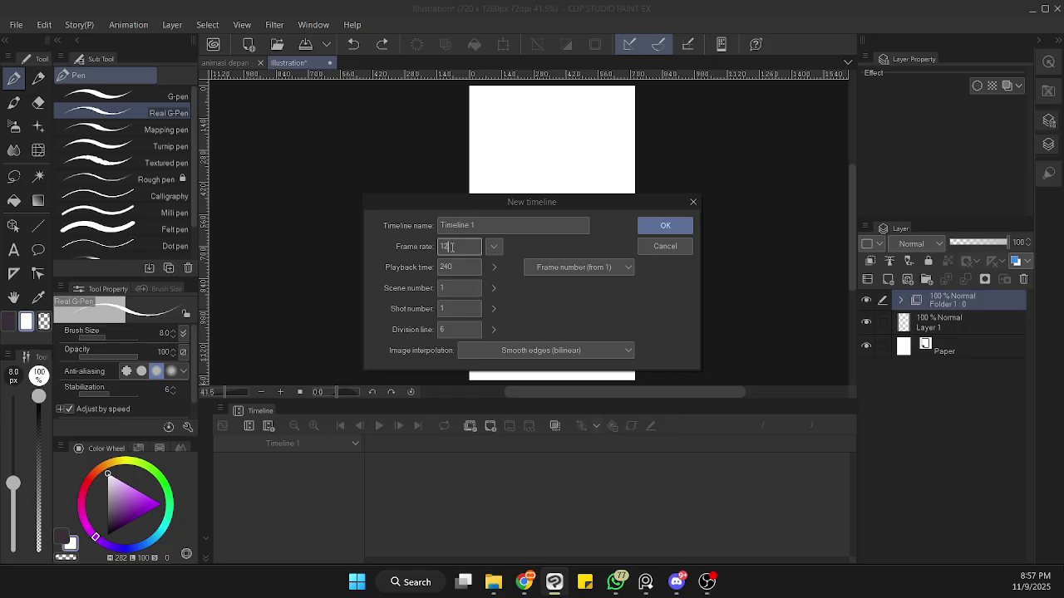
left_click(496, 247)
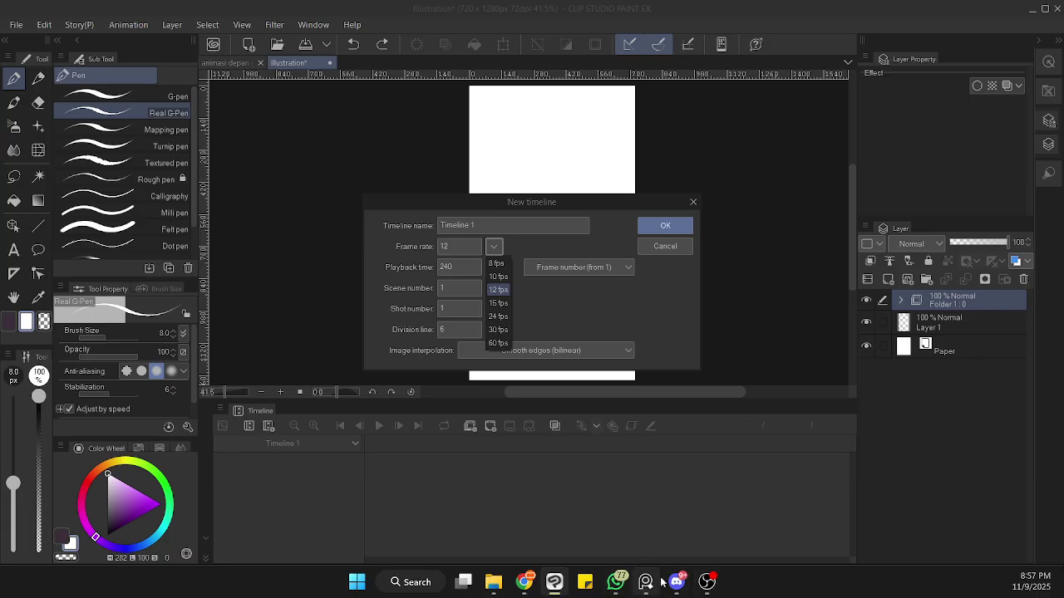
- Switch to Discord and look over the competition regulation pages posted in the Nova Animation welcome-and-rules channel
mouse_move(681, 586)
left_click(687, 500)
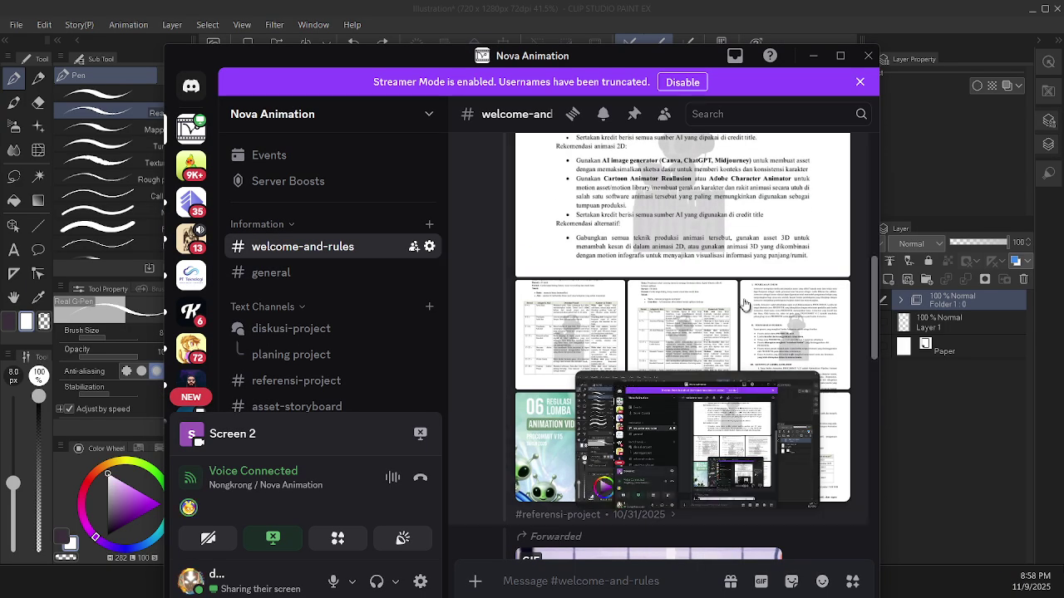
left_click(790, 318)
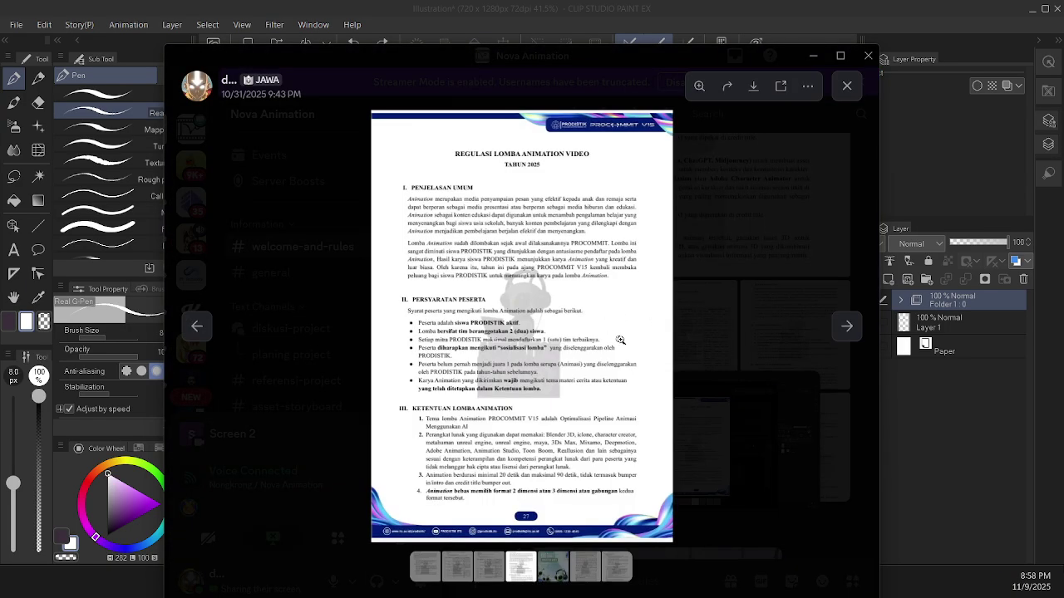
left_click(736, 341)
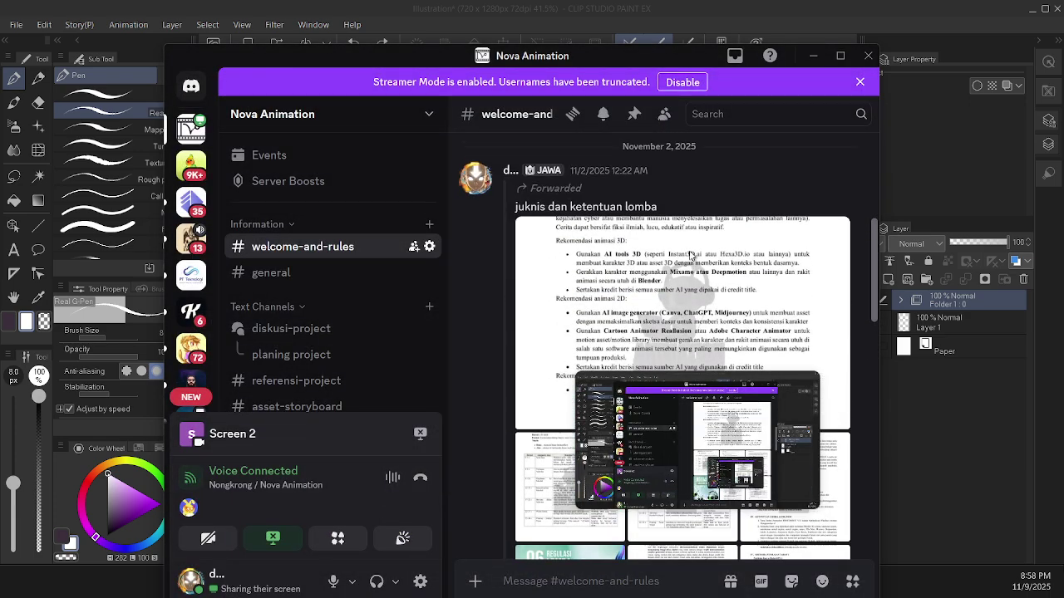
scroll(691, 255, "up", 2)
scroll(690, 255, "down", 3)
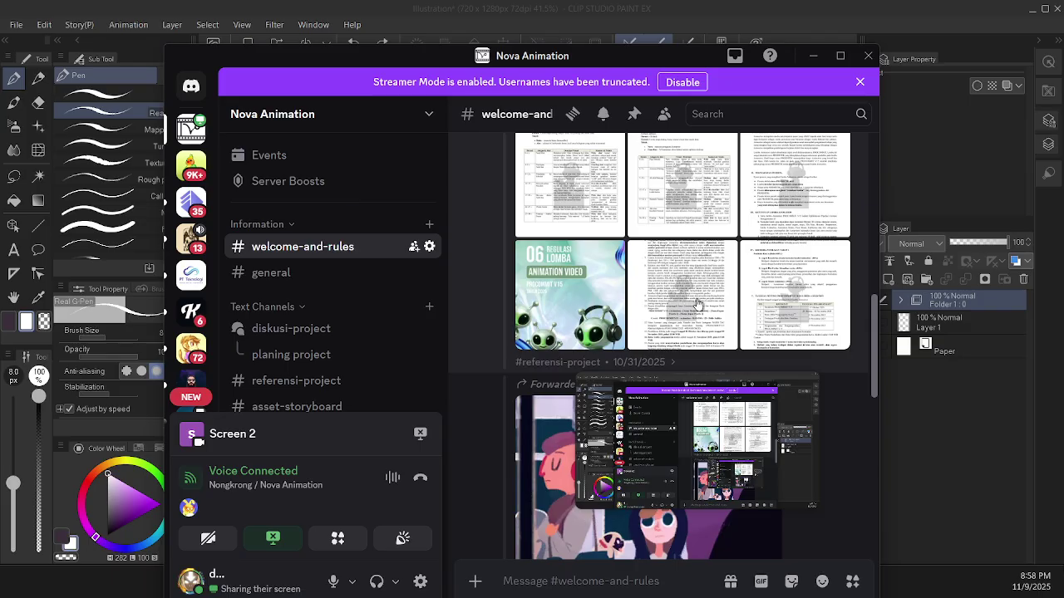
- Read the enlarged regulation page 28 for the required output size and frame rate, and return to the new timeline settings
left_click(787, 214)
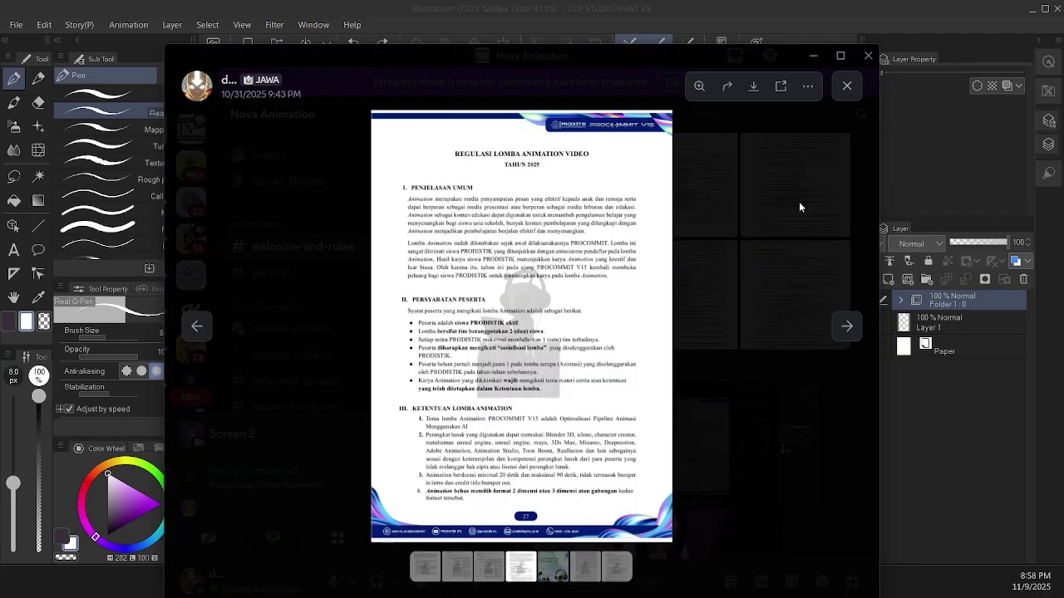
left_click(847, 328)
left_click(849, 329)
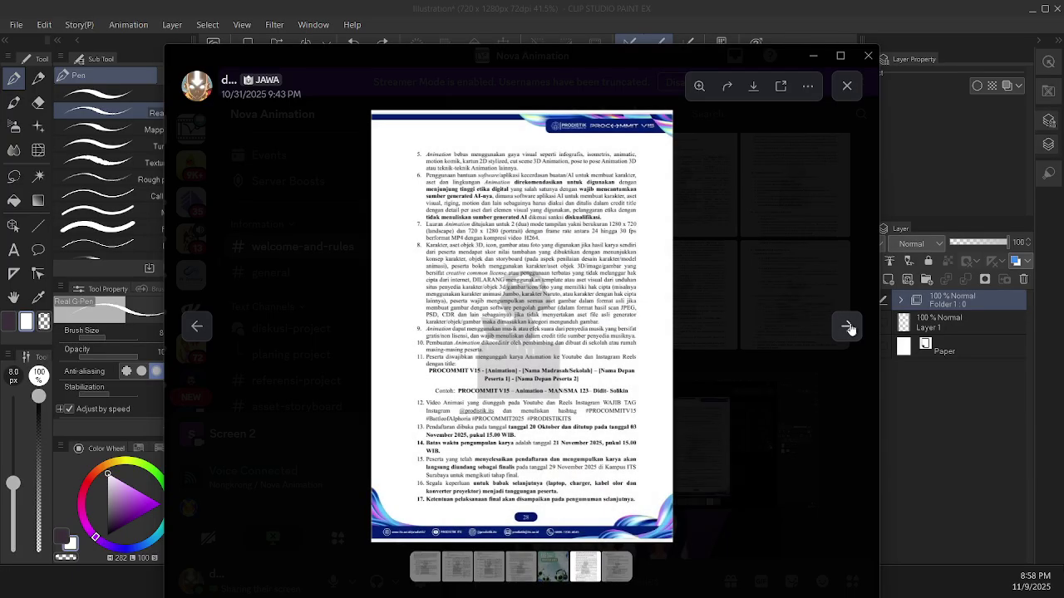
left_click(567, 240)
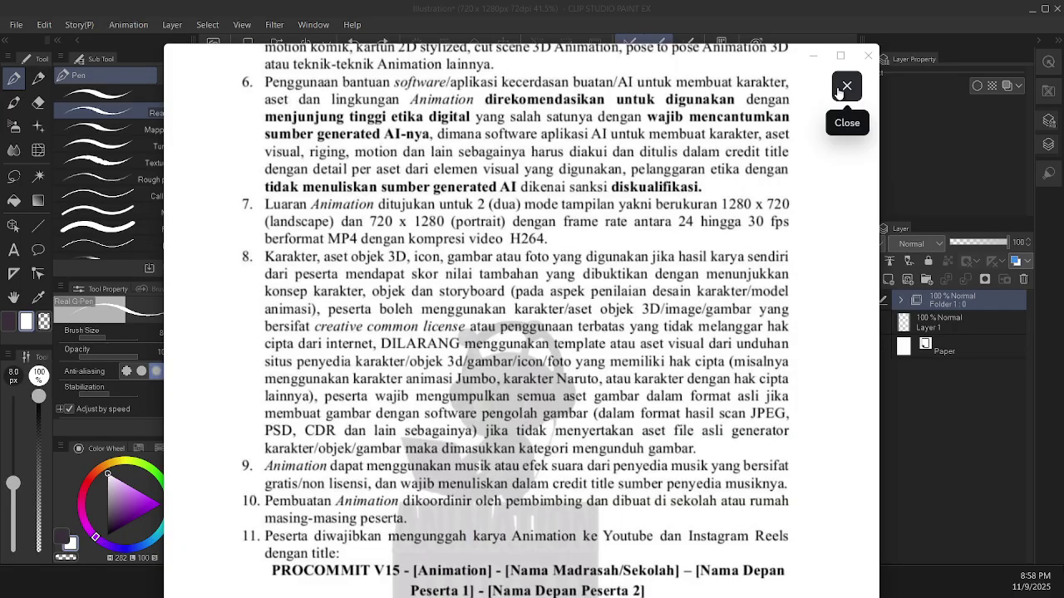
left_click(840, 93)
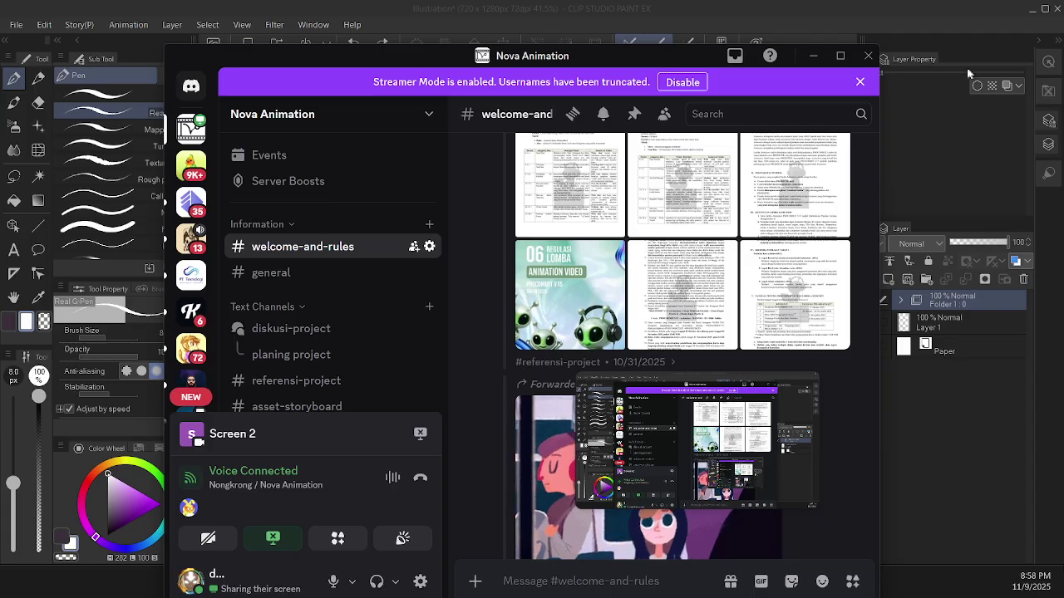
left_click_drag(672, 64, 668, 63)
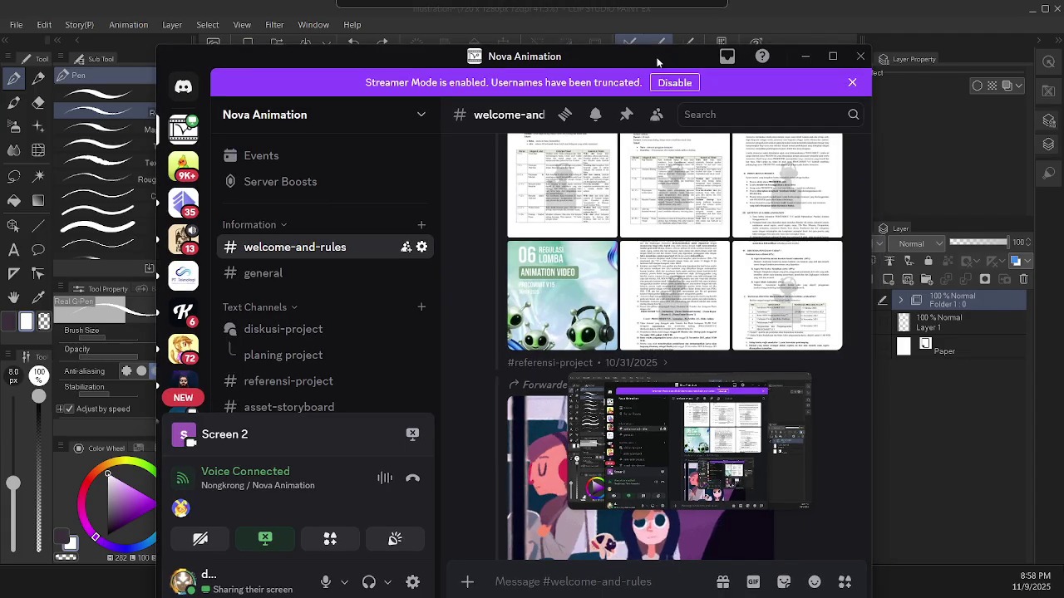
left_click(815, 55)
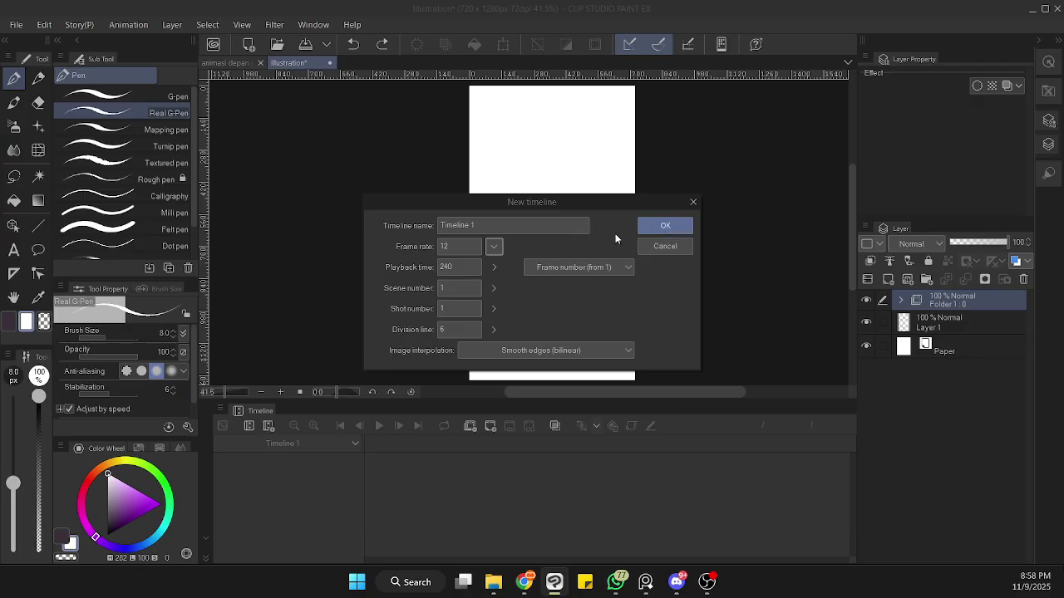
- Review the frame rate presets and create Timeline 1 at 12 fps with a playback time of 240 frames
mouse_move(615, 584)
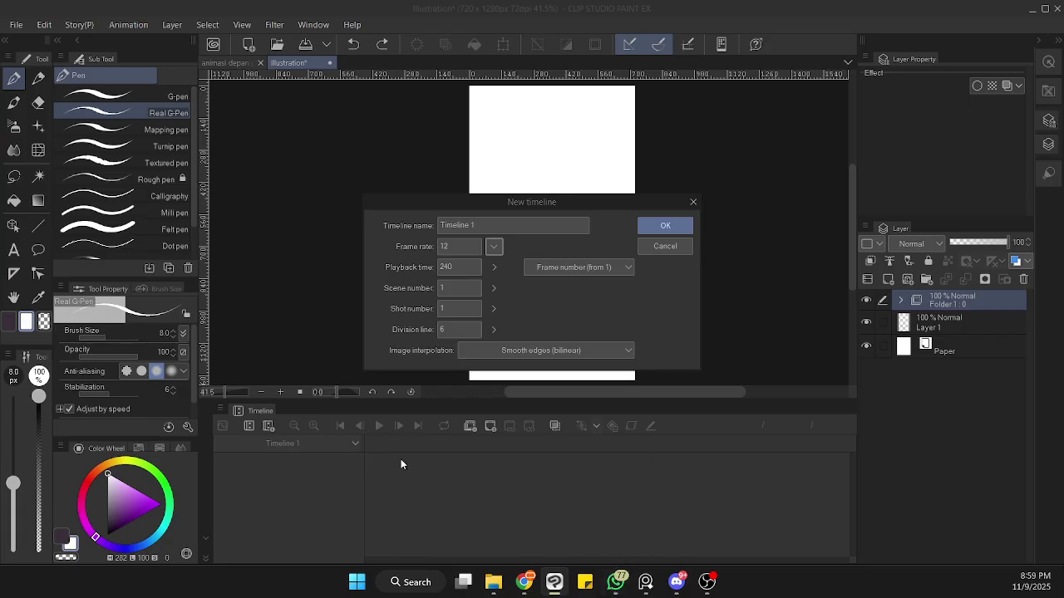
left_click(493, 248)
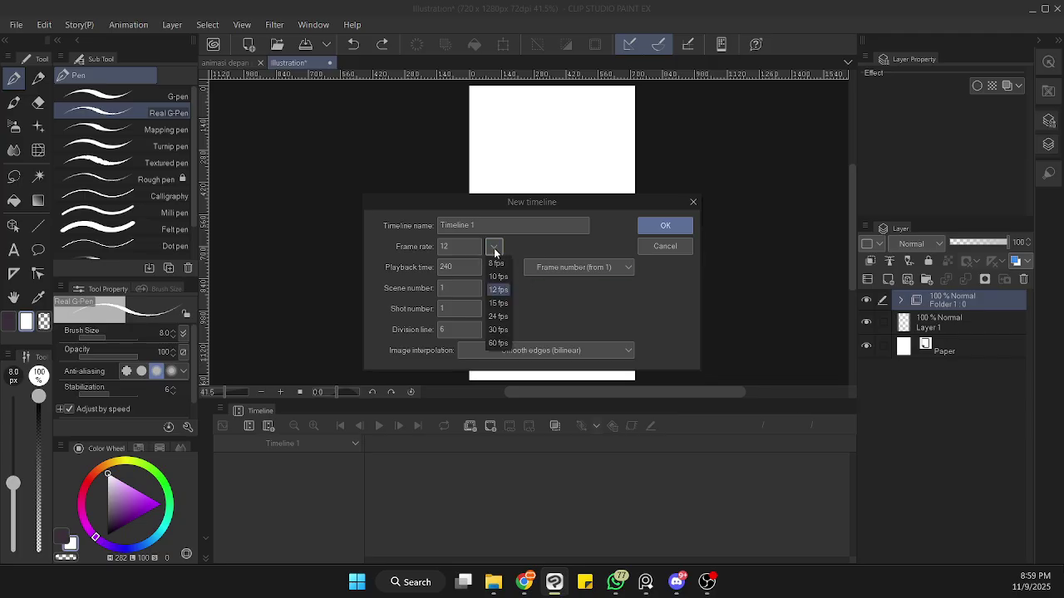
left_click(494, 248)
left_click(496, 248)
left_click(491, 251)
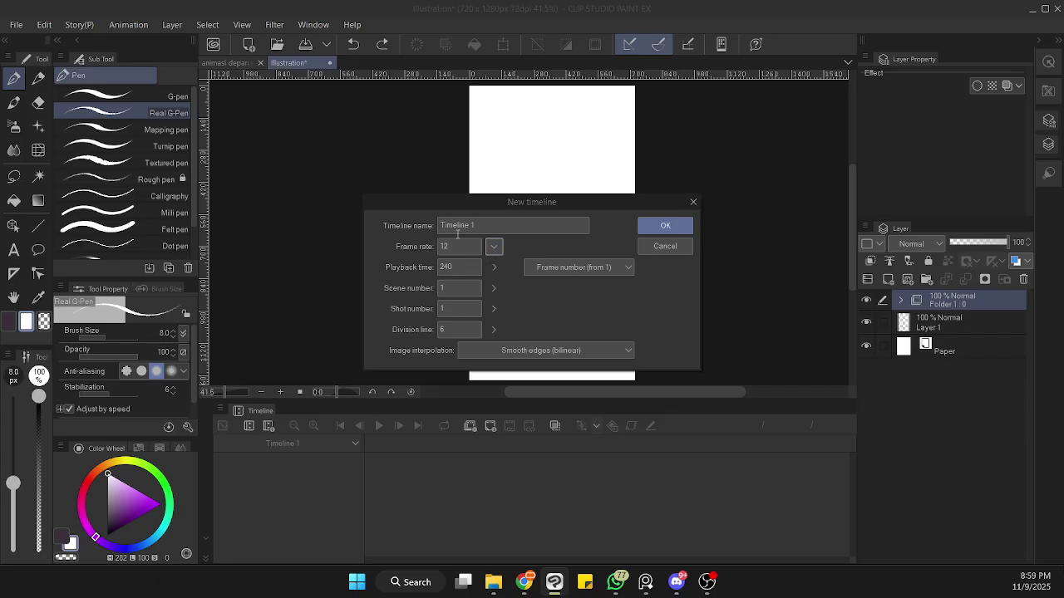
left_click(669, 228)
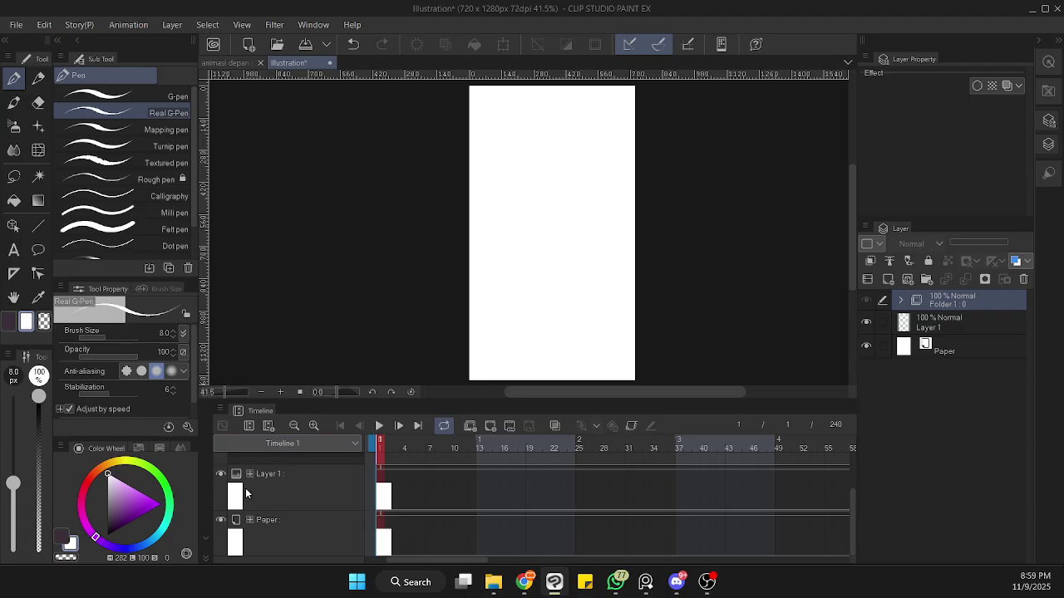
- Check how the canvas looks with the Paper layer hidden and shown, leaving it visible
left_click(309, 480)
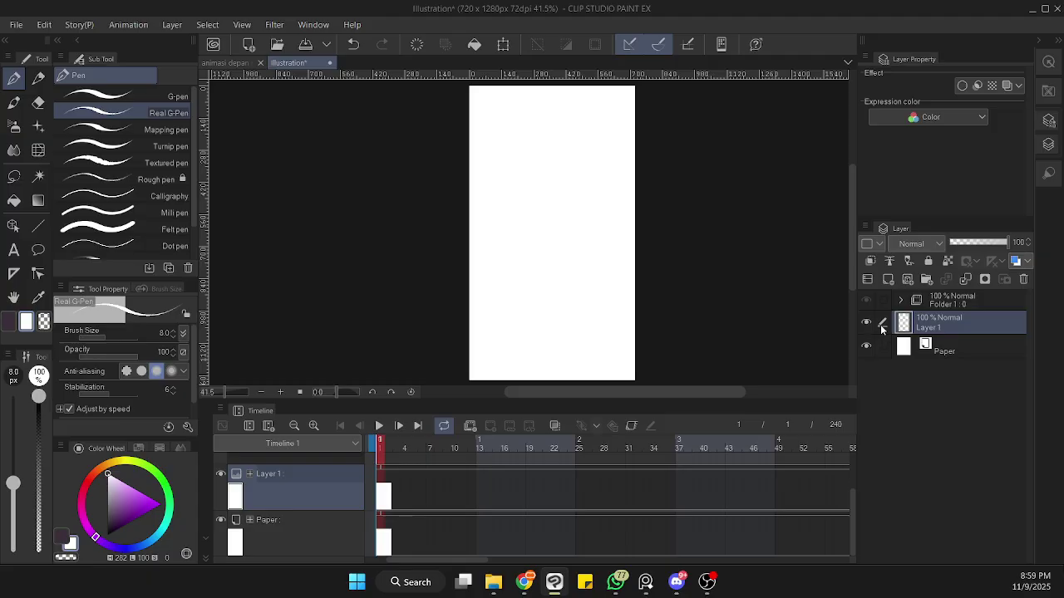
left_click(867, 350)
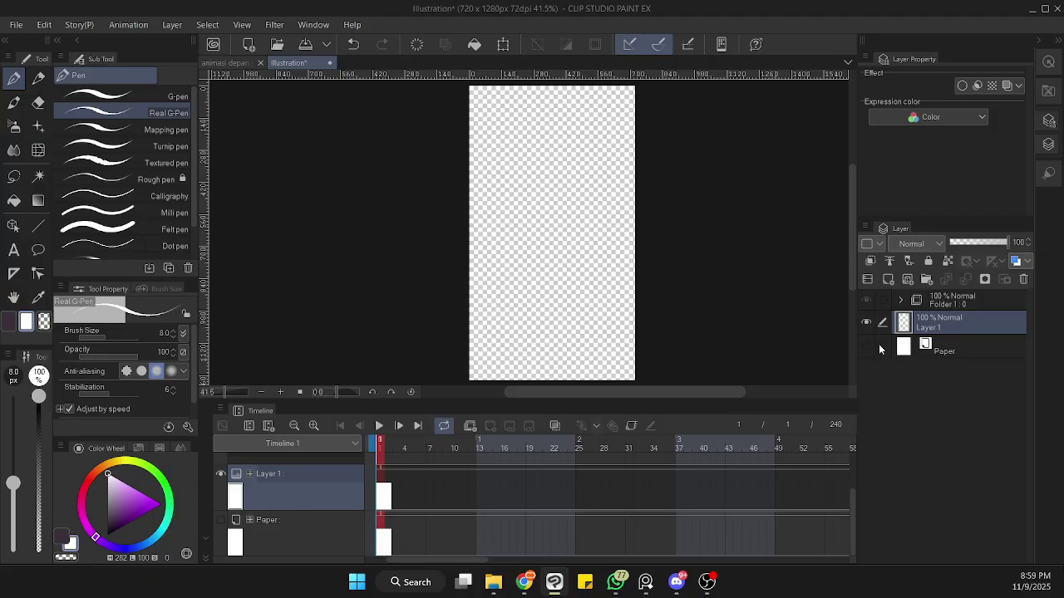
left_click(869, 349)
left_click(868, 346)
left_click(868, 344)
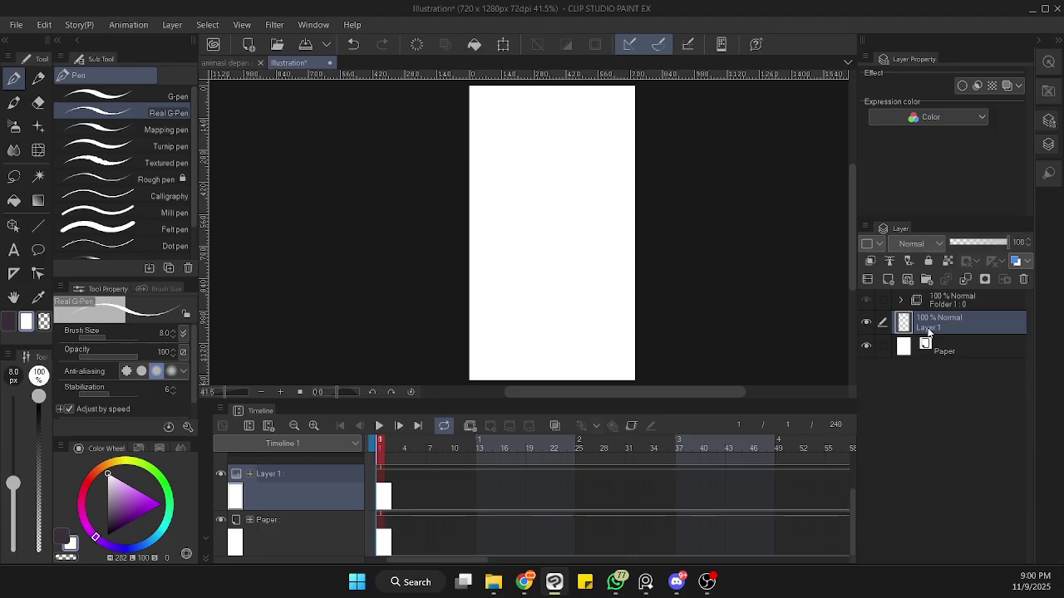
left_click(947, 349)
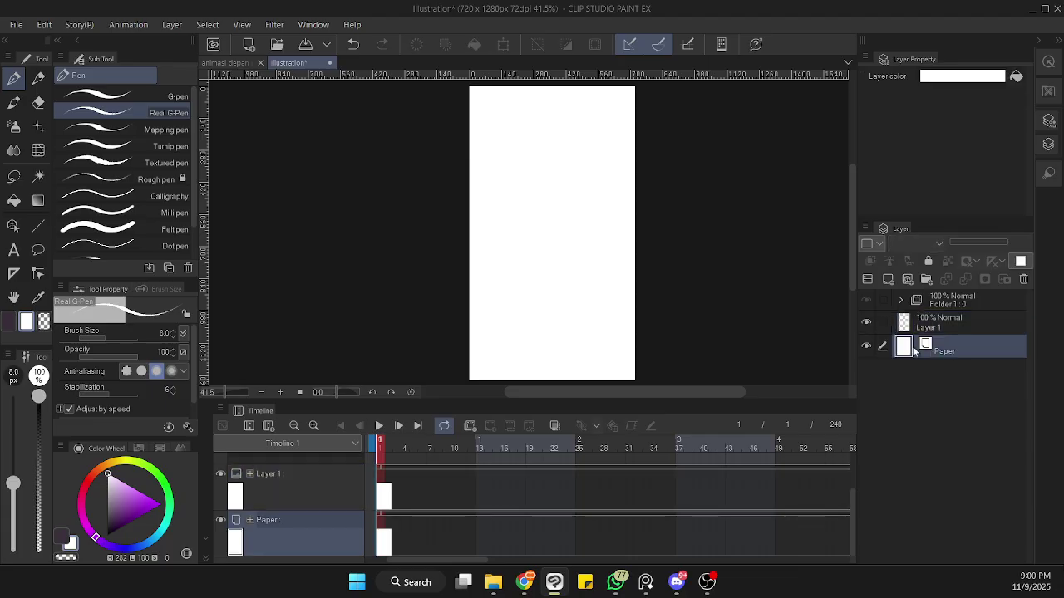
- Rename Layer 1 as background
left_click(950, 321)
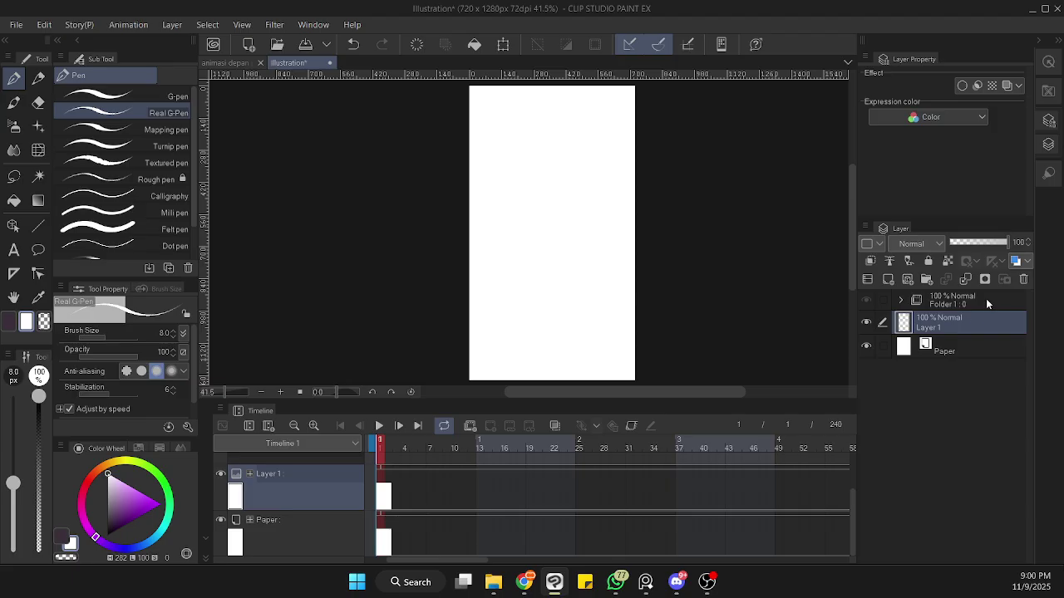
double_click(948, 327)
type("background")
key("Return")
- Undo the test stroke and set the main drawing colour to a medium blue with the Real G-Pen active
key("p")
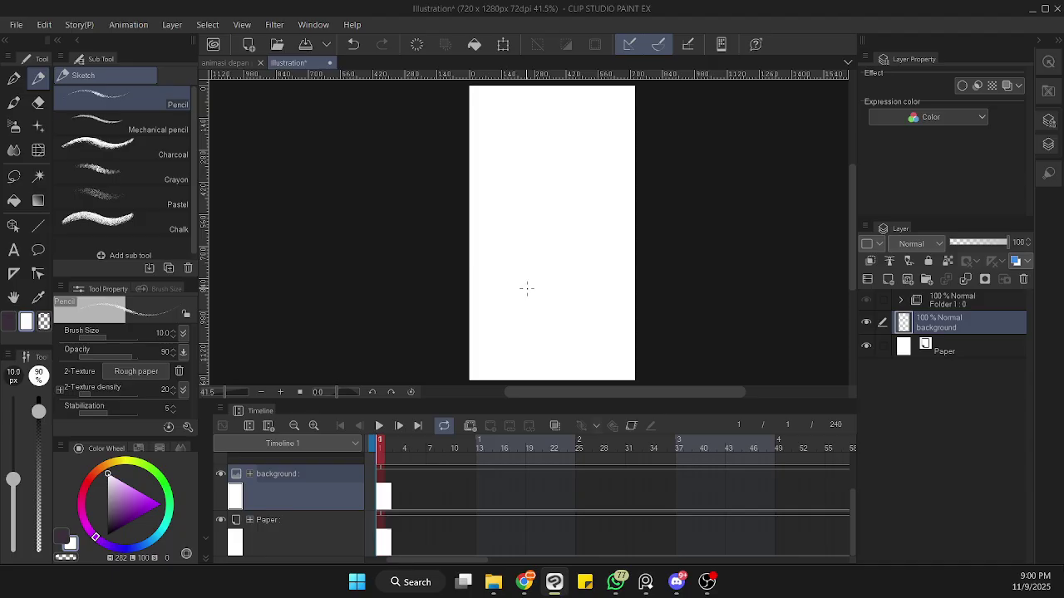
key("p")
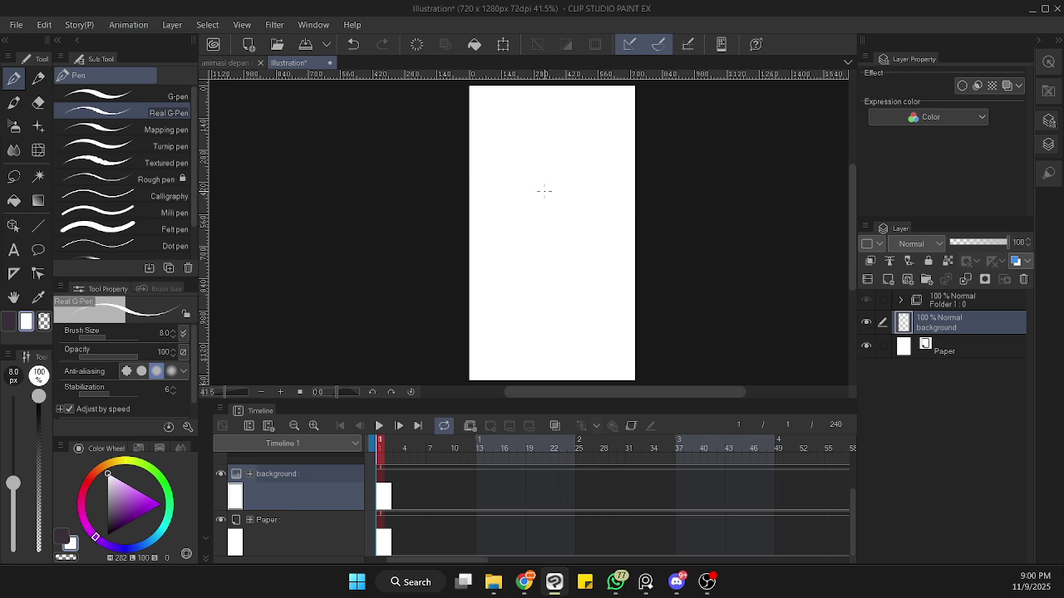
key("ctrl+z")
left_click(8, 321)
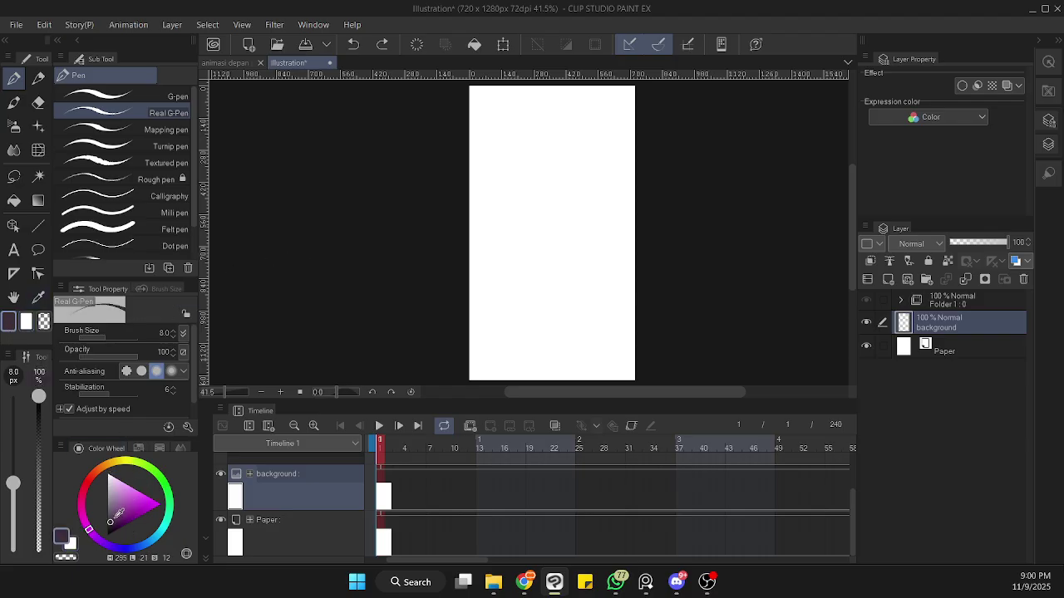
left_click(147, 539)
left_click(141, 502)
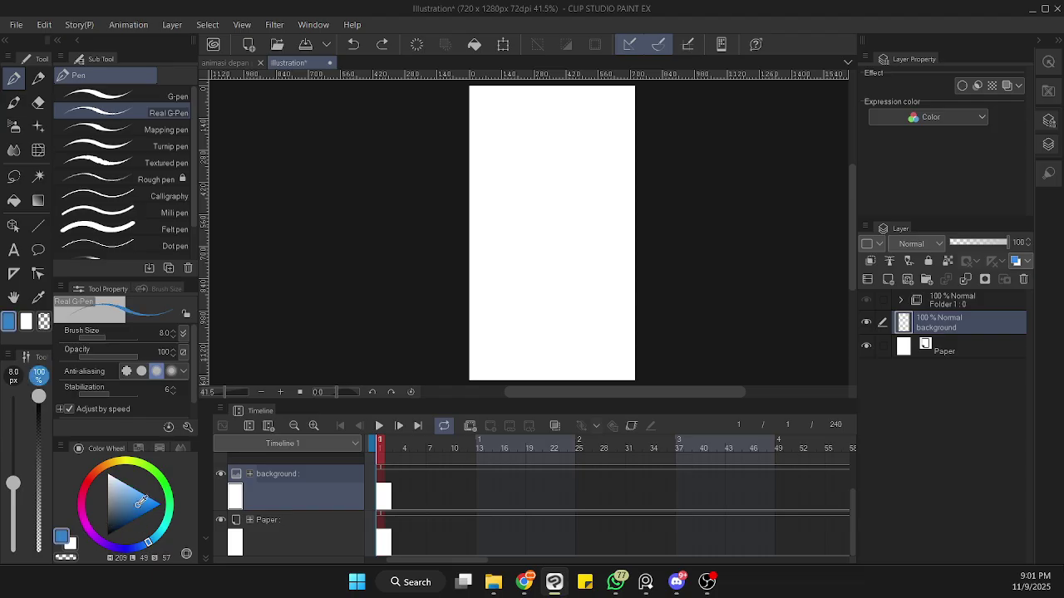
left_click_drag(141, 502, 135, 507)
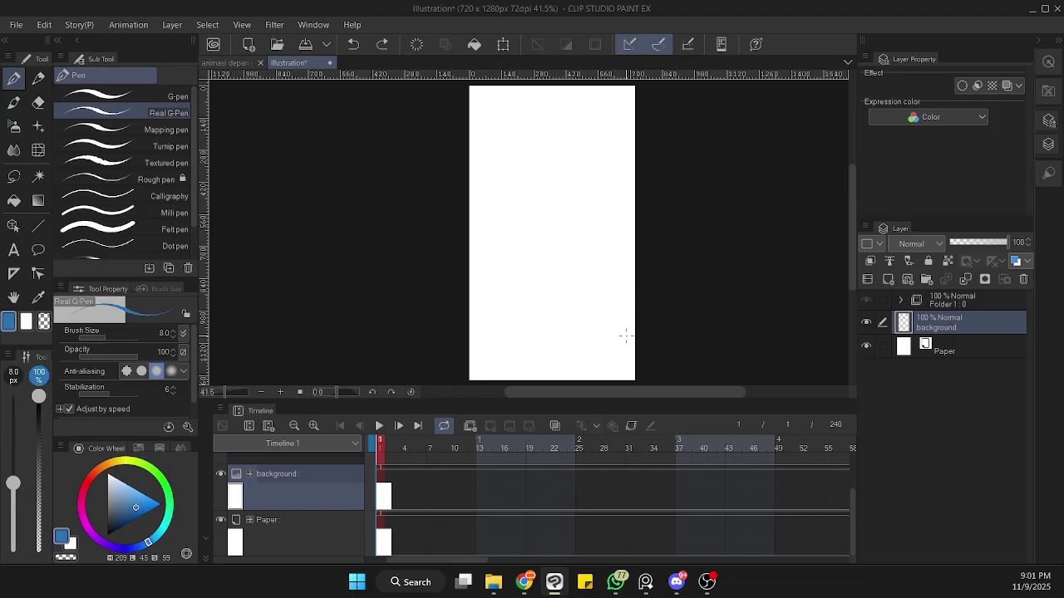
- Sketch a blue ground line across the lower canvas on the background layer, with spiky grass tufts and a rising bump at its right end
scroll(635, 364, "up", 2)
left_click_drag(854, 267, 855, 286)
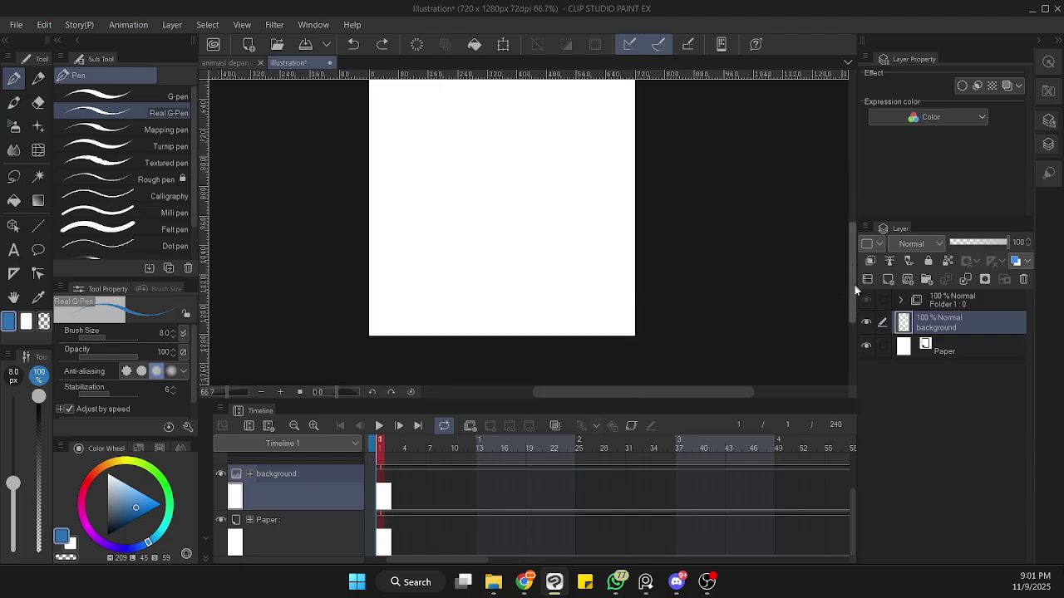
key("ctrl+plus")
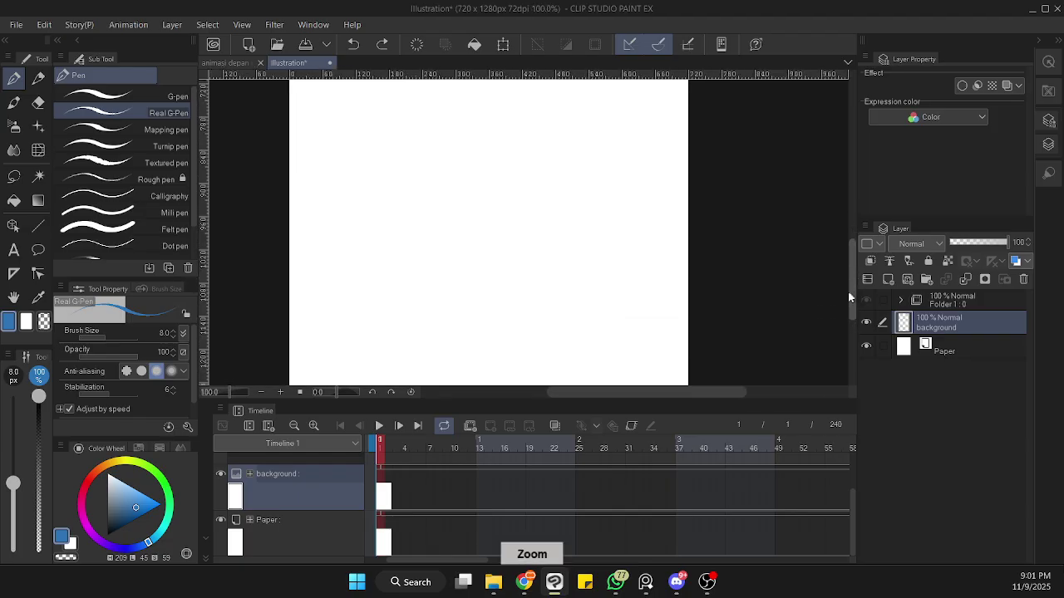
scroll(631, 290, "left", 3)
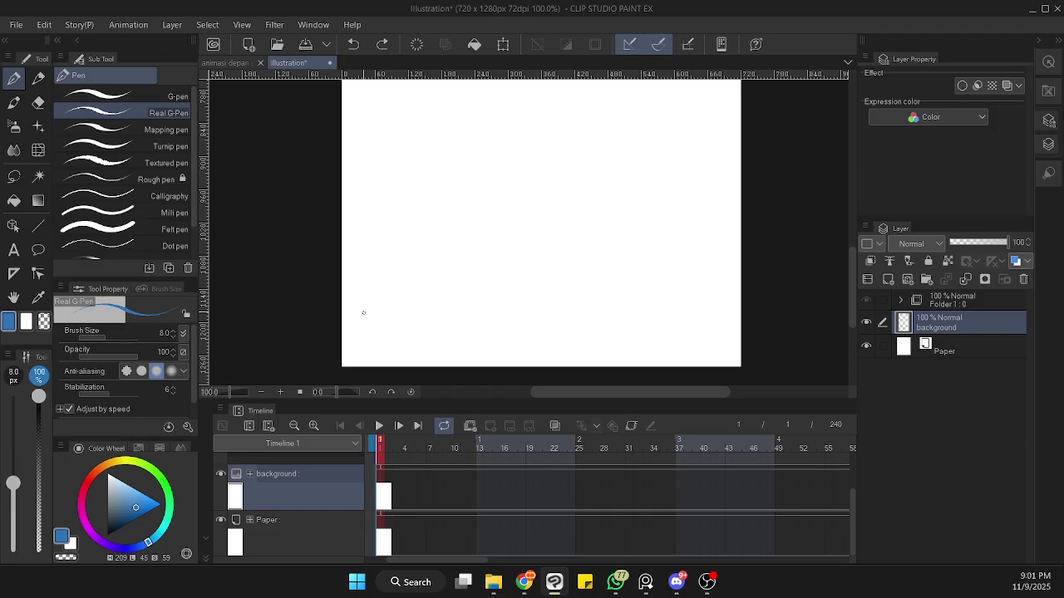
key("ctrl+y")
mouse_move(385, 315)
left_mouse_down()
mouse_move(471, 312)
mouse_move(453, 310)
mouse_move(472, 291)
mouse_move(504, 304)
mouse_move(761, 295)
left_mouse_up()
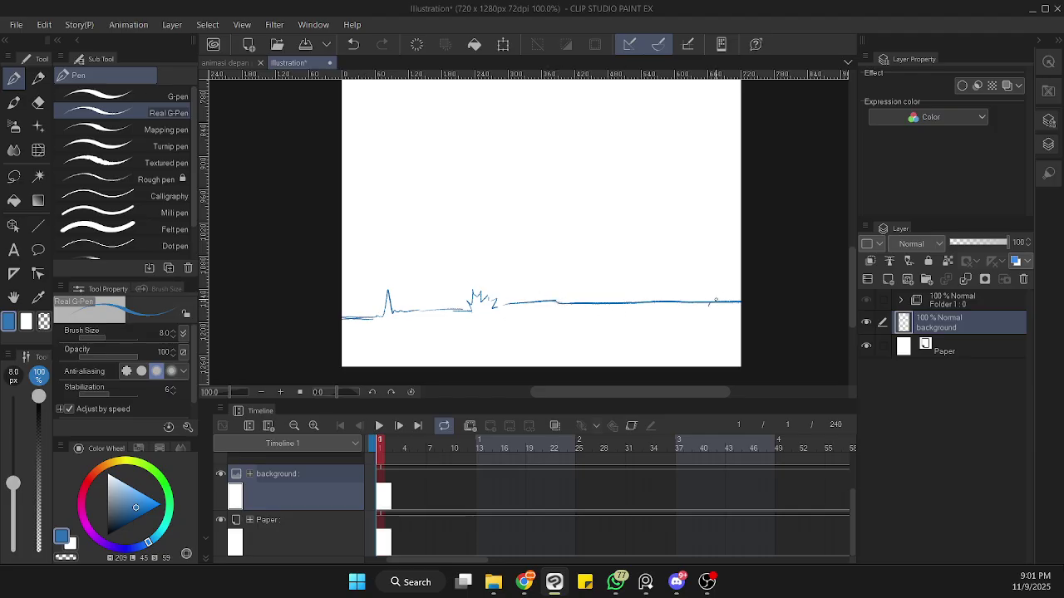
left_click_drag(716, 301, 735, 284)
- Add jagged plant outlines, a second ground line and a curved path edge running to the canvas's lower-left corner with the Real G-Pen
key("e")
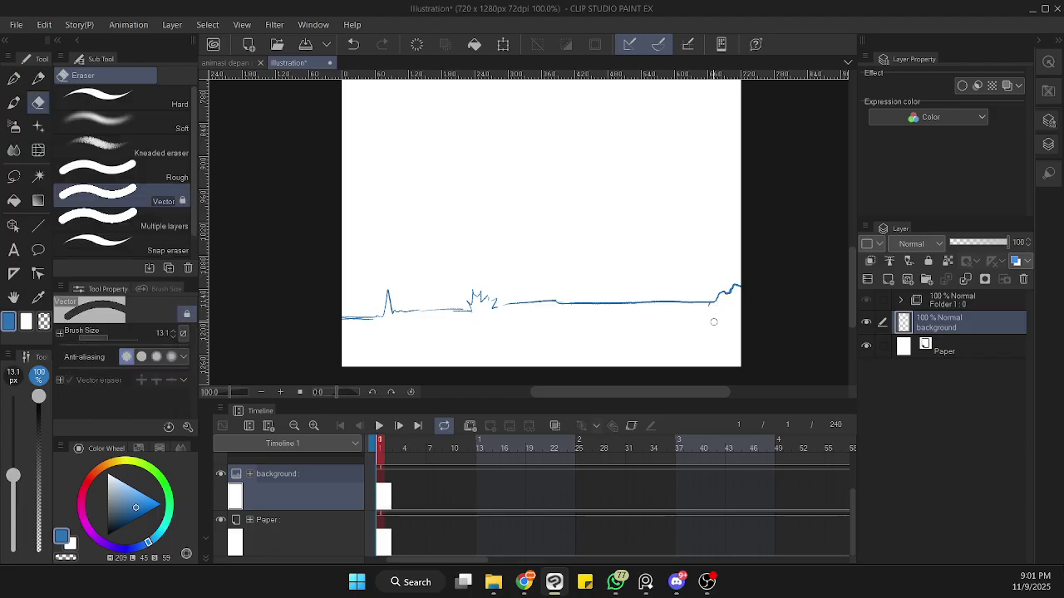
key("p")
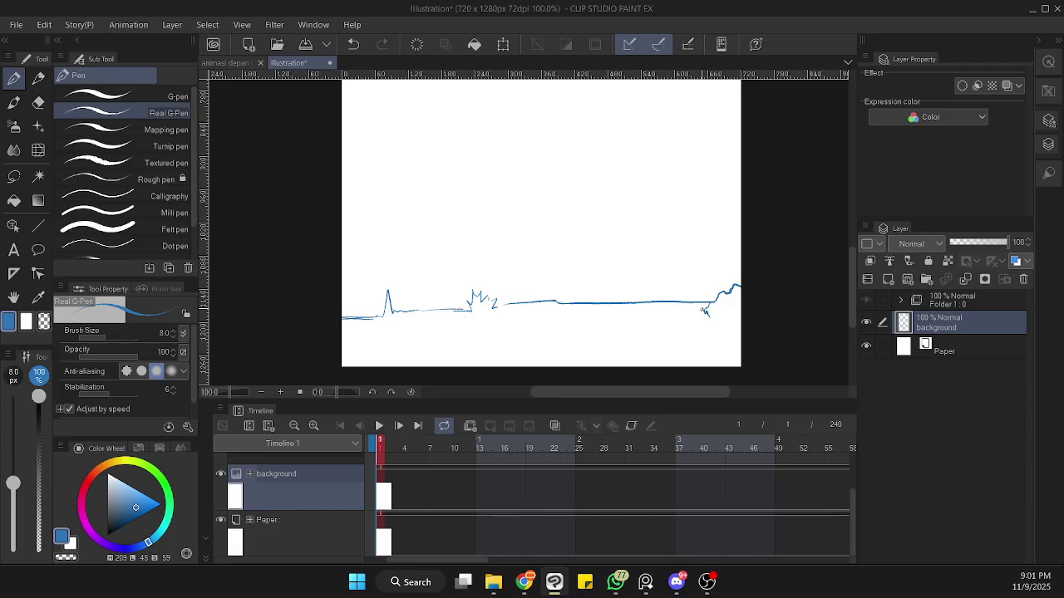
mouse_move(700, 312)
left_mouse_down()
mouse_move(690, 322)
mouse_move(716, 320)
left_mouse_up()
left_click_drag(501, 312, 622, 305)
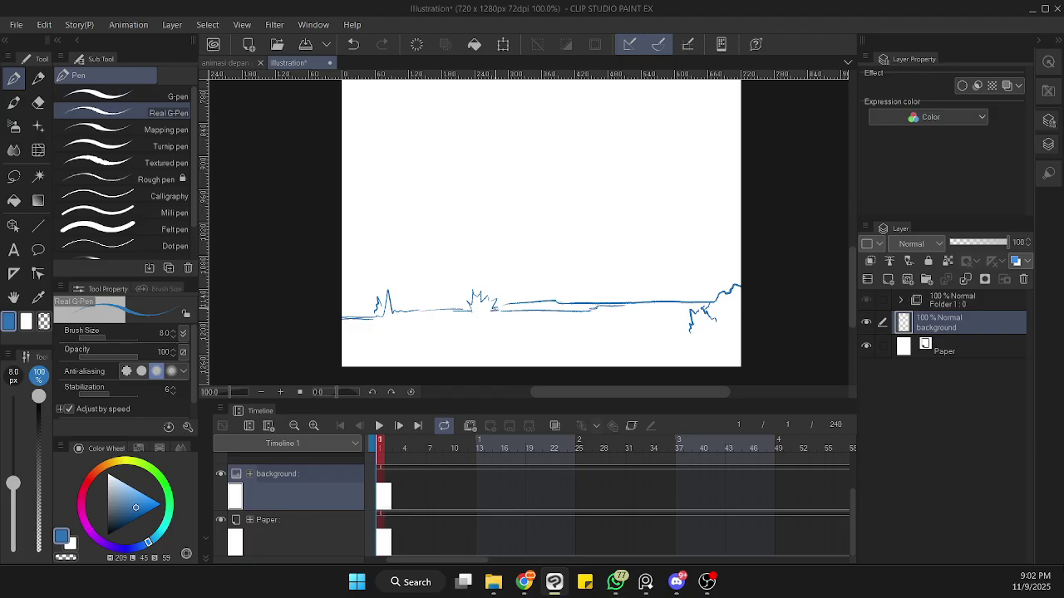
mouse_move(492, 311)
left_mouse_down()
mouse_move(502, 308)
mouse_move(432, 316)
mouse_move(347, 366)
left_mouse_up()
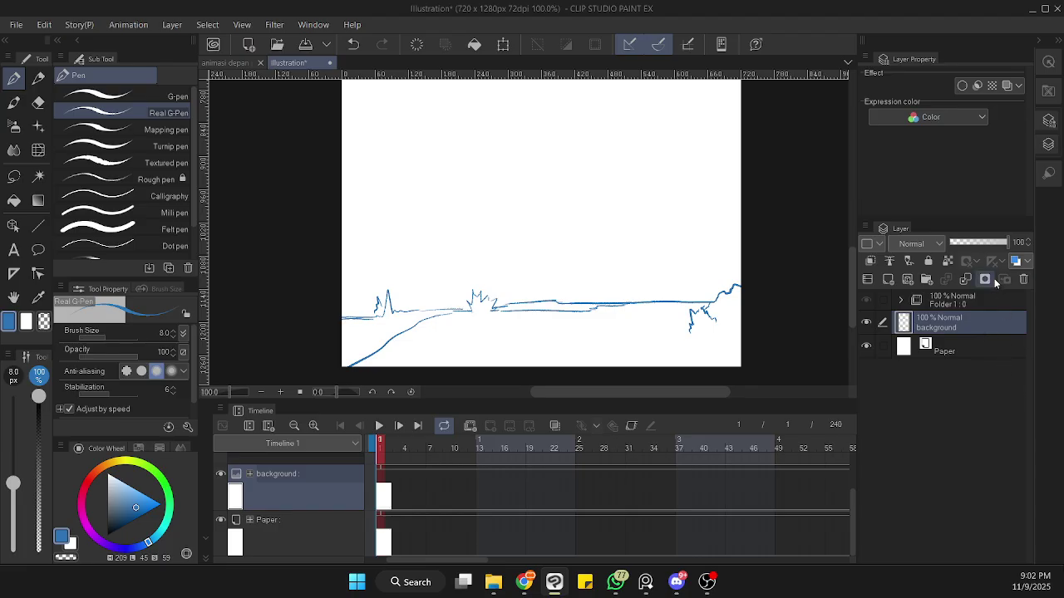
- Add a new raster layer, place it between the background and Paper layers, and choose the Felt pen
left_click(888, 281)
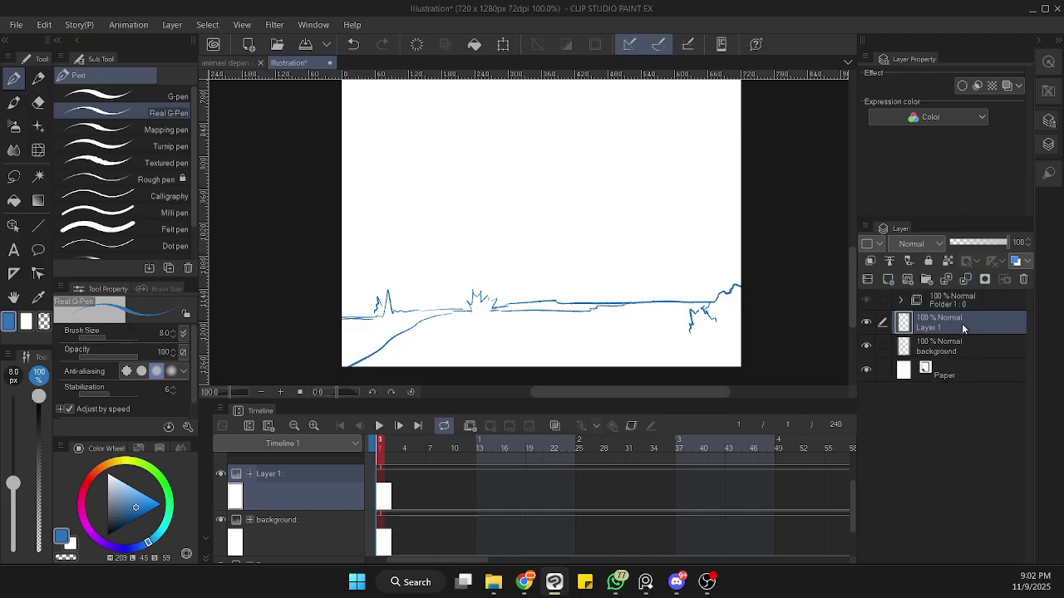
left_click_drag(961, 323, 962, 351)
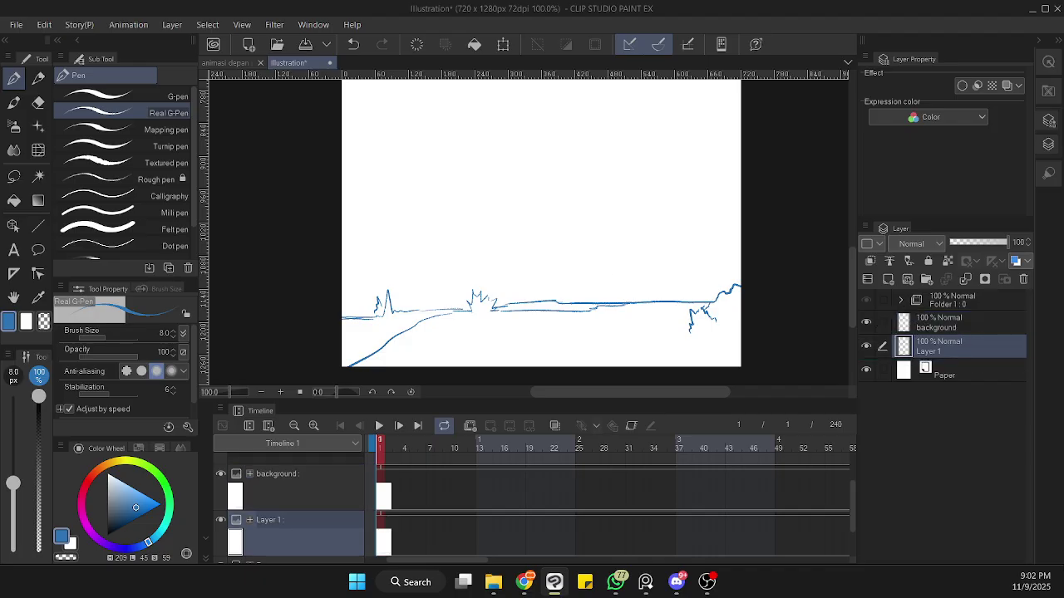
left_click(171, 229)
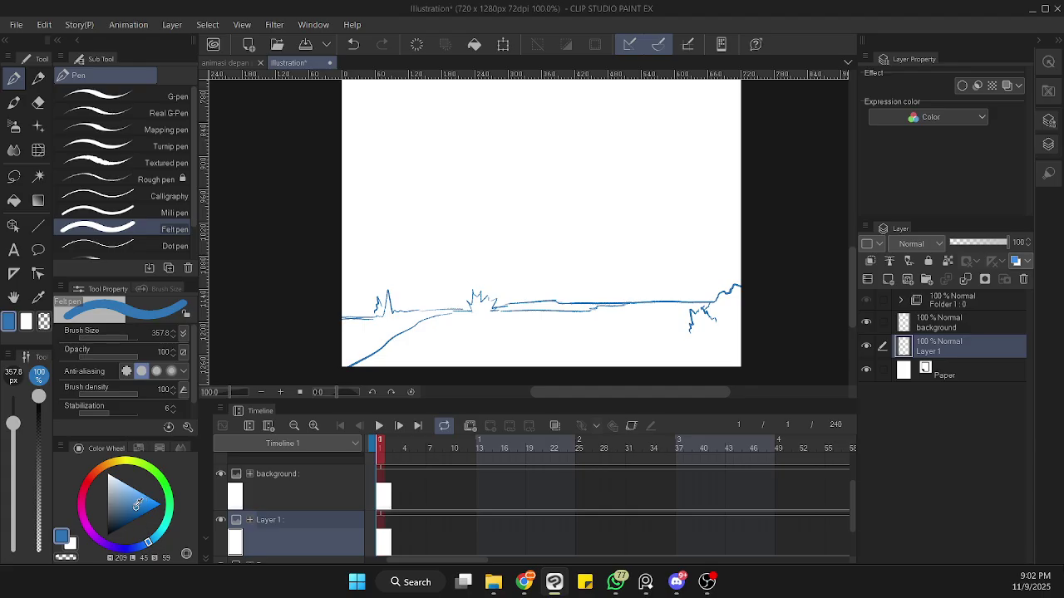
- Set the main drawing colour to a sandy tan with H 37, L 57 and S 56
left_click(133, 503)
left_click(109, 463)
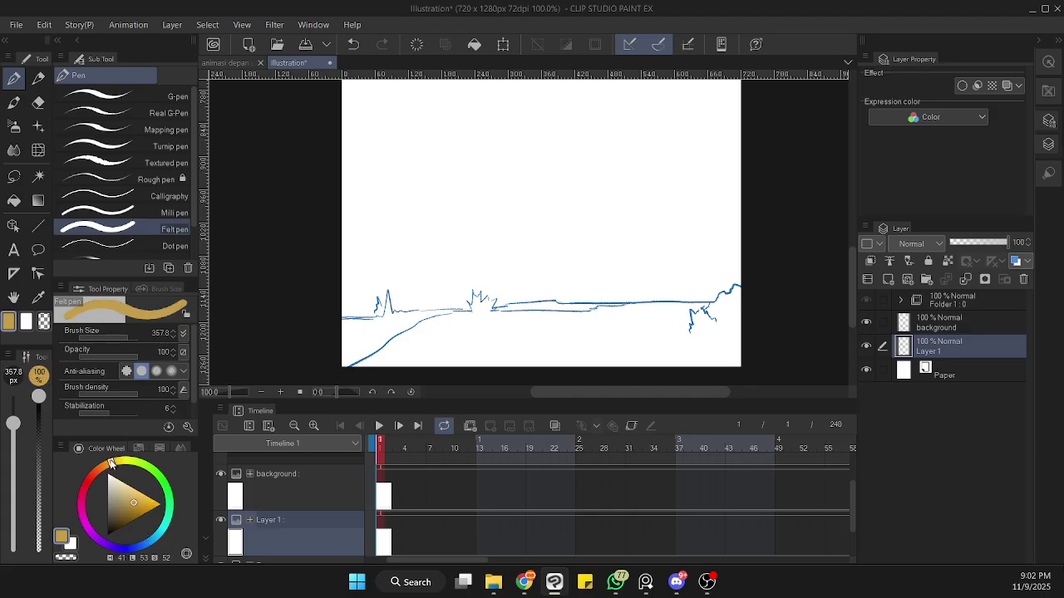
left_click(136, 493)
left_click_drag(136, 492, 133, 500)
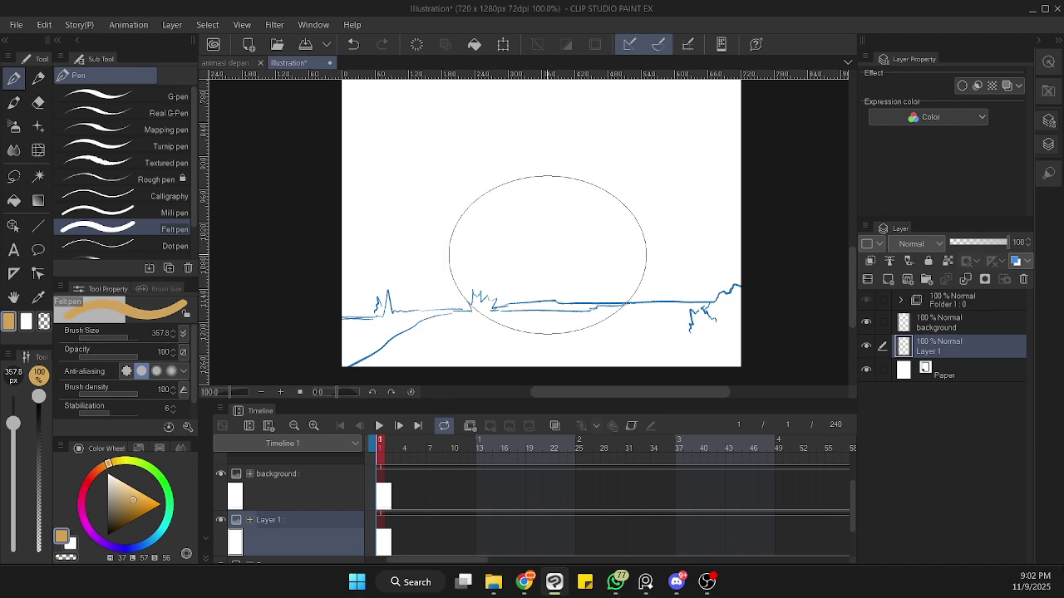
- Try painting the sandy ground by hand on Layer 1 with the Felt pen at 100 px, then undo the strokes
key("bracketleft")
key("bracketleft")
key("bracketleft")
key("bracketleft")
key("bracketleft")
key("bracketleft")
key("bracketleft")
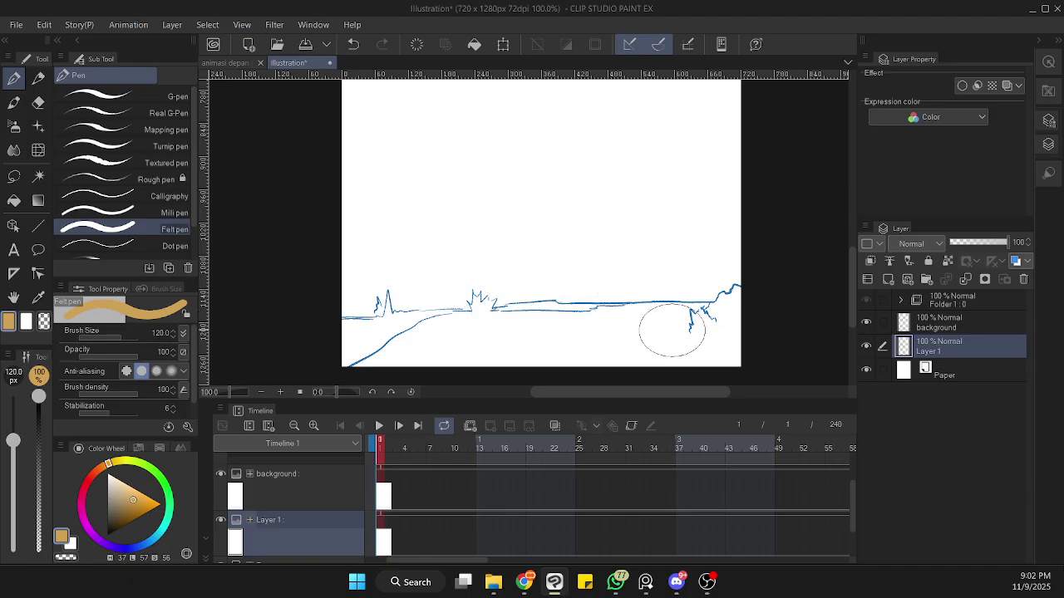
mouse_move(672, 325)
left_mouse_down()
mouse_move(731, 326)
mouse_move(685, 358)
mouse_move(731, 328)
mouse_move(695, 327)
mouse_move(730, 323)
mouse_move(713, 317)
mouse_move(737, 310)
mouse_move(637, 344)
mouse_move(639, 359)
mouse_move(610, 340)
left_mouse_up()
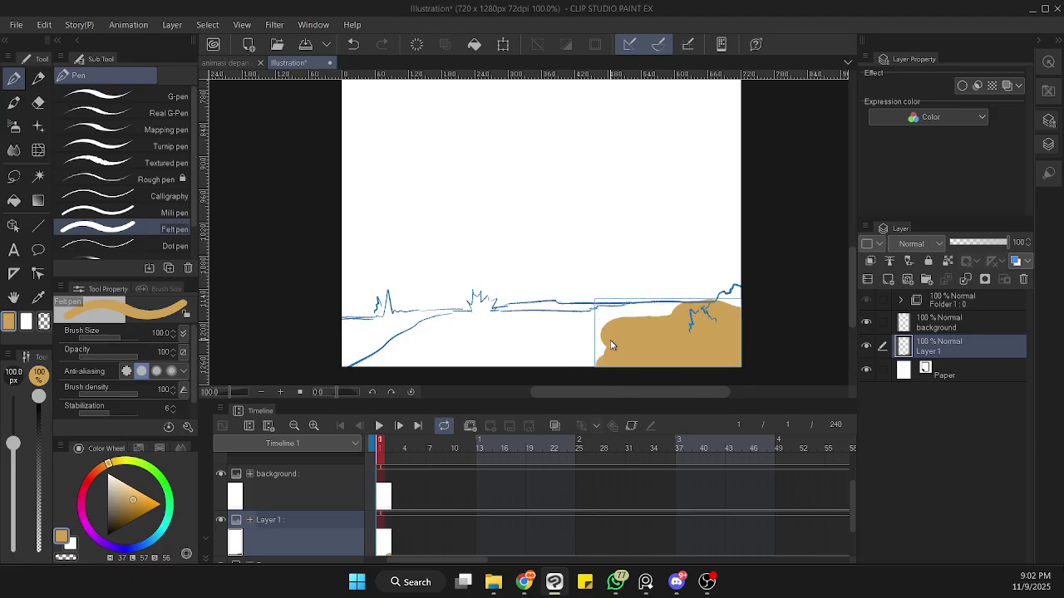
key("ctrl+z")
key("ctrl+z")
key("ctrl+z")
key("ctrl+z")
key("ctrl+z")
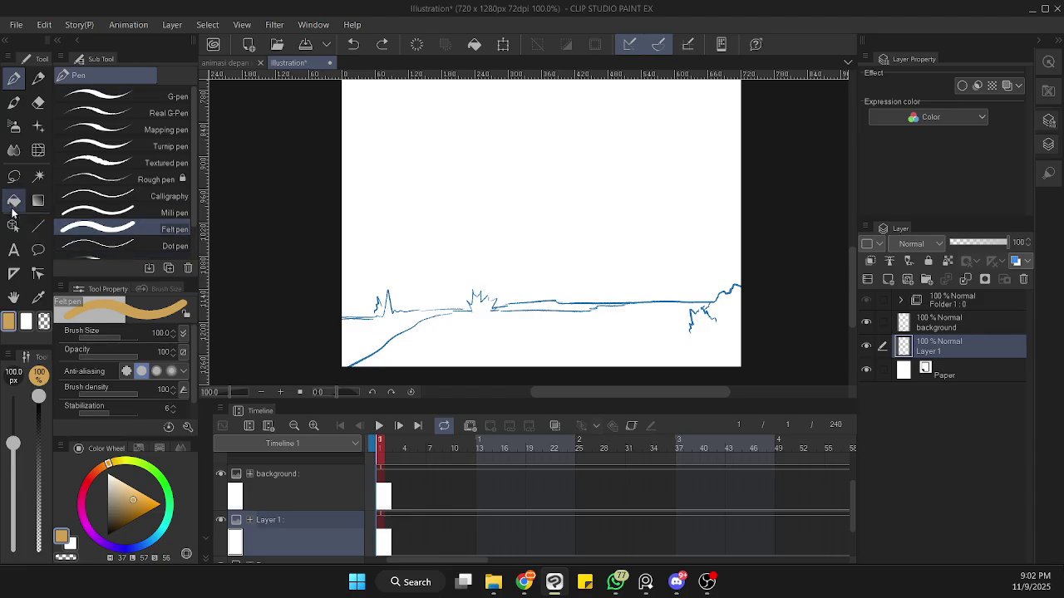
- Try filling the ground on Layer 1 with tan using the Refer other layers fill, then undo it
left_click(14, 201)
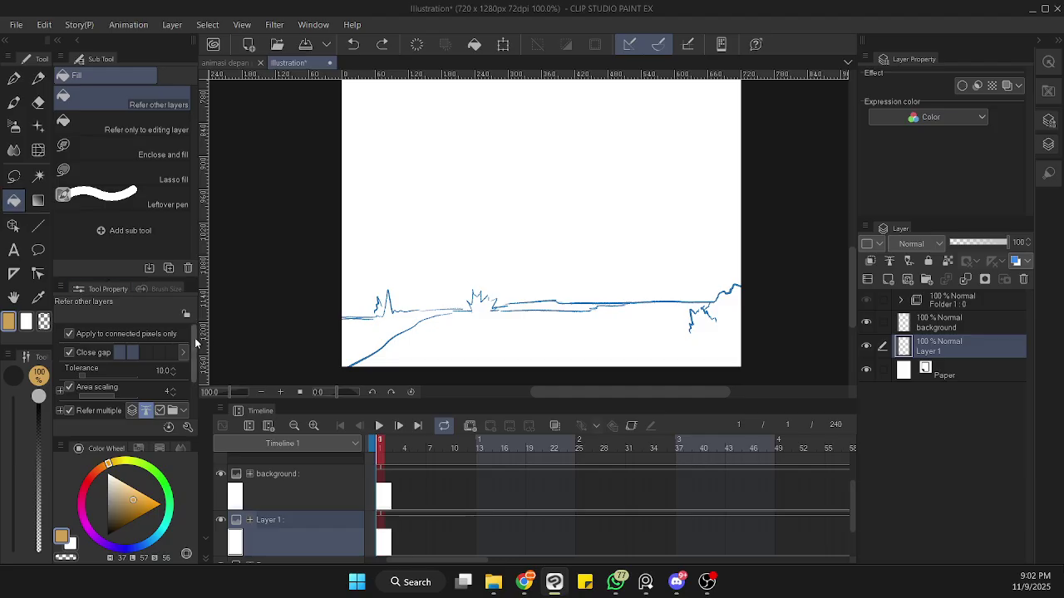
scroll(196, 349, "down", 1)
left_click(639, 343)
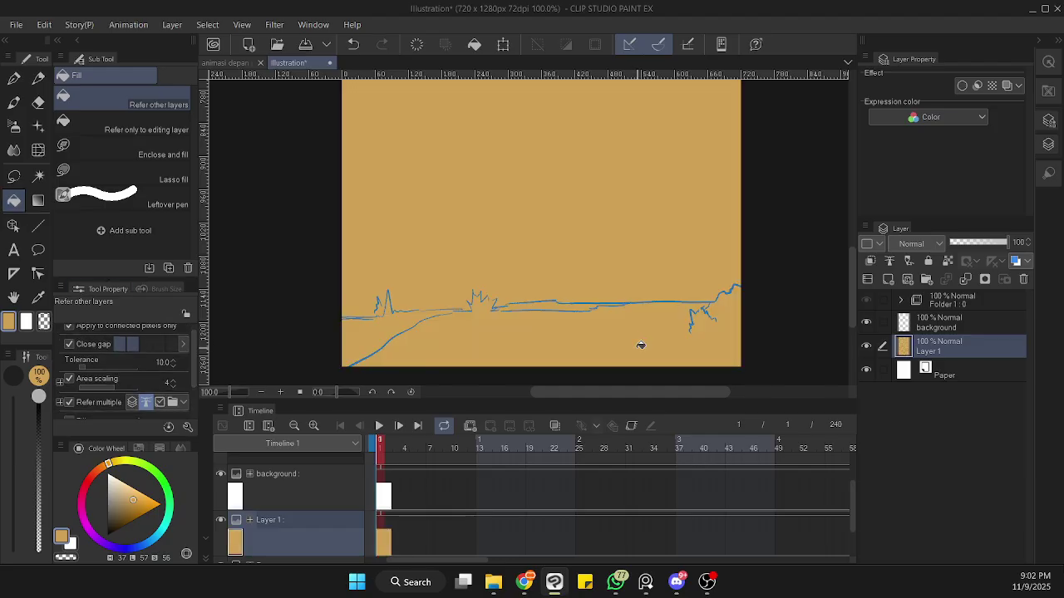
key("ctrl+z")
- Try filling the ground with tan directly on the background line-art layer, then undo it
left_click(943, 323)
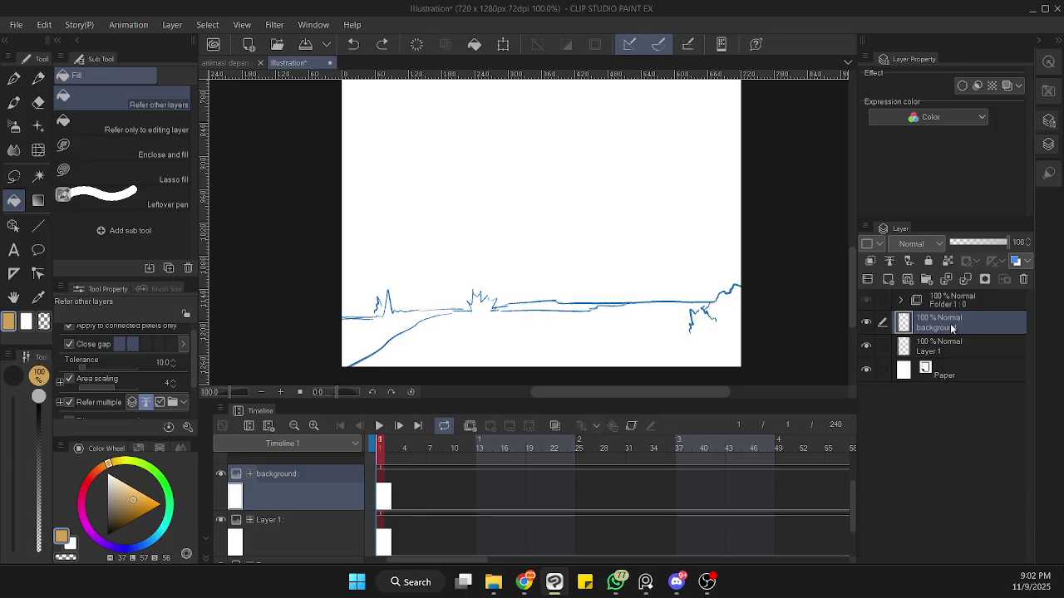
left_click(664, 346)
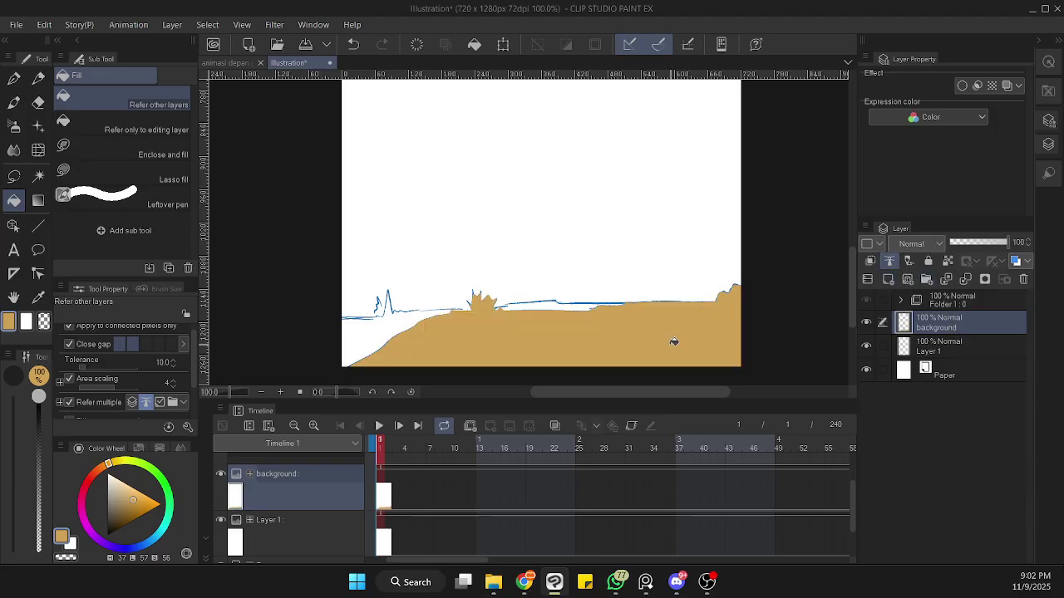
key("ctrl+z")
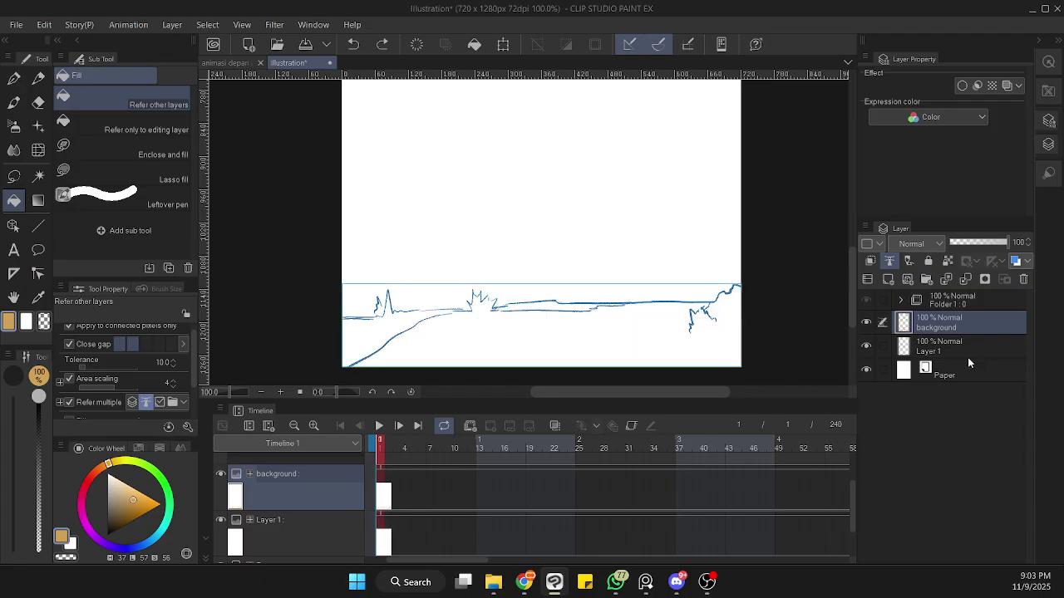
- Try filling Layer 1 with tan while Layer 1 is the reference layer, then undo it
left_click(952, 349)
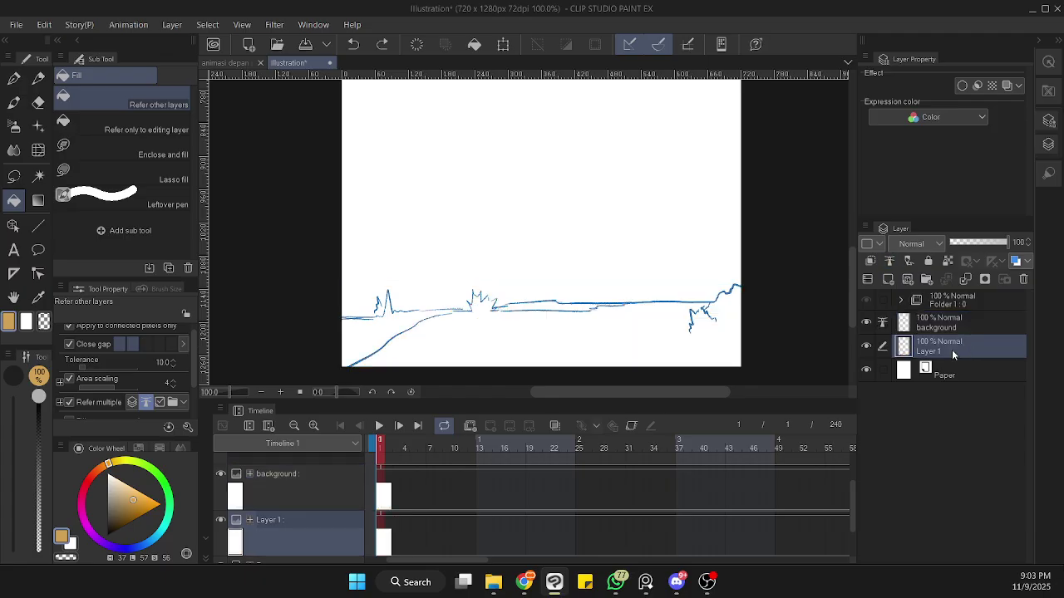
left_click(716, 356)
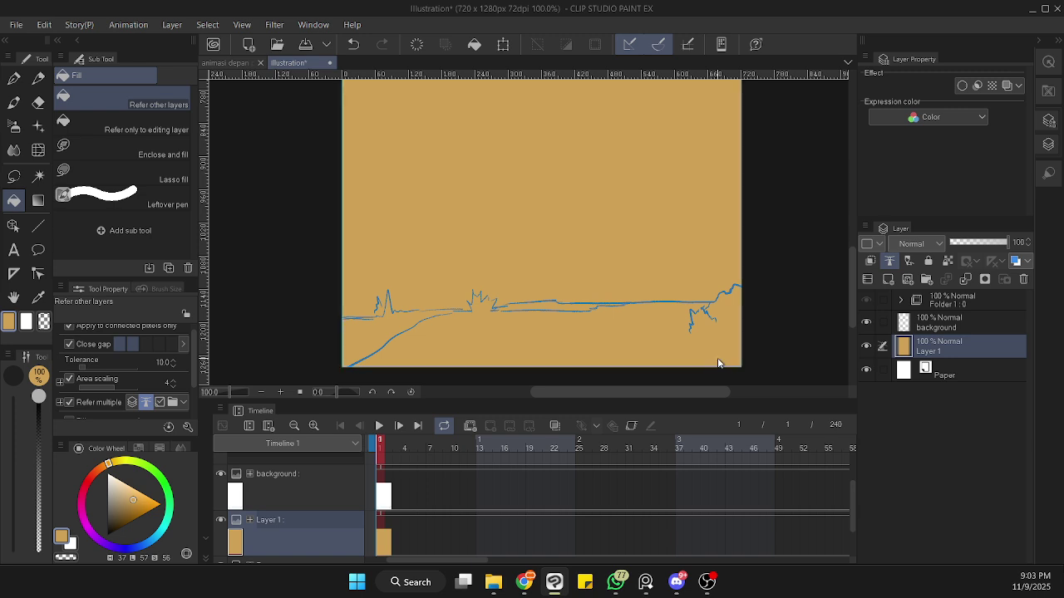
key("ctrl+z")
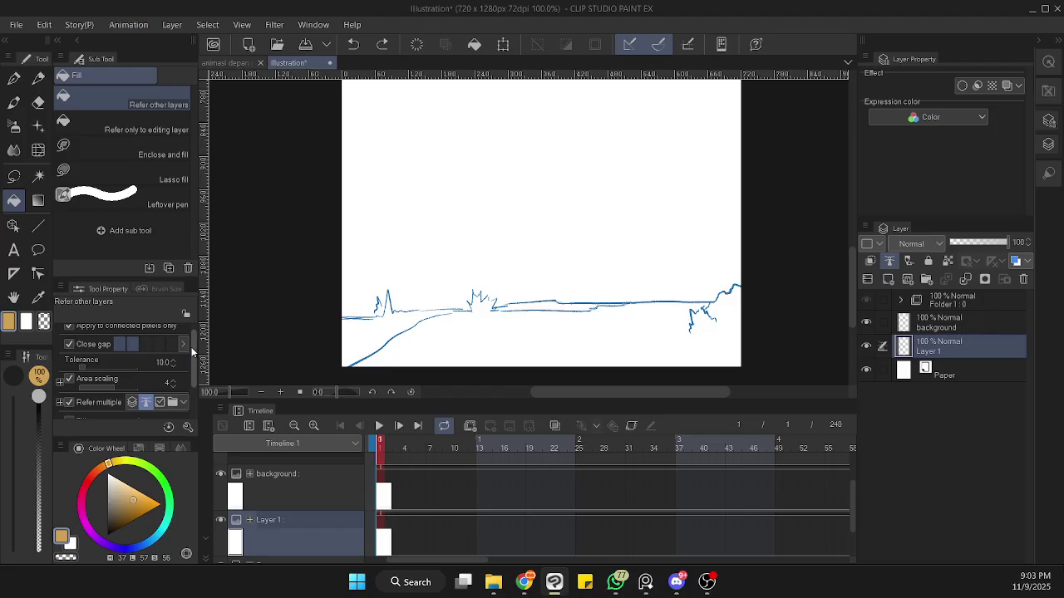
- Use Reference layer for the fill's Refer multiple option and clear the reference setting on Layer 1
scroll(178, 366, "down", 2)
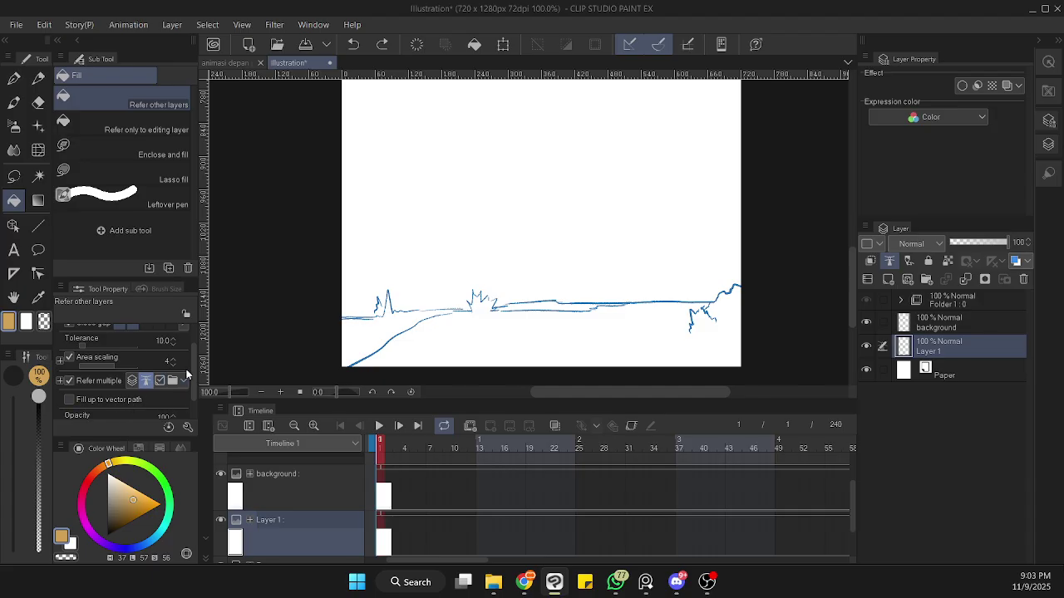
scroll(187, 381, "down", 1)
scroll(192, 396, "up", 1)
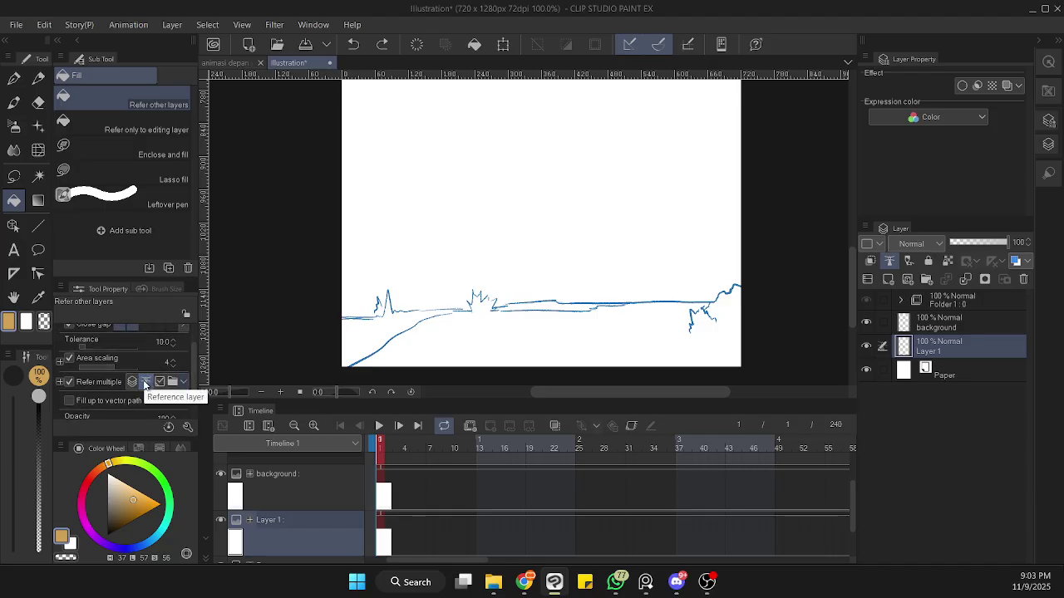
left_click(145, 383)
left_click(964, 332)
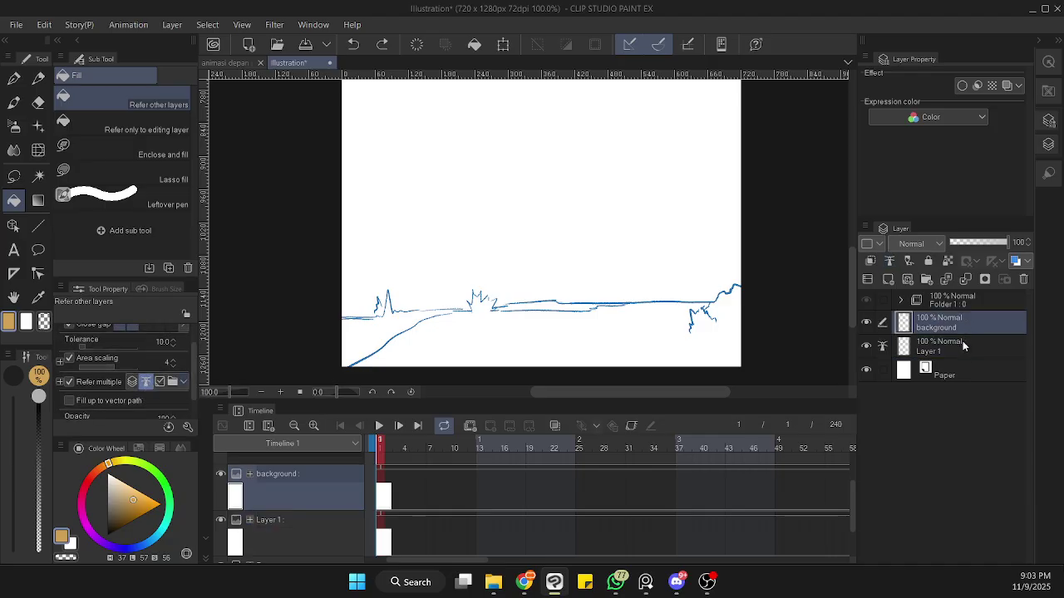
left_click(951, 344)
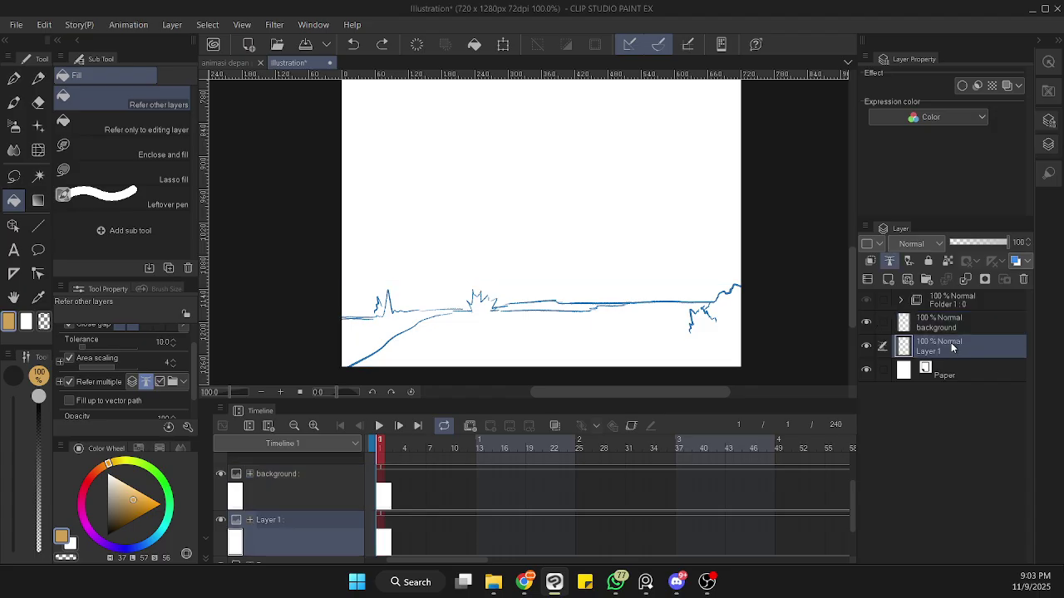
- Set the background layer as the reference layer and fill the ground area on Layer 1 with the sandy tan
left_click(978, 321)
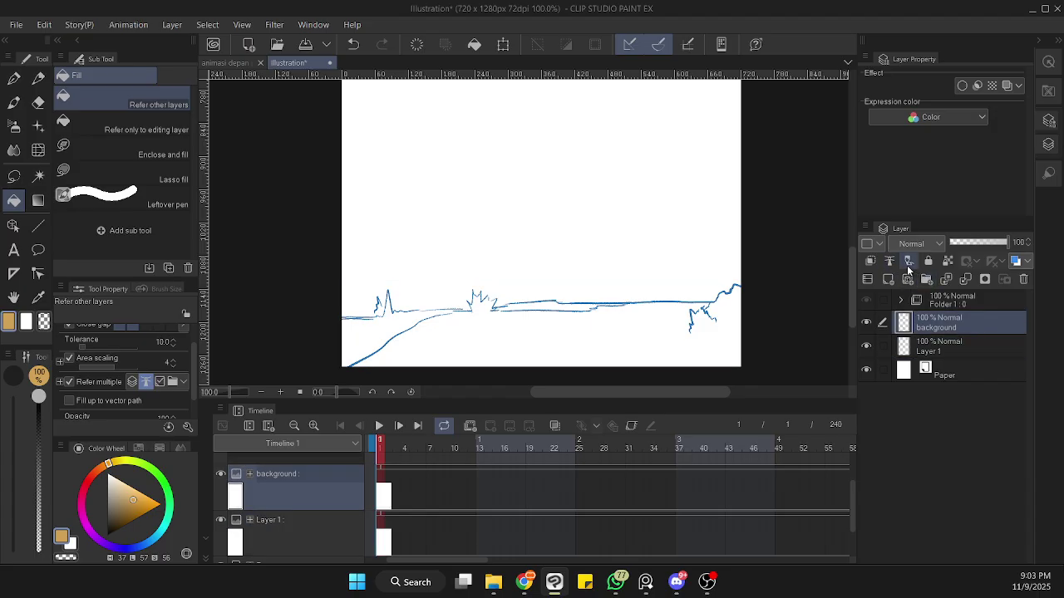
left_click(890, 261)
left_click(967, 347)
left_click(722, 344)
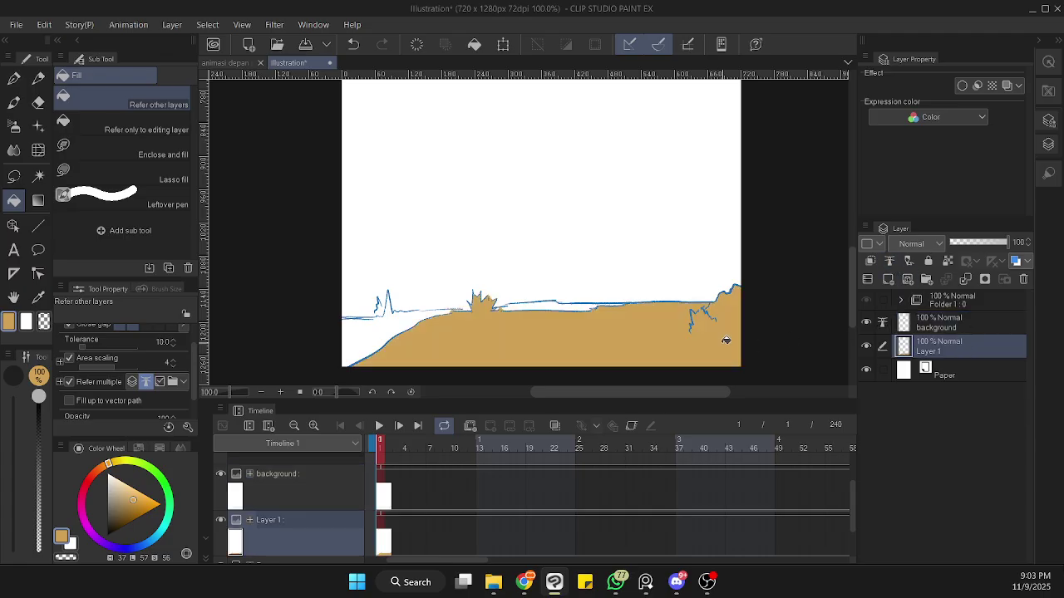
- Hide and show the background line-art layer to check the tan fill beneath it
left_click(963, 324)
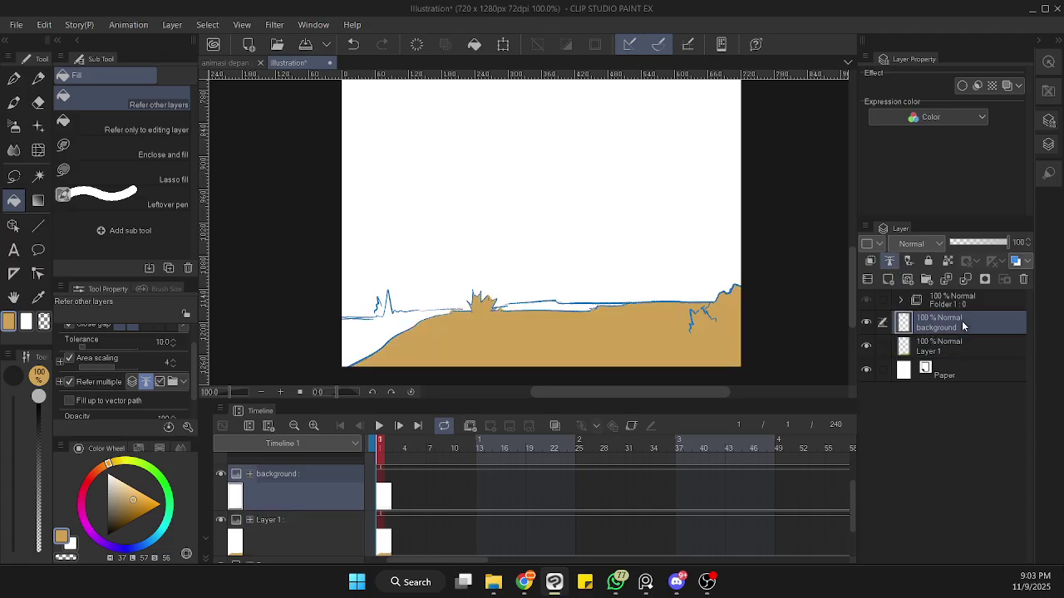
left_click(866, 322)
left_click(866, 323)
left_click(866, 323)
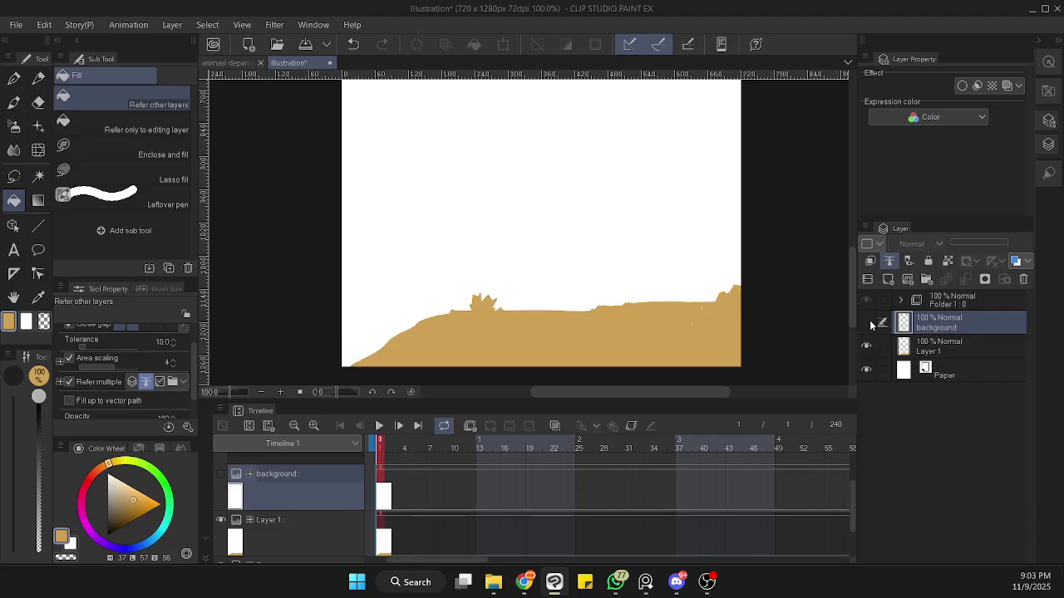
left_click(866, 323)
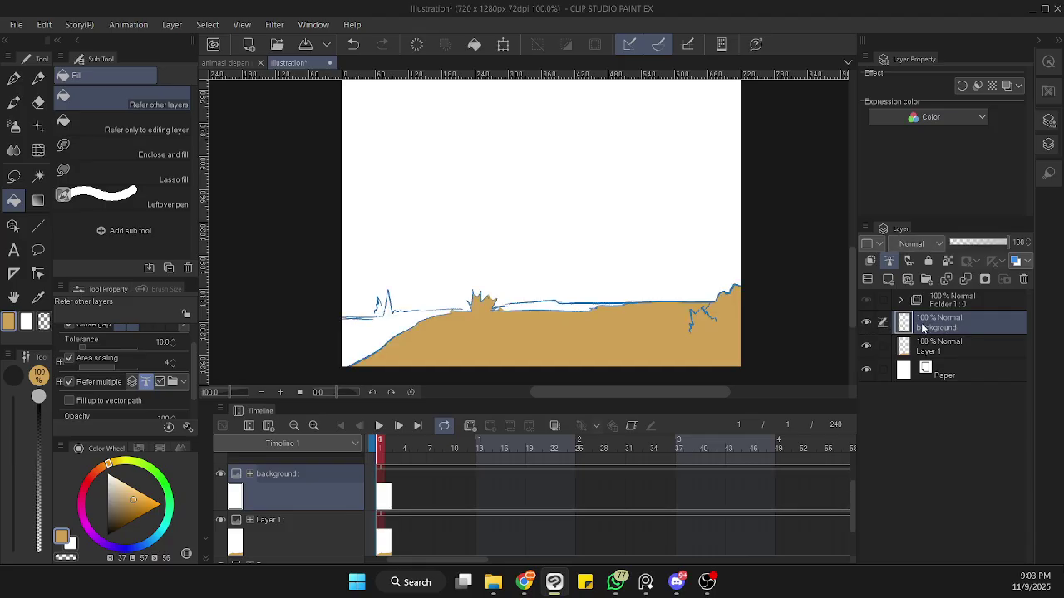
left_click(889, 262)
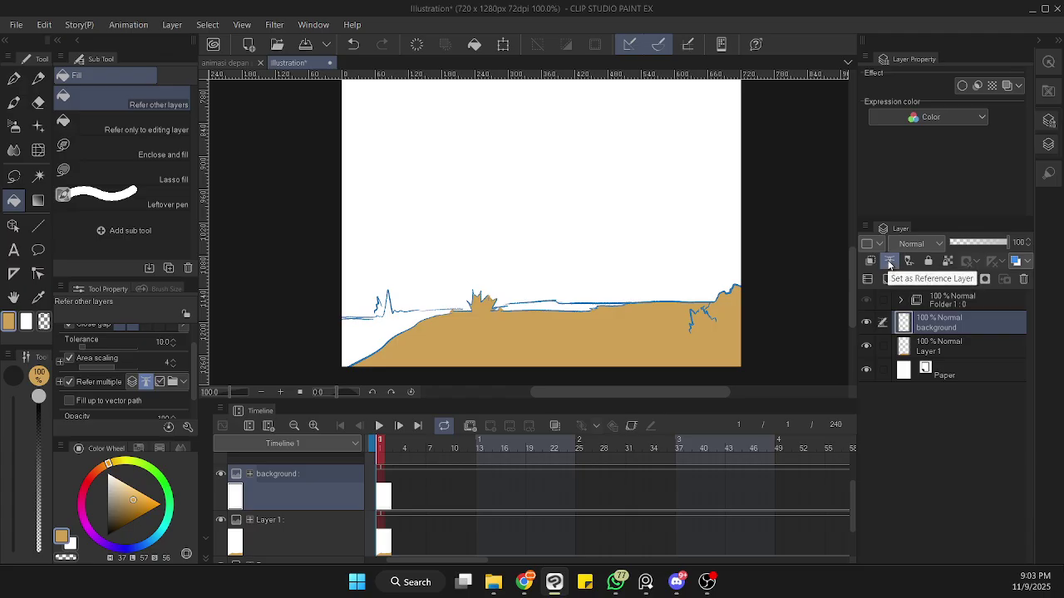
- Fill the lower-left water area and the narrow strip along the horizon with light blue on Layer 1
left_click(931, 353)
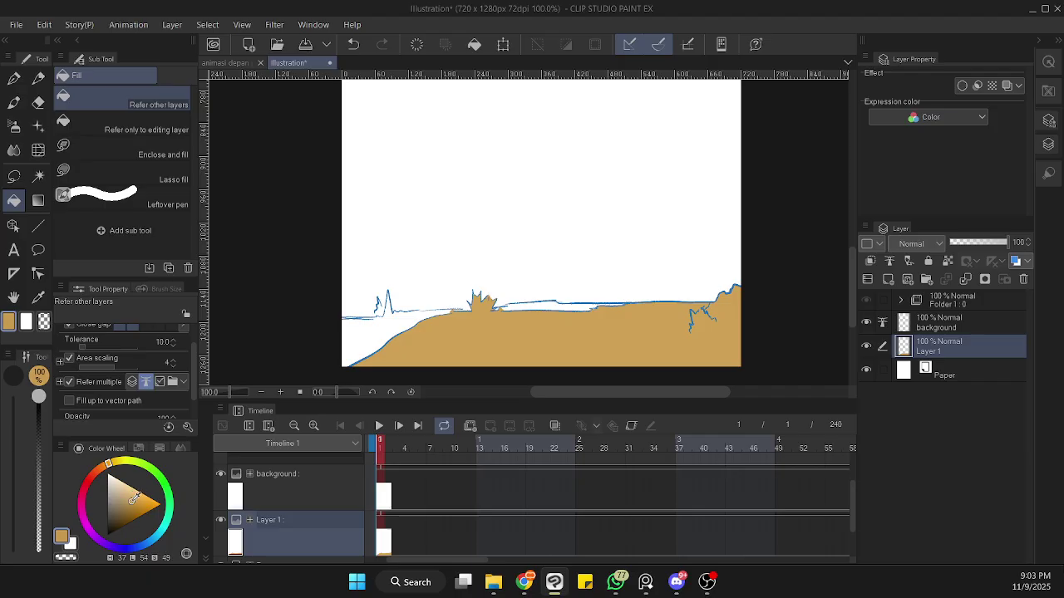
left_click_drag(134, 497, 152, 540)
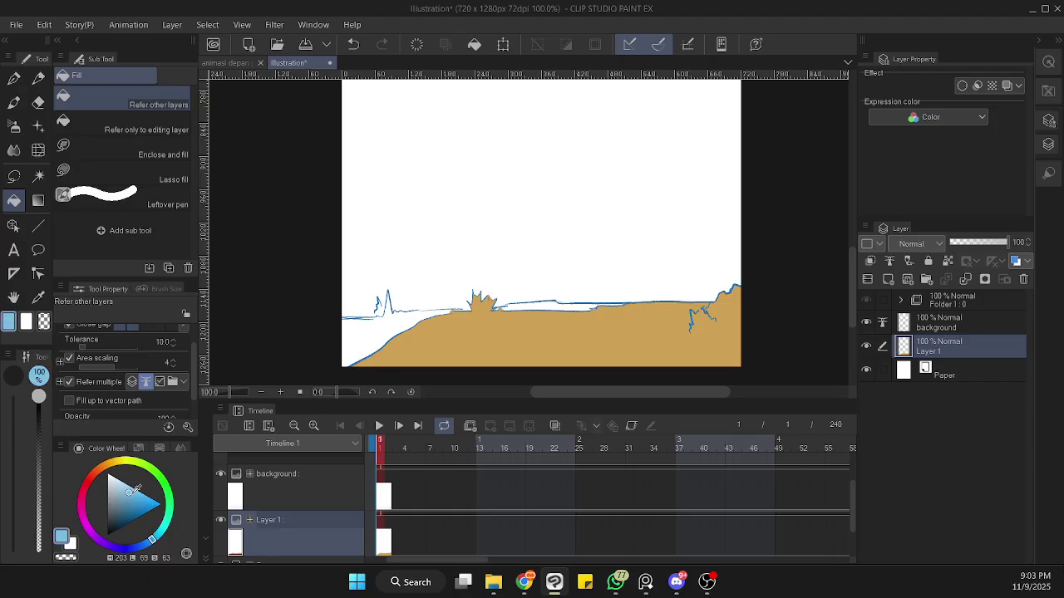
left_click(135, 496)
left_click(394, 325)
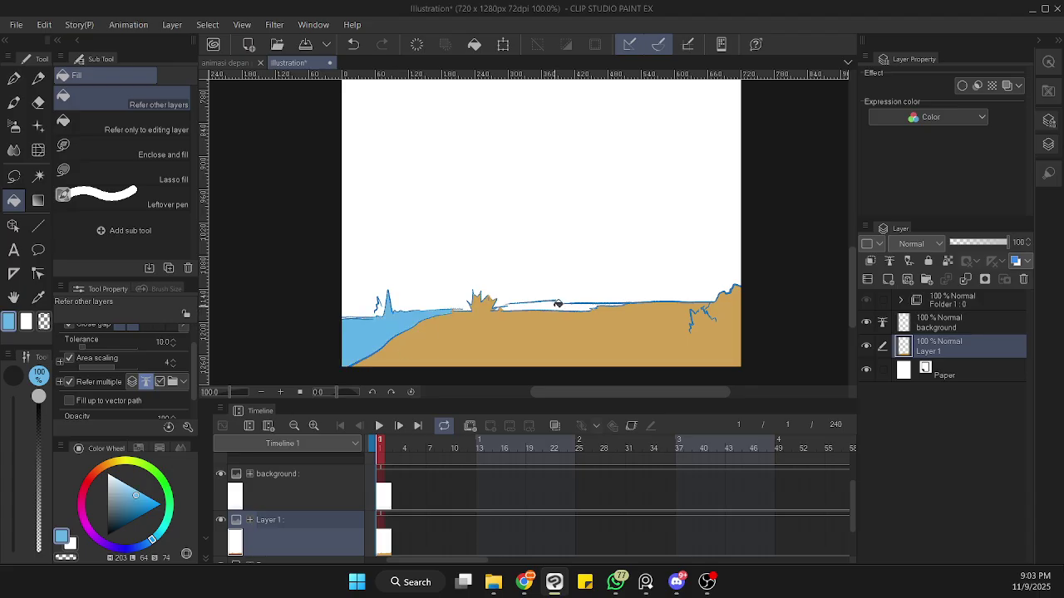
left_click(557, 303)
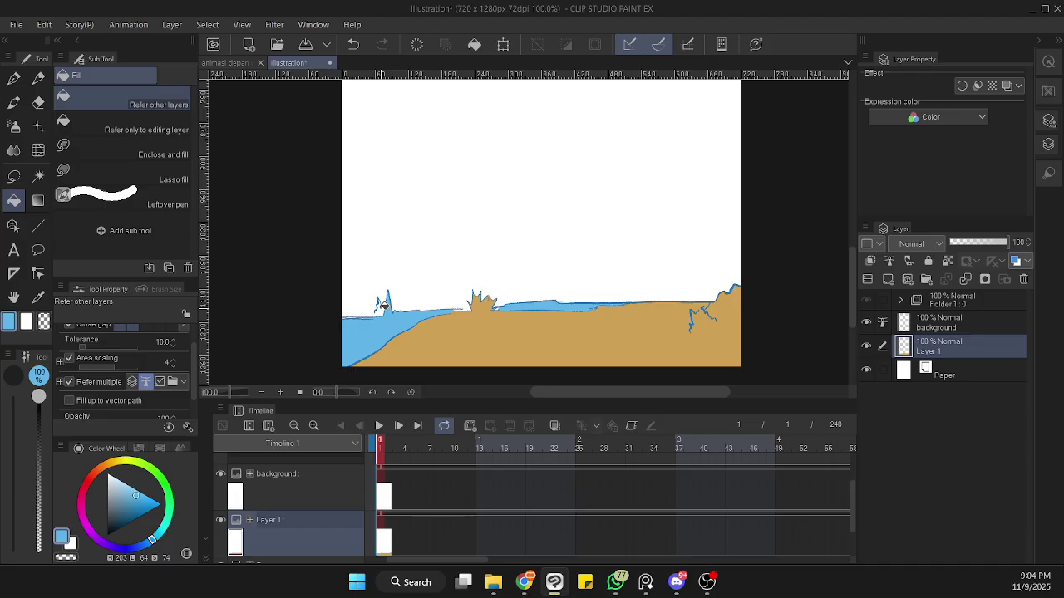
- Paint the unfilled small spike beside the tall left spike light blue with the Real G-Pen
key("p")
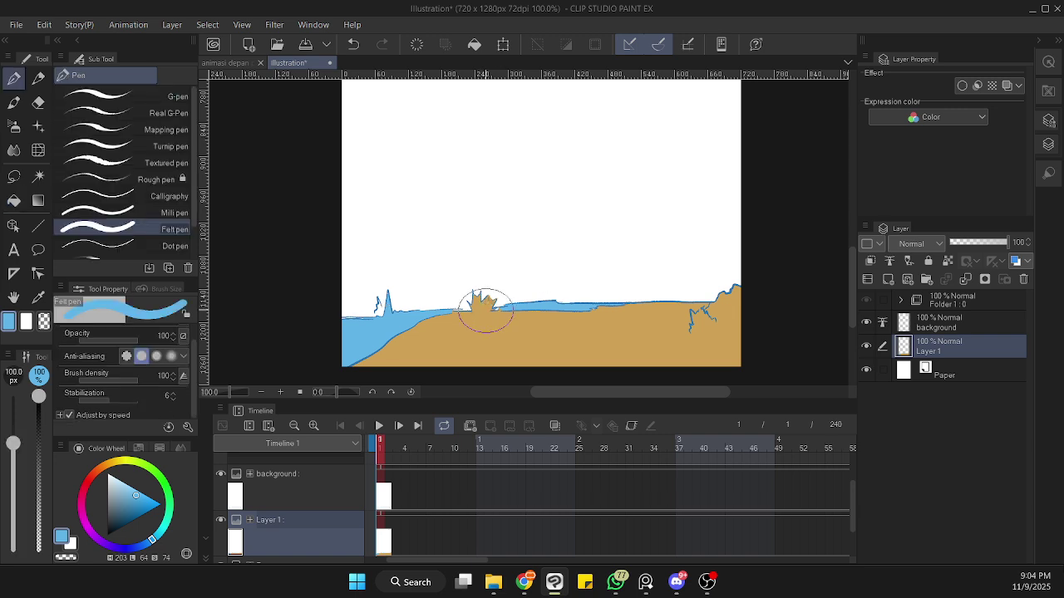
left_click(138, 113)
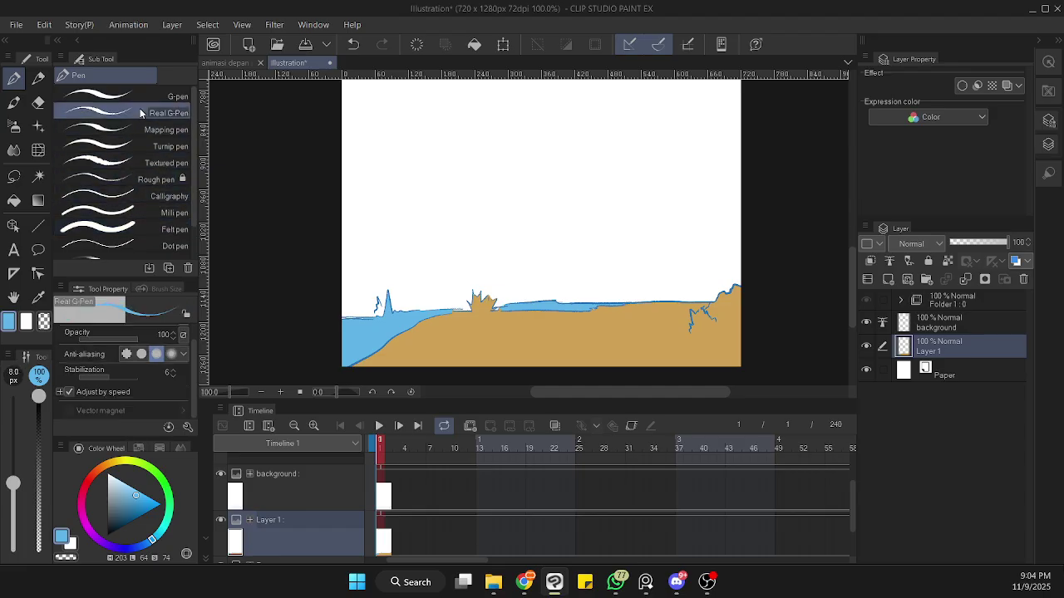
scroll(375, 311, "up", 8)
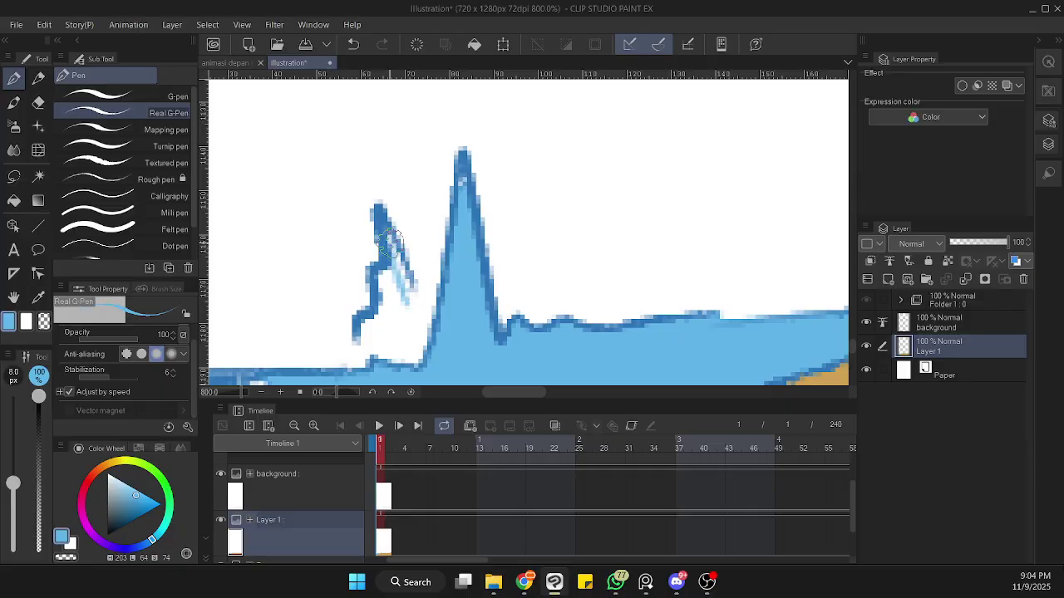
left_click_drag(382, 235, 433, 341)
mouse_move(402, 284)
left_mouse_down()
mouse_move(390, 294)
mouse_move(389, 282)
mouse_move(410, 342)
mouse_move(395, 303)
mouse_move(412, 341)
mouse_move(418, 330)
mouse_move(425, 360)
mouse_move(375, 323)
mouse_move(386, 295)
mouse_move(363, 352)
mouse_move(377, 335)
mouse_move(411, 358)
left_mouse_up()
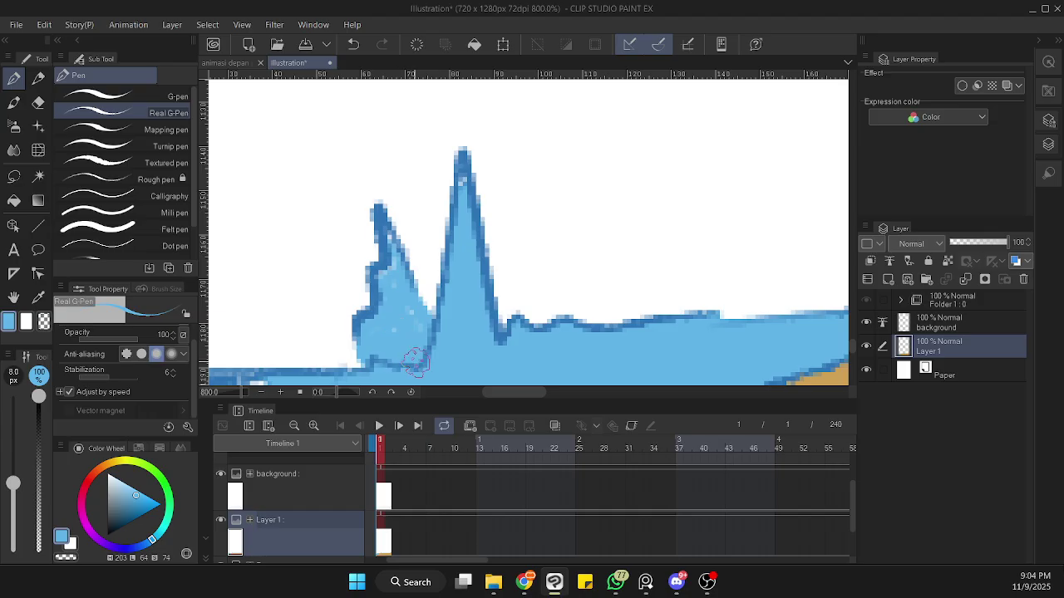
scroll(640, 291, "down", 7)
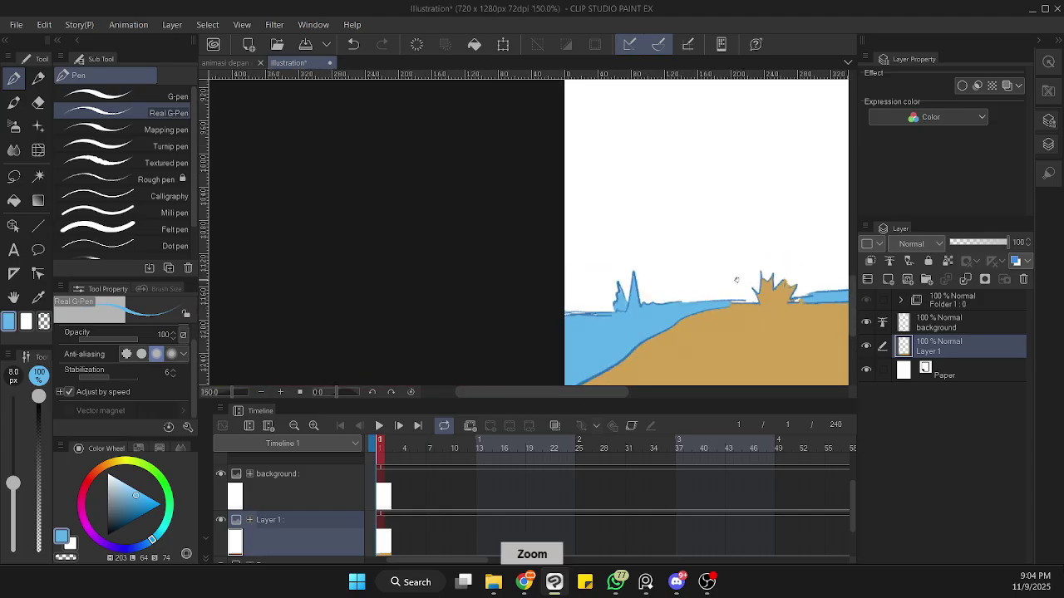
- Set the main drawing colour to a medium green with H 131, L 47 and S 43
scroll(713, 314, "up", 4)
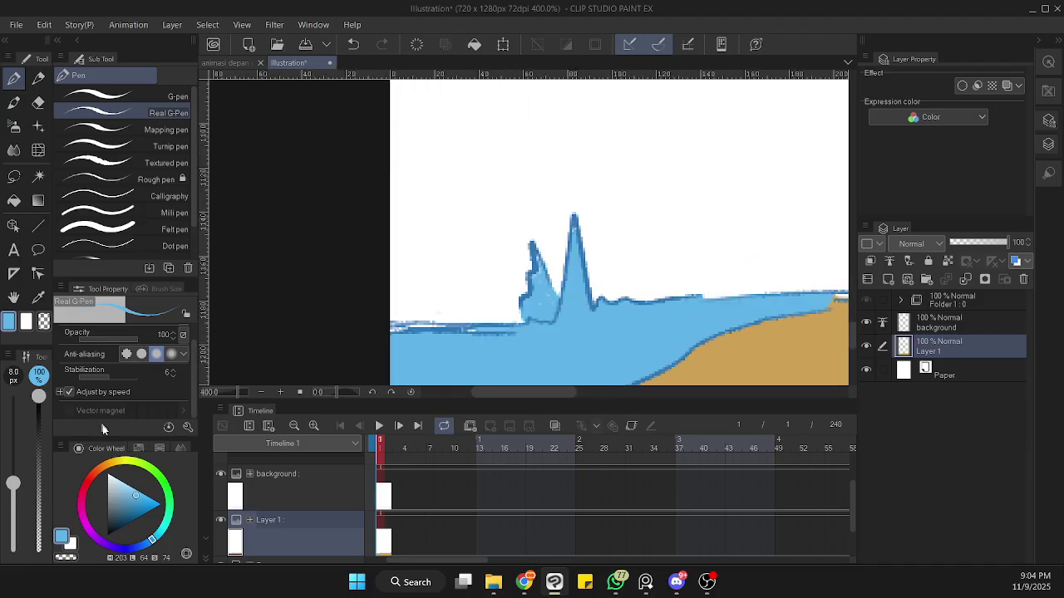
left_click(161, 483)
left_click(141, 509)
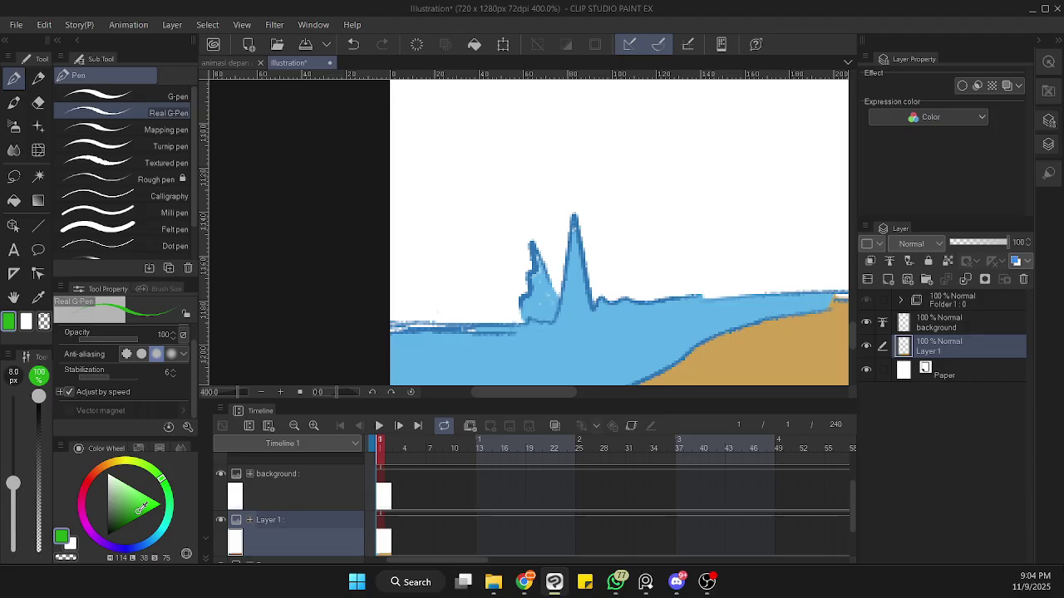
left_click(168, 491)
left_click(135, 505)
left_click(129, 505)
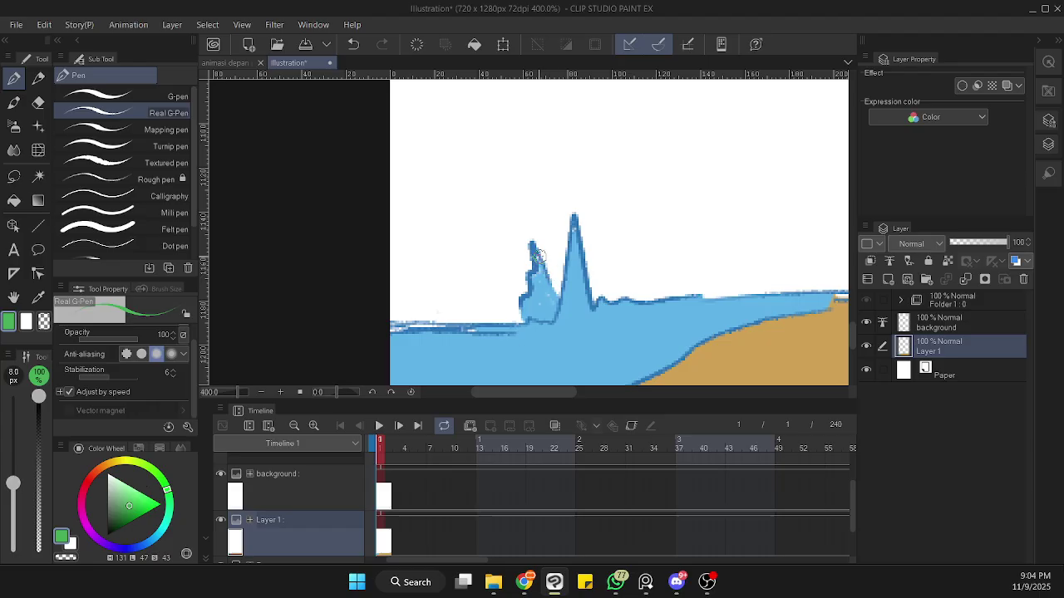
- Paint the two left spikes green with the Real G-Pen, and outline and fill the middle spiky bush in the same green
mouse_move(552, 304)
left_mouse_down()
mouse_move(537, 260)
mouse_move(538, 292)
mouse_move(523, 307)
mouse_move(532, 320)
mouse_move(565, 309)
mouse_move(574, 237)
mouse_move(573, 299)
mouse_move(584, 307)
mouse_move(570, 310)
left_mouse_up()
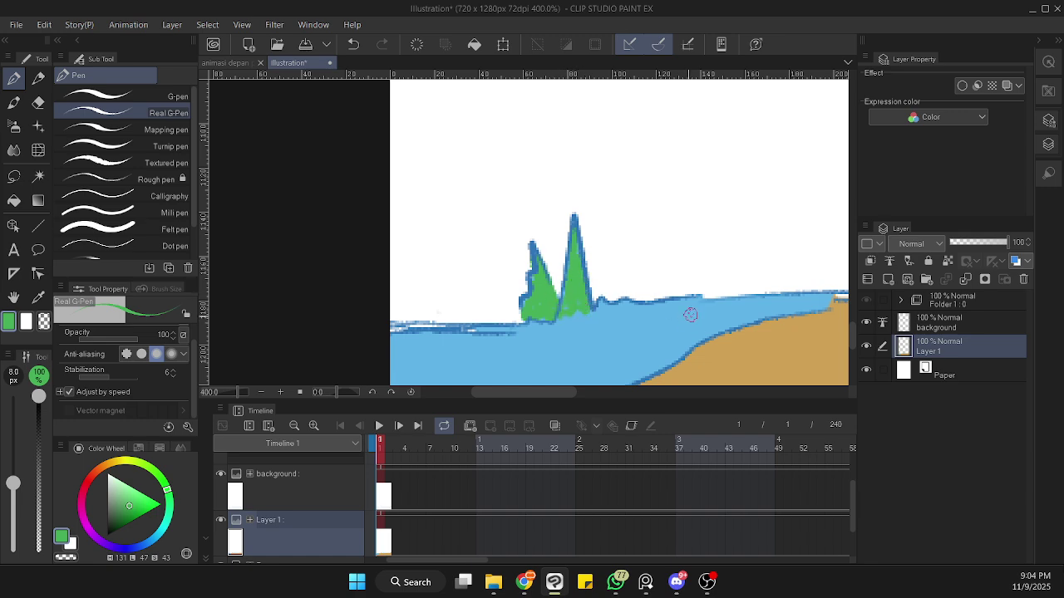
scroll(690, 314, "down", 4)
scroll(728, 249, "up", 5)
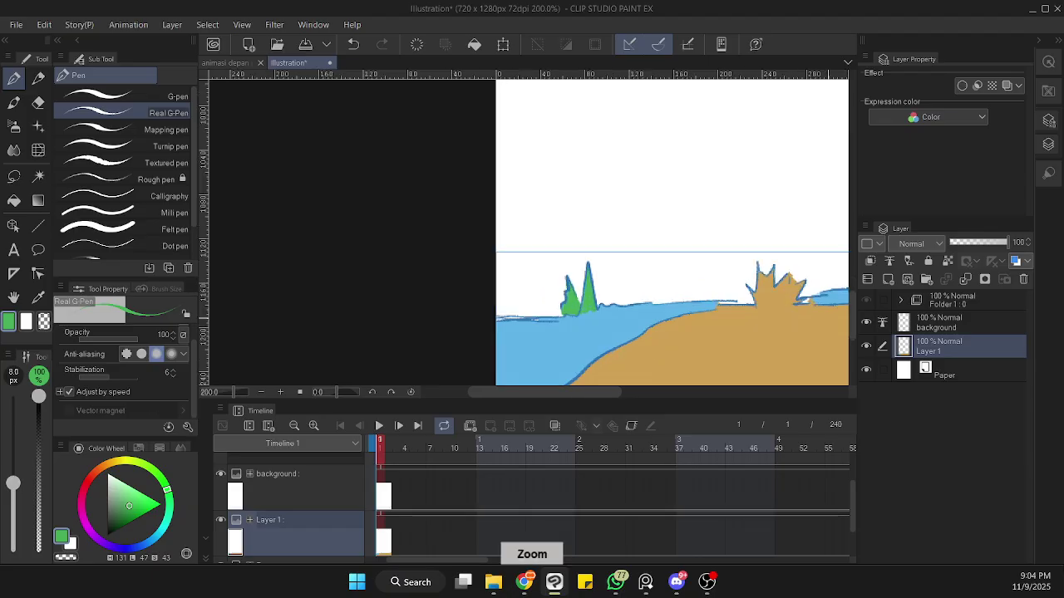
mouse_move(759, 198)
left_mouse_down()
mouse_move(736, 256)
mouse_move(763, 187)
mouse_move(736, 215)
mouse_move(738, 203)
mouse_move(724, 205)
mouse_move(704, 174)
mouse_move(703, 208)
mouse_move(701, 162)
mouse_move(654, 202)
mouse_move(644, 135)
mouse_move(615, 169)
mouse_move(596, 152)
mouse_move(584, 224)
mouse_move(560, 218)
mouse_move(590, 279)
mouse_move(758, 281)
left_mouse_up()
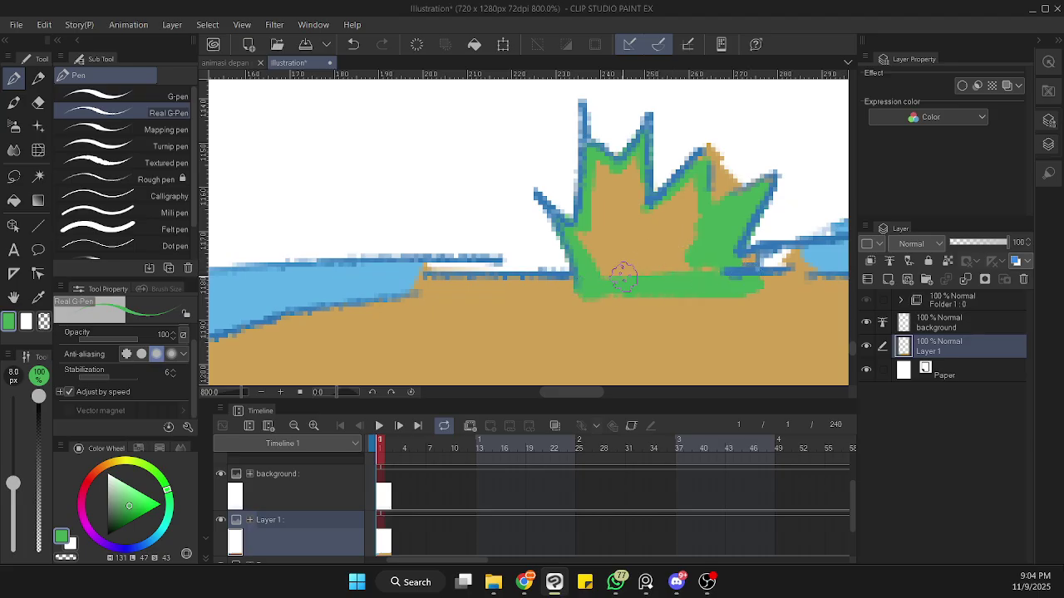
left_click(13, 200)
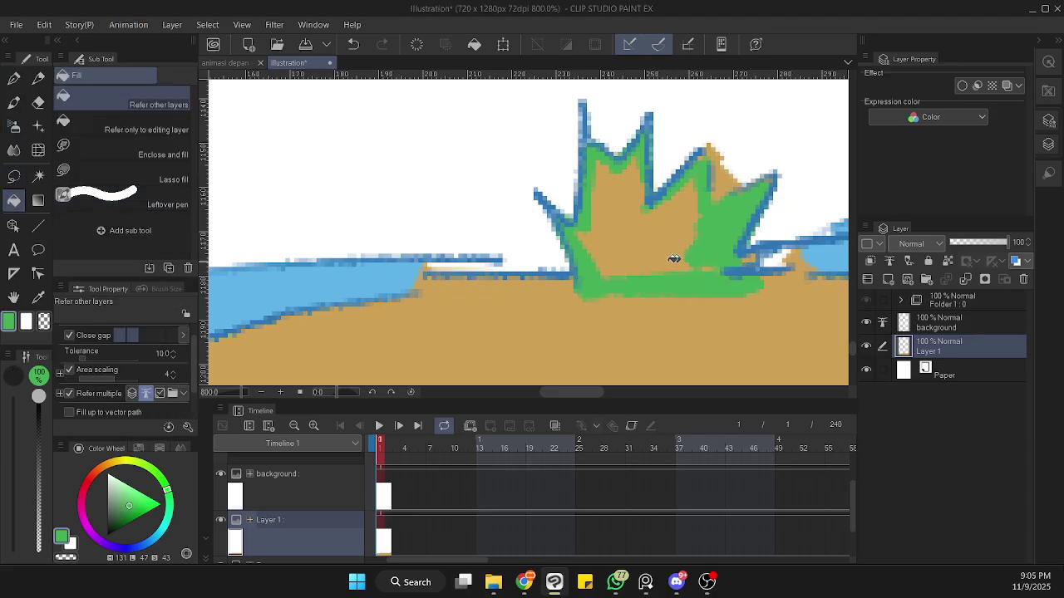
left_click(659, 250)
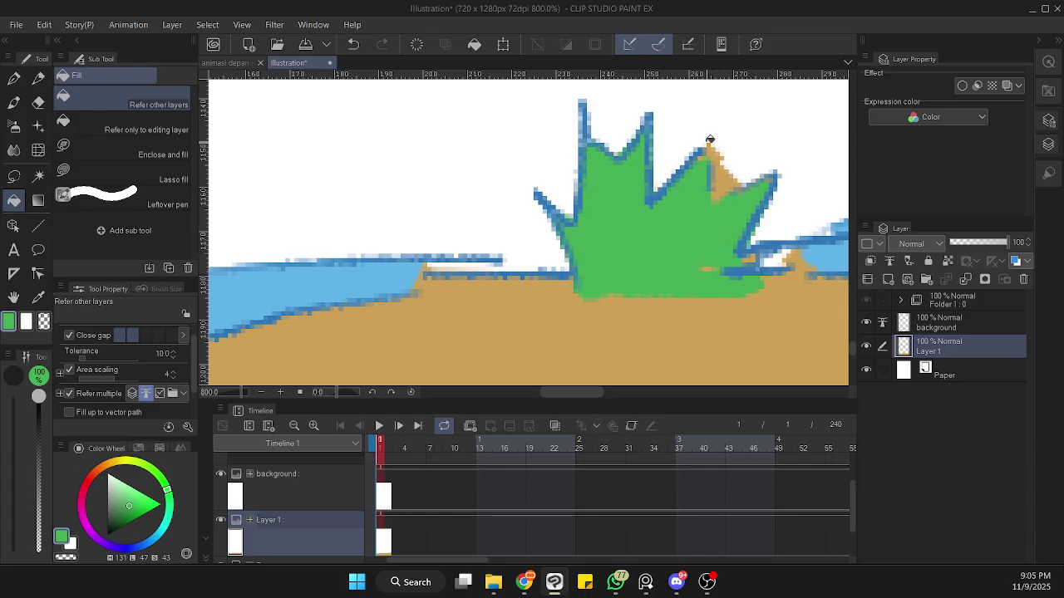
- Erase the tan overflow between the two right-hand spikes of the middle bush with the Vector eraser
key("e")
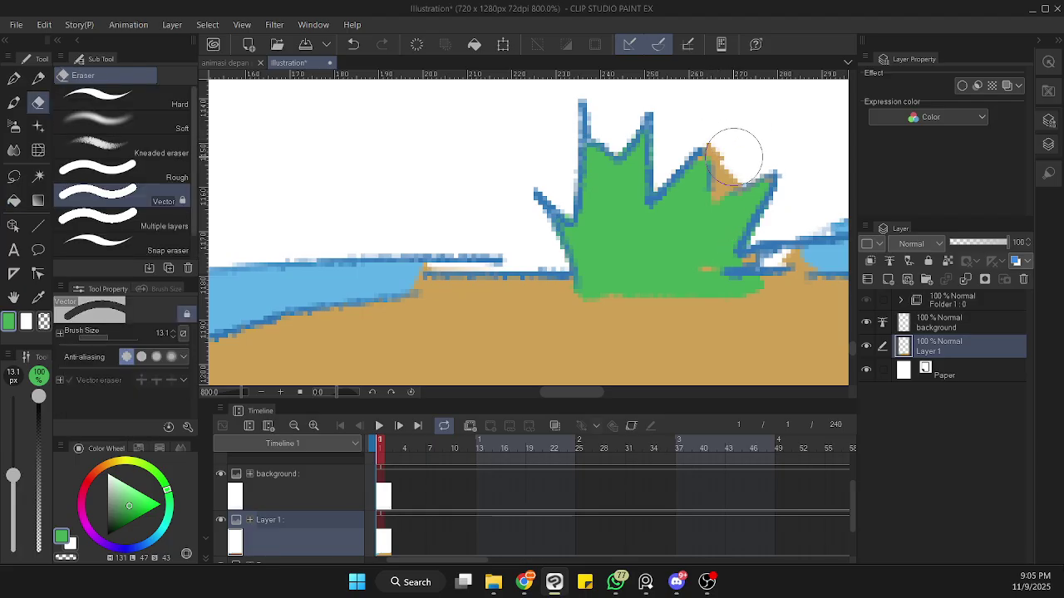
scroll(734, 156, "down", 5)
scroll(731, 154, "up", 6)
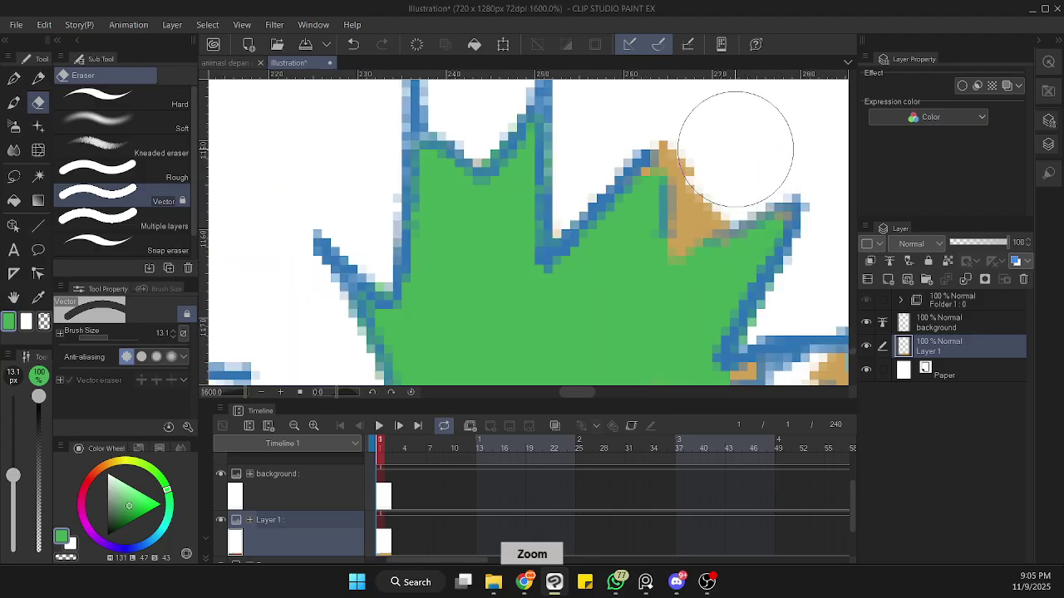
key("bracketleft")
key("bracketleft")
key("bracketleft")
mouse_move(675, 133)
left_mouse_down()
mouse_move(687, 198)
mouse_move(677, 246)
mouse_move(746, 198)
mouse_move(689, 225)
left_mouse_up()
key("bracketleft")
key("bracketleft")
key("bracketleft")
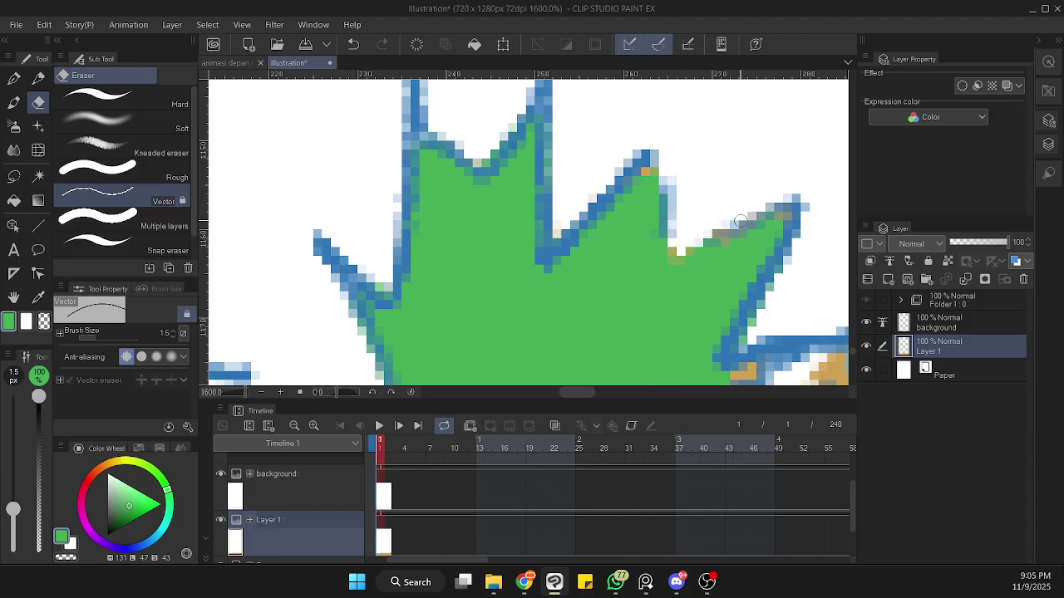
key("bracketright")
key("bracketright")
key("bracketright")
key("bracketright")
key("bracketright")
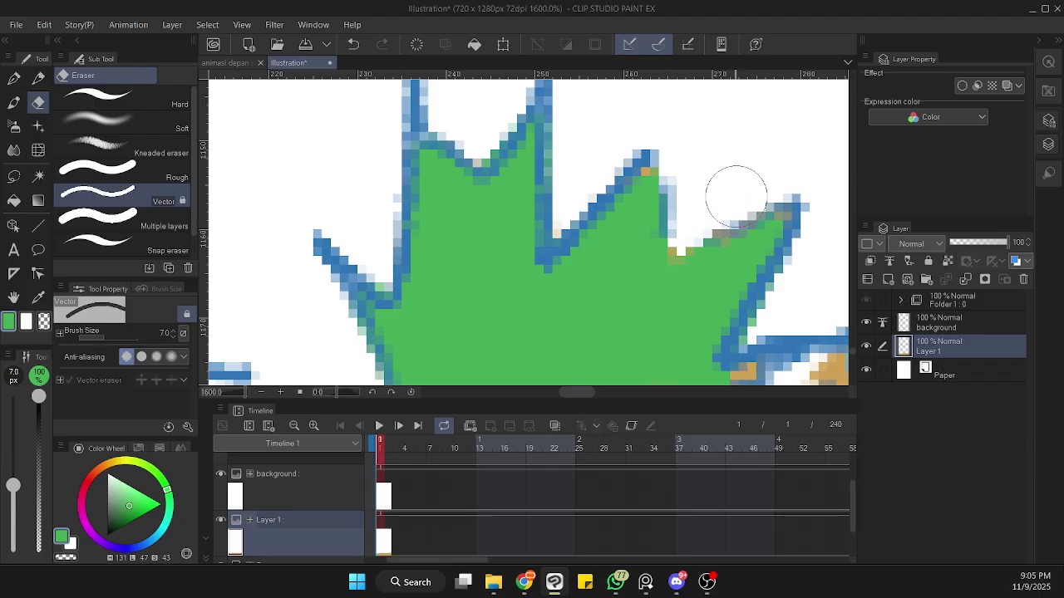
- Paint green grass strips along the shoreline on both sides of the middle bush with the Real G-Pen
scroll(748, 208, "down", 4)
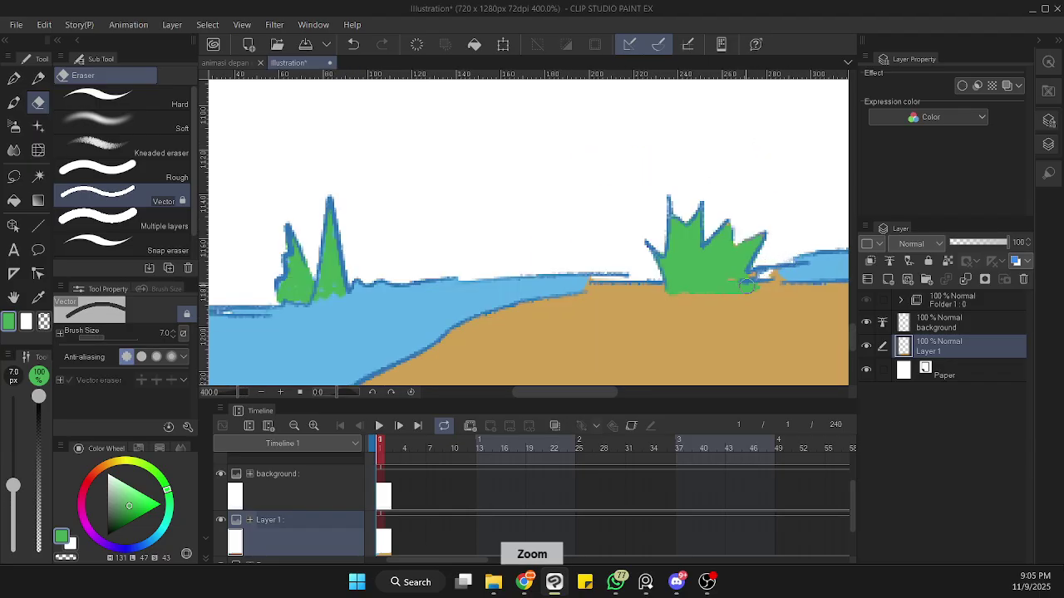
key("p")
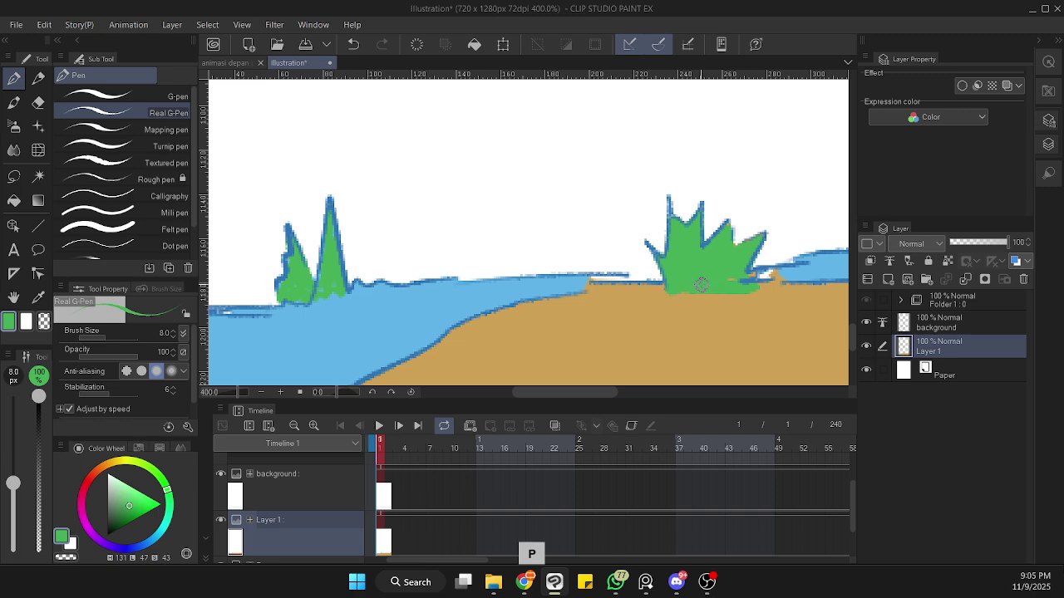
mouse_move(701, 285)
left_mouse_down()
mouse_move(587, 283)
mouse_move(632, 291)
mouse_move(550, 300)
mouse_move(772, 272)
mouse_move(751, 279)
mouse_move(792, 282)
mouse_move(492, 283)
left_mouse_up()
- Paint a green edge along the inside of the bush line art on the right side of the sand
scroll(776, 256, "down", 4)
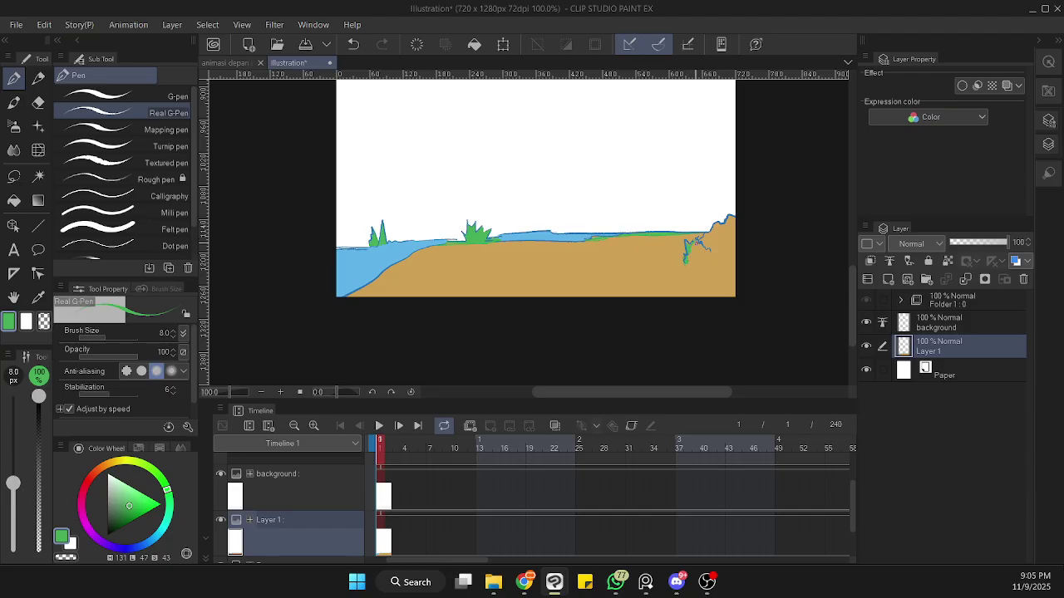
scroll(712, 258, "up", 6)
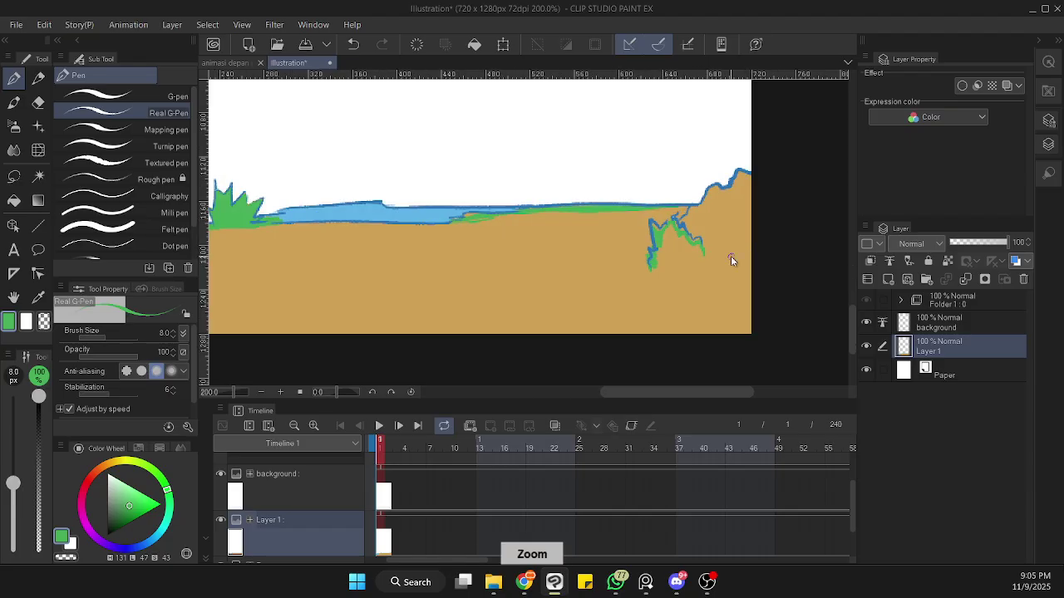
scroll(641, 202, "down", 2)
mouse_move(641, 200)
left_mouse_down()
mouse_move(603, 154)
mouse_move(578, 170)
mouse_move(562, 165)
mouse_move(574, 192)
mouse_move(589, 184)
mouse_move(573, 177)
mouse_move(592, 158)
mouse_move(668, 214)
left_mouse_up()
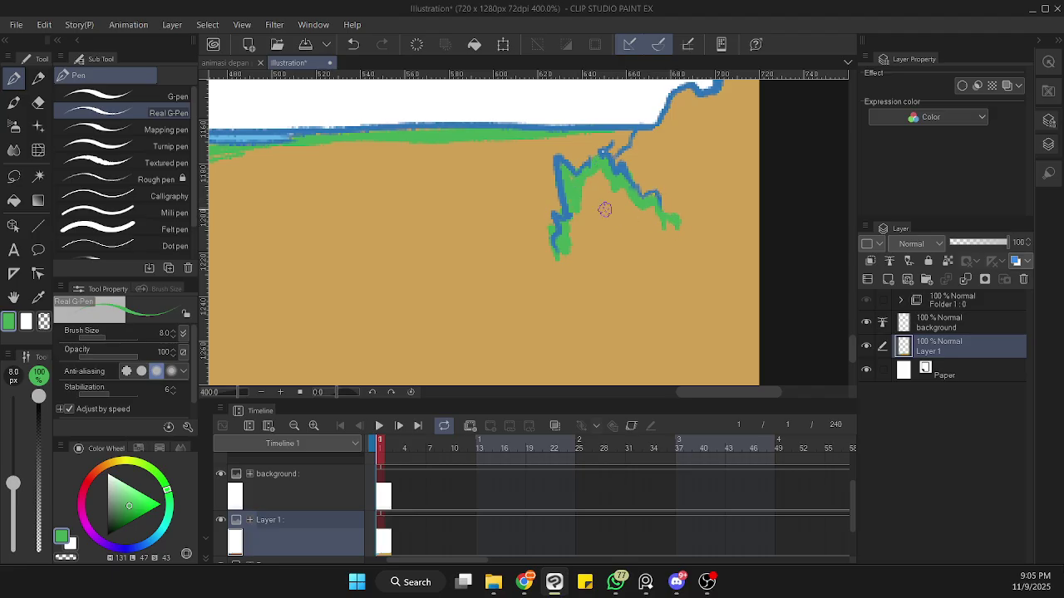
- Fill in the body of the right-hand bush with green using the Real G-Pen
scroll(605, 210, "down", 6)
scroll(614, 206, "down", 1)
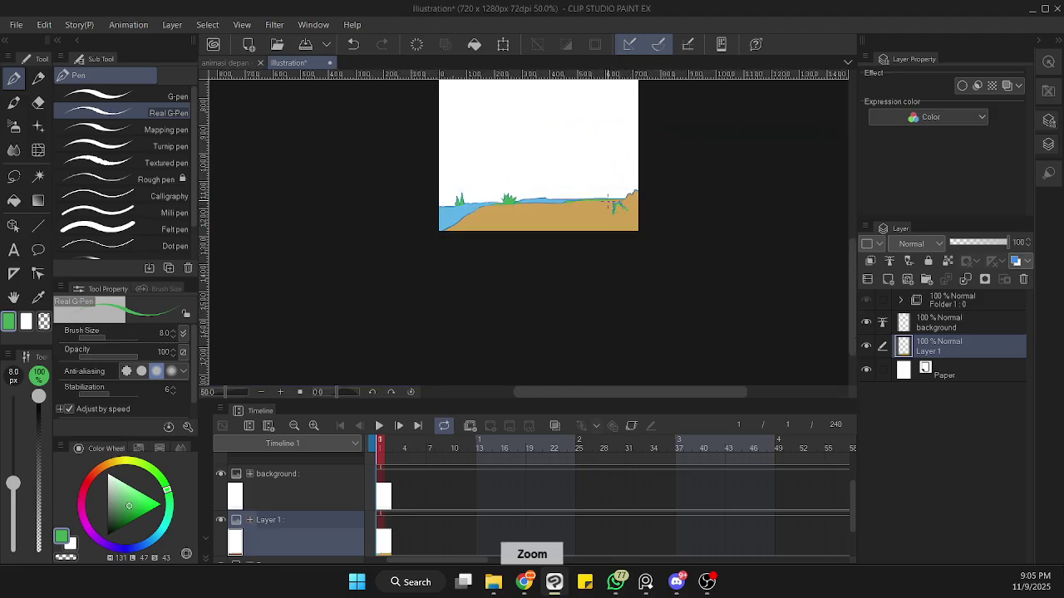
scroll(449, 214, "up", 7)
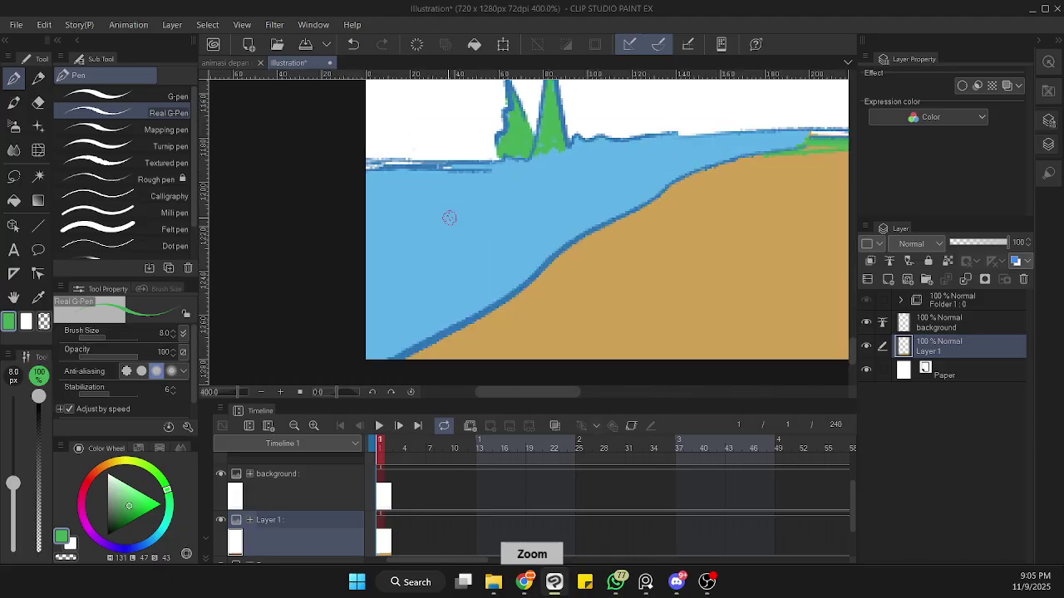
scroll(449, 219, "up", 1)
scroll(450, 220, "down", 1)
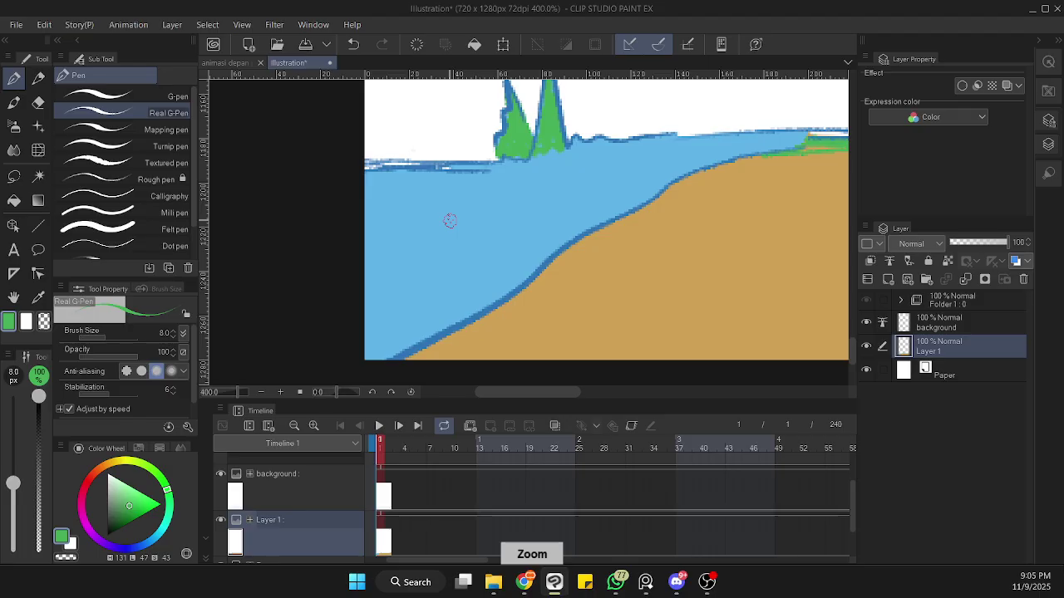
scroll(450, 221, "down", 4)
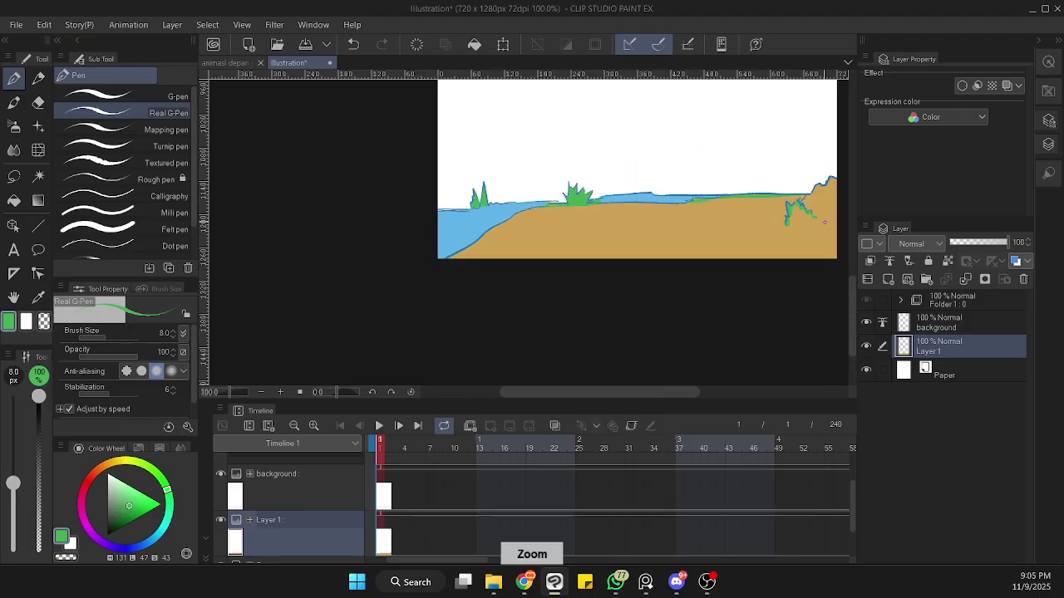
scroll(825, 221, "down", 2)
scroll(823, 221, "up", 6)
scroll(744, 224, "down", 3)
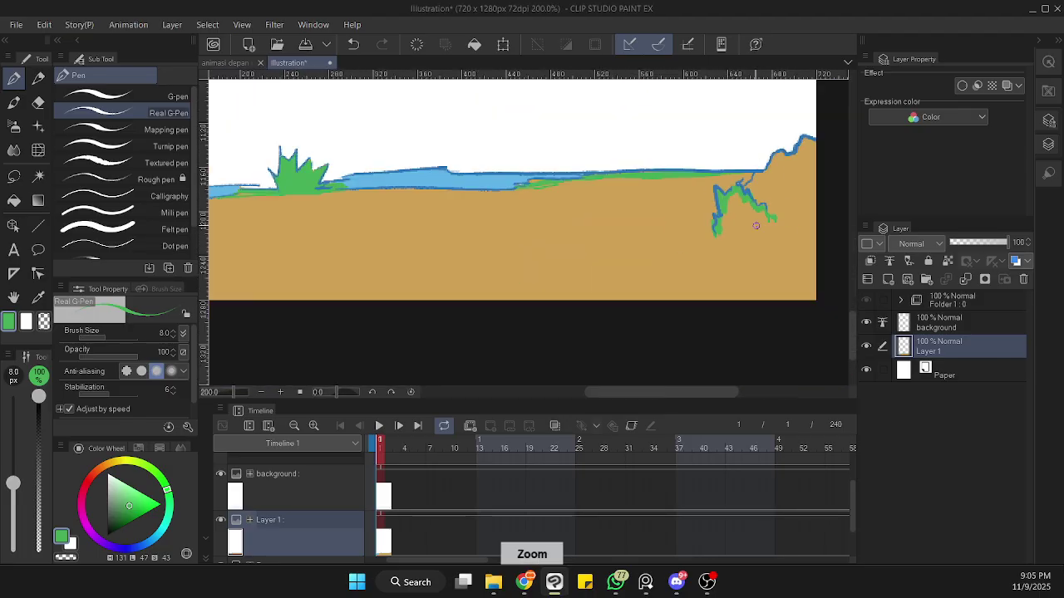
scroll(756, 226, "up", 2)
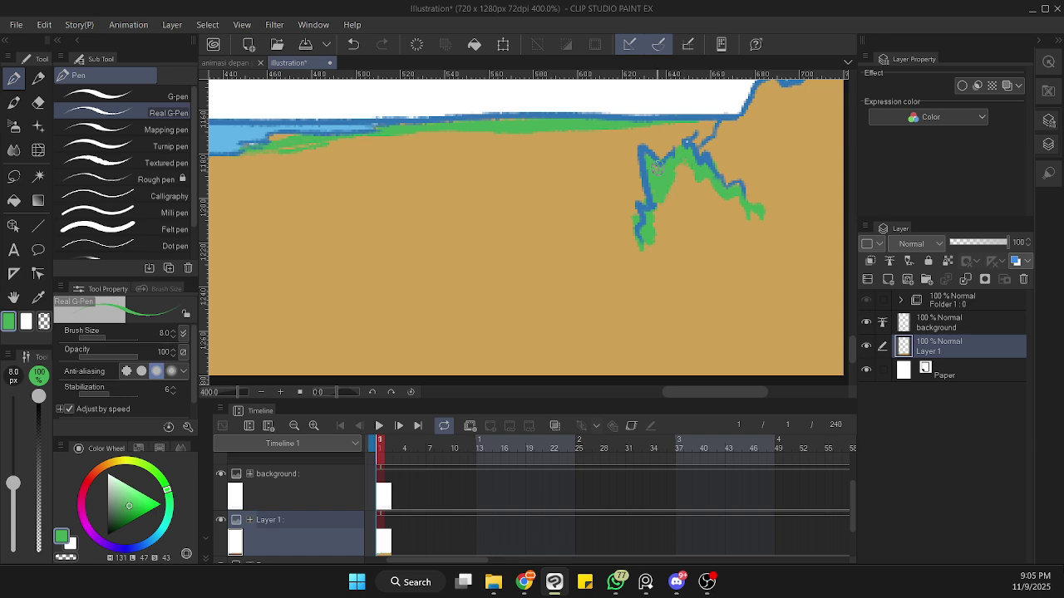
mouse_move(658, 164)
left_mouse_down()
mouse_move(653, 236)
mouse_move(646, 226)
mouse_move(671, 227)
mouse_move(672, 166)
mouse_move(689, 223)
mouse_move(695, 183)
mouse_move(716, 224)
mouse_move(715, 189)
mouse_move(731, 225)
mouse_move(769, 209)
mouse_move(679, 221)
mouse_move(756, 222)
mouse_move(706, 235)
mouse_move(761, 219)
mouse_move(723, 224)
left_mouse_up()
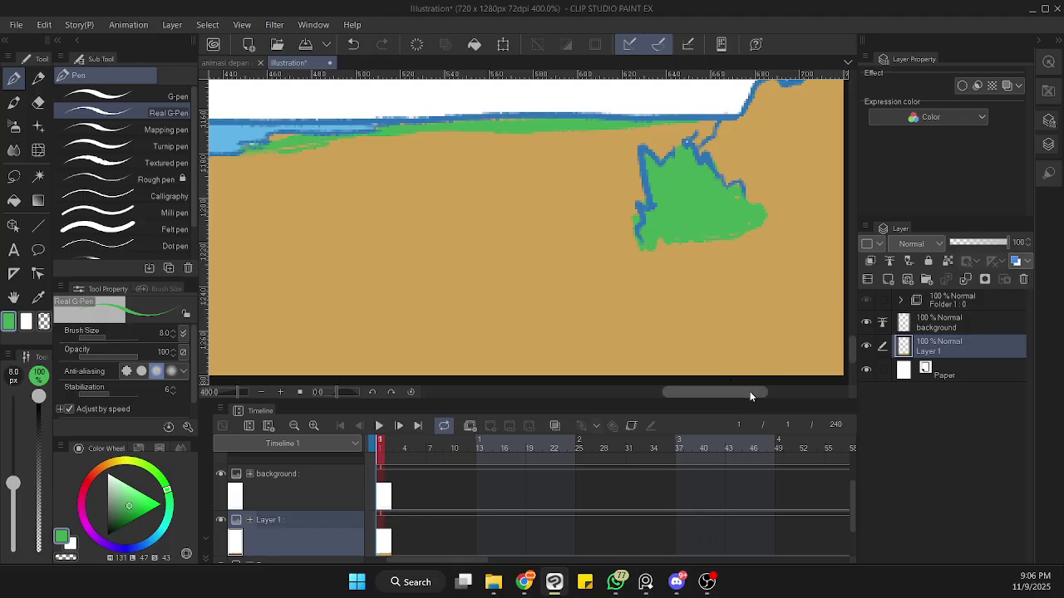
- Set the drawing colour to light sand with H 37, L 75 and S 69 and fill the tan ground with it
scroll(644, 241, "down", 4)
scroll(649, 218, "down", 1)
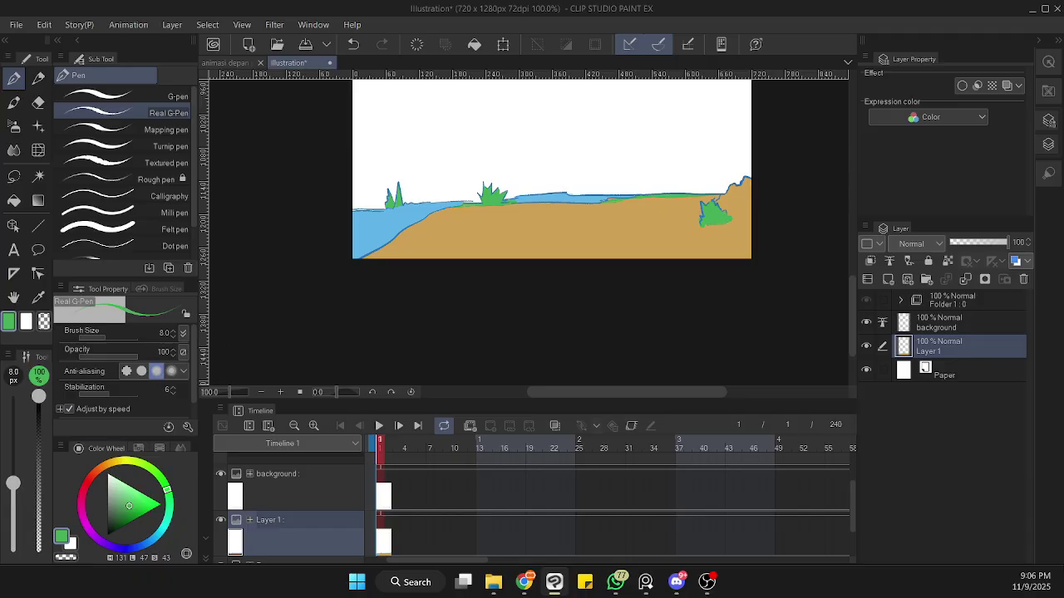
right_click(552, 230)
left_click_drag(135, 496, 125, 489)
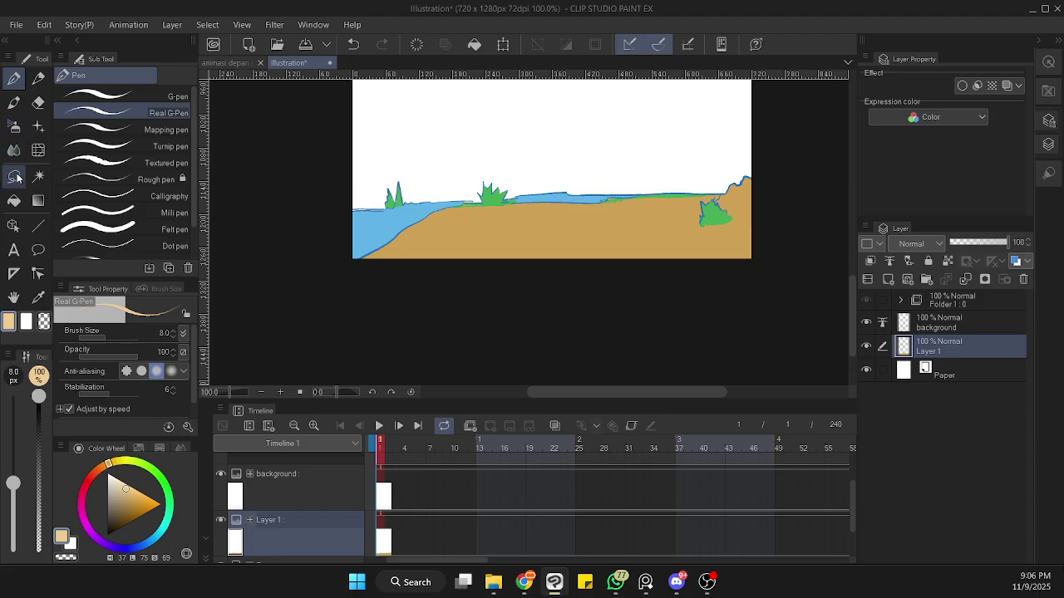
left_click(13, 200)
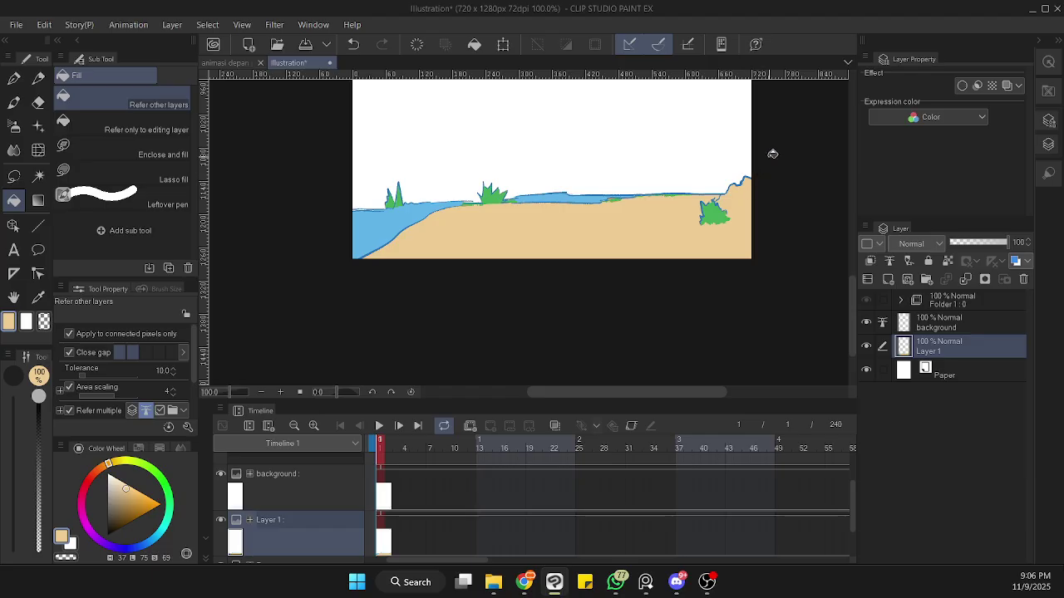
- Try filling the sky with a deep blue of H 223, L 43 and S 84, and undo the fill
left_click_drag(850, 290, 849, 279)
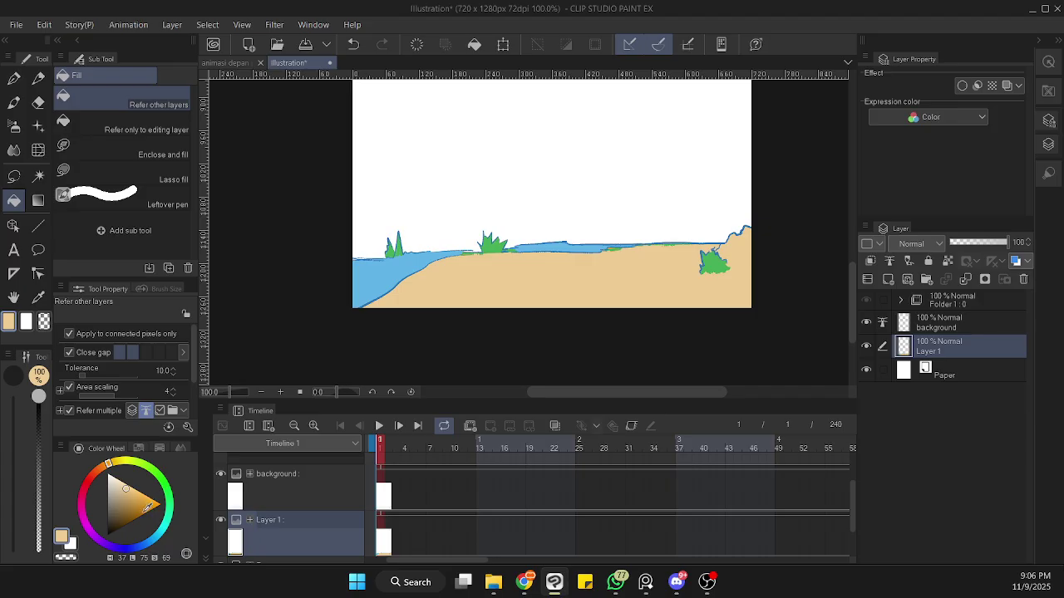
left_click(143, 545)
left_click_drag(131, 498, 146, 509)
left_click(139, 547)
left_click(623, 182)
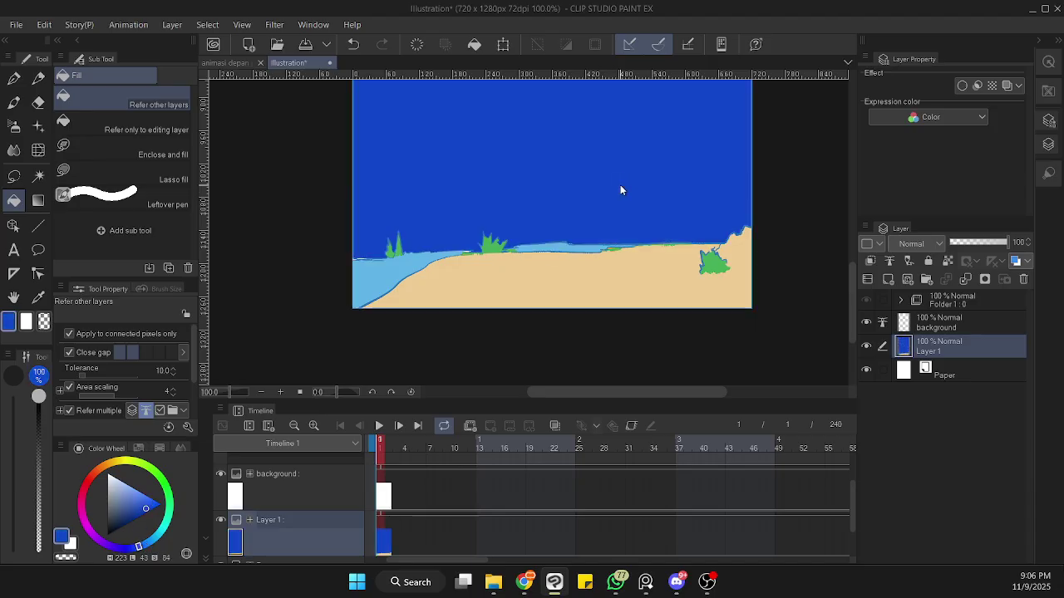
key("ctrl+z")
- Try a paler blue sky fill with H 223, L 82 and S 79, and undo it
left_click(123, 484)
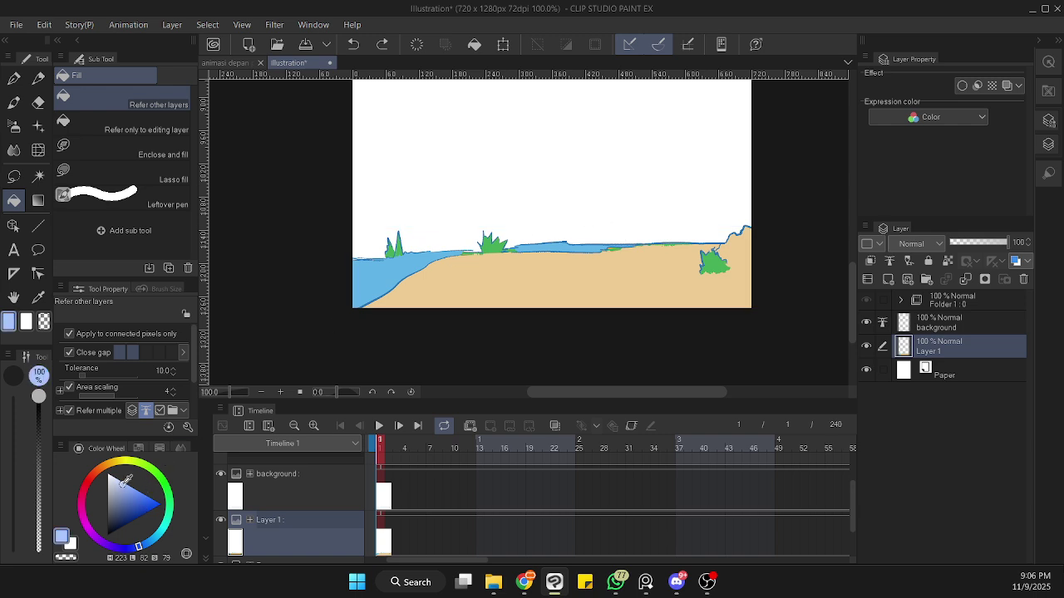
left_click(615, 199)
key("ctrl+z")
- Set the drawing colour to a pale grey-blue with H 196, L 83 and S 44 and fill the sky on Layer 1
left_click_drag(124, 483, 116, 482)
left_click(143, 549)
left_click_drag(143, 549, 155, 536)
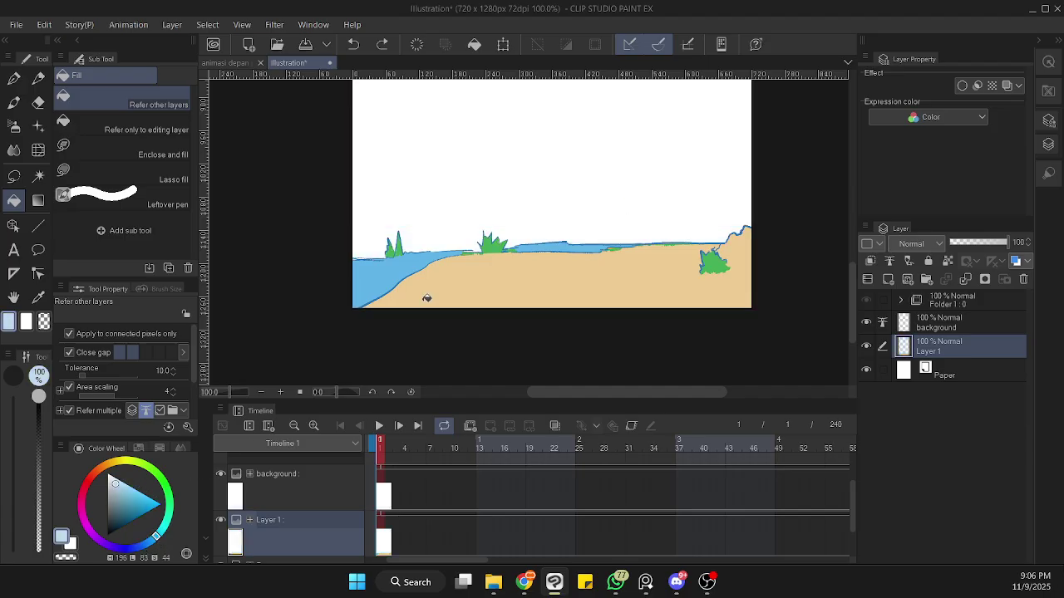
left_click(615, 168)
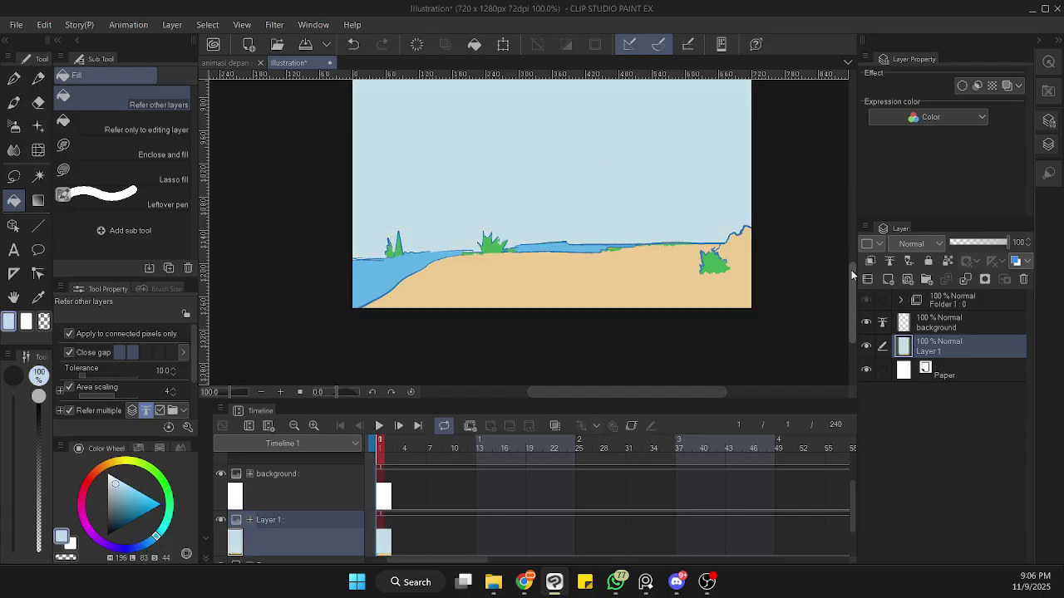
scroll(851, 271, "up", 3)
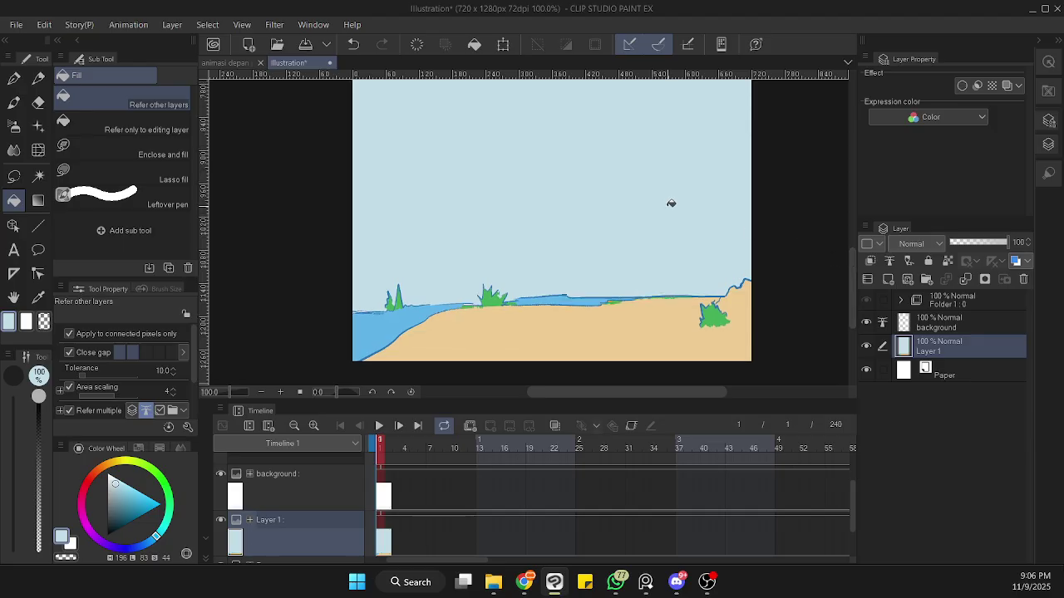
- Select the background line-art layer with the timeline at frame 1 and hide that layer
left_click(953, 328)
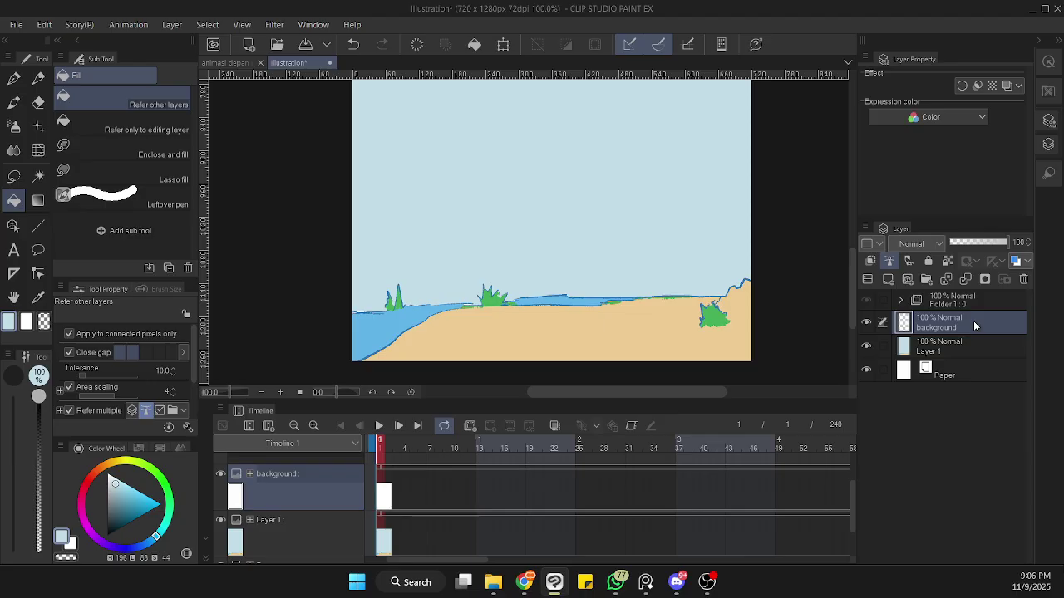
left_click(387, 496)
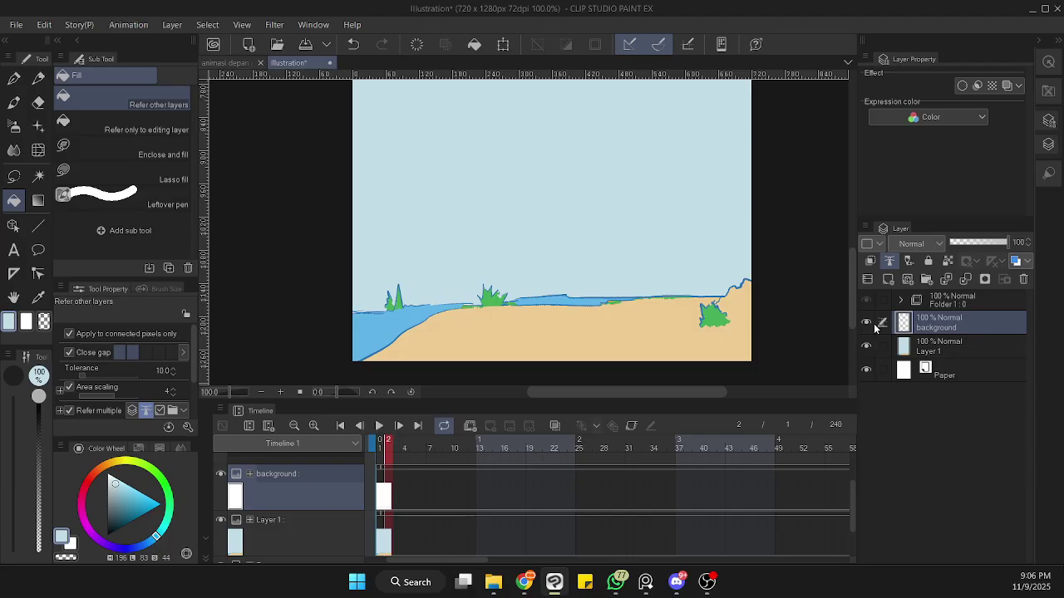
key("Left")
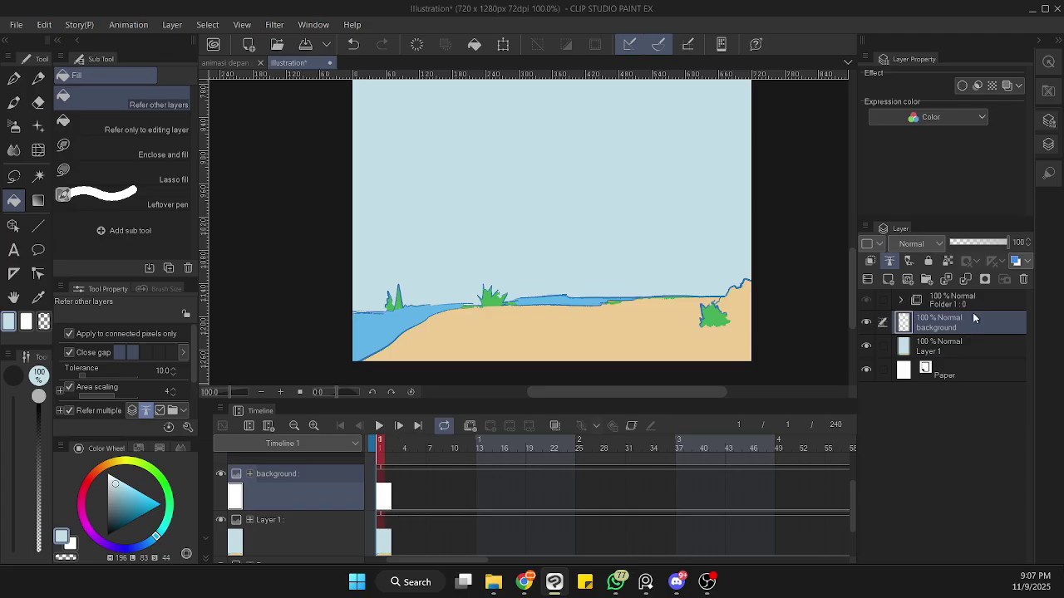
left_click(942, 301)
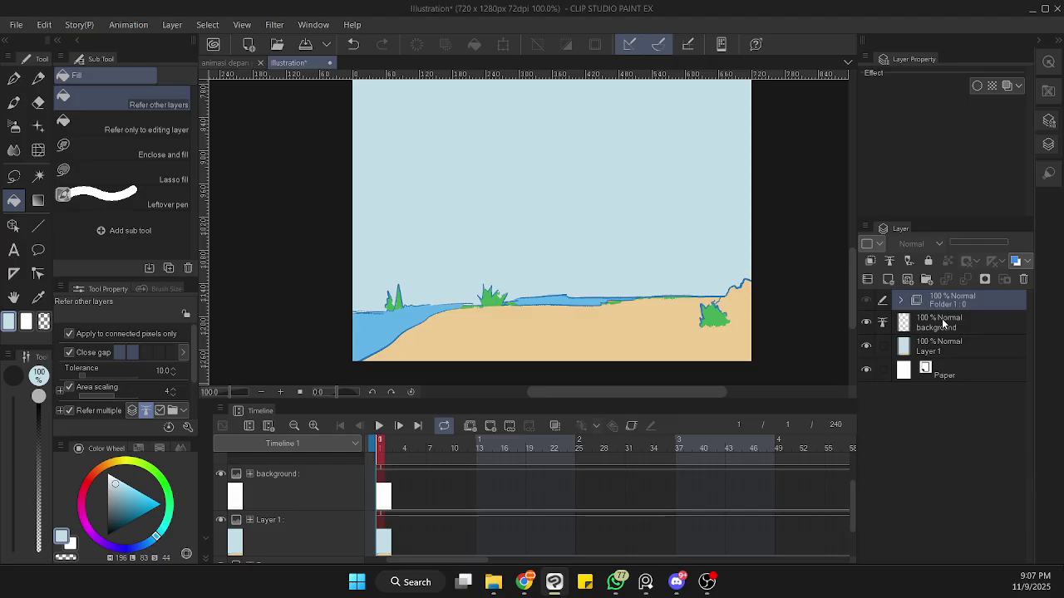
left_click(941, 318)
left_click(867, 322)
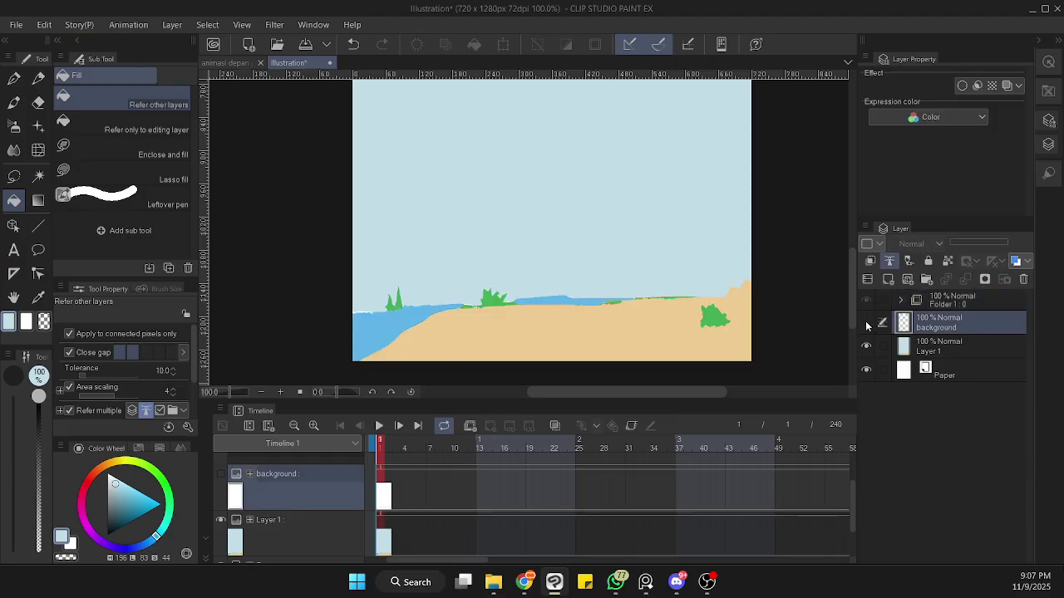
- Show the background line-art layer and group it with Layer 1 in a new layer folder
left_click(867, 322)
left_click(936, 348)
left_click(938, 319)
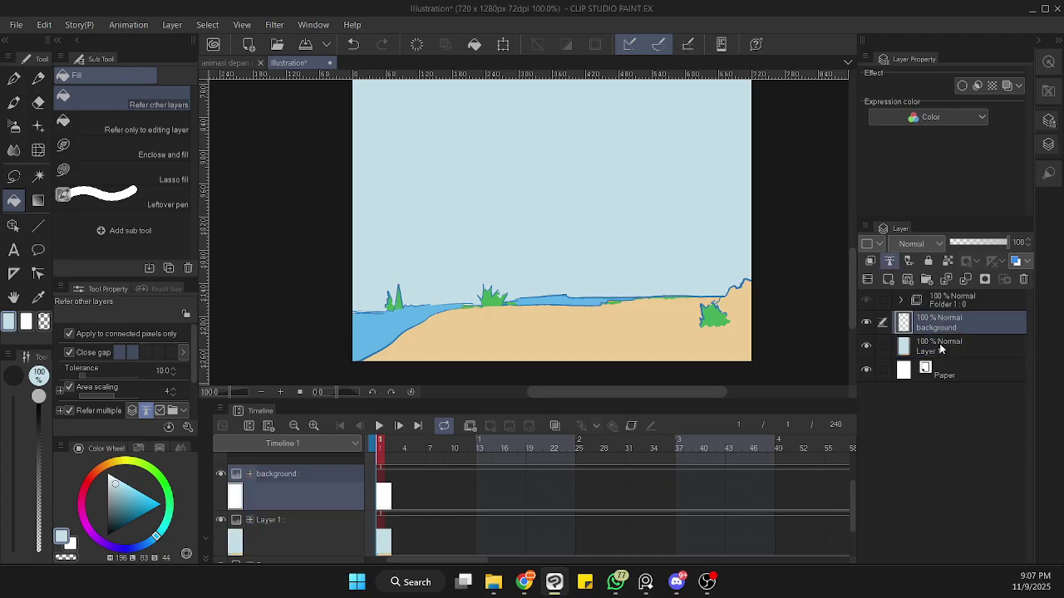
left_click(939, 343)
left_click(939, 325, "ctrl")
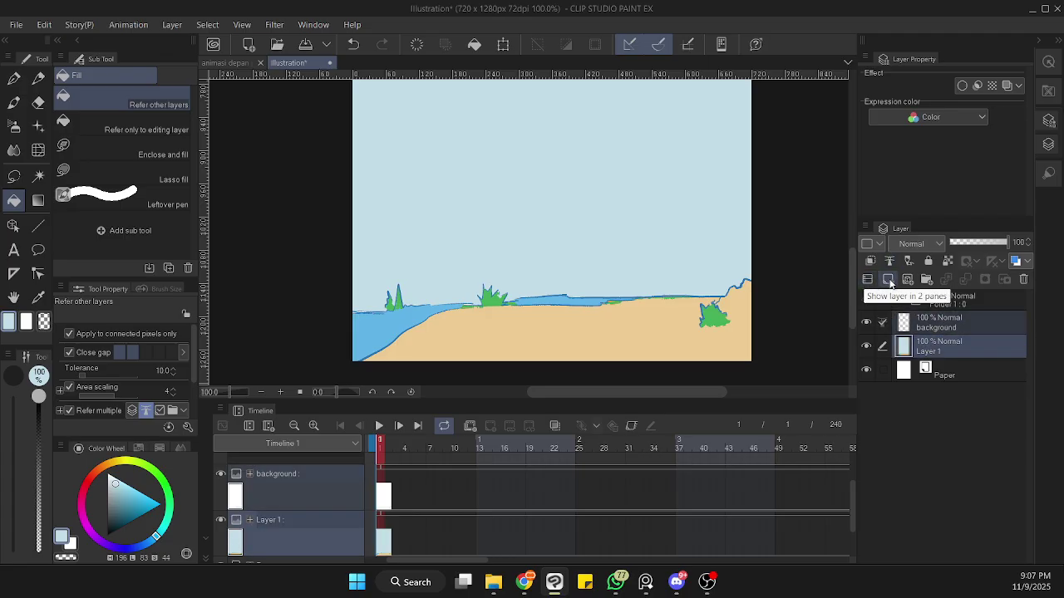
left_click(927, 280)
mouse_move(939, 324)
left_mouse_down()
mouse_move(958, 327)
mouse_move(962, 364)
mouse_move(931, 334)
left_mouse_up()
left_click(906, 323)
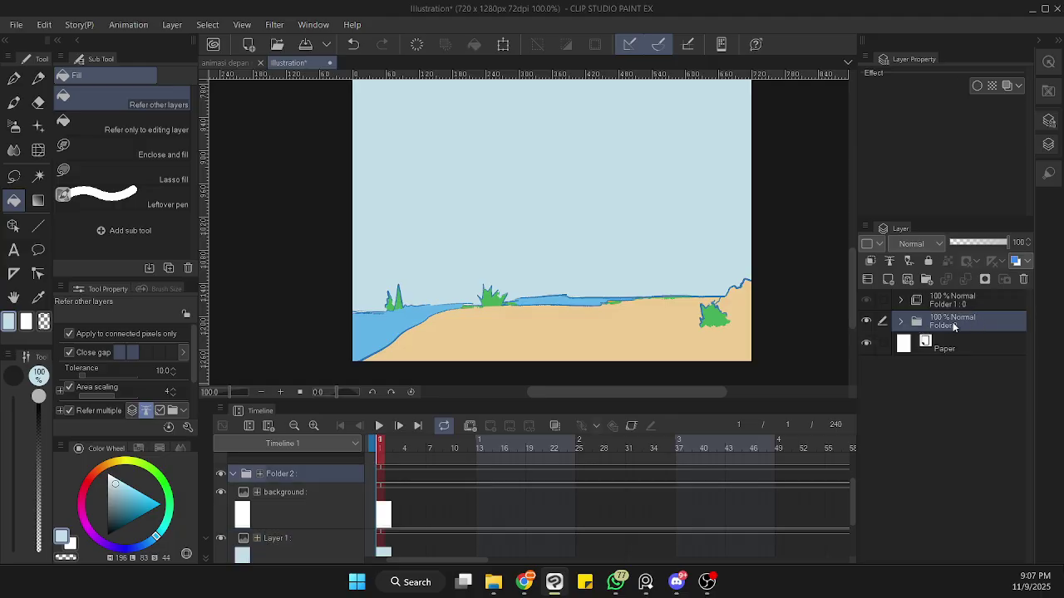
- Rename the folder holding the line art and Layer 1 as background 1
double_click(950, 322)
key("Return")
left_click(969, 303)
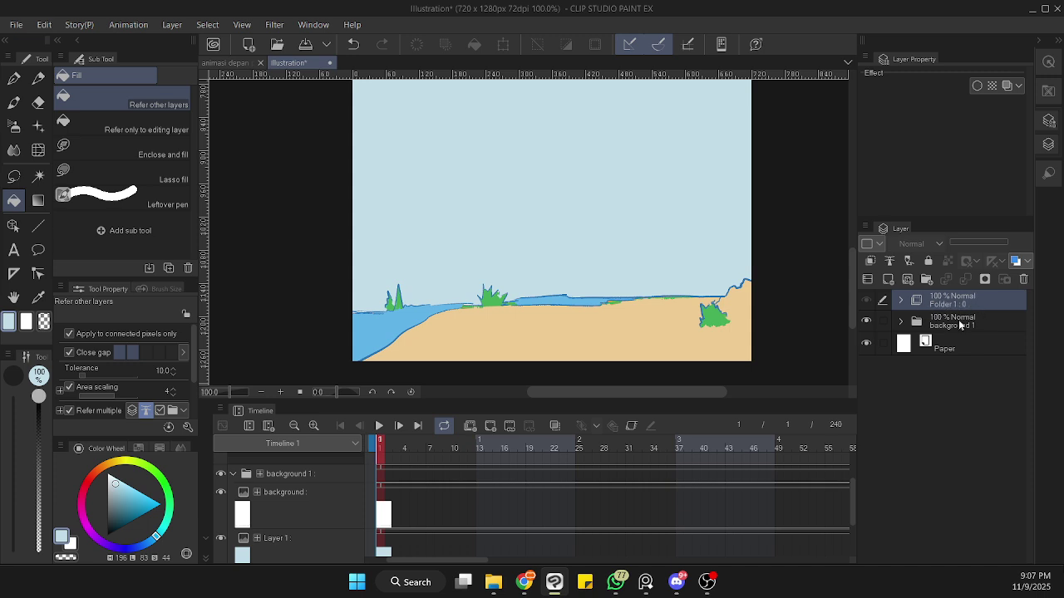
- Add a new animation cel to the Folder 1 animation folder at frame 1
left_click(961, 325)
left_click(956, 306)
scroll(332, 498, "up", 5)
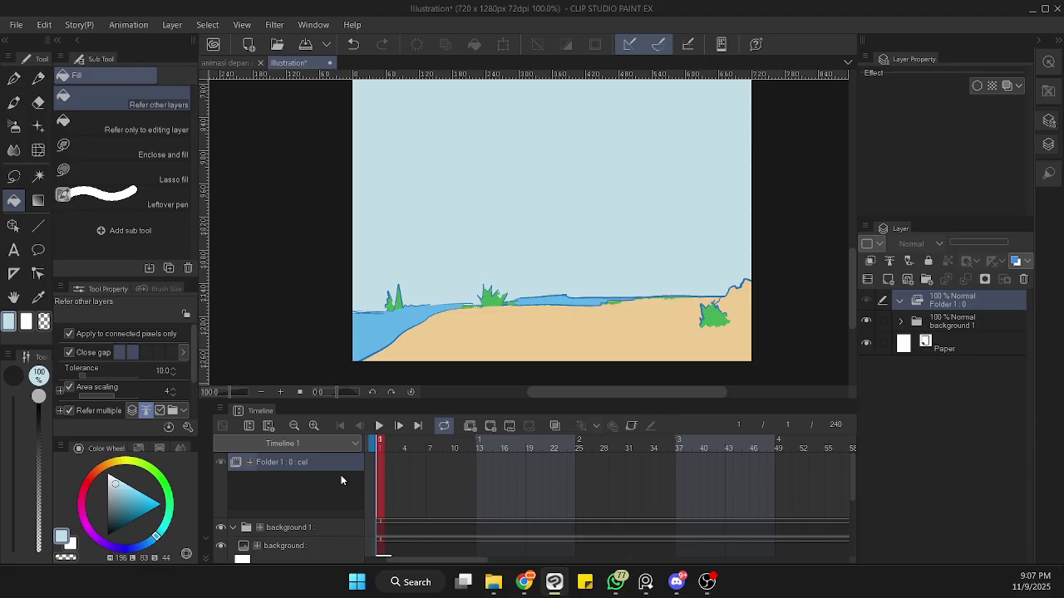
left_click(960, 324)
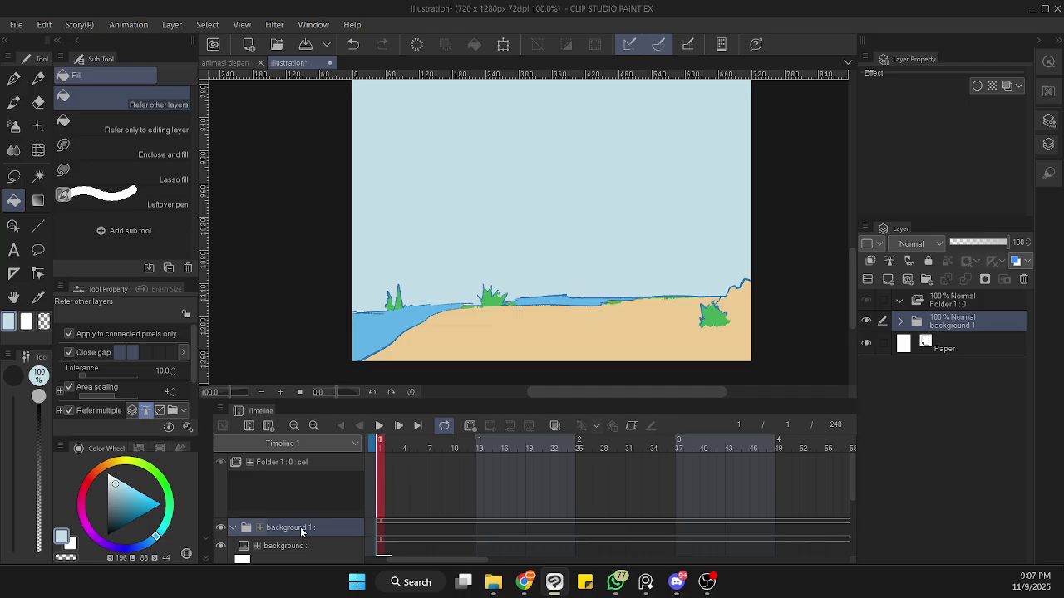
left_click(969, 301)
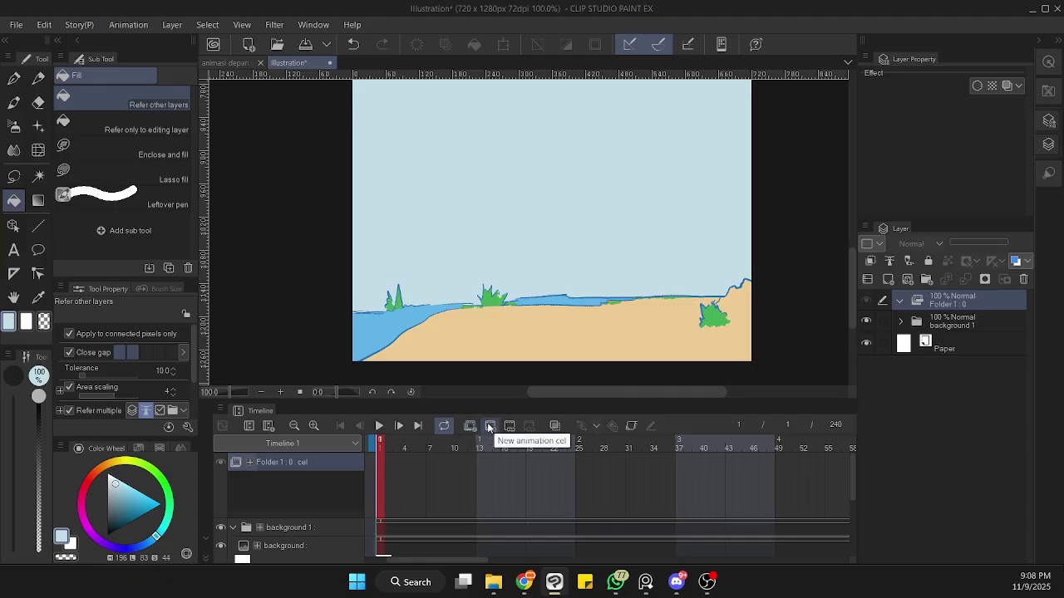
left_click(490, 427)
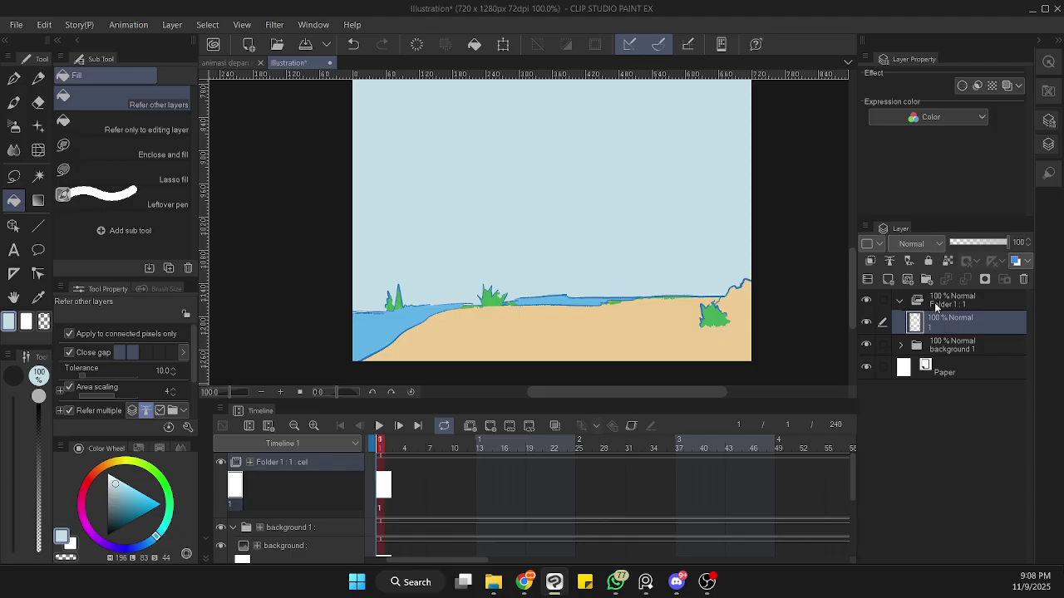
- Switch to the Real G-Pen and set the drawing colour to red with H 4, L 46 and S 58
key("p")
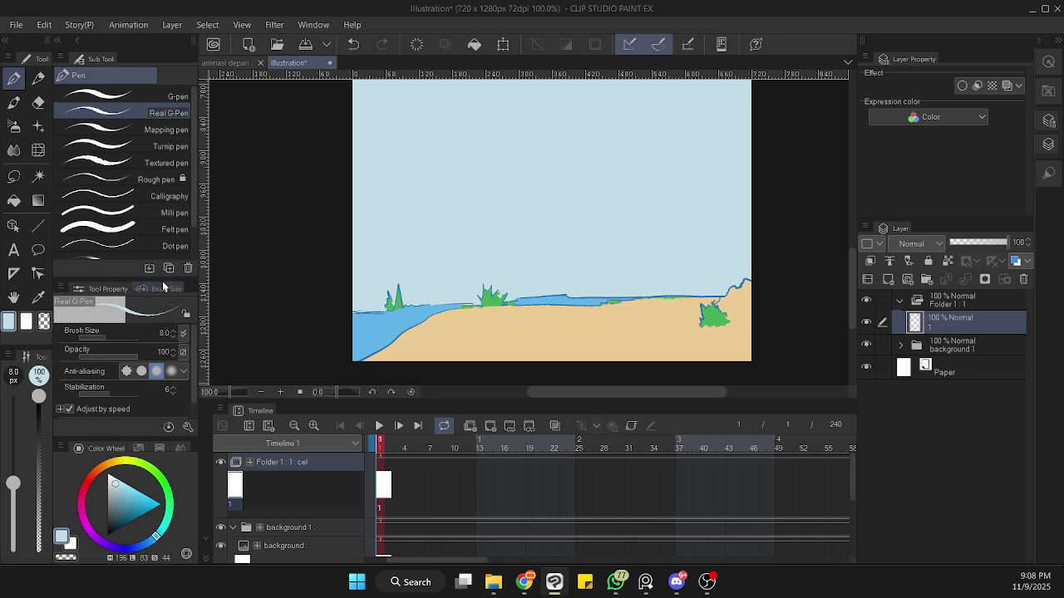
mouse_move(126, 492)
left_mouse_down()
mouse_move(113, 527)
mouse_move(131, 497)
mouse_move(118, 502)
mouse_move(136, 507)
mouse_move(130, 518)
mouse_move(85, 498)
mouse_move(89, 480)
left_mouse_up()
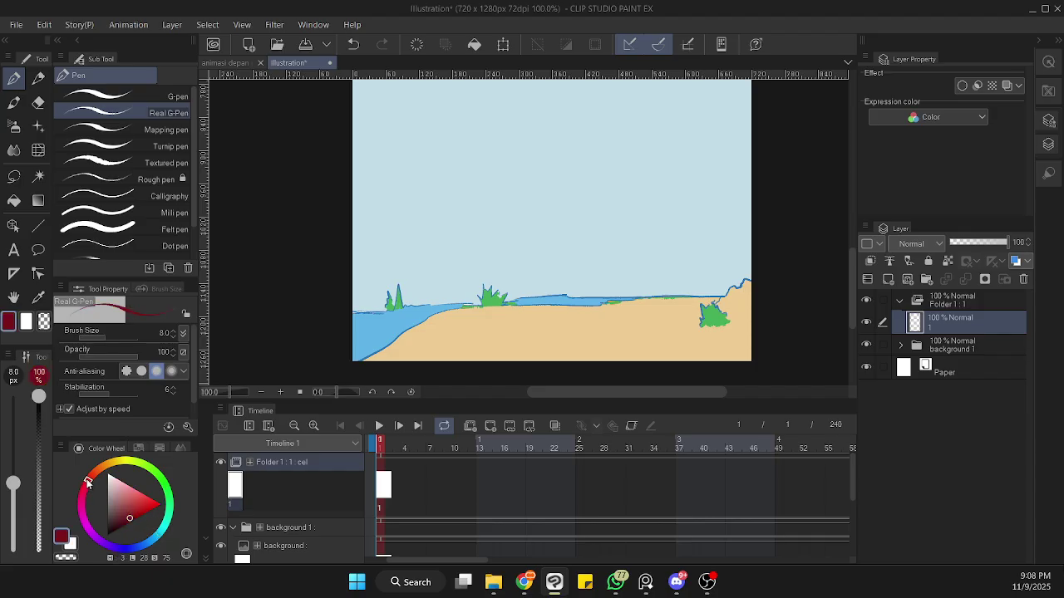
left_click(139, 503)
left_click(137, 506)
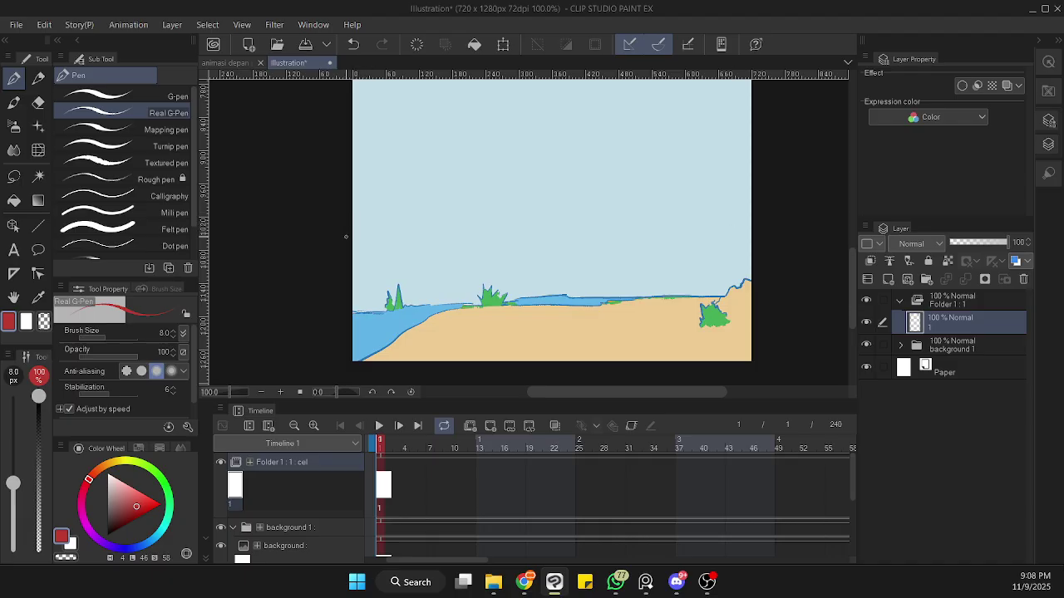
mouse_move(353, 239)
left_mouse_down()
mouse_move(365, 220)
mouse_move(343, 235)
left_mouse_up()
key("ctrl+z")
key("ctrl+z")
- Draw a small red circle cut off by the left canvas edge in the sky on cel 1, and add cel 2
left_click_drag(354, 240, 356, 221)
scroll(392, 209, "up", 3)
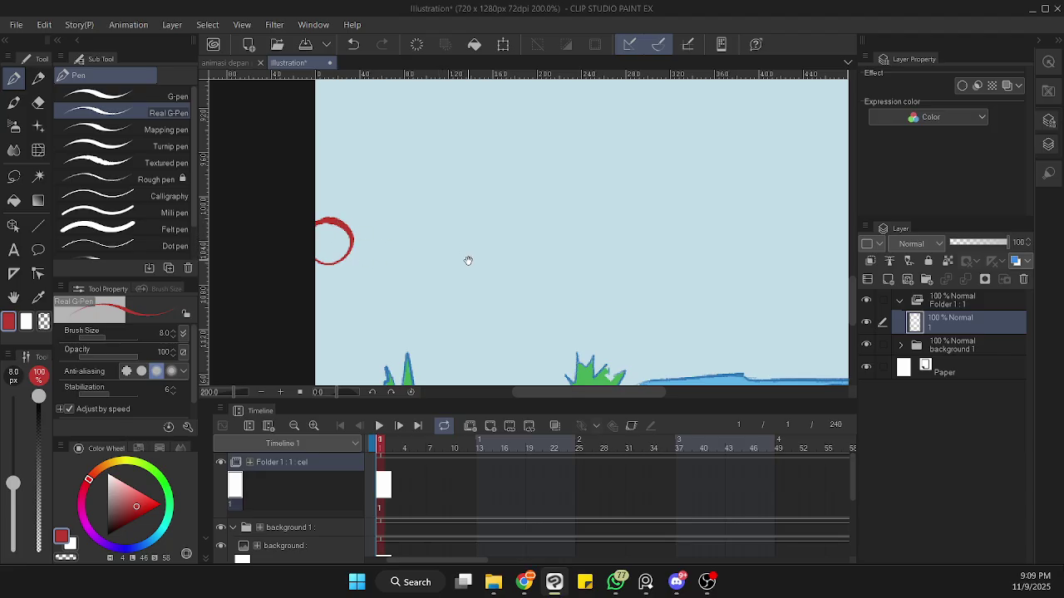
left_click_drag(468, 261, 464, 215)
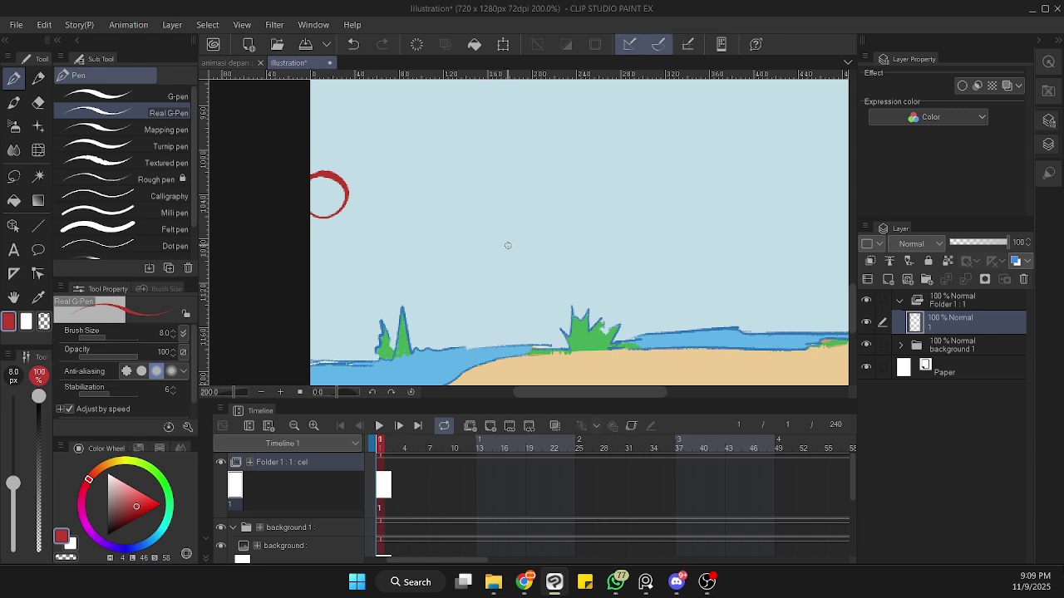
left_click_drag(515, 254, 515, 216)
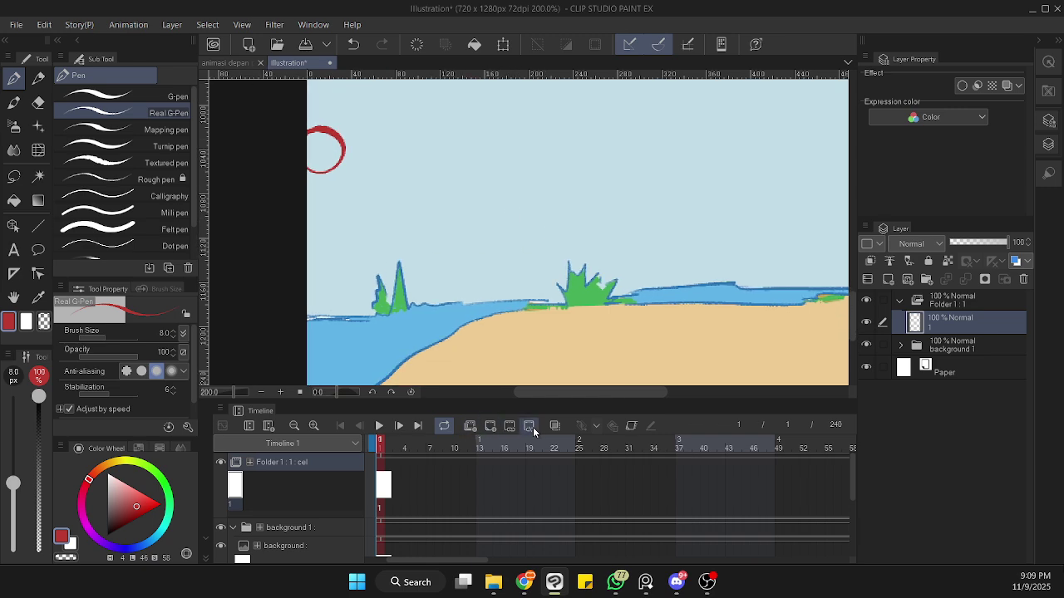
left_click(492, 425)
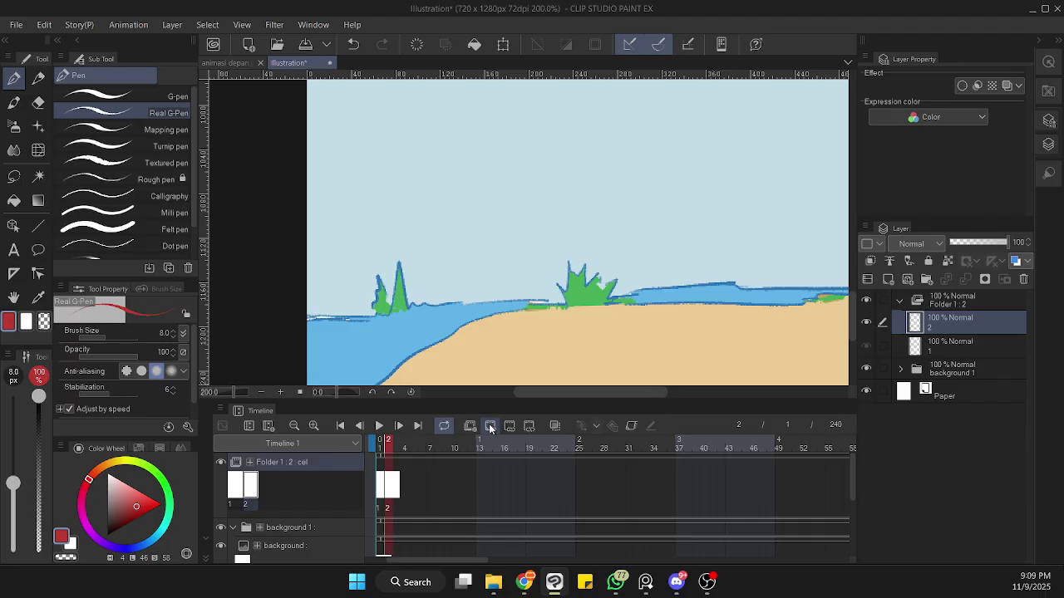
- Switch back and forth between cels 1 and 2 to compare their contents
left_click(381, 484)
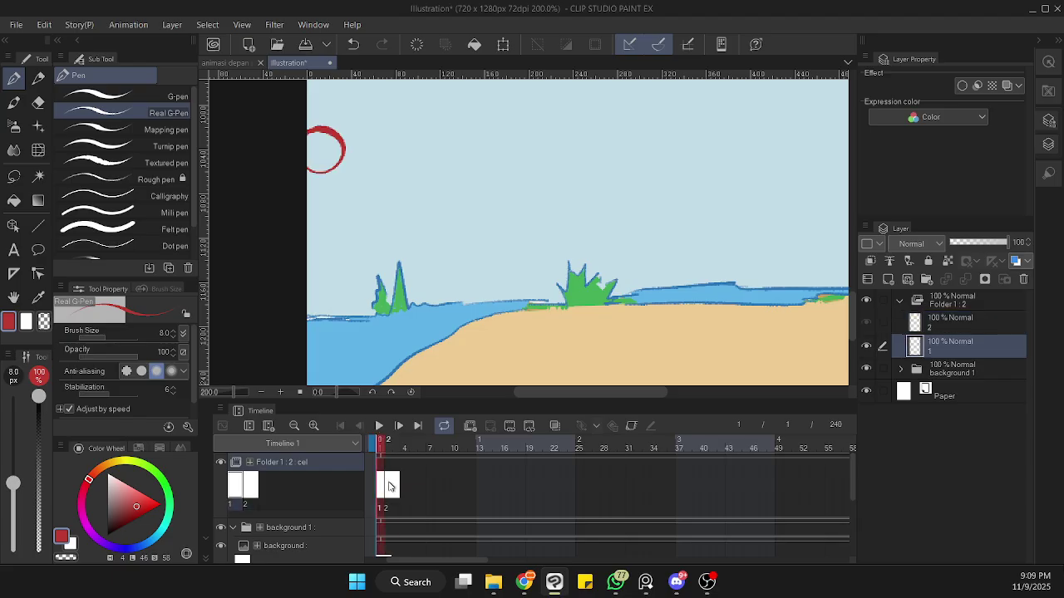
left_click(388, 485)
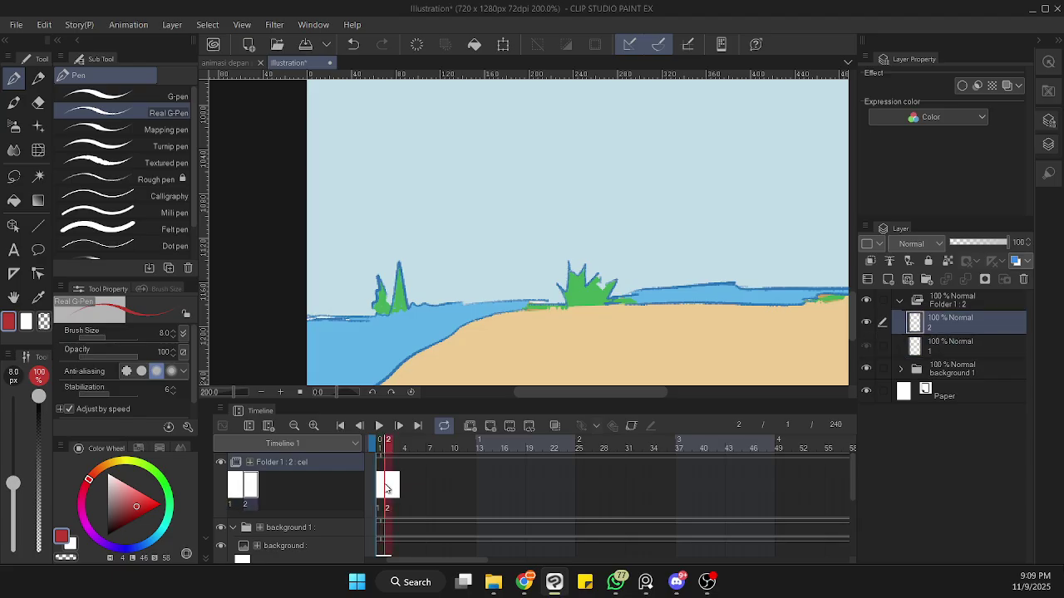
left_click(385, 491)
left_click(388, 490)
left_click(385, 491)
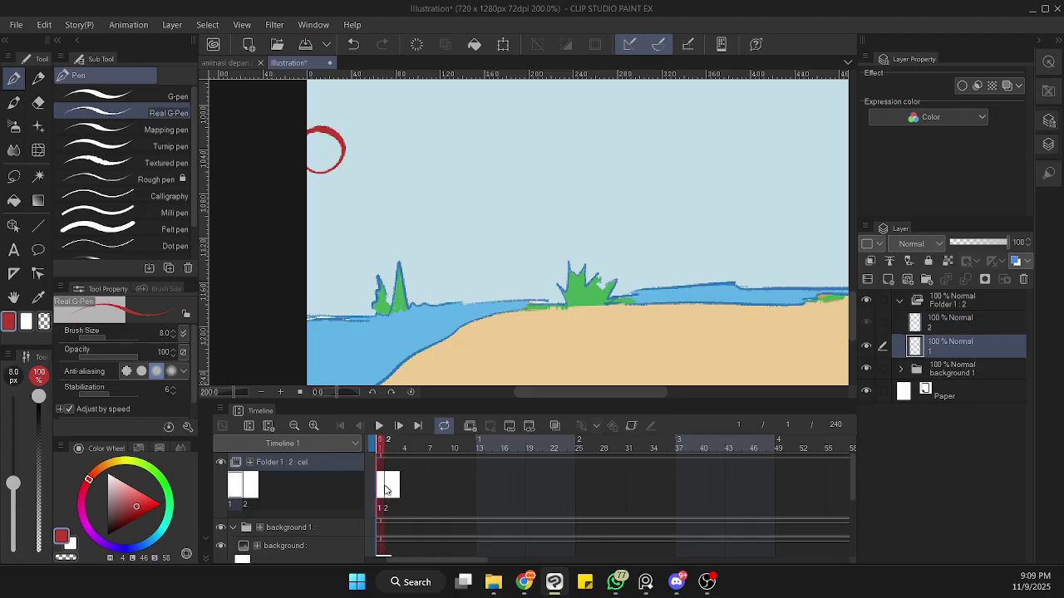
left_click(389, 491)
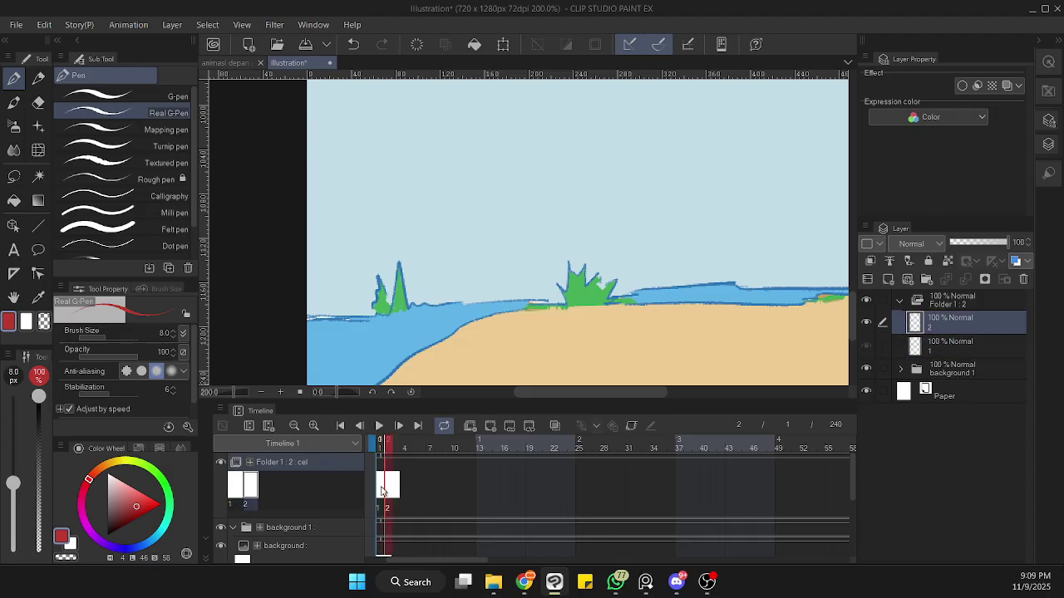
left_click(381, 492)
left_click(390, 492)
left_click(384, 492)
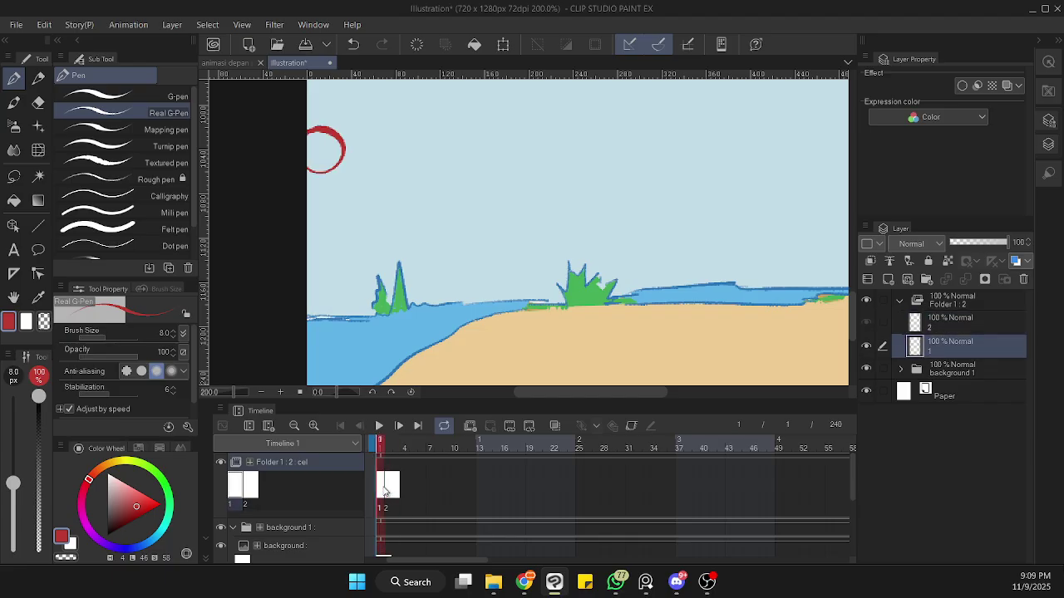
left_click(390, 489)
left_click(967, 342)
left_click(978, 324)
left_click(985, 339)
left_click(982, 331)
left_click(979, 338)
left_click(978, 324)
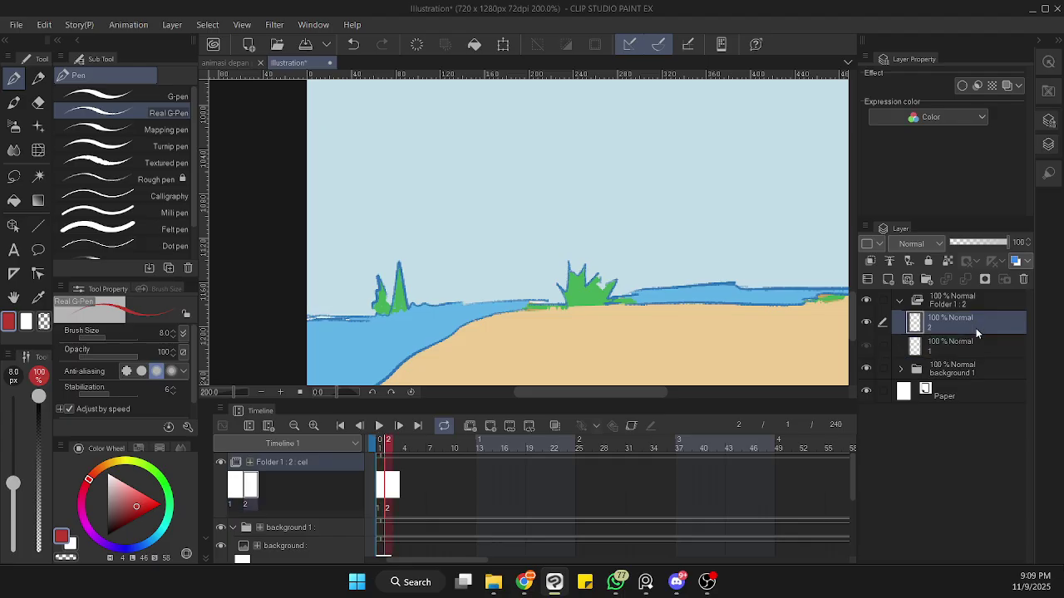
left_click(380, 490)
left_click(388, 490)
left_click(381, 490)
left_click(388, 489)
left_click(385, 489)
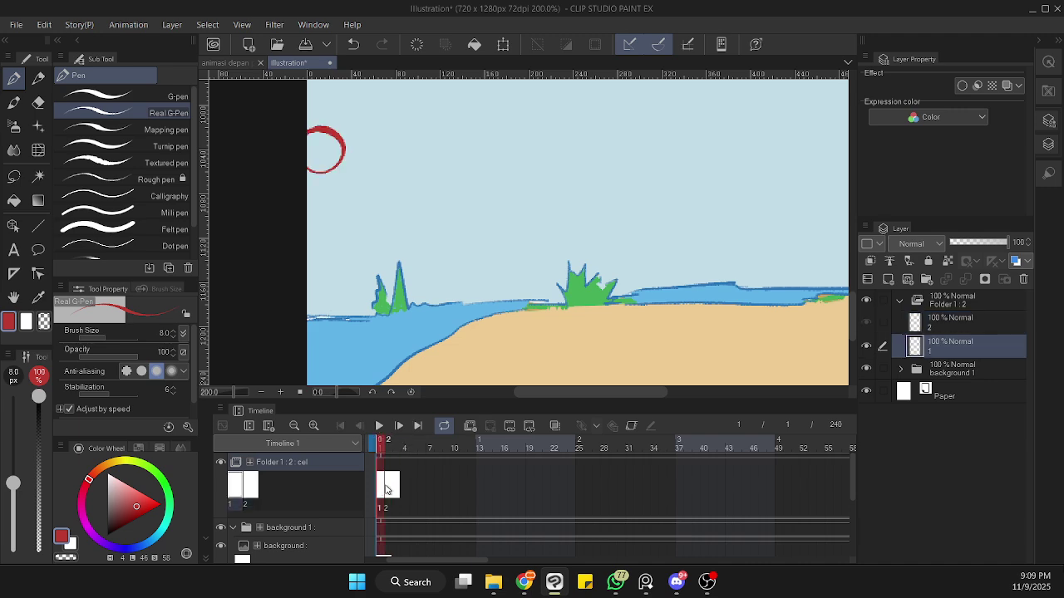
- Draw a second red circle on cel 2, slightly lower and further right than the first, and compare it with cel 1
left_click(388, 489)
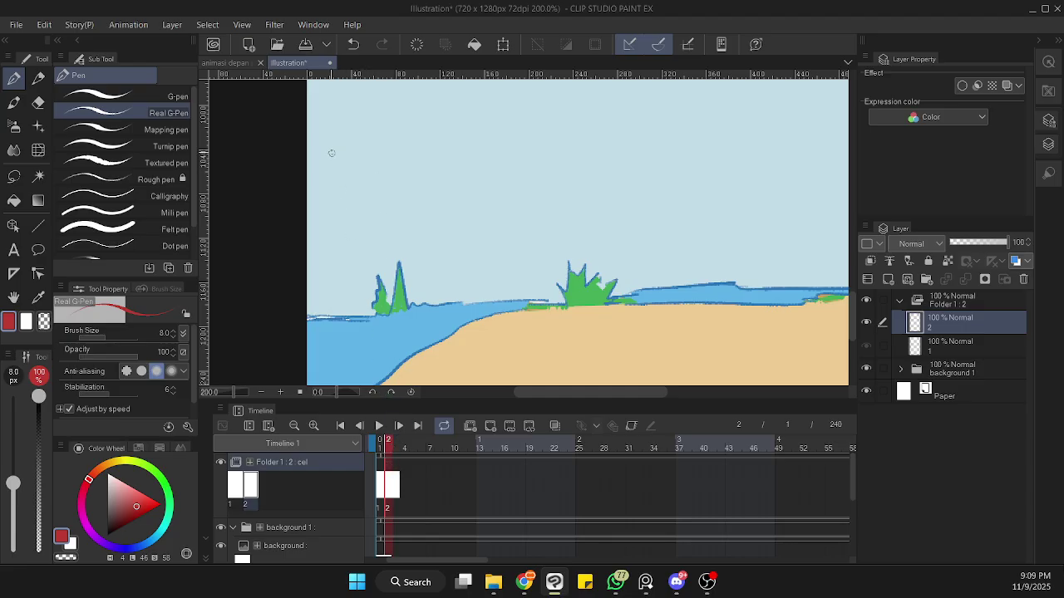
mouse_move(356, 148)
left_mouse_down()
mouse_move(333, 176)
mouse_move(349, 189)
mouse_move(368, 173)
mouse_move(343, 148)
left_mouse_up()
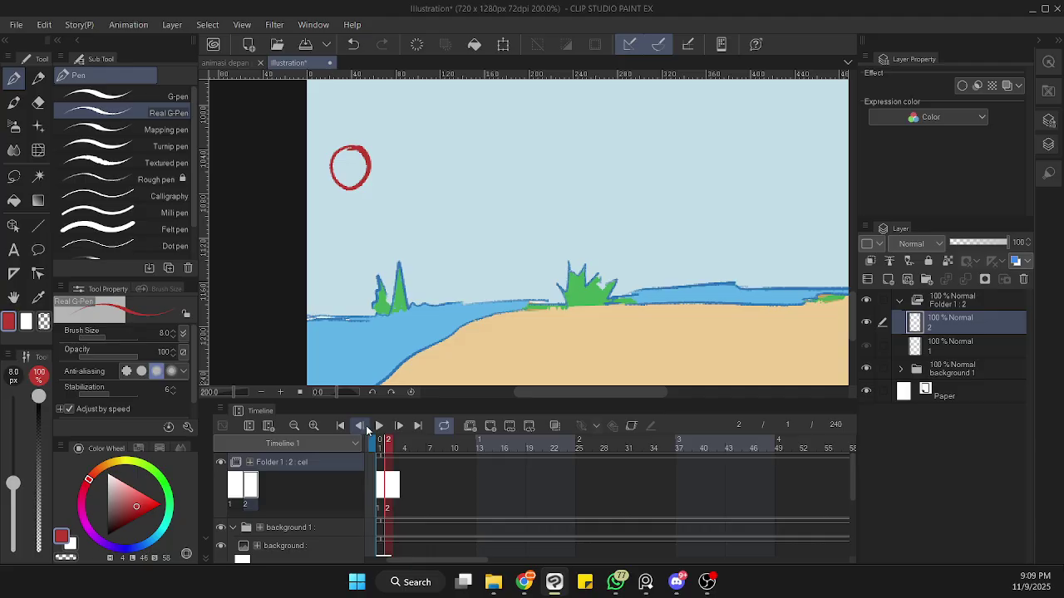
left_click(360, 427)
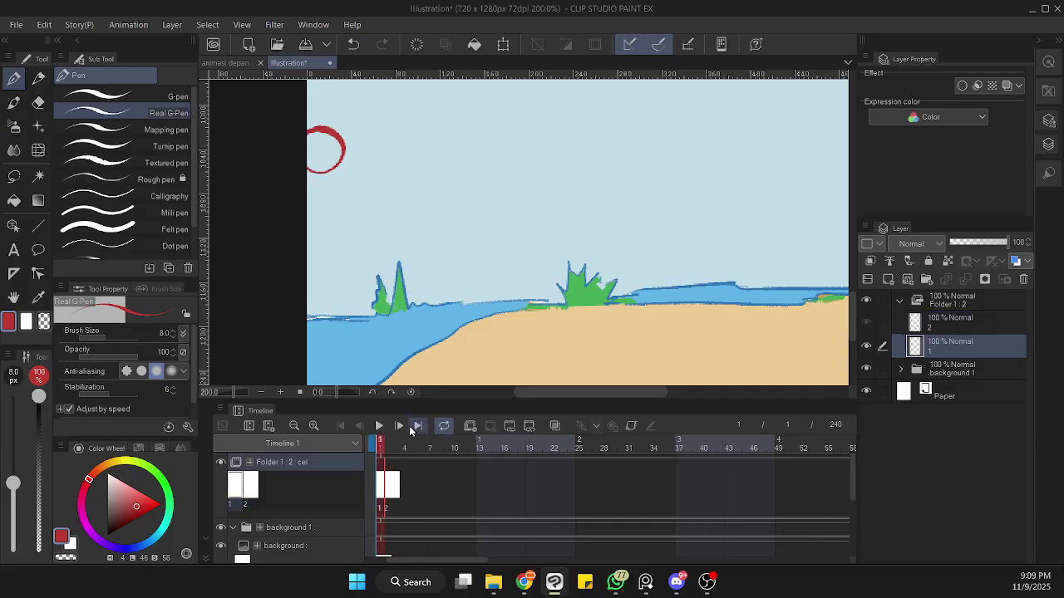
left_click(399, 426)
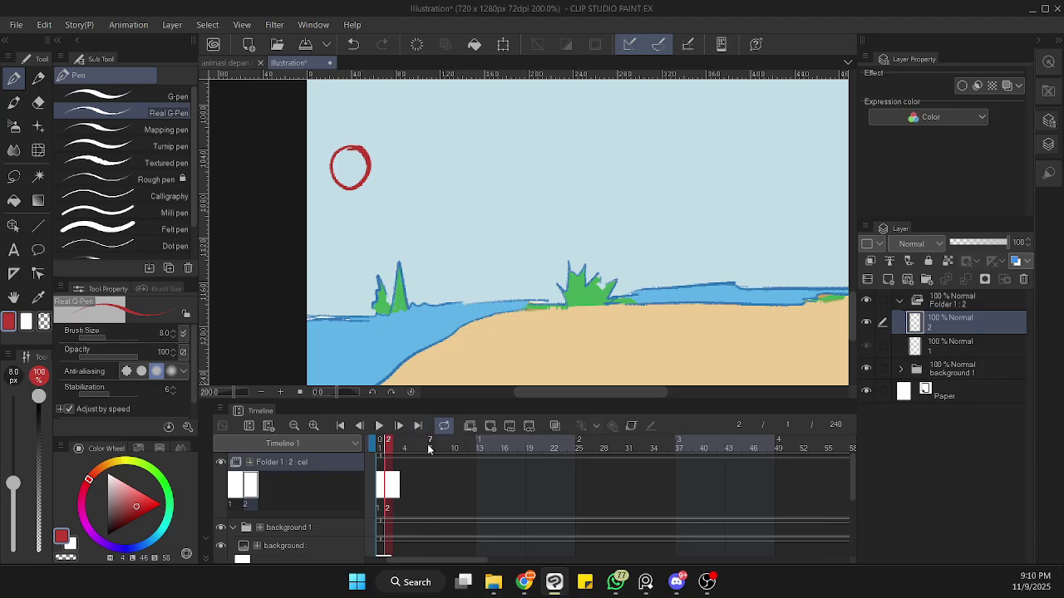
- Add a third animation cel at frame 3 and compare it with cels 1 and 2
left_click(491, 426)
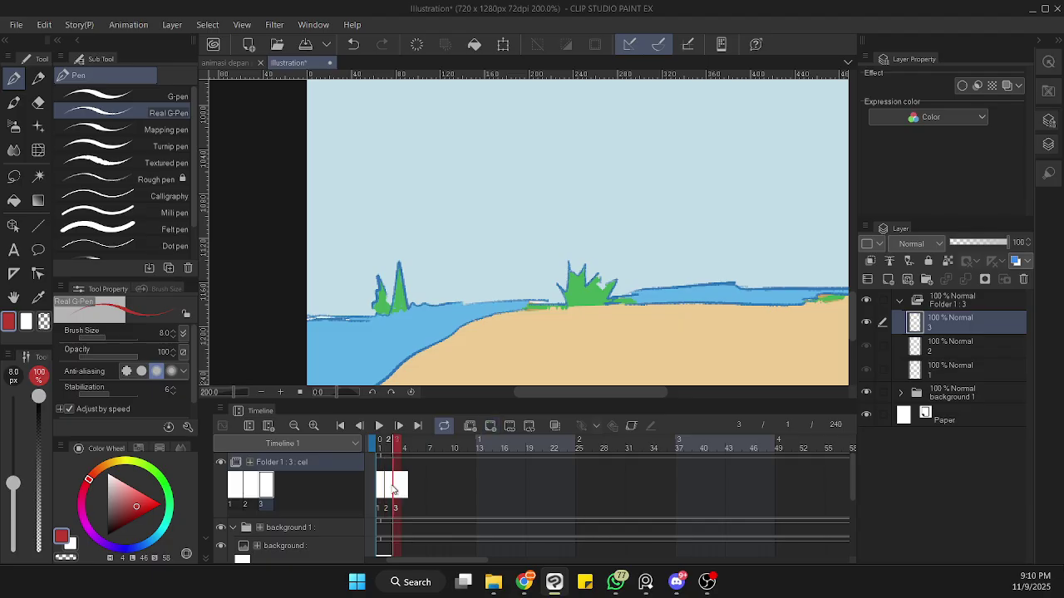
left_click(389, 488)
left_click(394, 489)
left_click(387, 490)
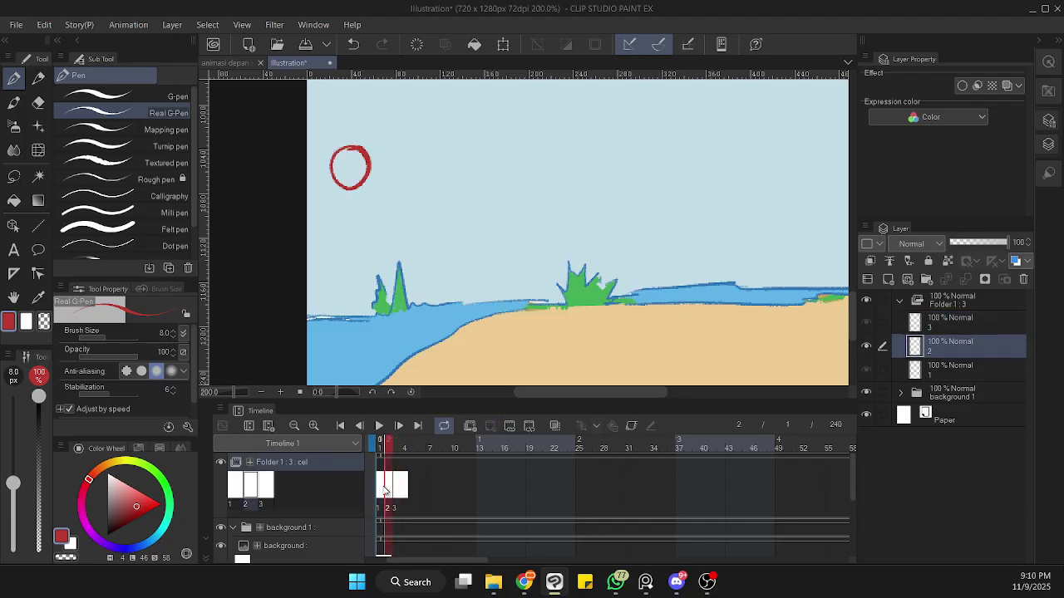
left_click(381, 491)
left_click(396, 488)
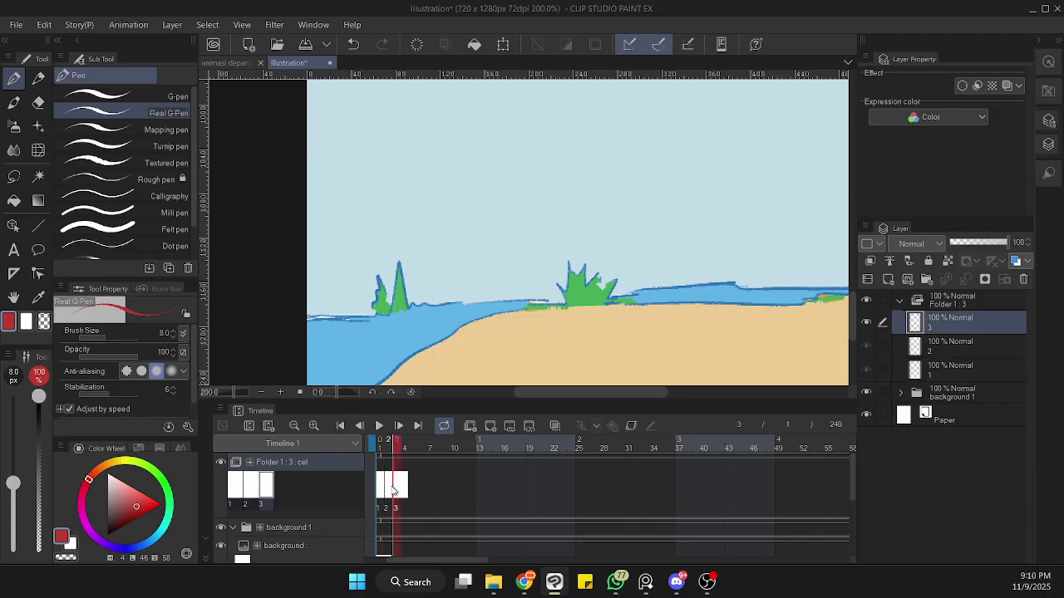
- Enable onion skin and draw a red circle on cel 3, below and right of the cel 2 circle, above the leftmost bush
left_click(556, 426)
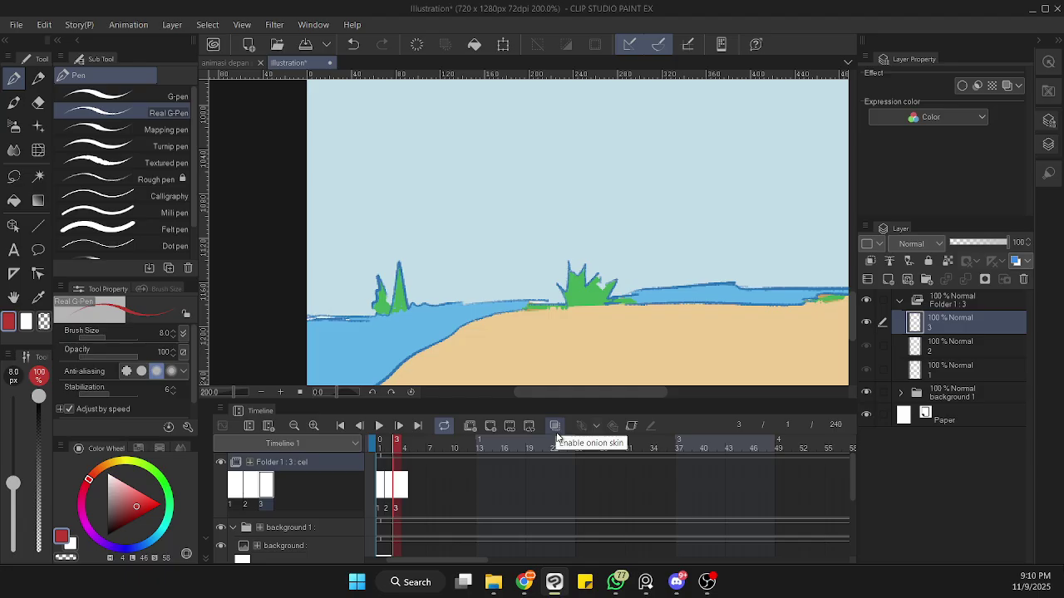
left_click(555, 428)
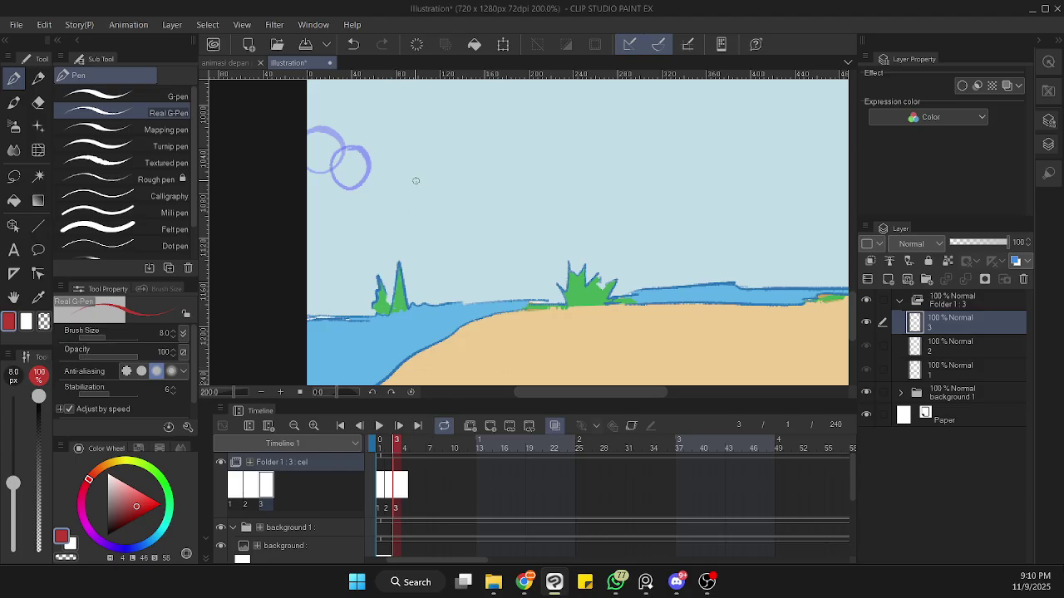
mouse_move(404, 203)
left_mouse_down()
mouse_move(378, 200)
mouse_move(370, 223)
mouse_move(395, 235)
mouse_move(406, 200)
left_mouse_up()
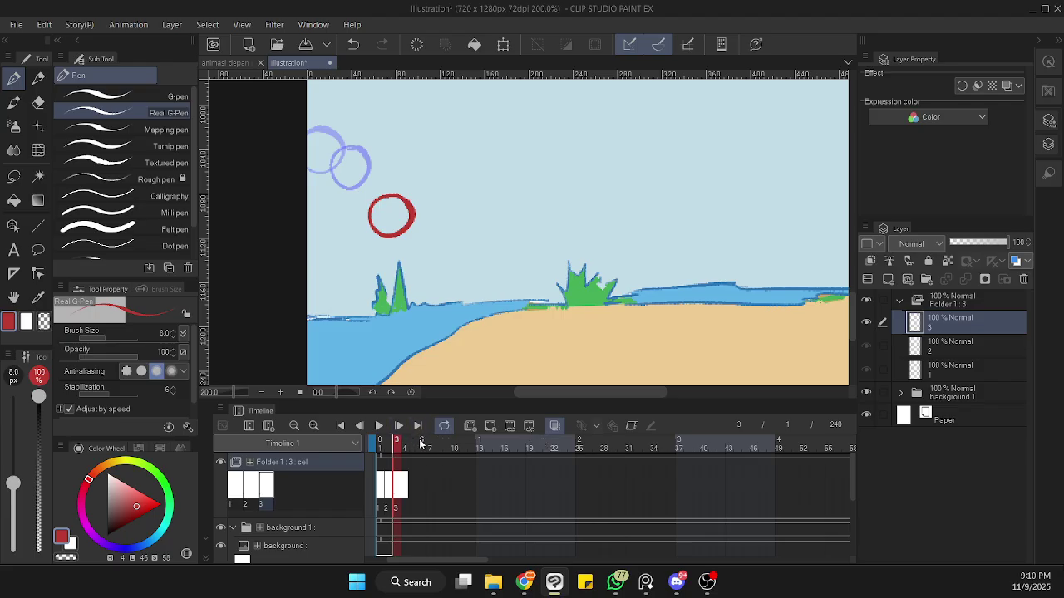
- Add cels 4 and 5, drawing a red circle beside the leftmost bush on cel 4 and a tall red oval below it on cel 5
left_click(494, 428)
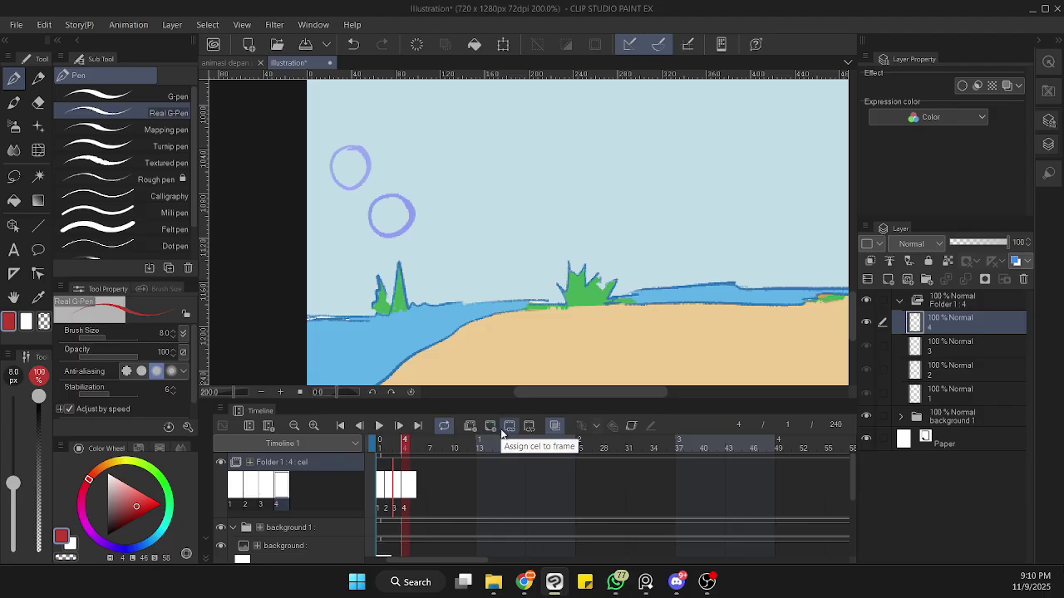
mouse_move(426, 259)
left_mouse_down()
mouse_move(391, 281)
mouse_move(439, 289)
mouse_move(416, 256)
left_mouse_up()
left_click_drag(854, 299, 853, 313)
key("alt+n")
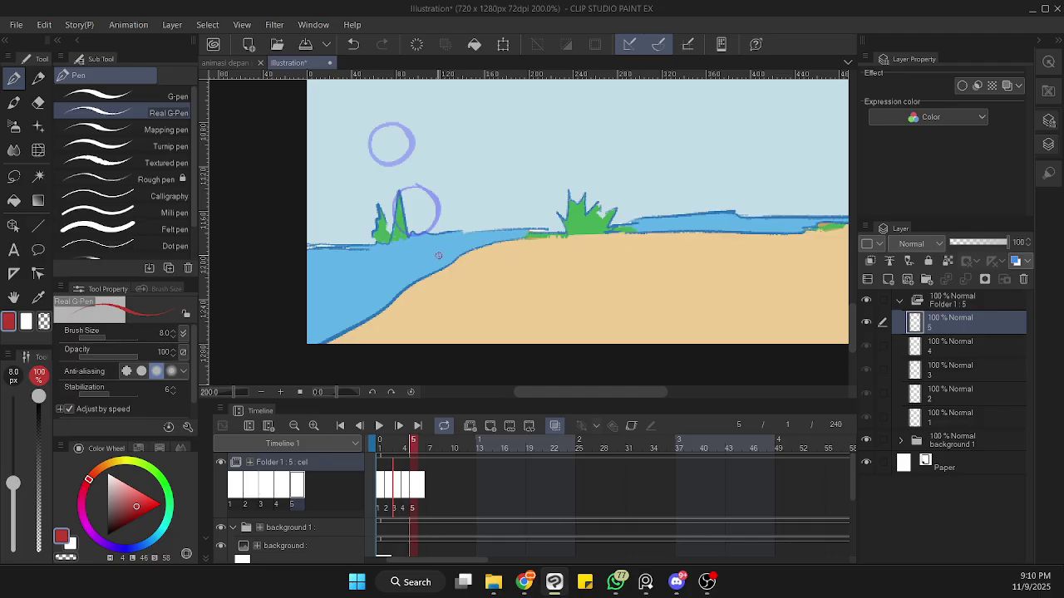
mouse_move(439, 253)
left_mouse_down()
mouse_move(422, 293)
mouse_move(428, 238)
mouse_move(439, 268)
left_mouse_up()
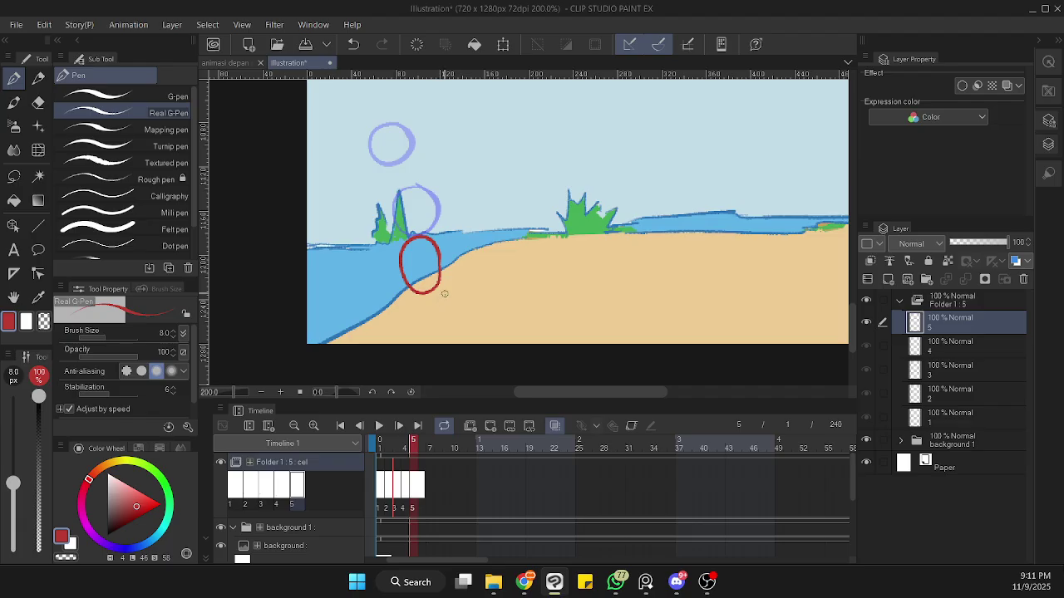
- Add cel 6 and draw a squashed red ball landing on the sand below the cel 5 oval, with small impact strokes around its base
key("ctrl+shift+alt+n")
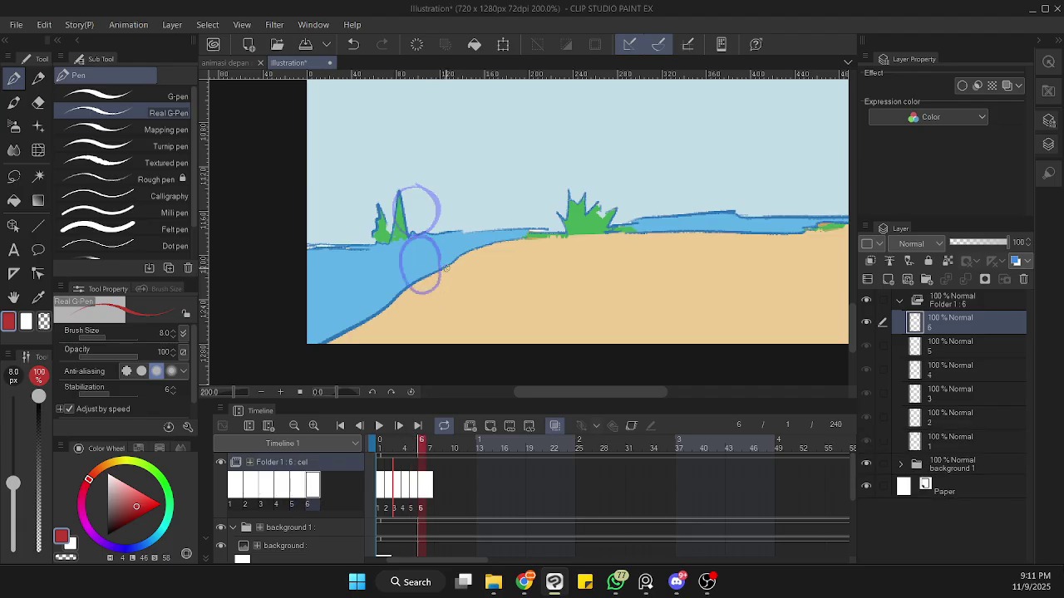
mouse_move(441, 265)
left_mouse_down()
mouse_move(418, 304)
mouse_move(392, 293)
mouse_move(416, 257)
mouse_move(438, 281)
mouse_move(412, 263)
mouse_move(404, 308)
mouse_move(439, 308)
mouse_move(434, 268)
left_mouse_up()
key("ctrl+z")
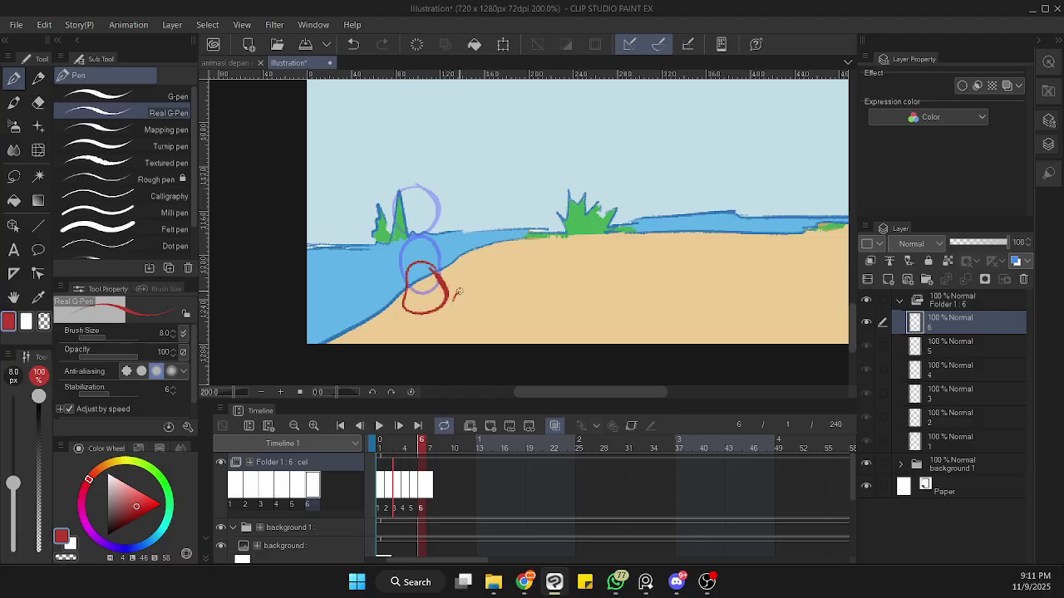
mouse_move(443, 311)
left_mouse_down()
mouse_move(453, 297)
mouse_move(463, 304)
left_mouse_up()
mouse_move(385, 308)
left_mouse_down()
mouse_move(406, 314)
mouse_move(383, 306)
mouse_move(406, 303)
left_mouse_up()
left_click_drag(401, 313, 443, 318)
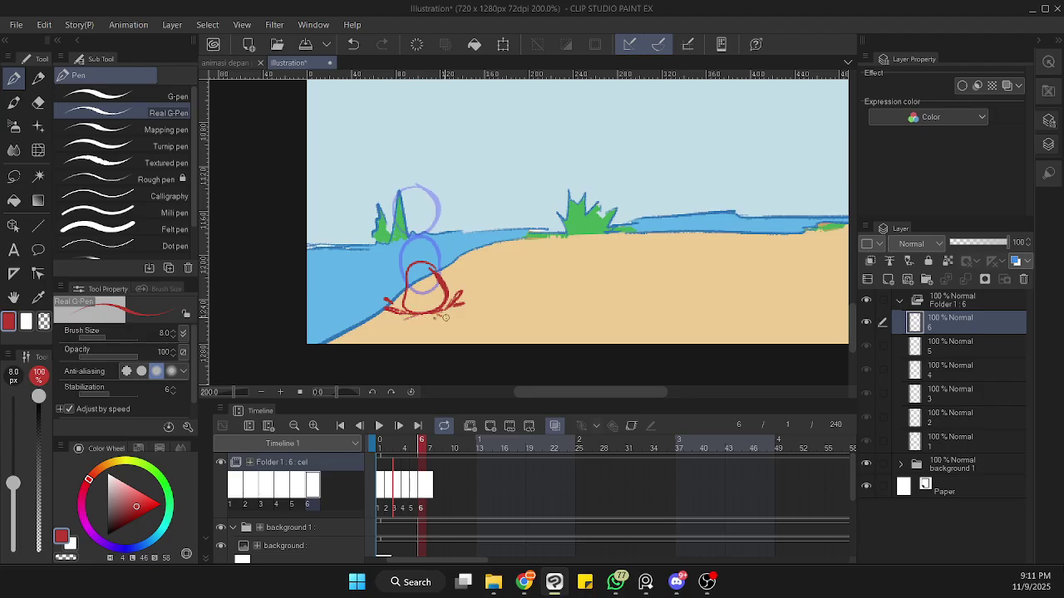
- Add cel 7 and draw the ball as a flat red oval on the sand, with splash strokes scattered around it
left_click(491, 426)
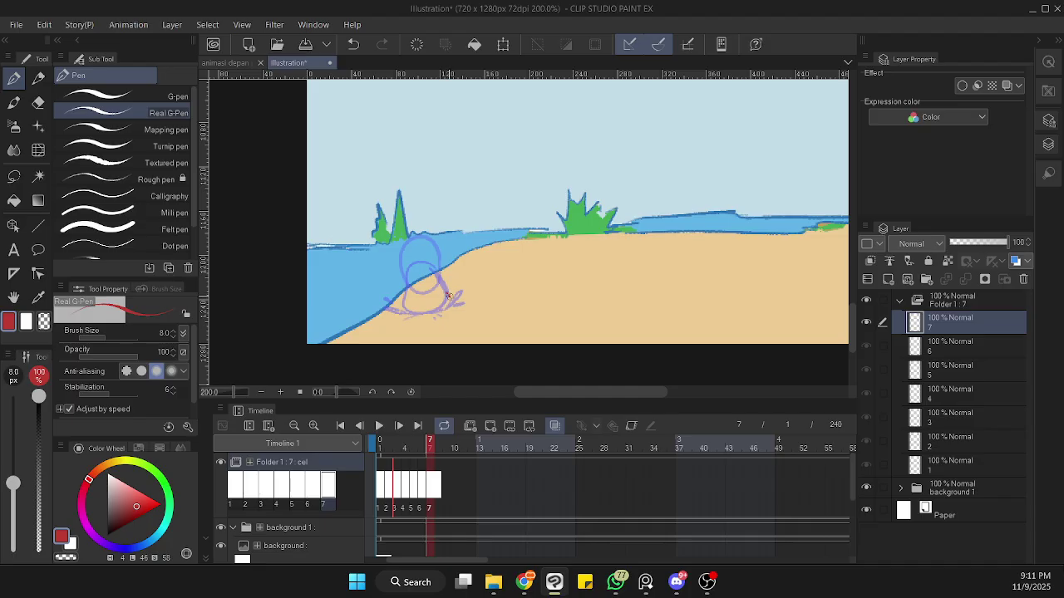
mouse_move(449, 302)
left_mouse_down()
mouse_move(398, 312)
mouse_move(394, 302)
mouse_move(413, 298)
mouse_move(462, 305)
mouse_move(372, 315)
left_mouse_up()
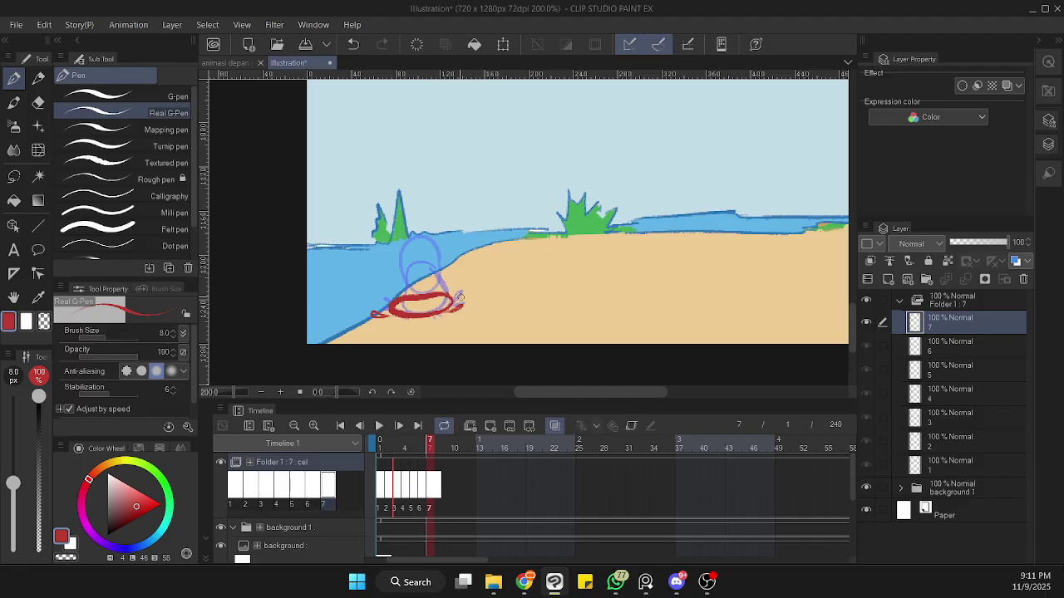
mouse_move(455, 326)
left_mouse_down()
mouse_move(463, 330)
mouse_move(341, 312)
left_mouse_up()
left_click(428, 333)
mouse_move(487, 304)
left_mouse_down()
mouse_move(496, 298)
mouse_move(483, 305)
left_mouse_up()
- Add cel 8 and draw a tilted red oval at the water's edge, above and right of the flattened cel 7 ball
key("ctrl+shift+alt+n")
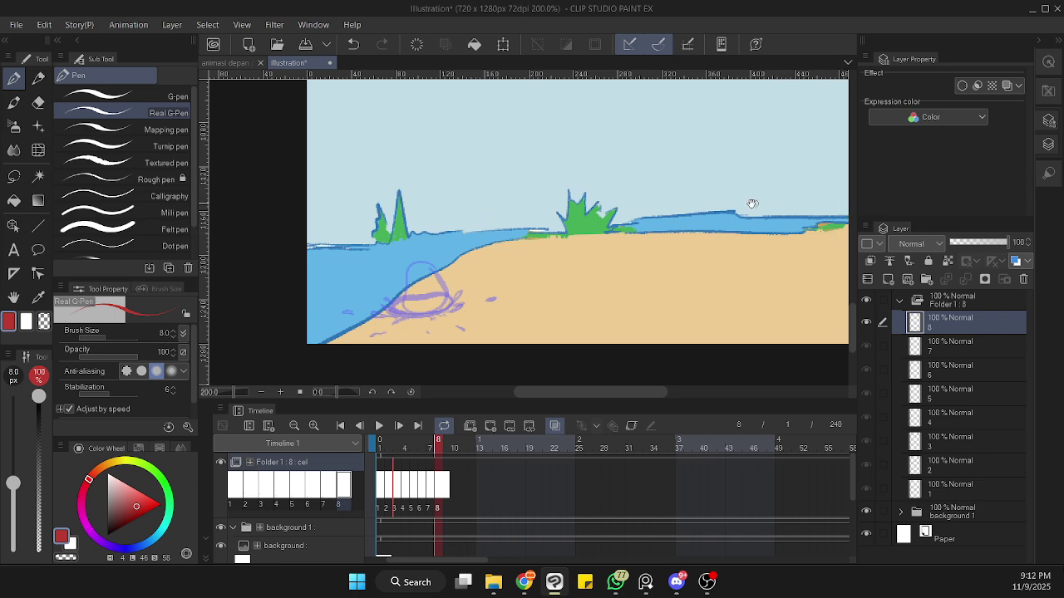
left_click_drag(748, 201, 690, 206)
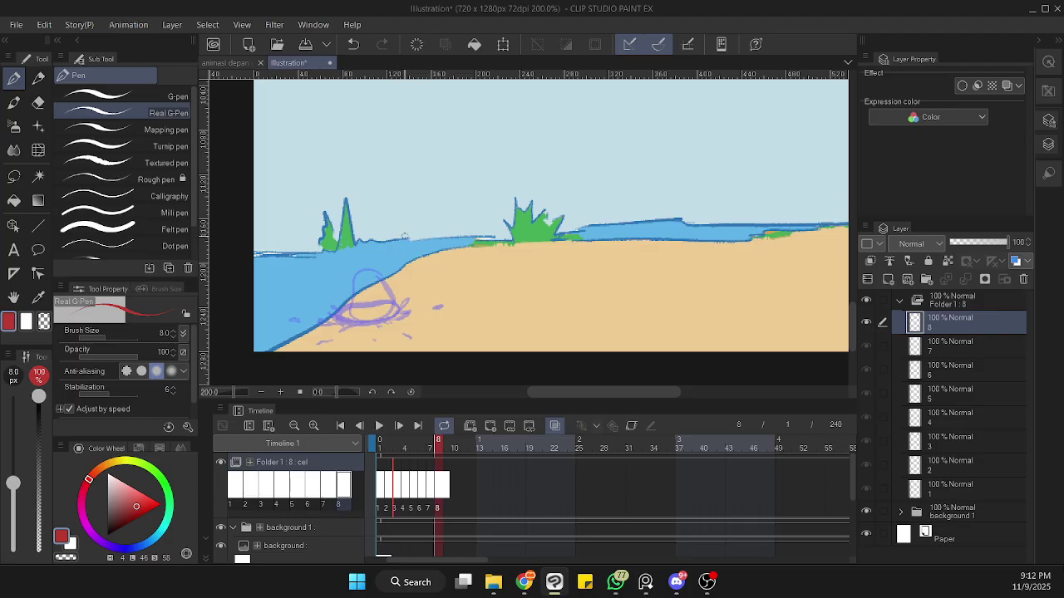
mouse_move(397, 241)
left_mouse_down()
mouse_move(444, 233)
mouse_move(399, 248)
left_mouse_up()
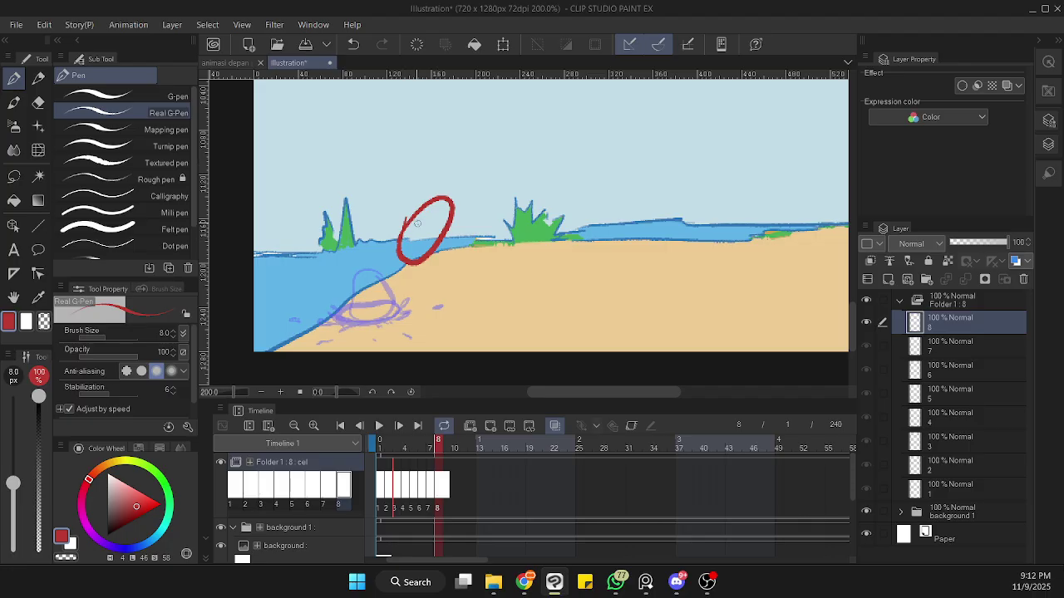
key("ctrl+z")
mouse_move(409, 234)
left_mouse_down()
mouse_move(452, 218)
mouse_move(404, 265)
mouse_move(409, 233)
mouse_move(437, 254)
mouse_move(404, 234)
mouse_move(449, 218)
mouse_move(388, 273)
left_mouse_up()
key("ctrl+z")
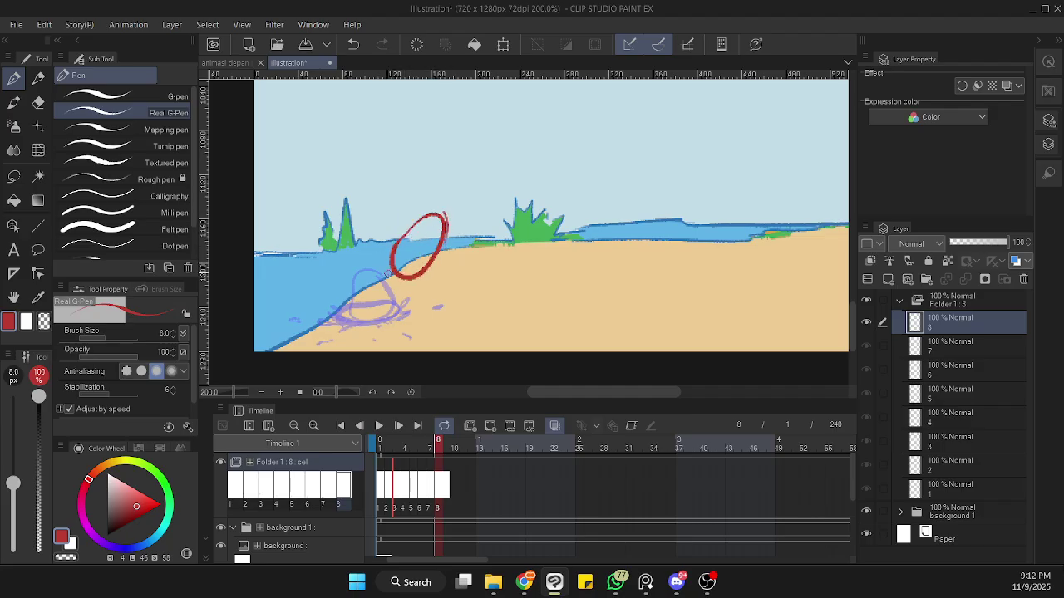
key("ctrl+z")
- Draw motion strokes beside the cel 8 oval and sand splash marks where the ball hit the ground
mouse_move(448, 214)
left_mouse_down()
mouse_move(446, 253)
mouse_move(409, 291)
mouse_move(417, 312)
left_mouse_up()
left_click_drag(313, 324, 347, 323)
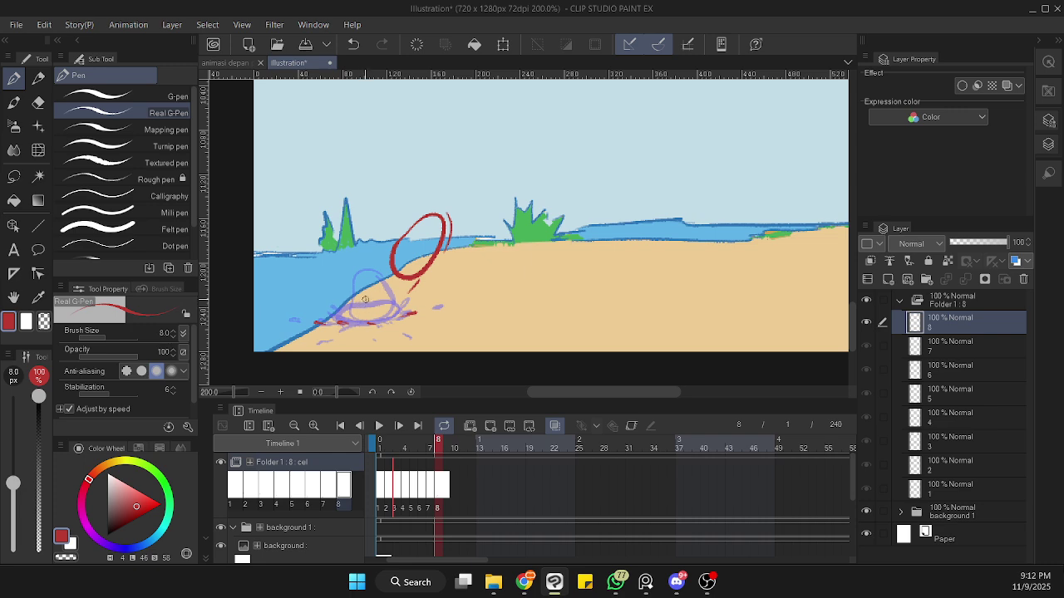
left_click_drag(352, 313, 372, 296)
mouse_move(432, 310)
left_mouse_down()
mouse_move(397, 322)
mouse_move(401, 335)
mouse_move(340, 332)
mouse_move(379, 322)
left_mouse_up()
left_click_drag(304, 351, 319, 345)
- Add cel 9 and draw a tilted red oval just above and left of the middle bush, with speed lines trailing toward the impact point
key("ctrl+shift+n")
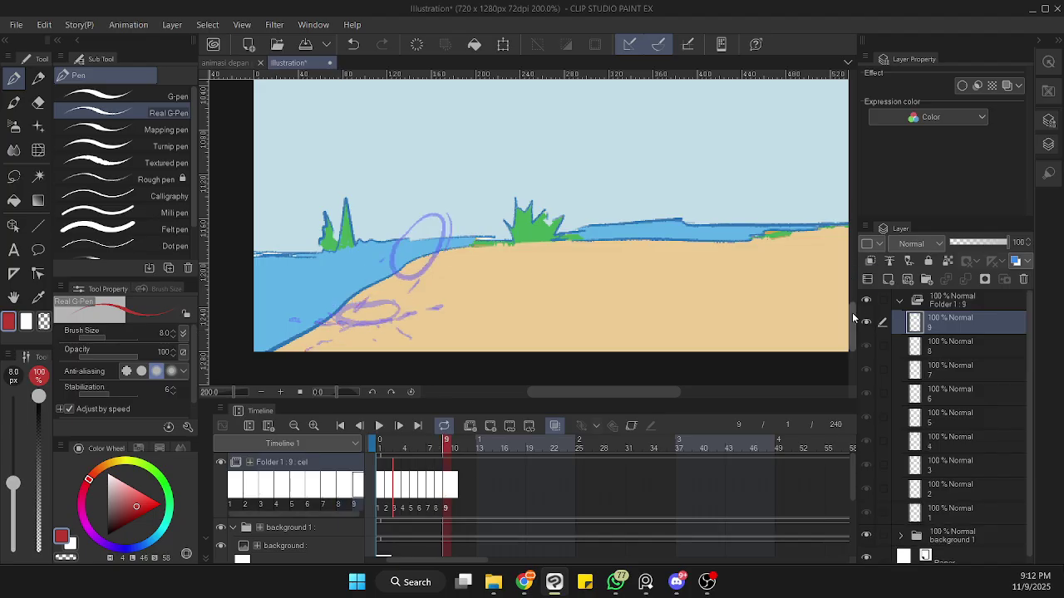
left_click_drag(852, 312, 851, 305)
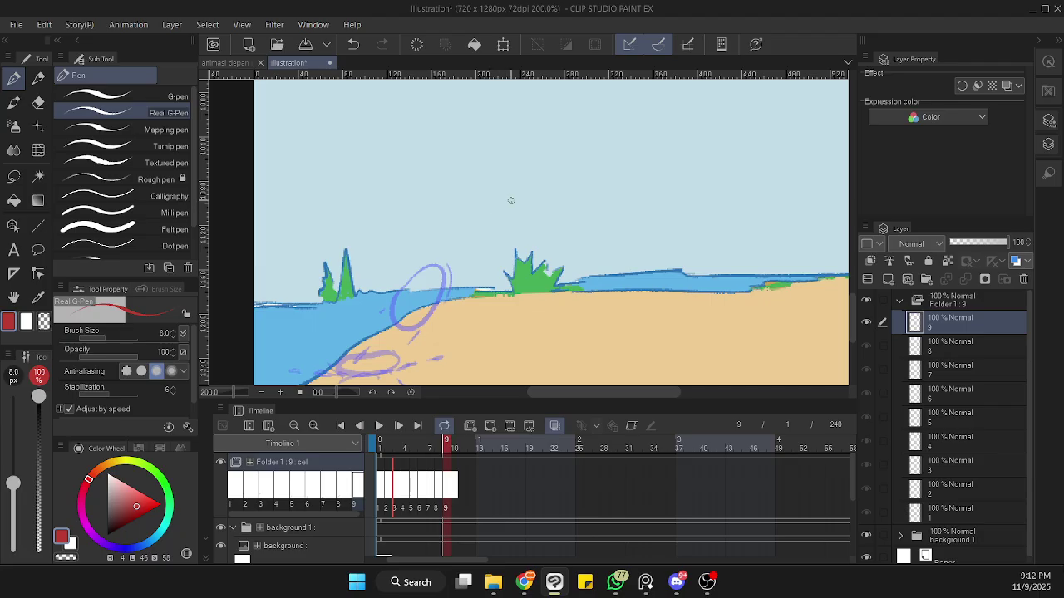
mouse_move(515, 194)
left_mouse_down()
mouse_move(525, 229)
mouse_move(473, 262)
mouse_move(511, 197)
left_mouse_up()
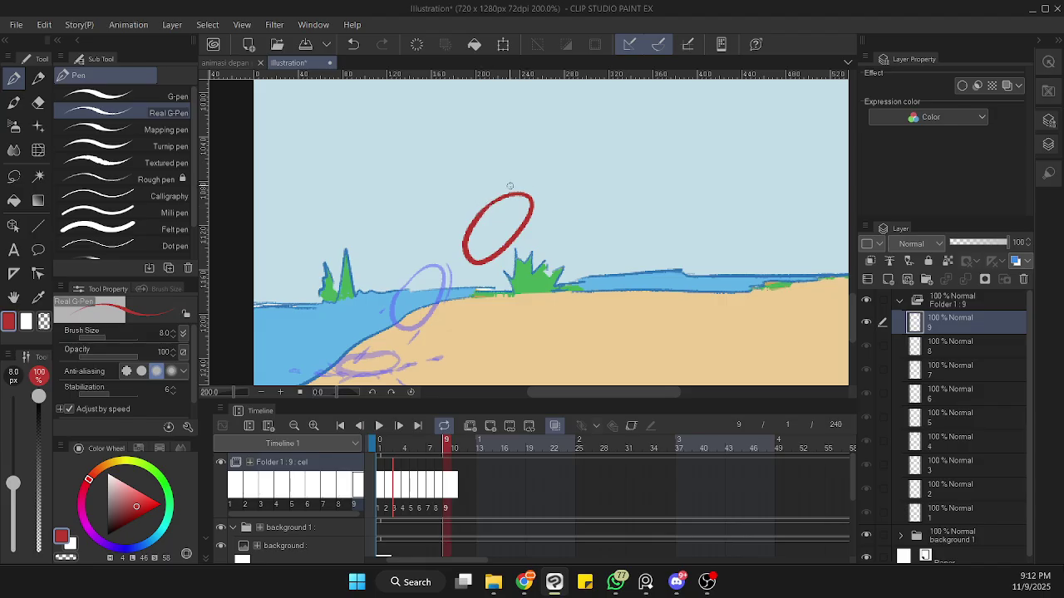
mouse_move(536, 198)
left_mouse_down()
mouse_move(517, 241)
mouse_move(464, 298)
mouse_move(487, 267)
mouse_move(461, 288)
left_mouse_up()
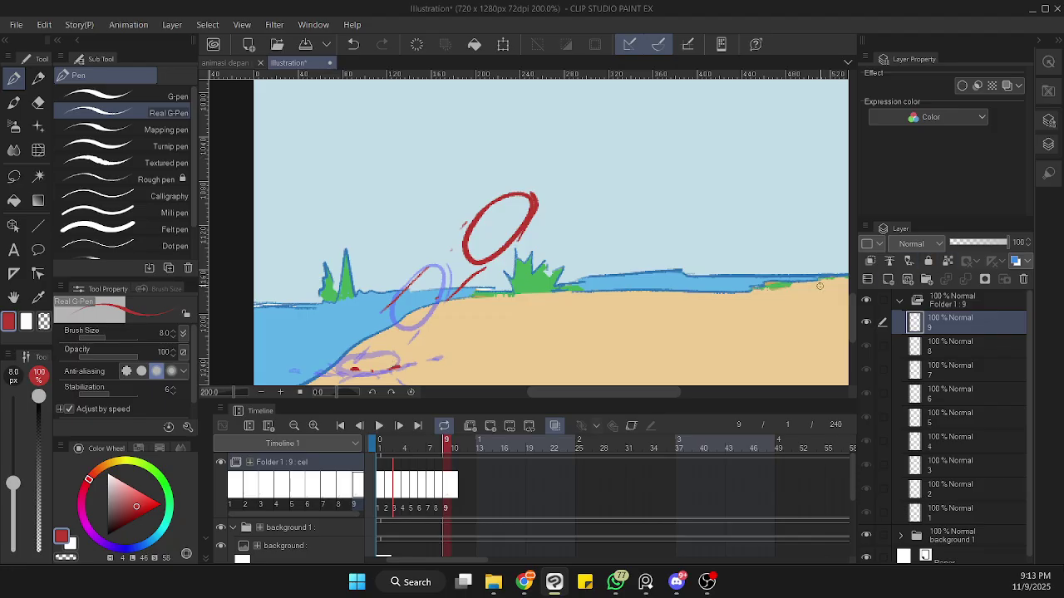
- Add cel 10 and draw a tilted red oval higher in the sky, up and right of the cel 9 oval, with trailing speed lines
key("ctrl+shift+n")
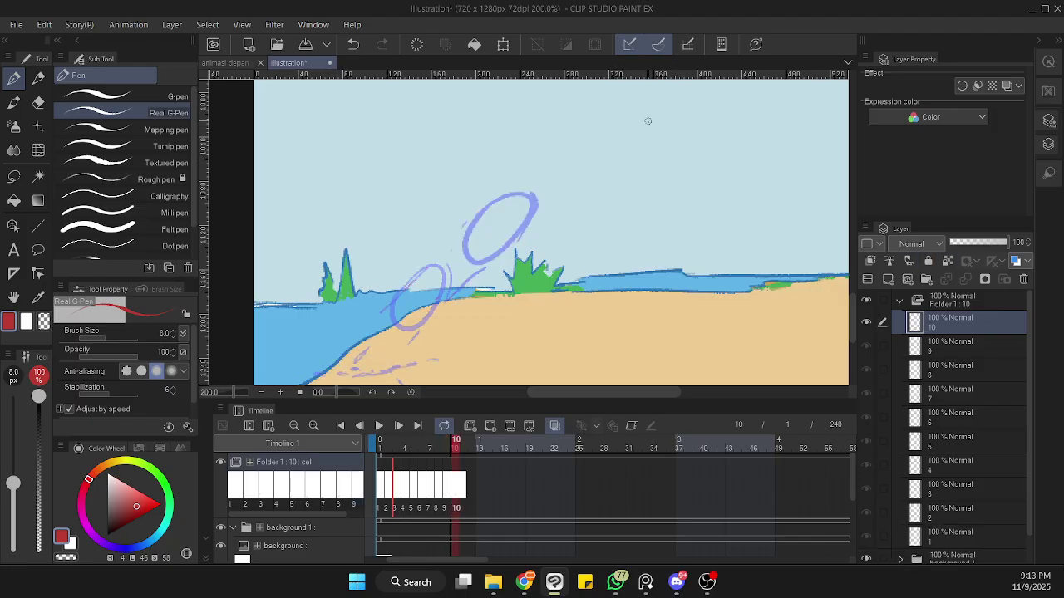
mouse_move(648, 110)
left_mouse_down()
mouse_move(703, 102)
mouse_move(660, 149)
mouse_move(645, 108)
left_mouse_up()
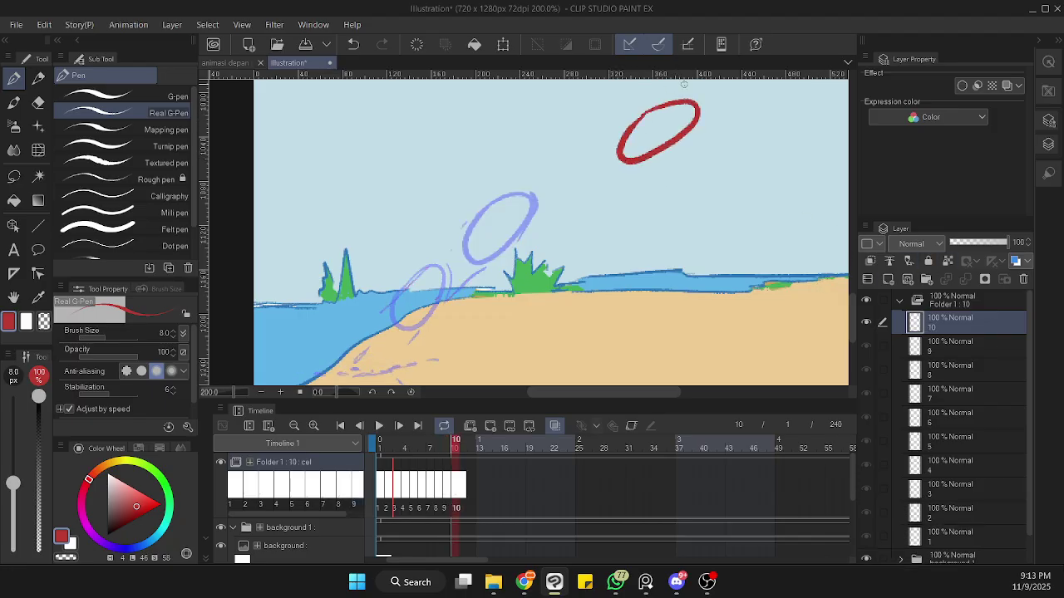
left_click_drag(852, 298, 852, 293)
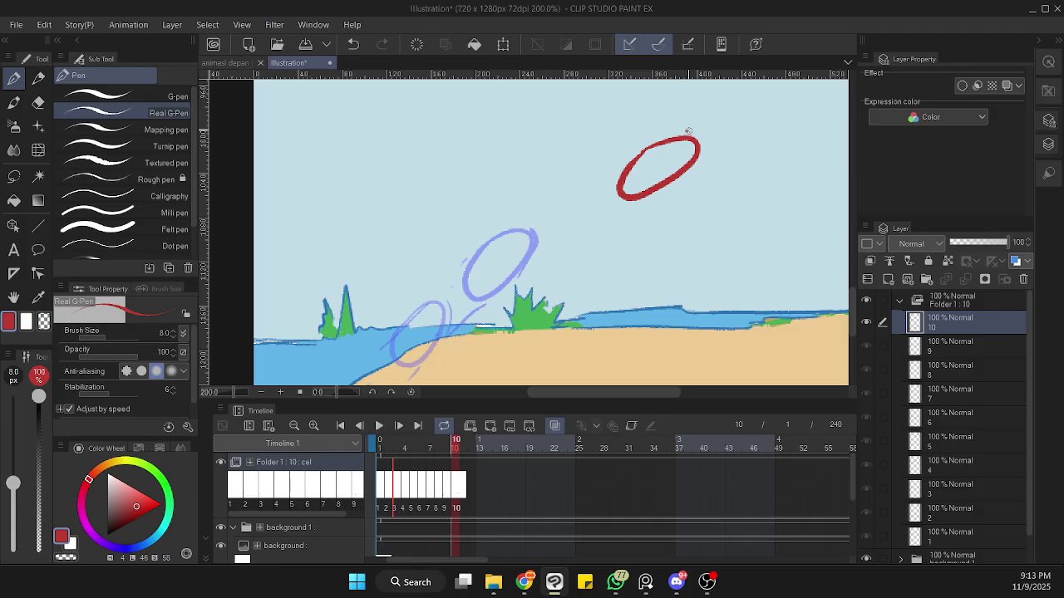
left_click_drag(638, 206, 598, 229)
left_click_drag(615, 167, 572, 206)
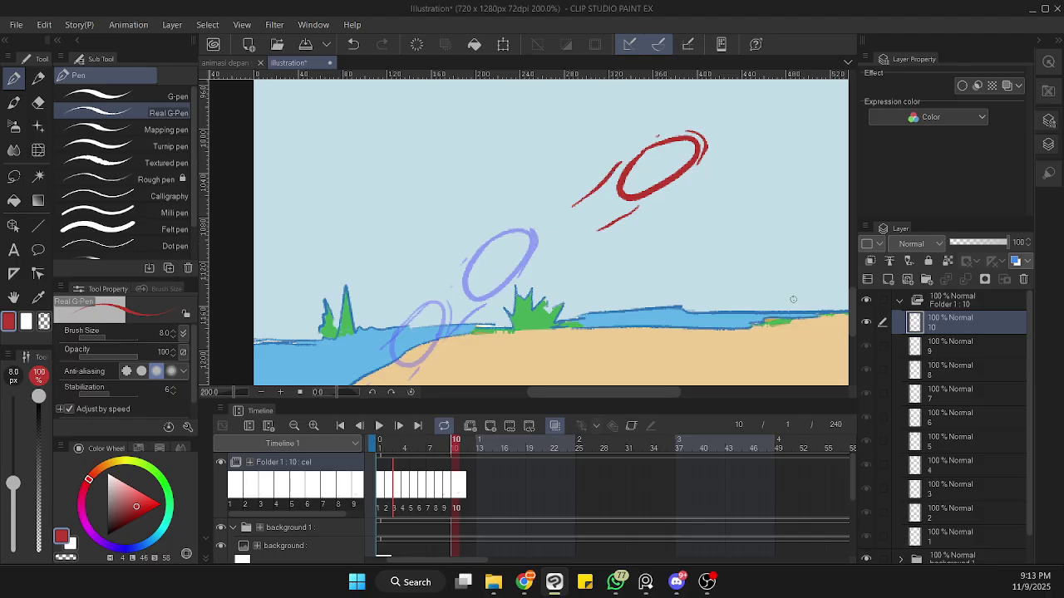
- Add cel 11 and draw a wide, slightly tilted red oval up and right of the cel 10 oval, with trailing speed lines
left_click_drag(684, 278, 580, 289)
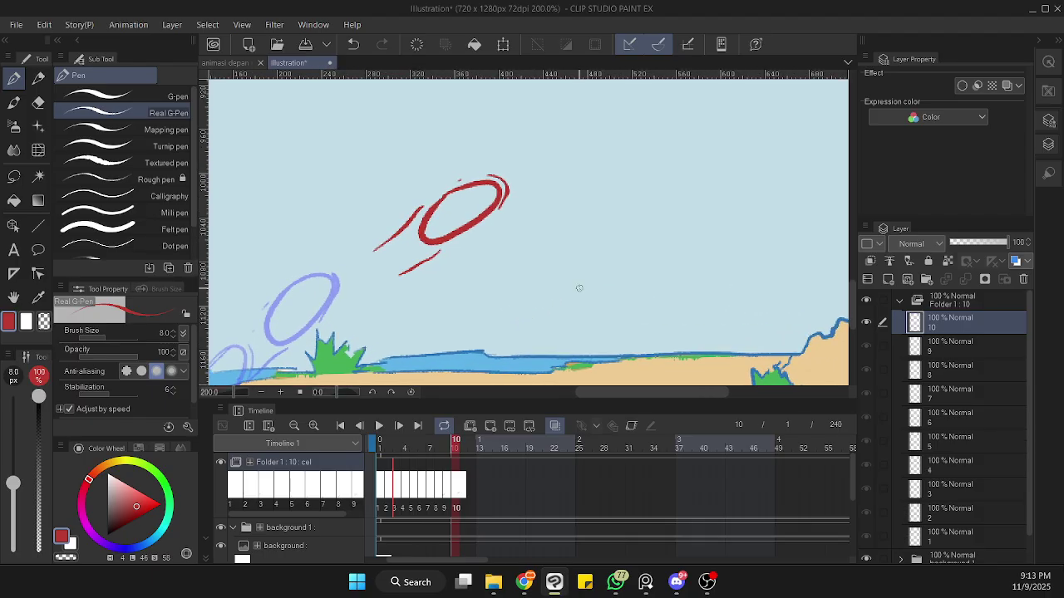
key("ctrl+shift+n")
left_click_drag(676, 156, 579, 189)
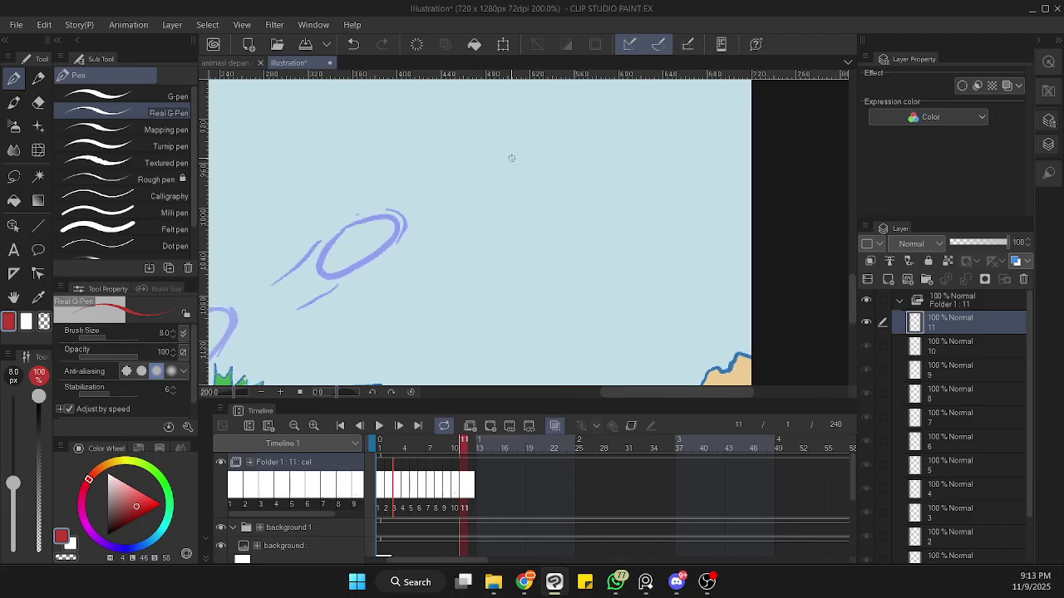
mouse_move(500, 156)
left_mouse_down()
mouse_move(554, 147)
mouse_move(579, 161)
mouse_move(551, 194)
mouse_move(485, 210)
mouse_move(521, 150)
left_mouse_up()
mouse_move(590, 155)
left_mouse_down()
mouse_move(581, 185)
mouse_move(557, 206)
mouse_move(437, 221)
mouse_move(358, 247)
left_mouse_up()
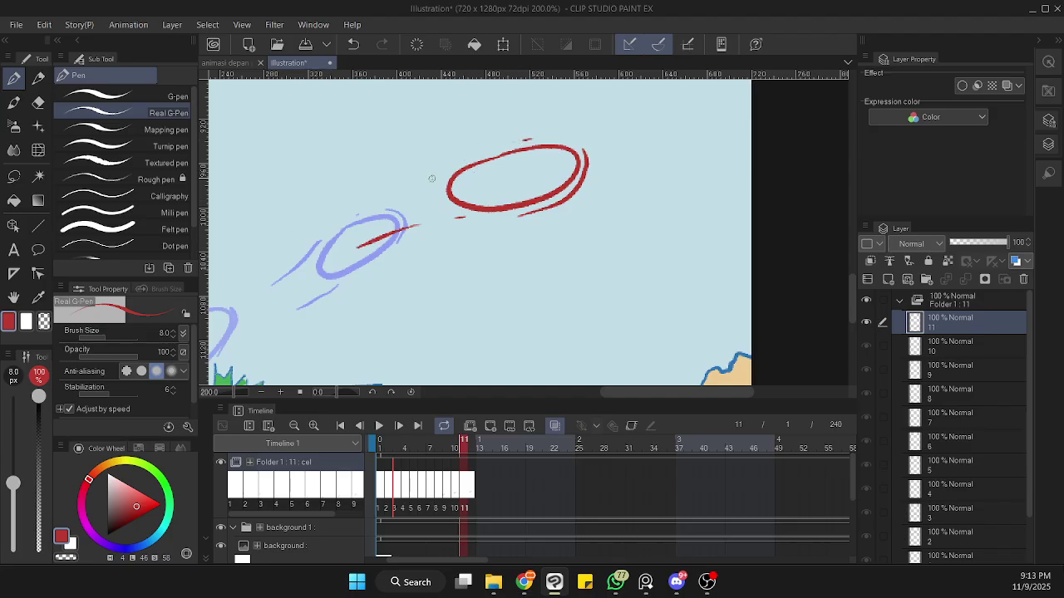
left_click_drag(463, 163, 387, 213)
mouse_move(407, 266)
left_mouse_down()
mouse_move(494, 227)
mouse_move(650, 193)
left_mouse_up()
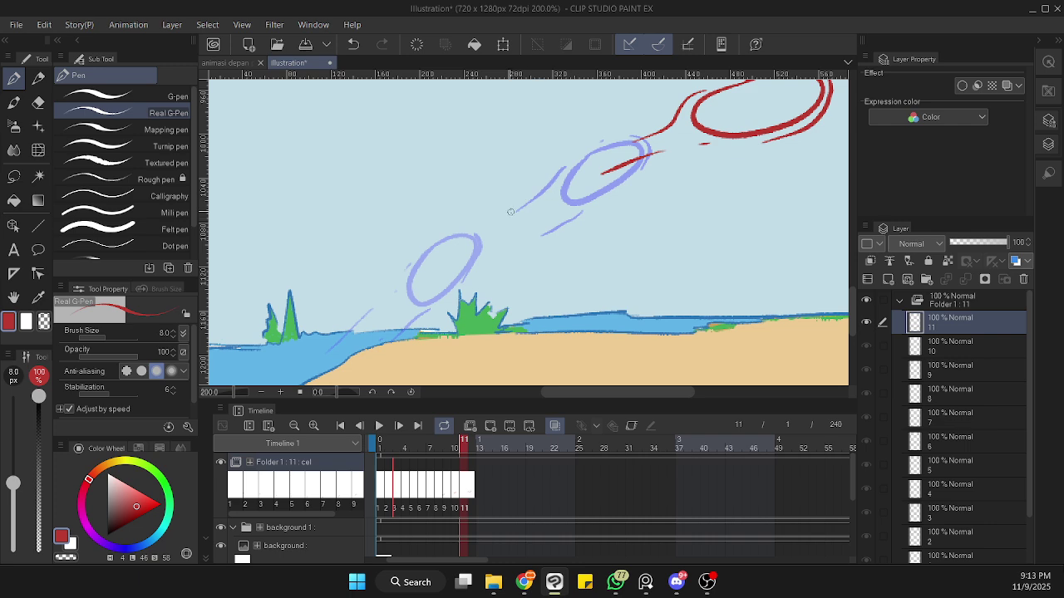
left_click_drag(508, 213, 324, 274)
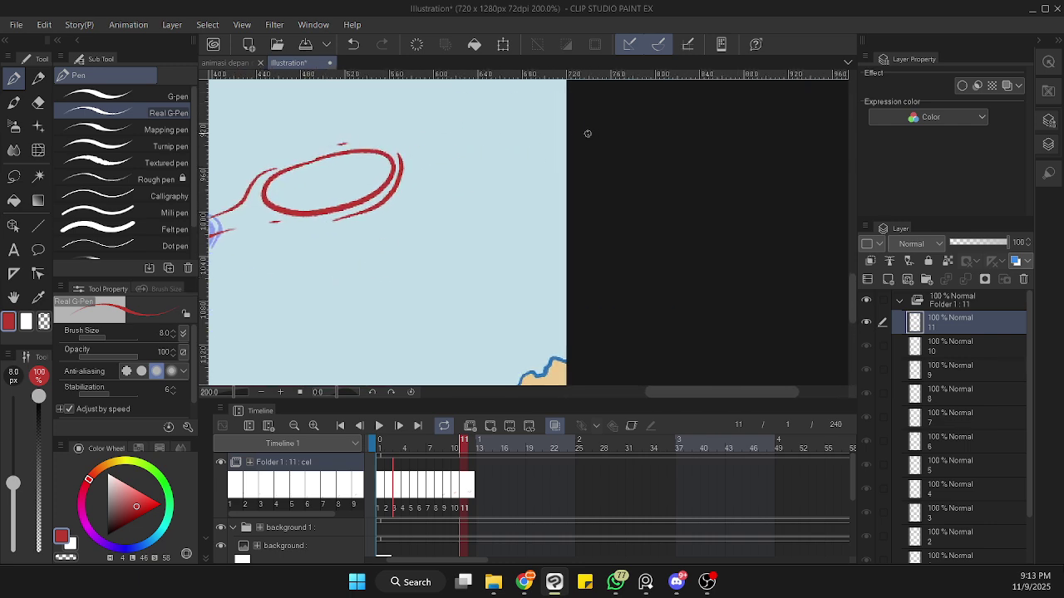
mouse_move(588, 134)
left_mouse_down()
mouse_move(542, 138)
mouse_move(518, 164)
left_mouse_up()
key("ctrl+z")
- Add cel 12 and draw a red oval cut off by the canvas's right edge, with long speed lines trailing back through the cel 11 oval
left_click_drag(521, 224, 565, 240)
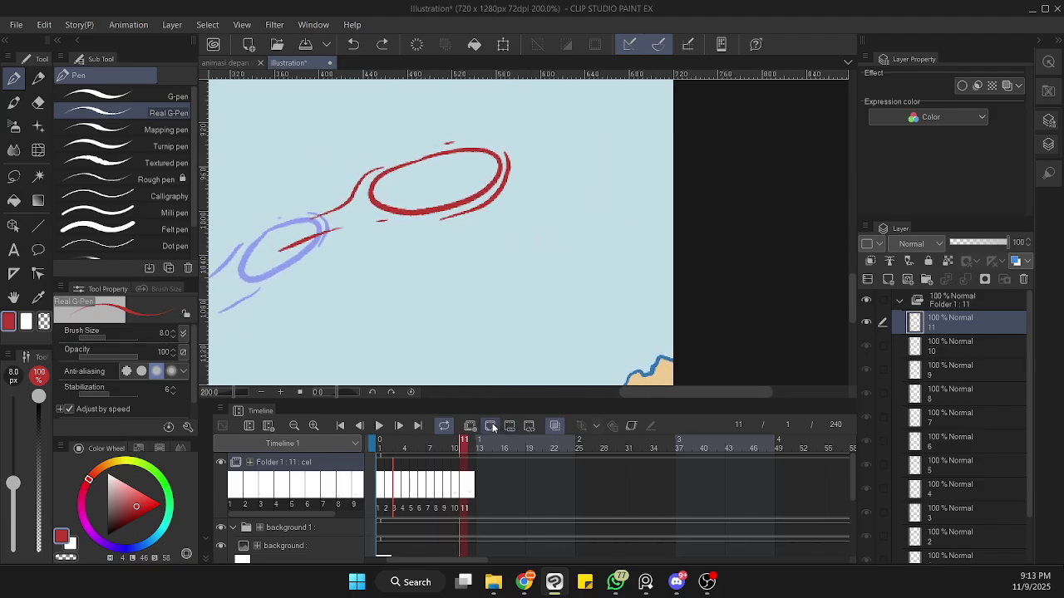
left_click(491, 425)
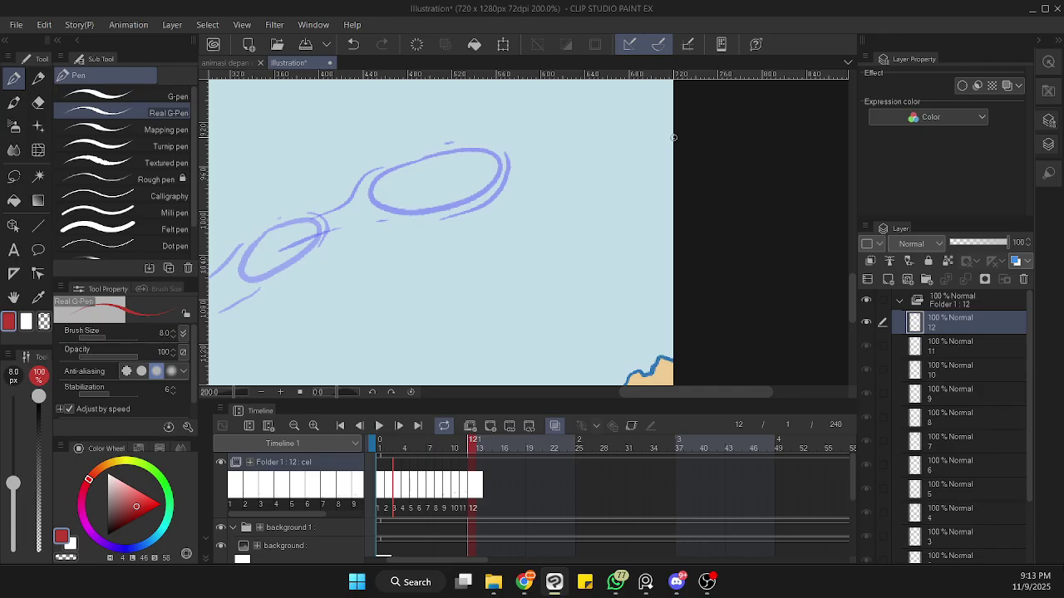
mouse_move(673, 132)
left_mouse_down()
mouse_move(625, 159)
mouse_move(644, 173)
mouse_move(716, 152)
mouse_move(660, 125)
left_mouse_up()
left_click_drag(684, 184, 549, 177)
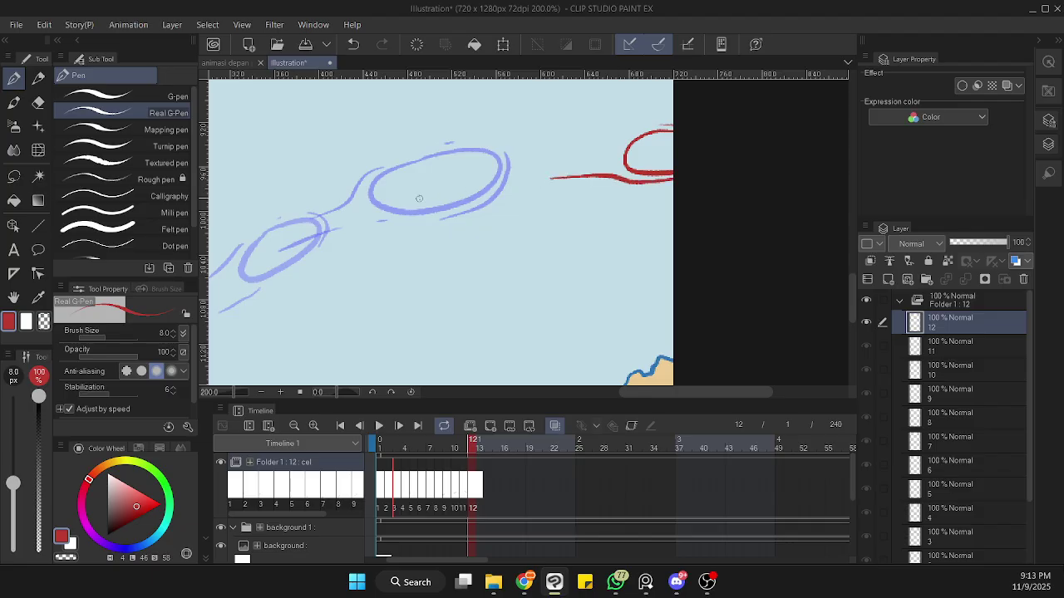
left_click_drag(475, 177, 298, 219)
mouse_move(672, 272)
left_mouse_down()
mouse_move(687, 208)
mouse_move(677, 261)
mouse_move(704, 217)
left_mouse_up()
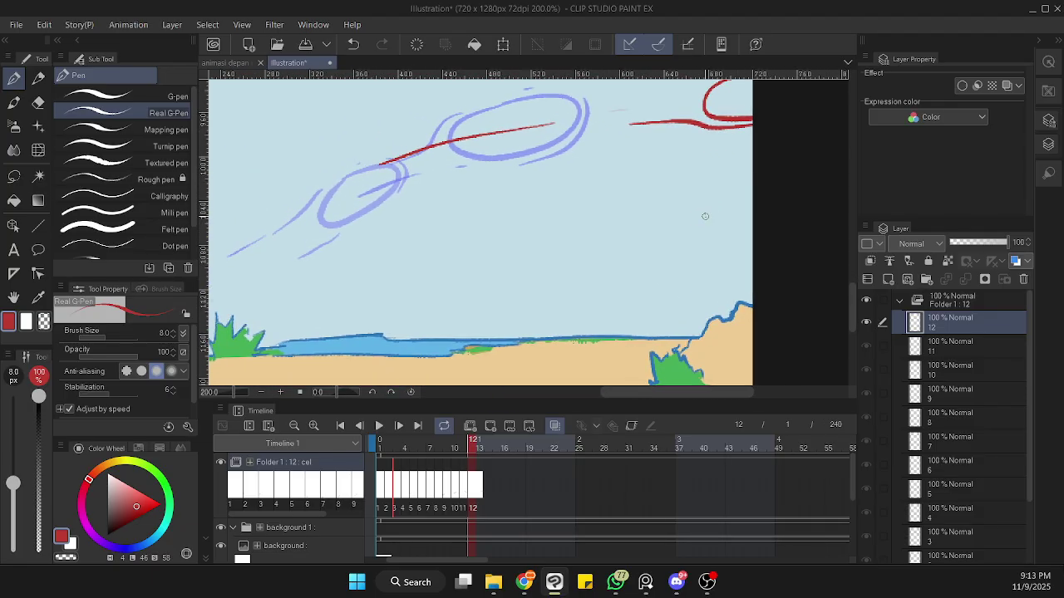
- Add cel 13 and draw only thin red speed lines trailing back from the canvas's right edge, without the ball
left_click_drag(772, 166, 689, 197)
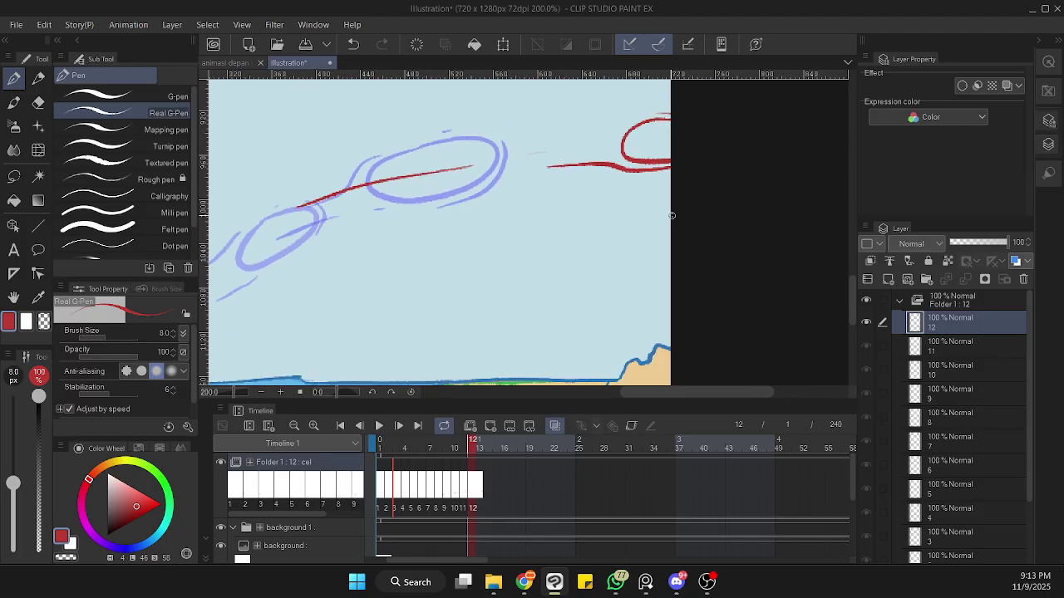
key("ctrl+alt+n")
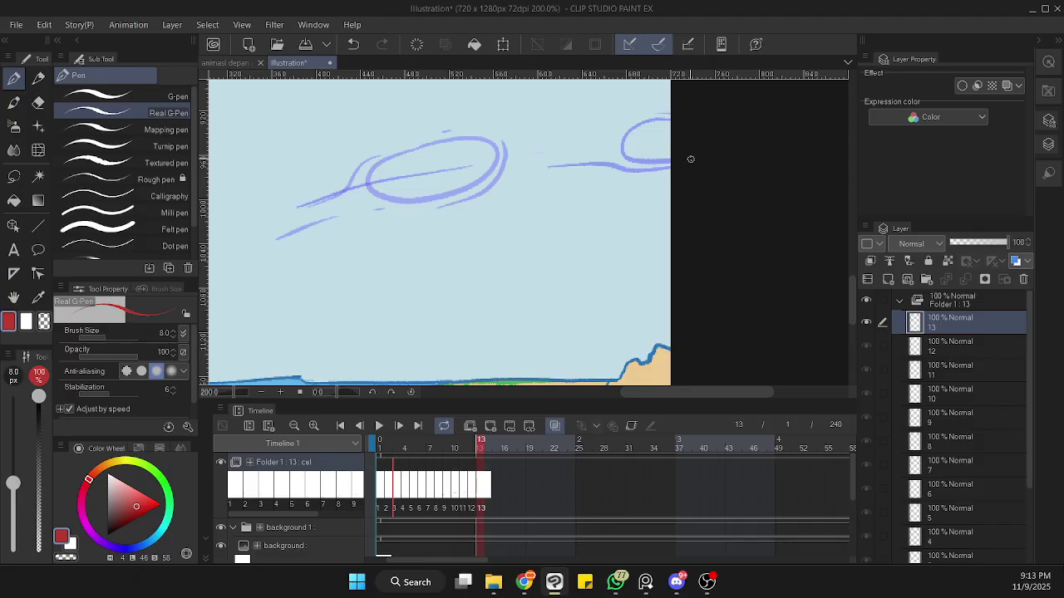
mouse_move(690, 159)
left_mouse_down()
mouse_move(670, 180)
mouse_move(544, 178)
left_mouse_up()
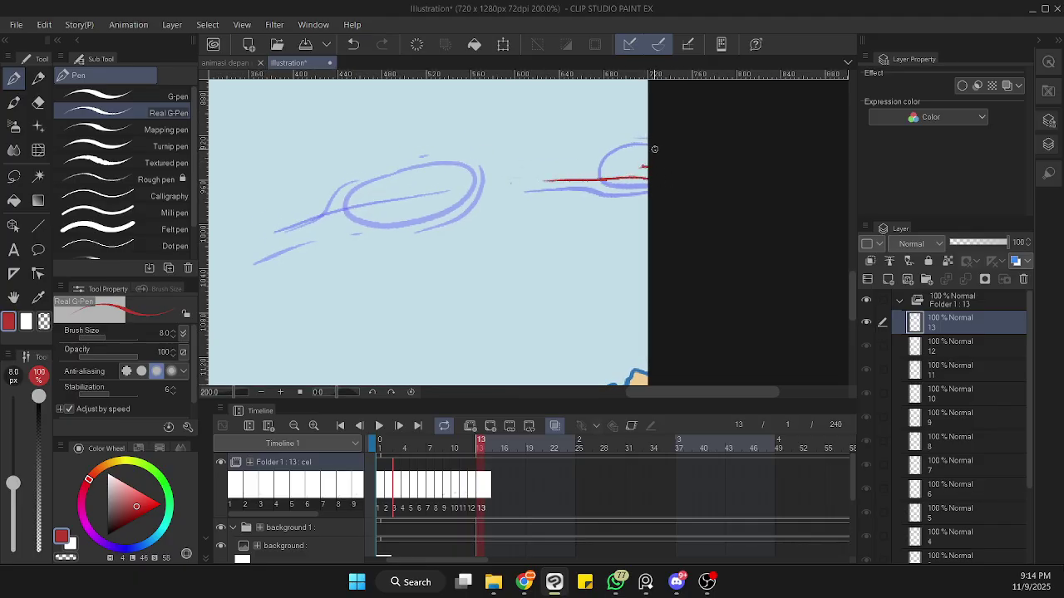
left_click_drag(480, 194, 411, 198)
- Add a blank cel 14 at frame 14 and check the ball's exit path against the whole beach scene
key("ctrl+shift+alt+n")
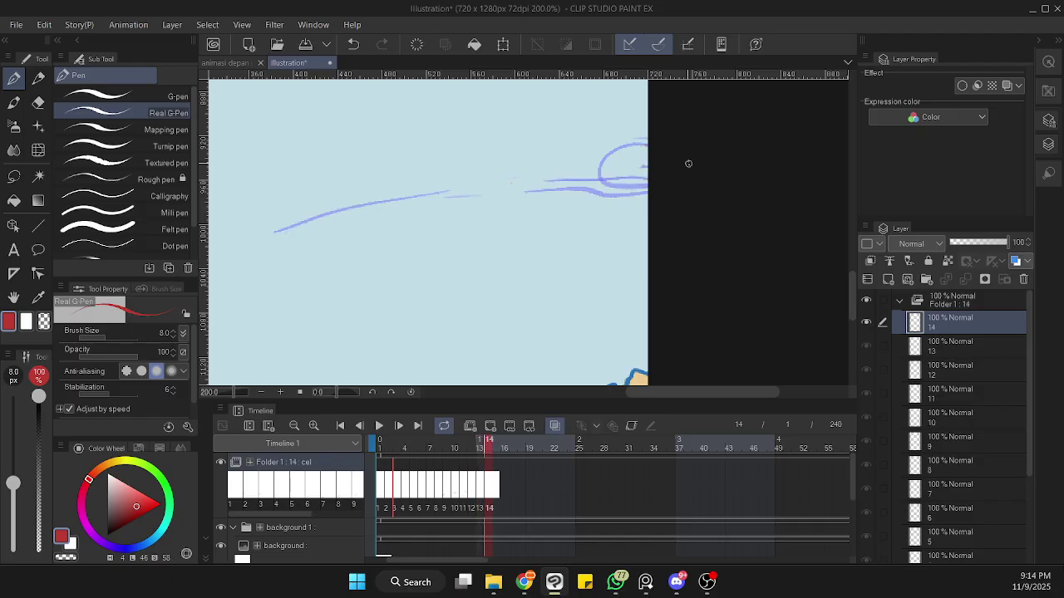
mouse_move(851, 281)
left_mouse_down()
mouse_move(853, 290)
mouse_move(839, 285)
left_mouse_up()
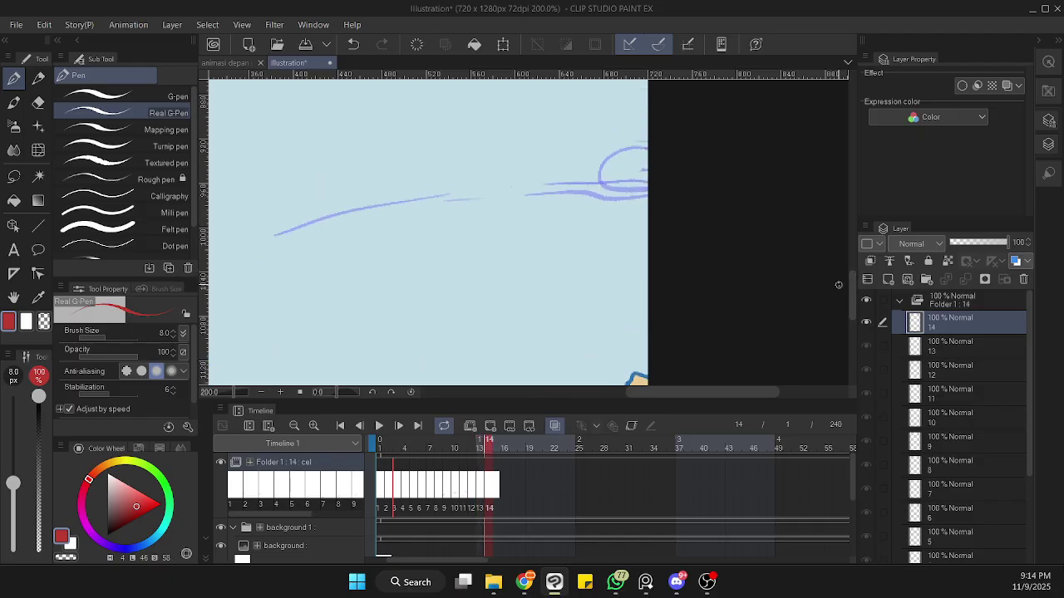
left_click_drag(737, 392, 642, 391)
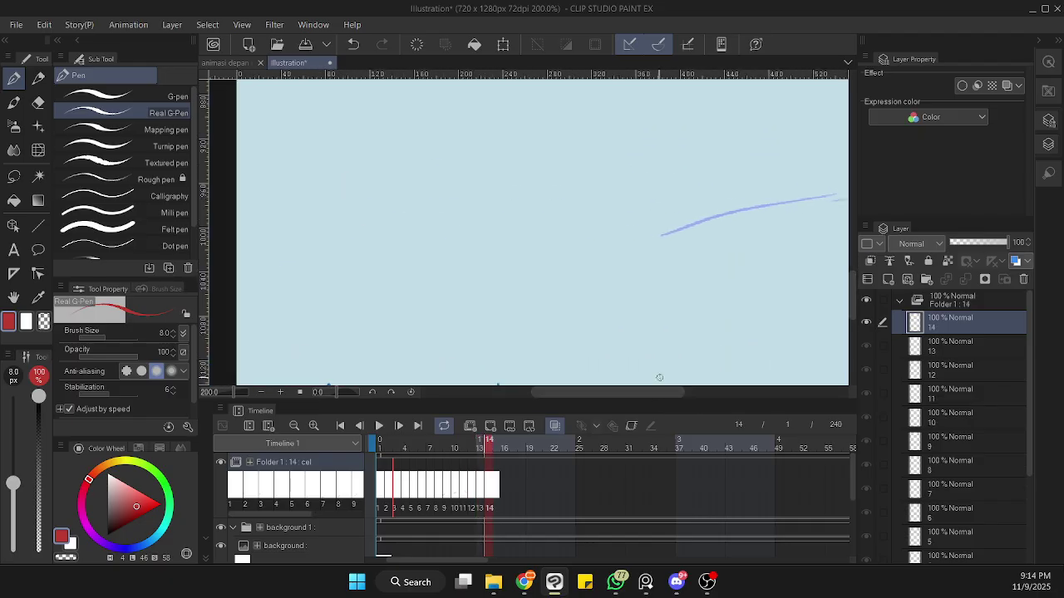
scroll(657, 361, "down", 2)
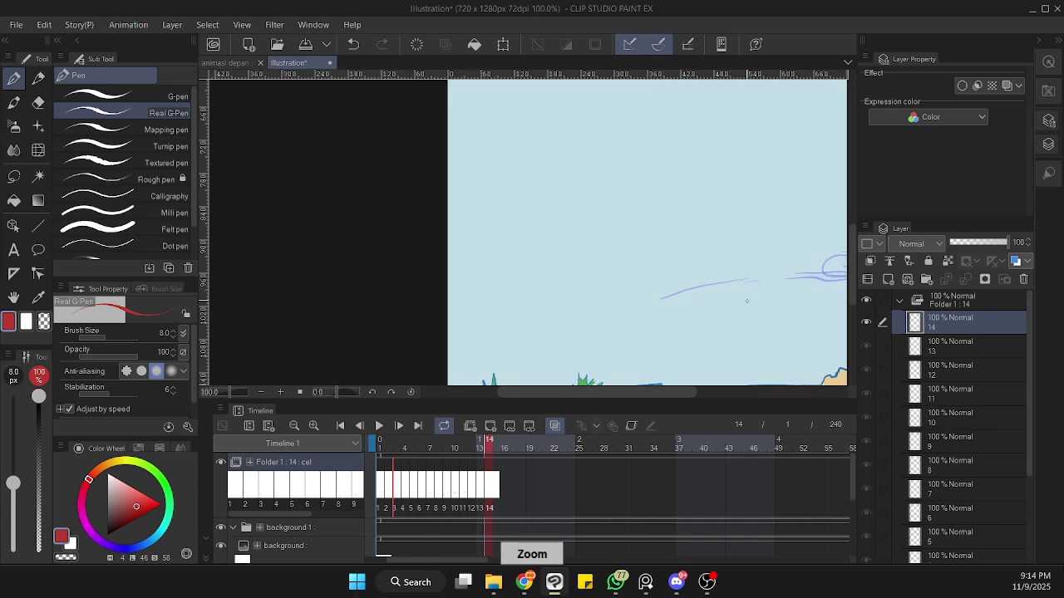
scroll(746, 301, "down", 3)
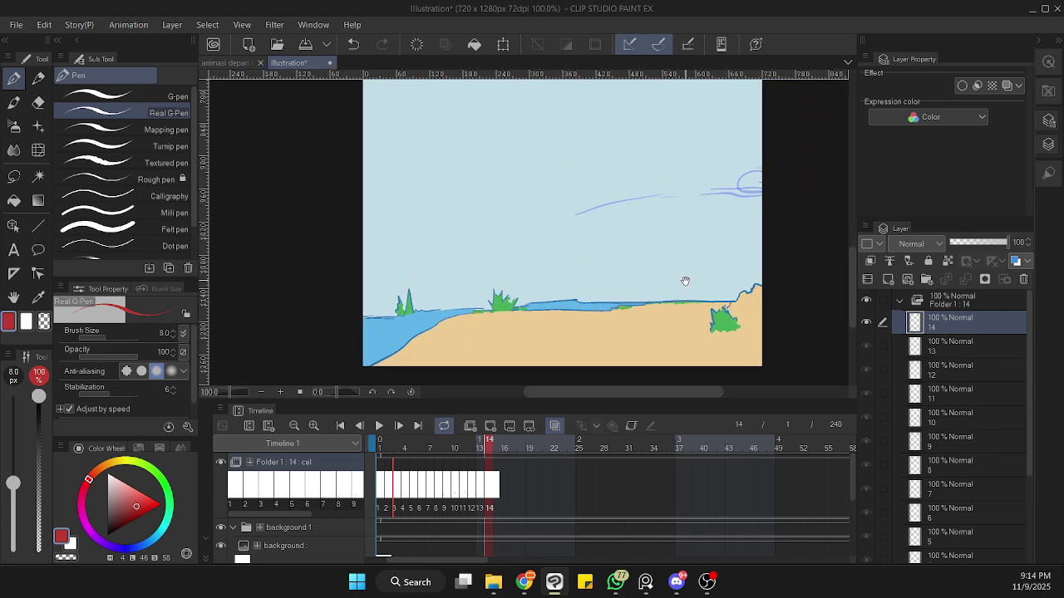
- Play back the bouncing ball animation, stop it, and return the playhead to frame 1
key("Return")
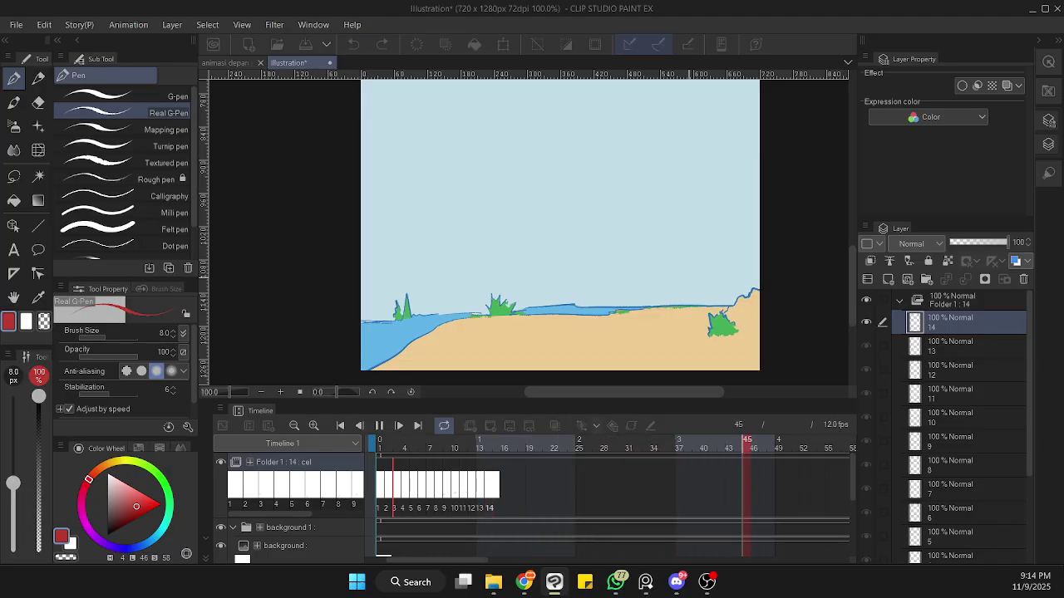
key("Return")
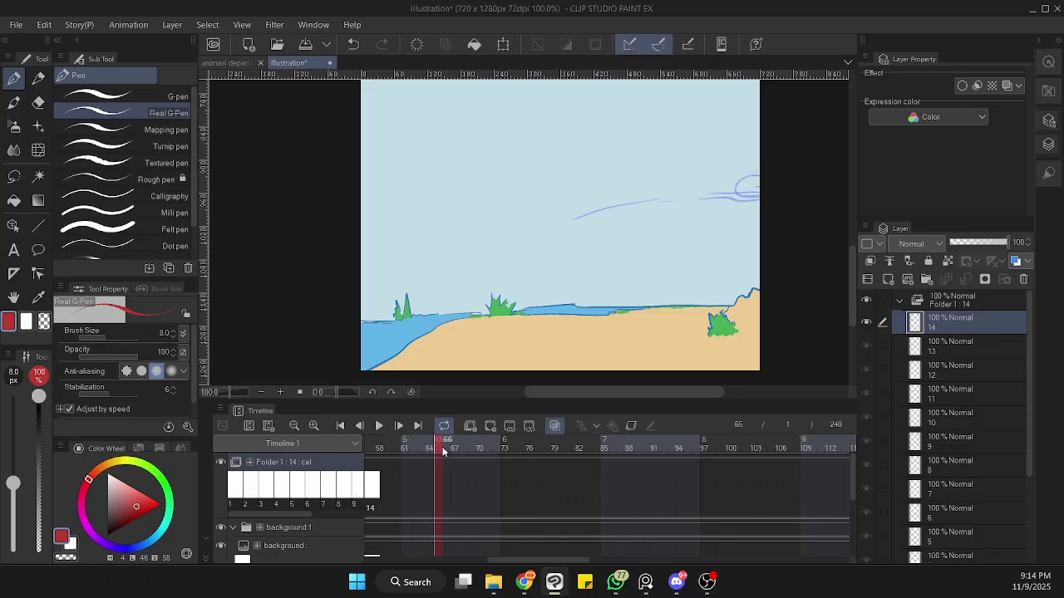
scroll(318, 451, "left", 7)
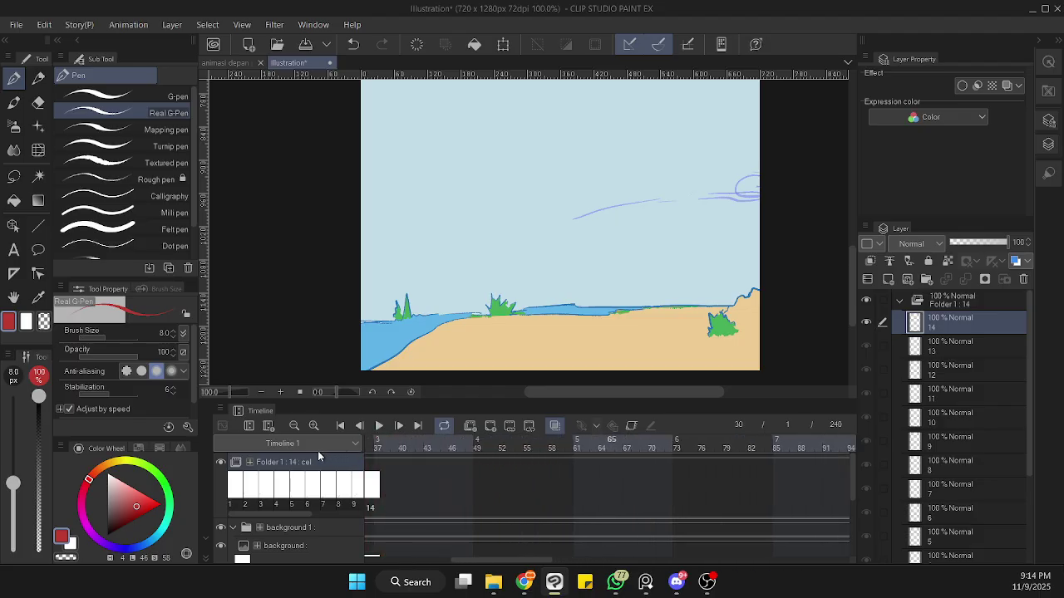
key("Left")
key("Left")
key("Left")
key("Left")
key("Left")
key("Left")
key("Left")
key("Left")
key("Left")
key("Left")
key("Left")
key("Left")
key("Left")
key("Left")
key("Left")
key("Left")
key("Left")
key("Left")
key("Left")
key("Left")
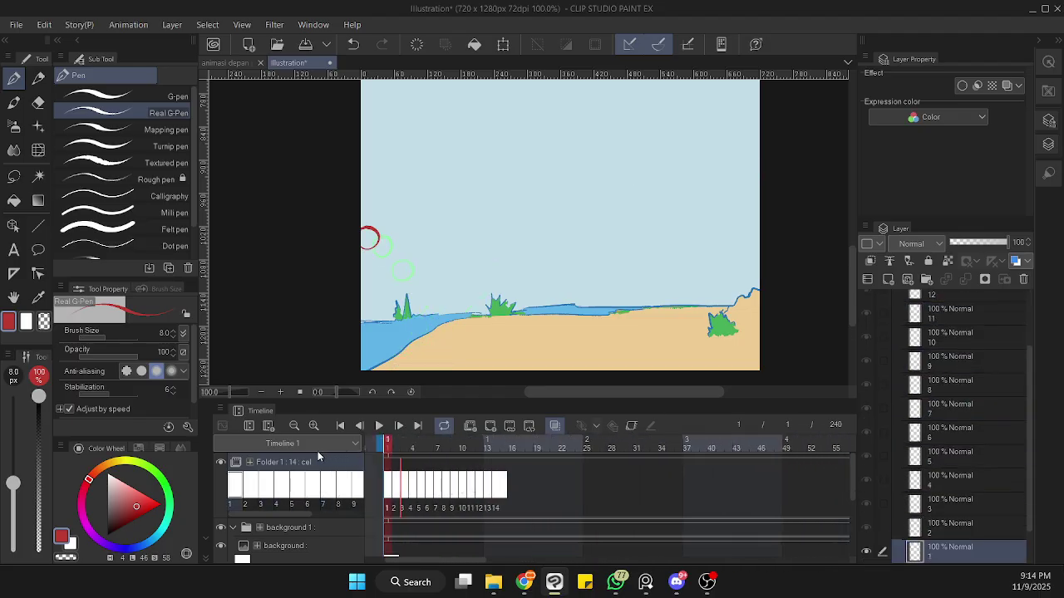
scroll(318, 452, "left", 4)
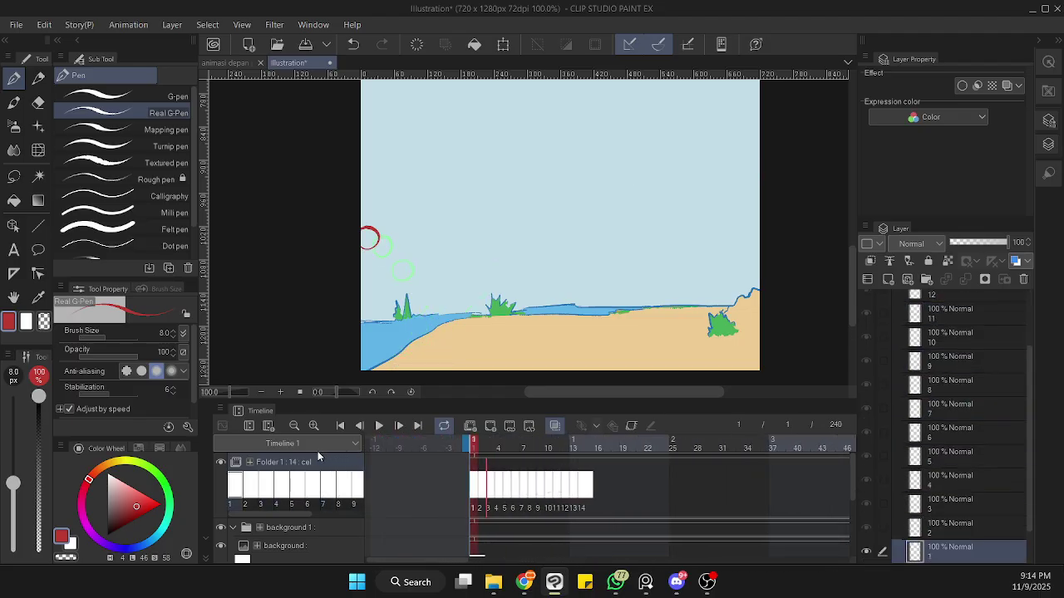
- Trim the timeline so that it ends at frame 14, the last drawn cel
left_click(604, 450)
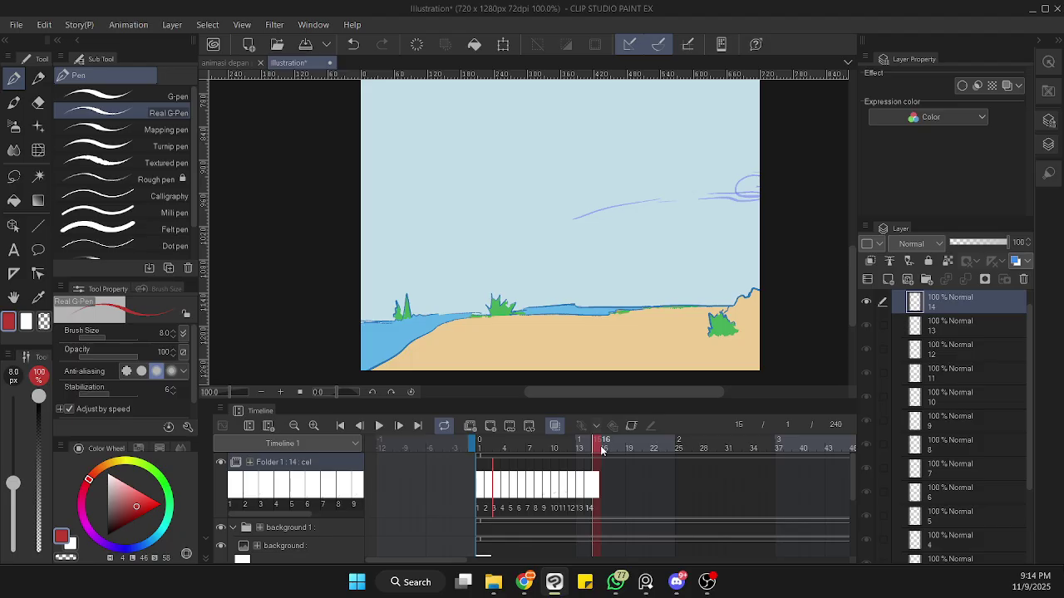
right_click(597, 450)
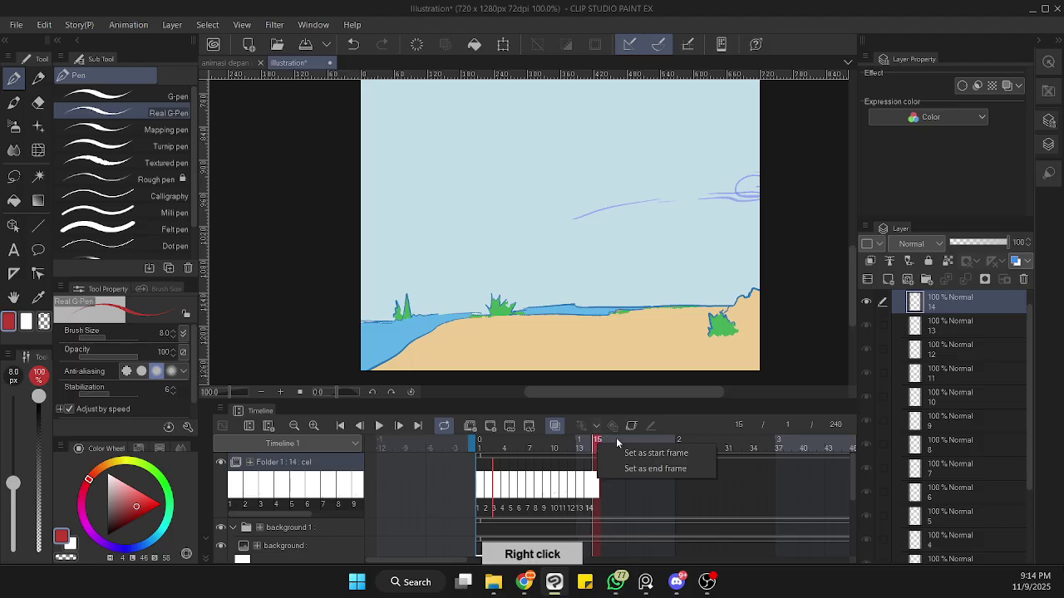
left_click(656, 469)
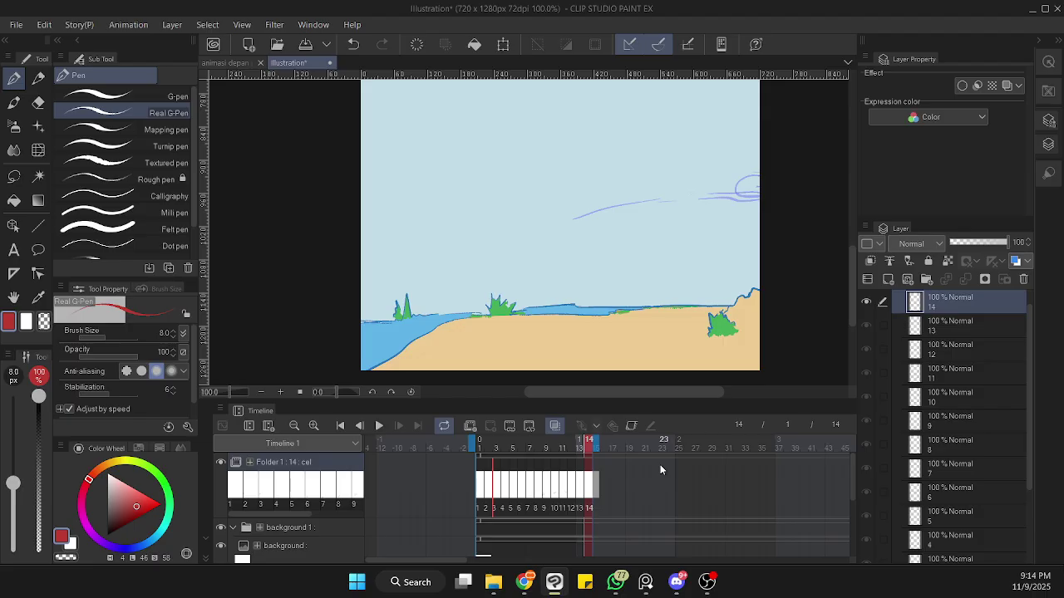
- Check cels 13 and 14 at the end of the timeline and play back the trimmed animation
left_click(582, 492)
left_click(588, 492)
left_click(584, 492)
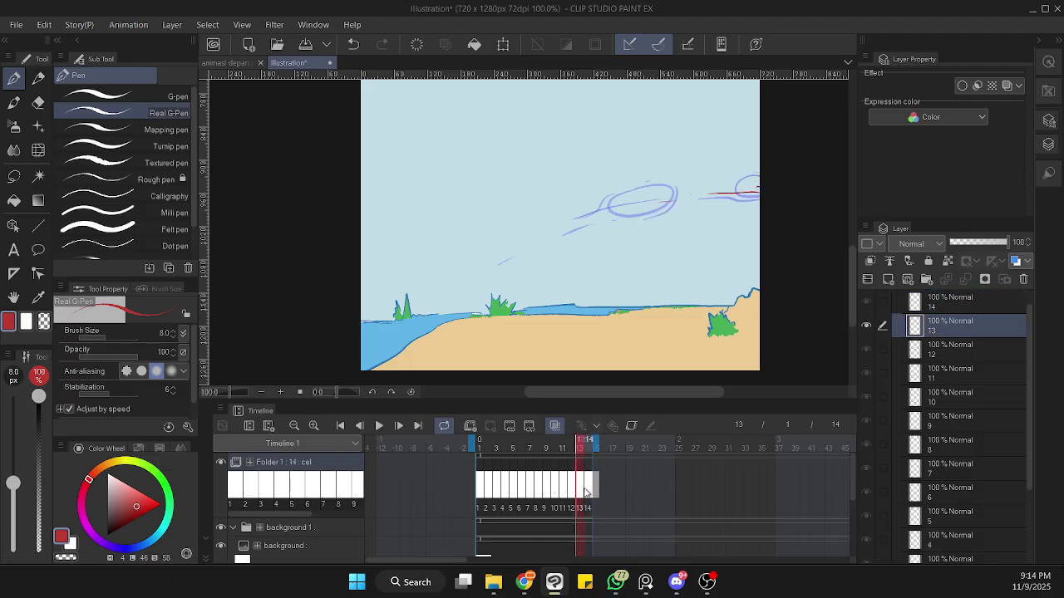
left_click(594, 492)
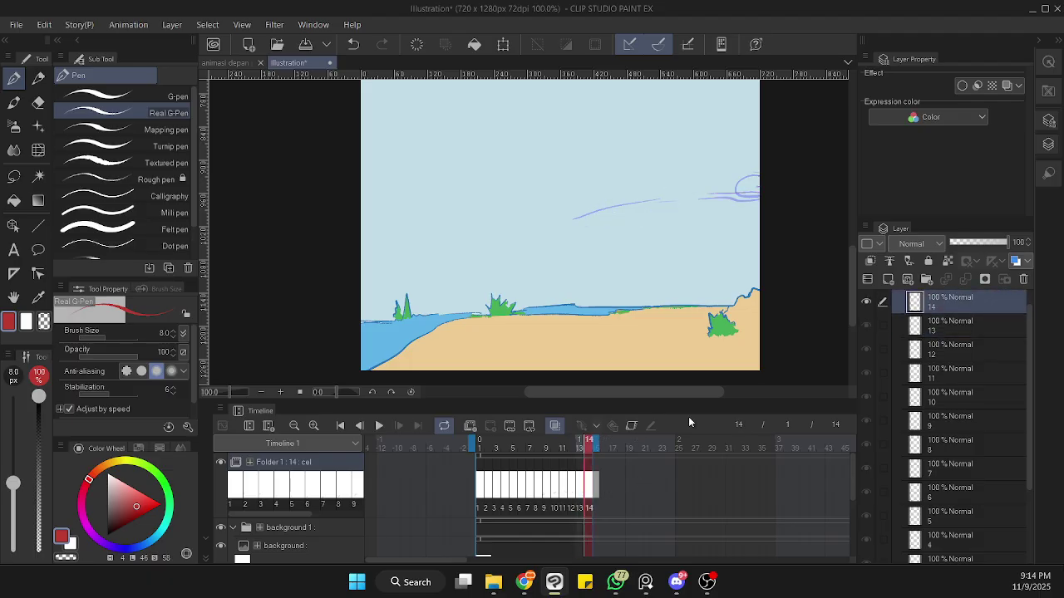
left_click(378, 427)
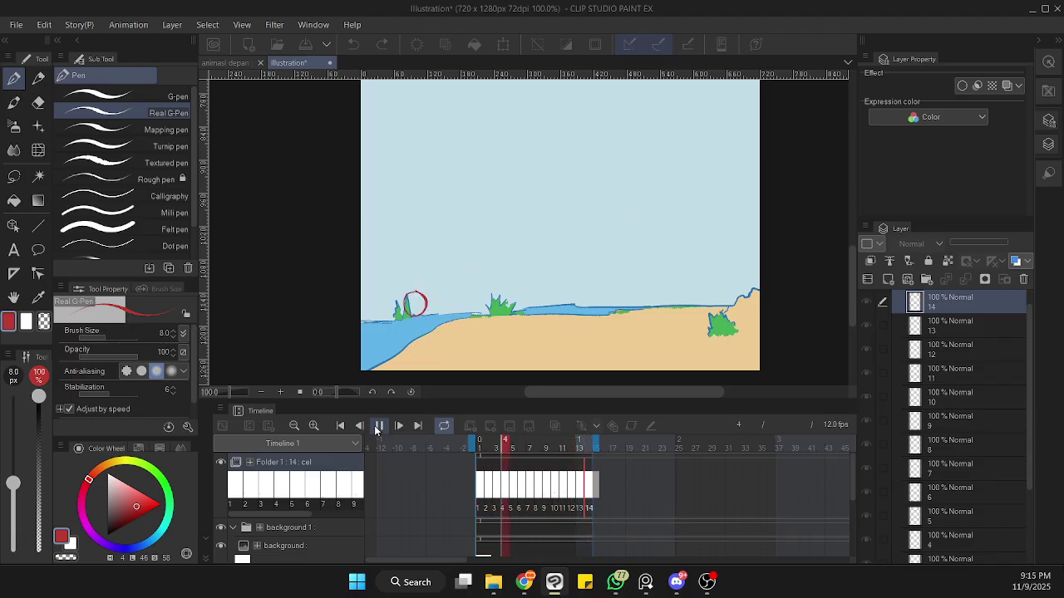
left_click(378, 427)
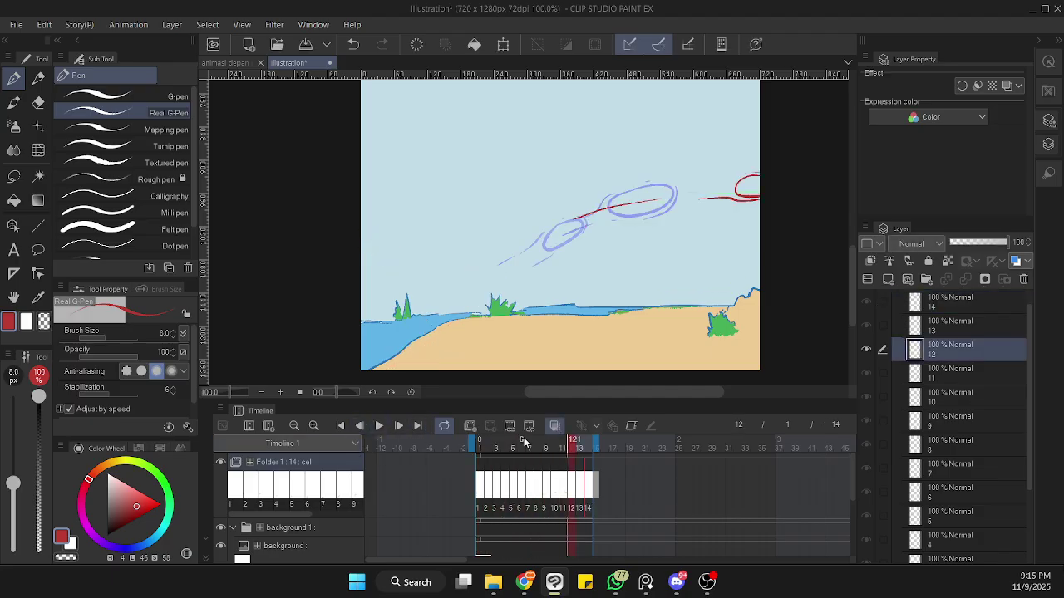
- Step through frames 5 to 7 and examine the ball's squash and splash on the sand up close and within the whole scene
left_click(511, 449)
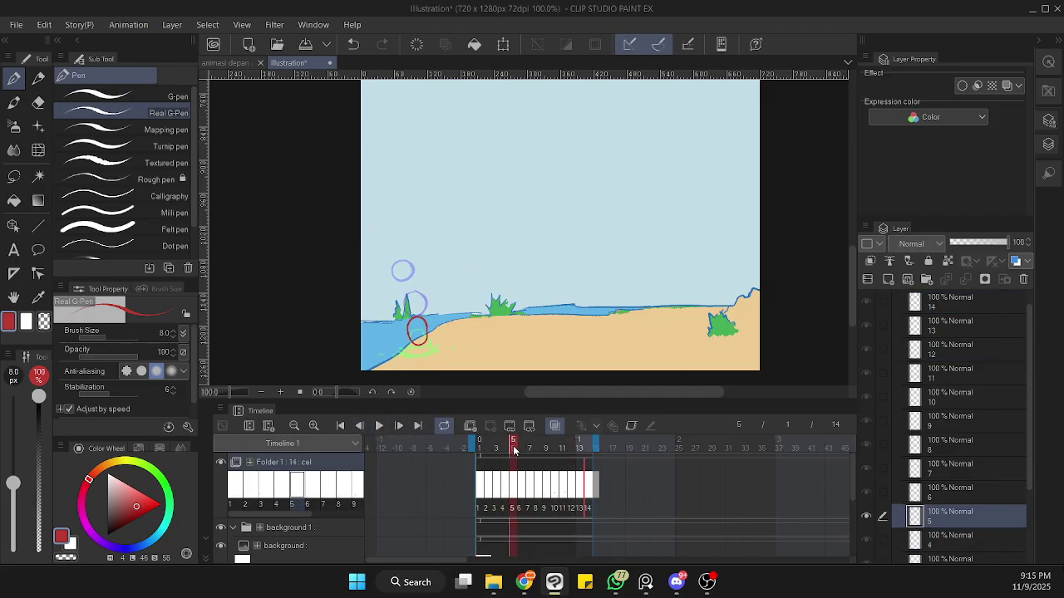
left_click(520, 449)
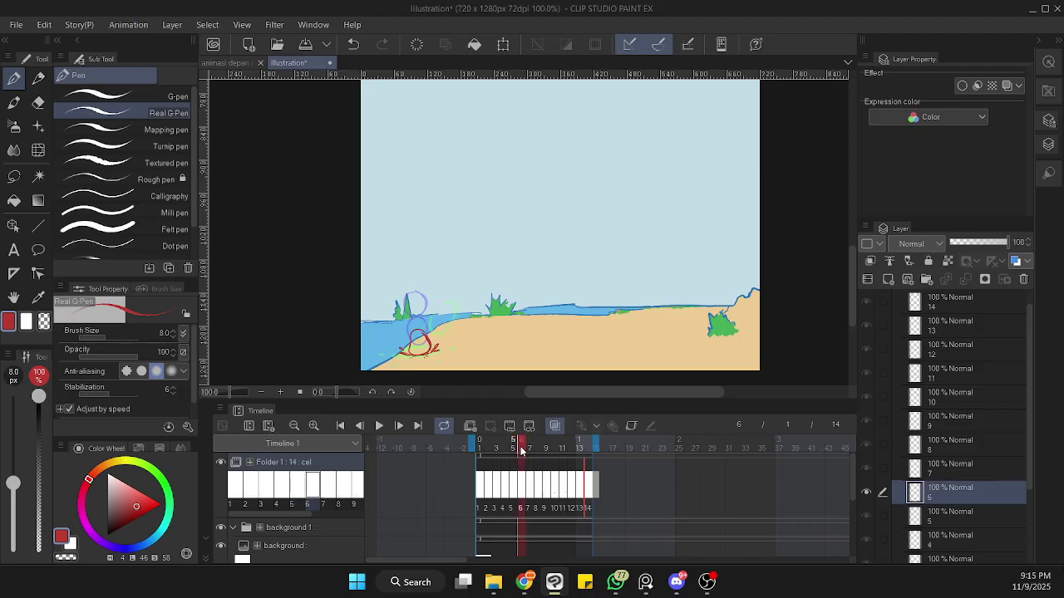
left_click(527, 449)
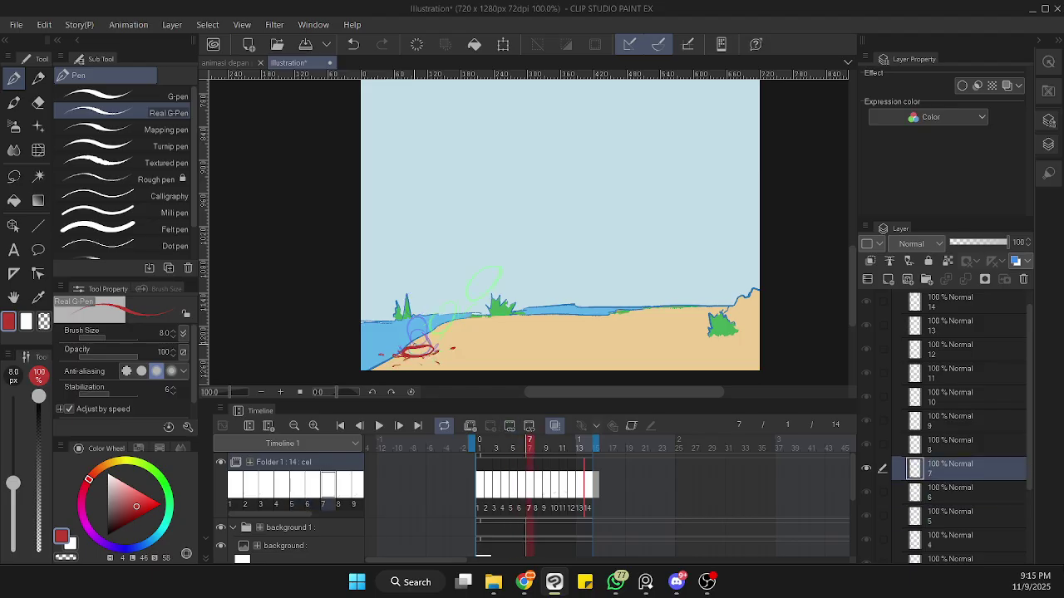
scroll(479, 347, "up", 6)
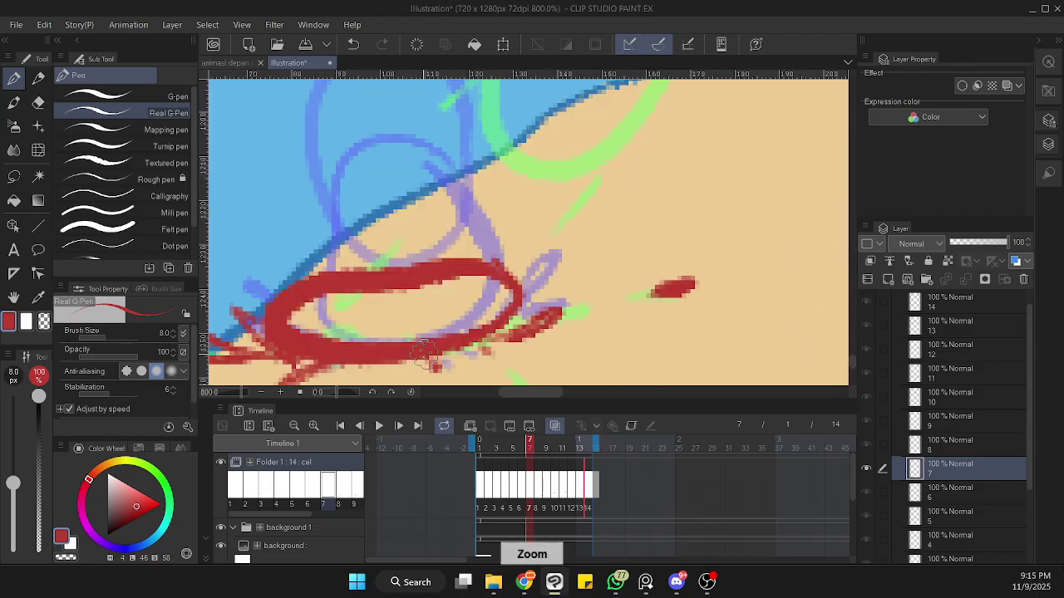
scroll(478, 347, "down", 2)
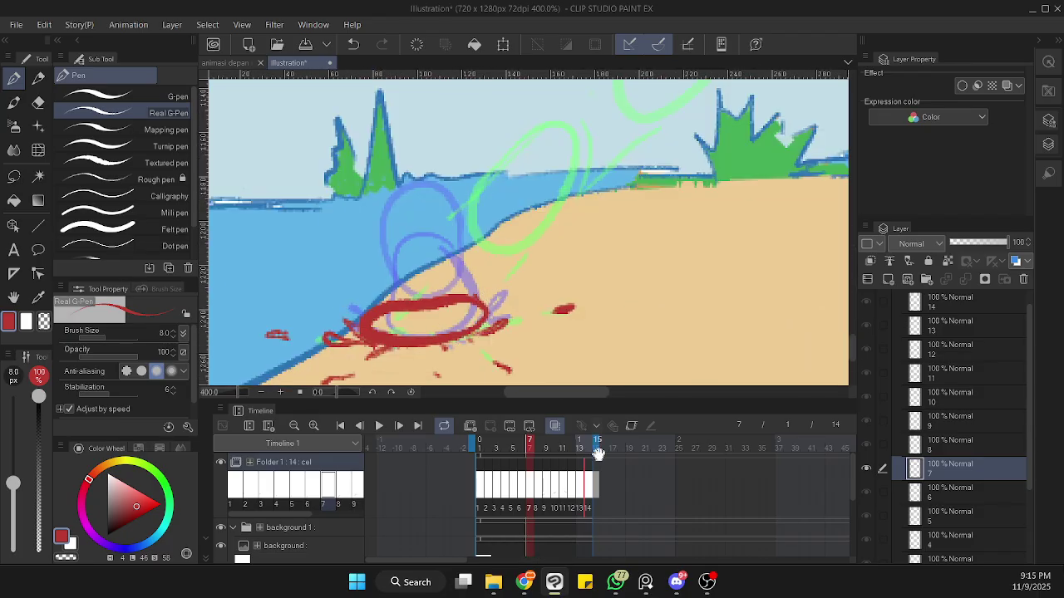
key("ctrl+minus")
key("ctrl+minus")
left_click_drag(698, 301, 594, 332)
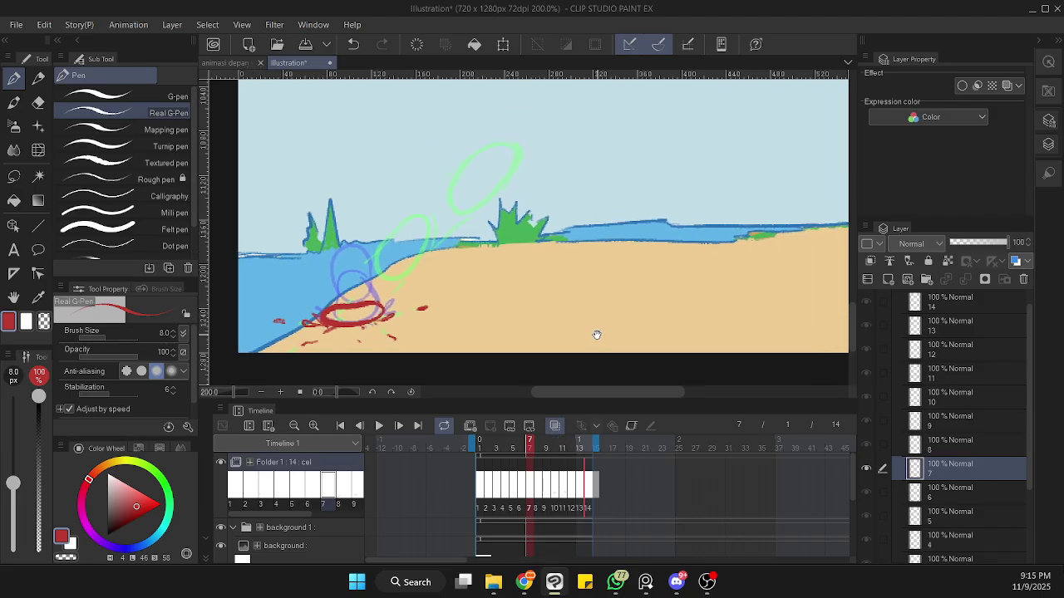
scroll(606, 330, "down", 1)
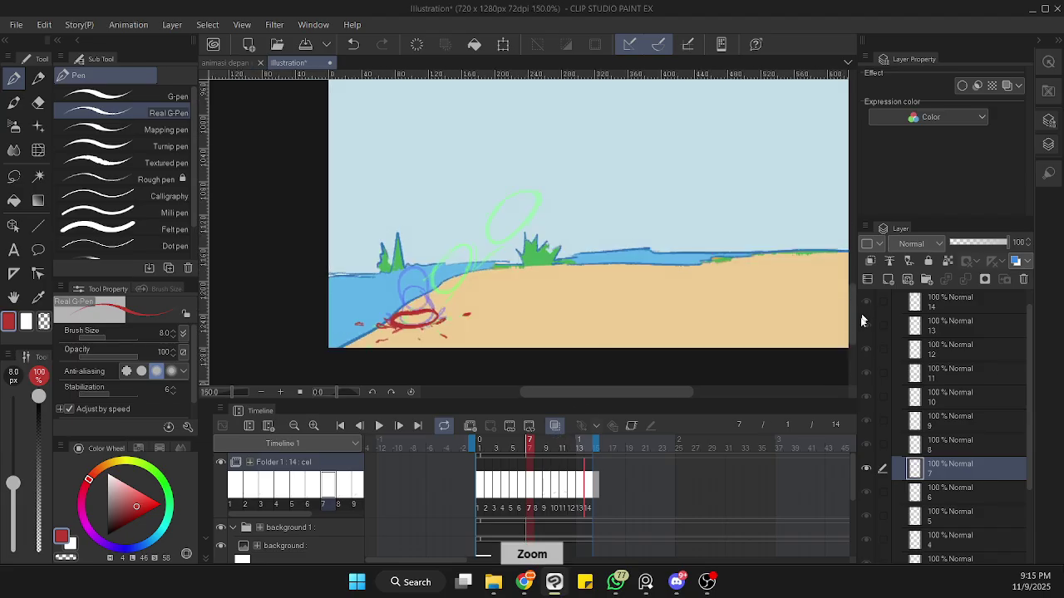
scroll(851, 320, "up", 1)
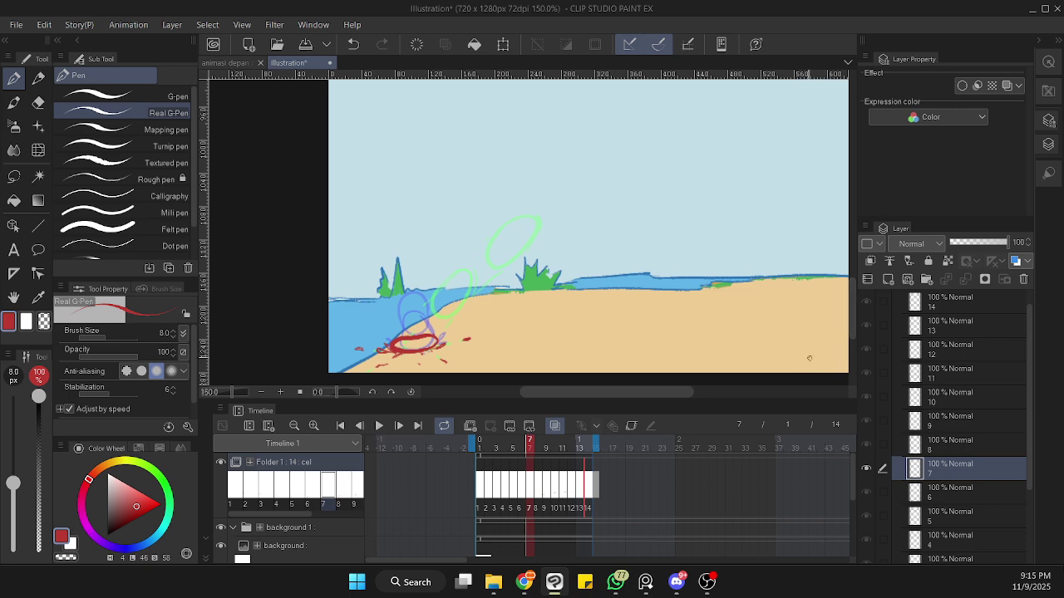
scroll(851, 331, "down", 1)
left_click_drag(803, 332, 678, 320)
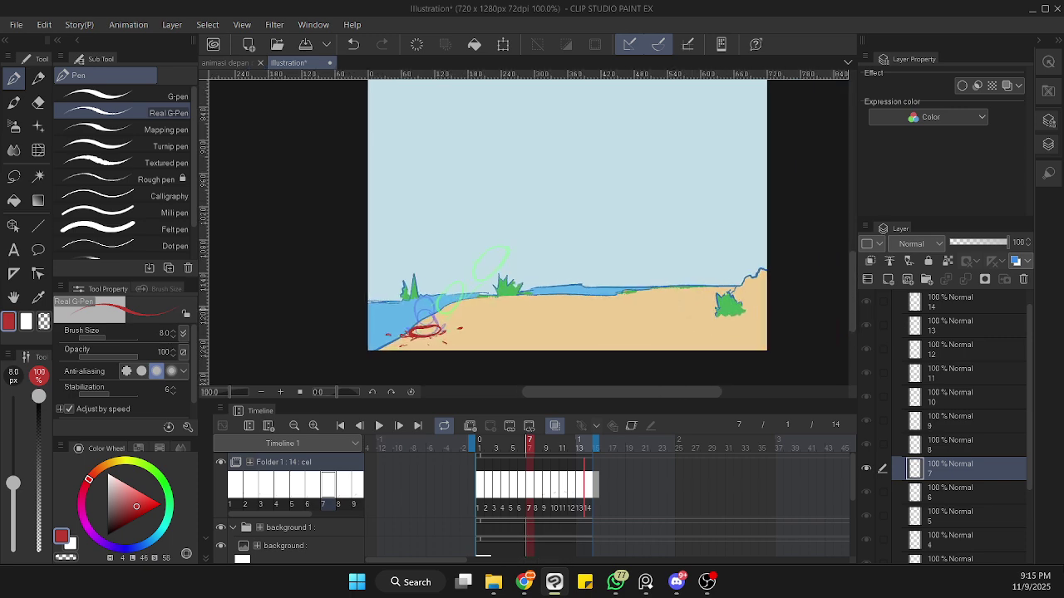
- Play back the bouncing ball animation and watch it at several zoom levels before stopping playback
scroll(841, 309, "up", 1)
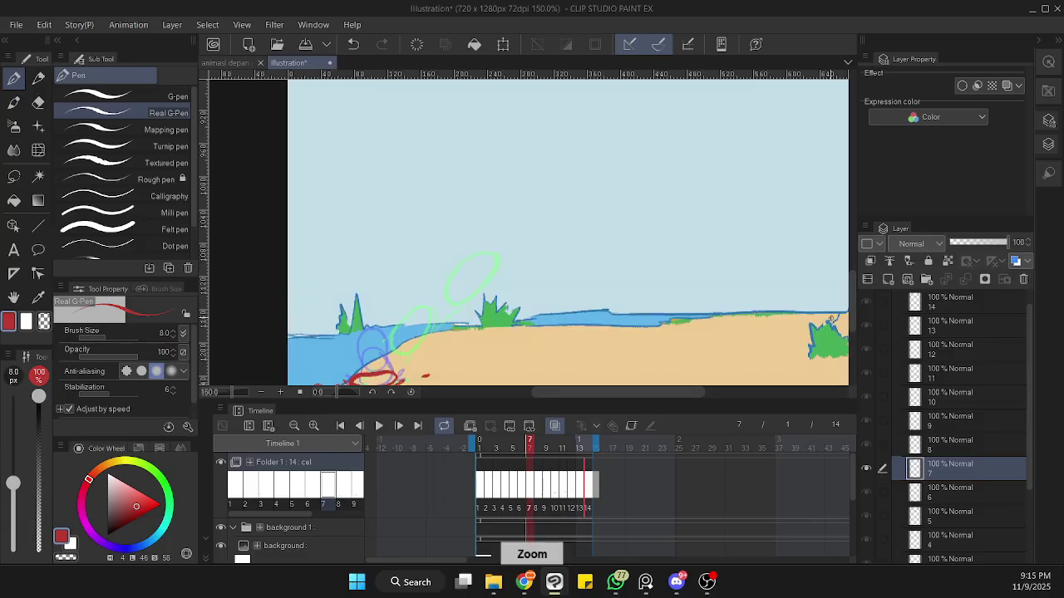
left_click_drag(790, 321, 720, 286)
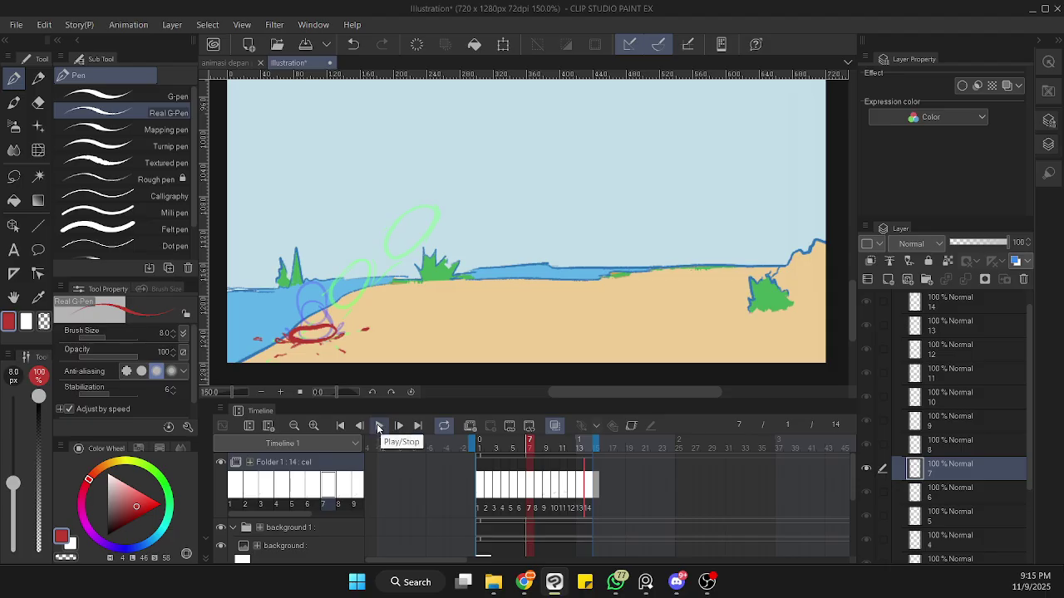
left_click(378, 426)
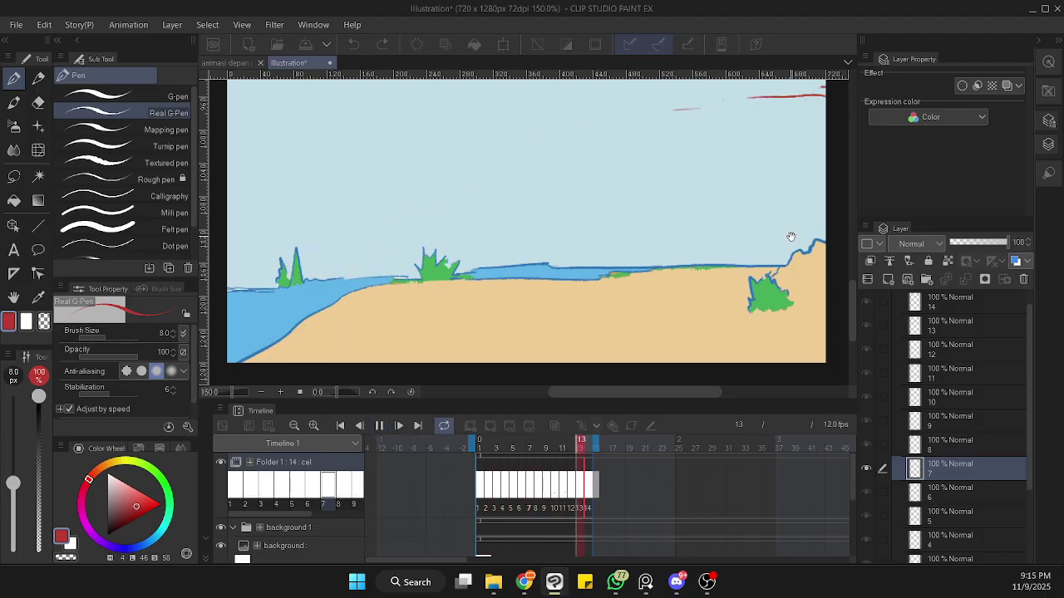
scroll(831, 264, "down", 1)
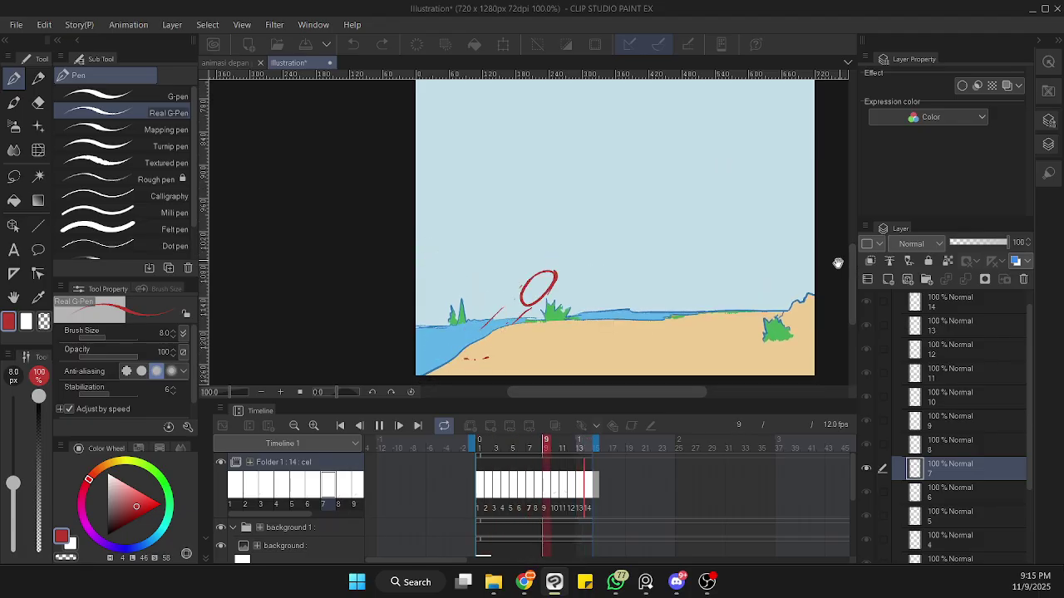
scroll(838, 262, "down", 3)
left_click_drag(807, 280, 670, 314)
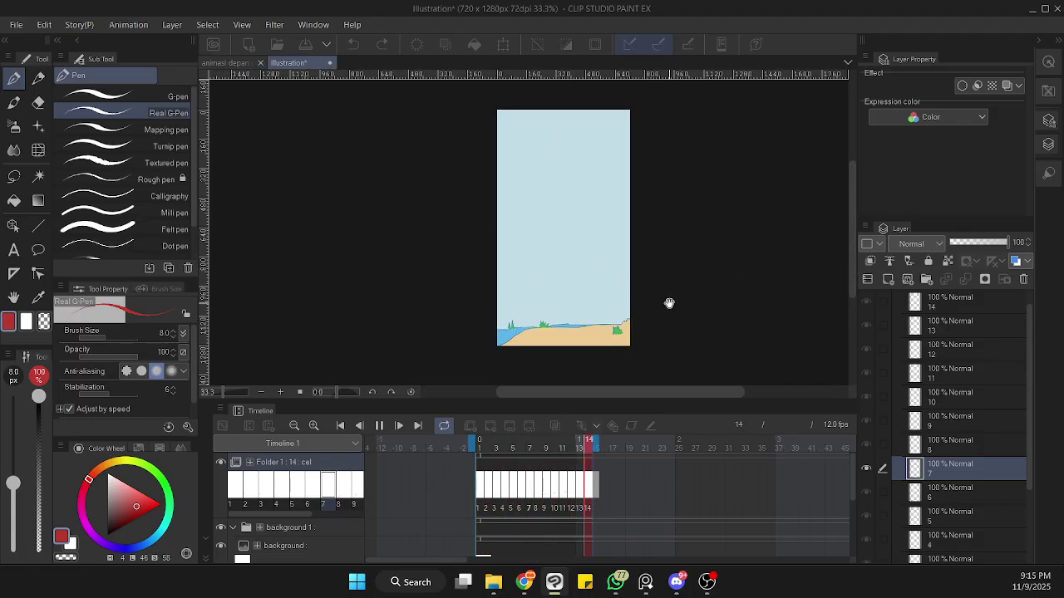
scroll(669, 304, "up", 1)
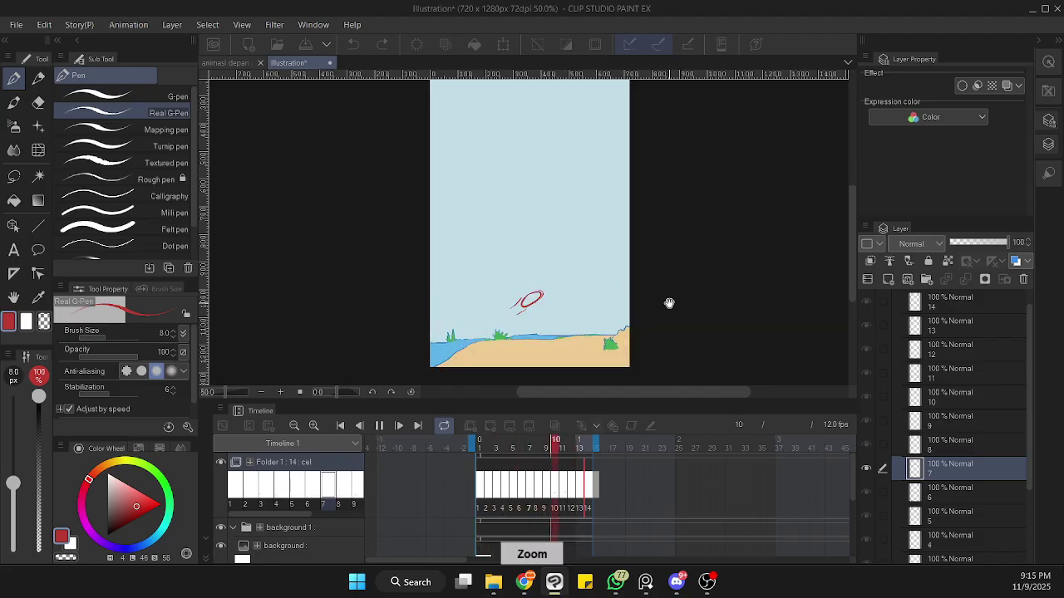
left_click_drag(557, 308, 570, 304)
scroll(591, 297, "up", 1)
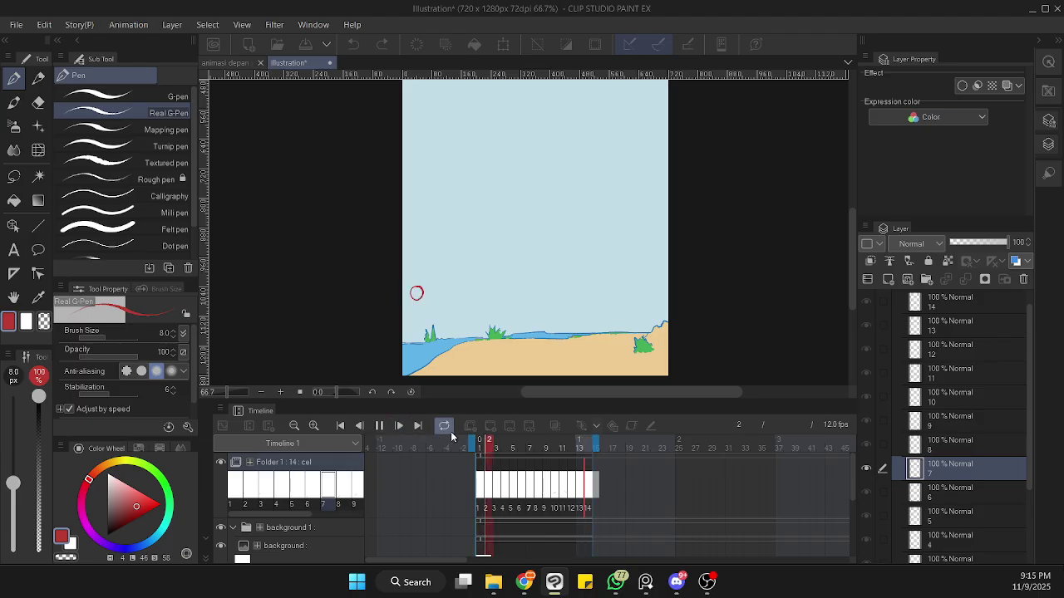
key("space")
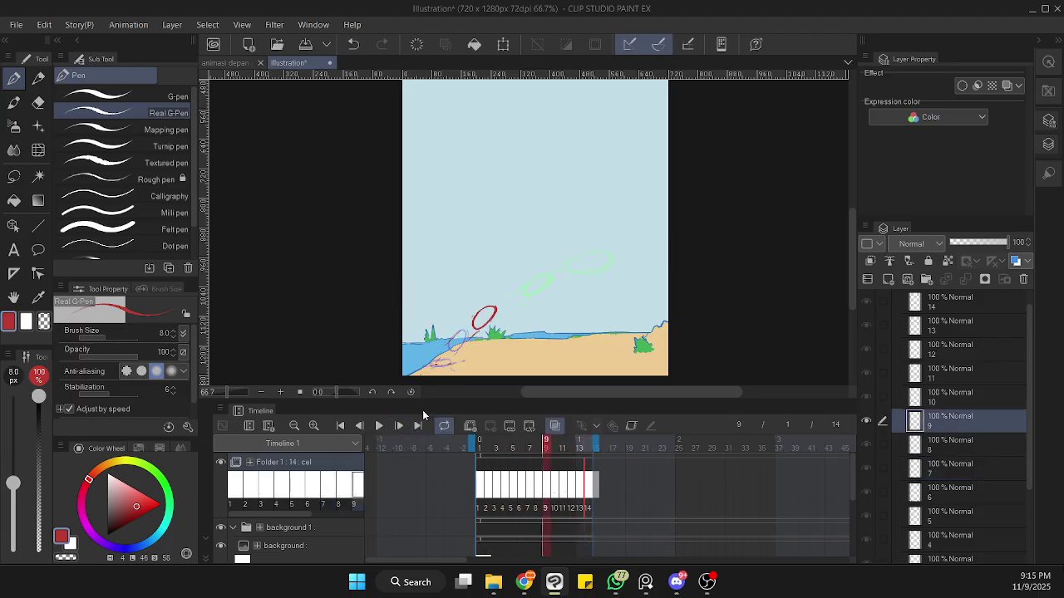
- Go to frame 1 and set up the Fill tool's Refer other layers option with an orange colour
left_click(480, 450)
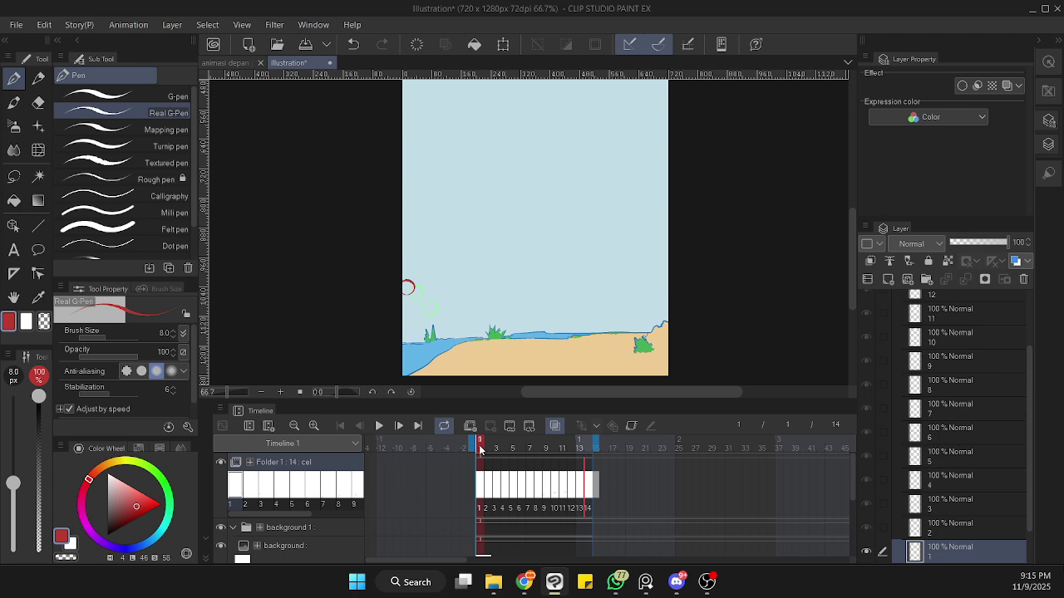
left_click_drag(1030, 413, 1022, 440)
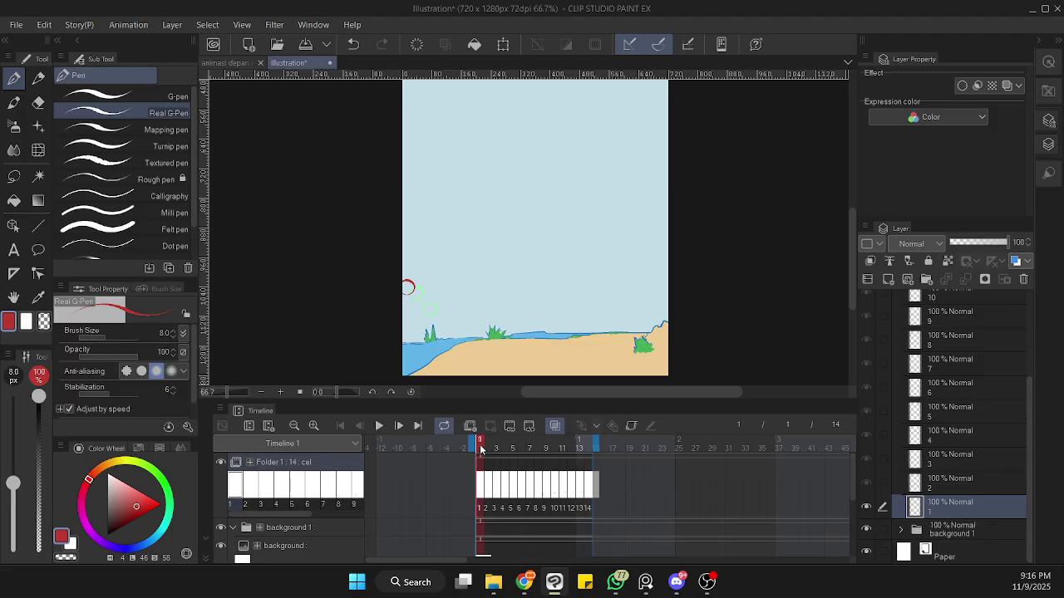
scroll(408, 288, "up", 7)
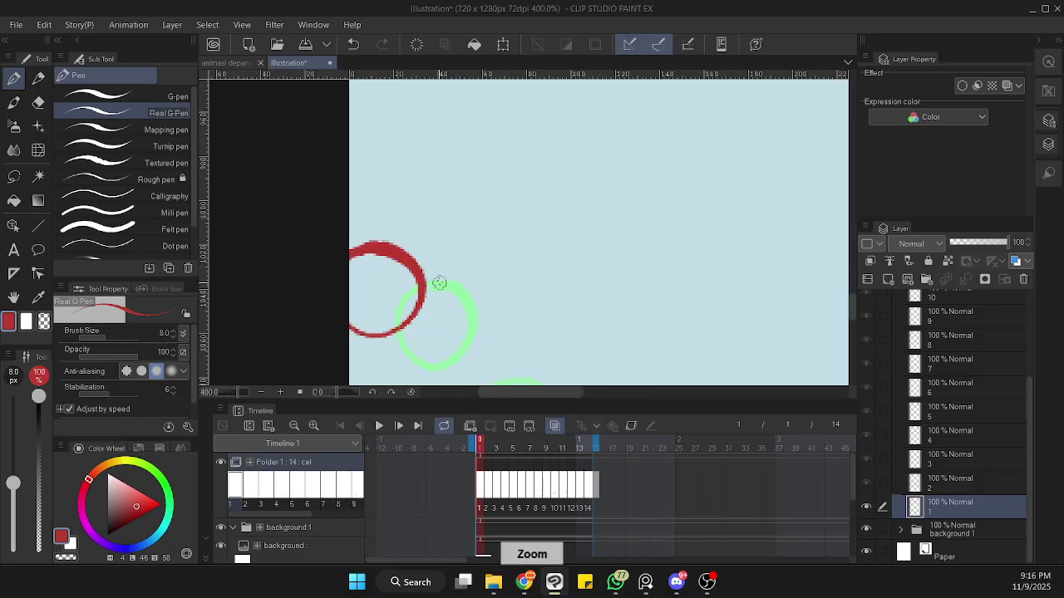
left_click_drag(456, 320, 529, 242)
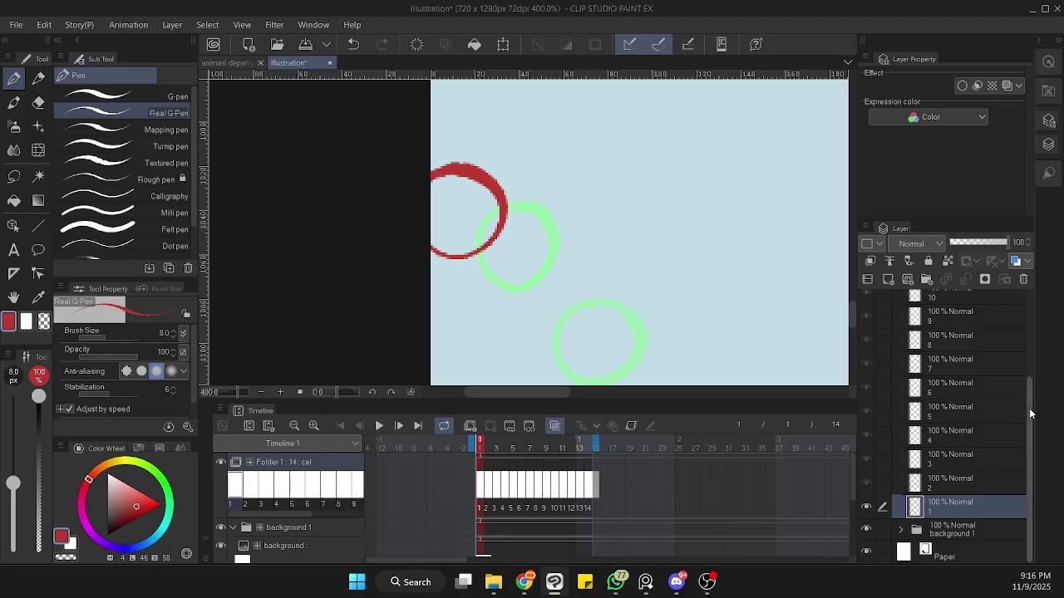
left_click_drag(1029, 415, 1030, 344)
scroll(1035, 354, "up", 2)
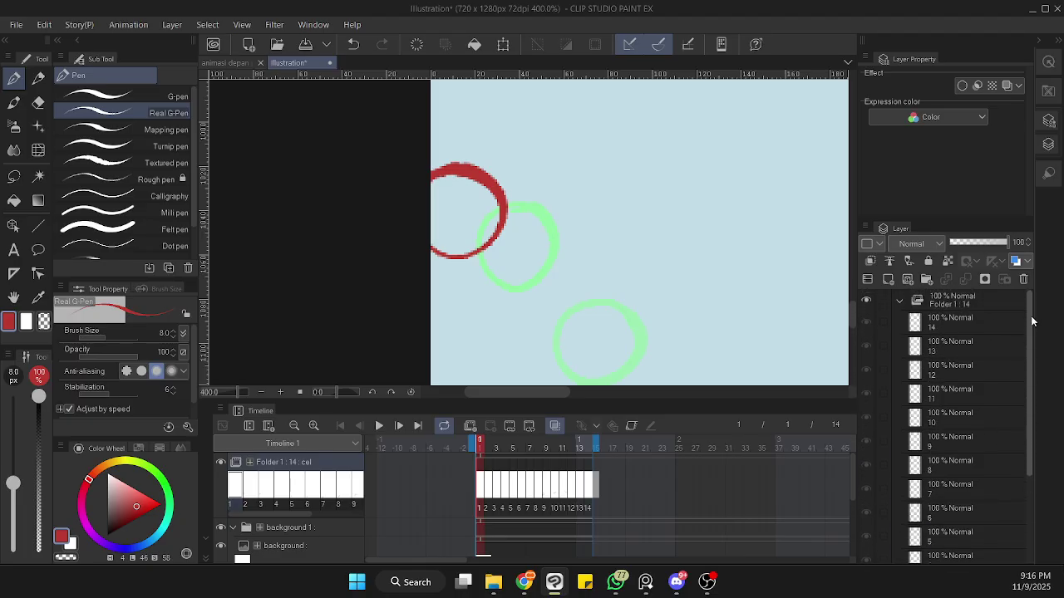
left_click(903, 306)
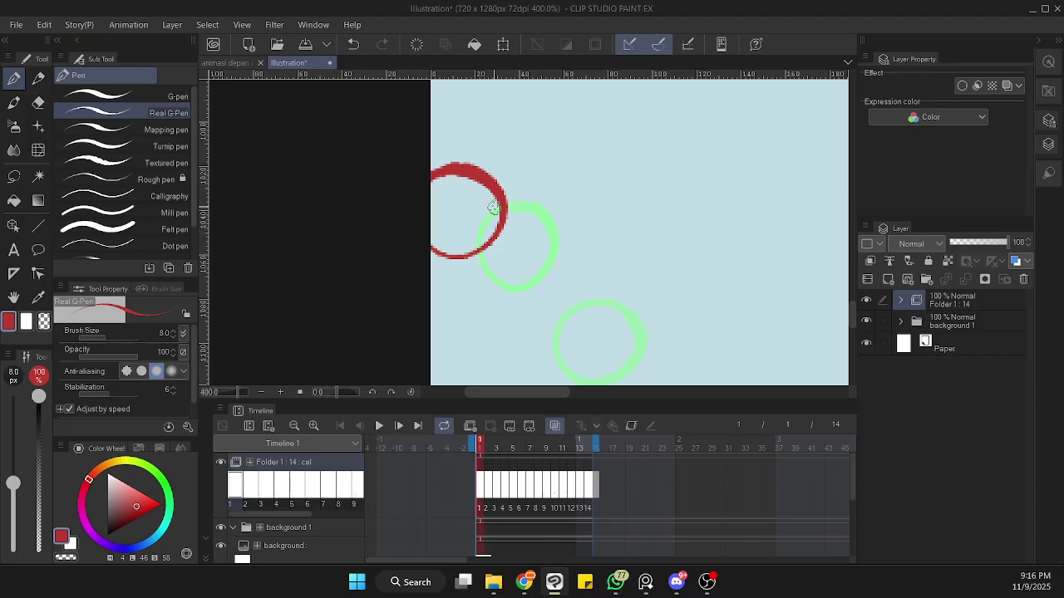
left_click(899, 301)
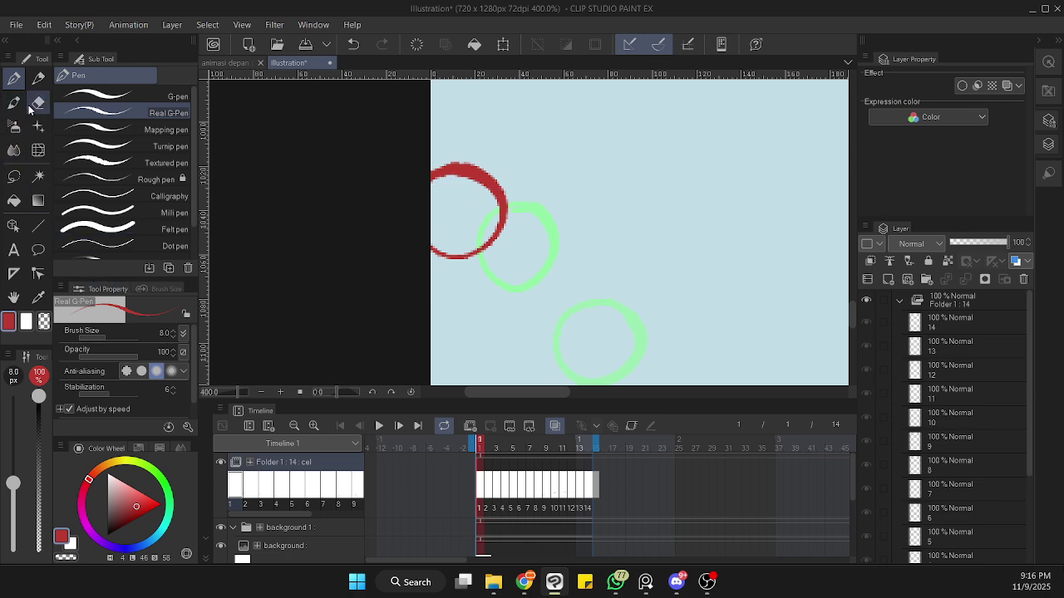
left_click(21, 197)
left_click(148, 495)
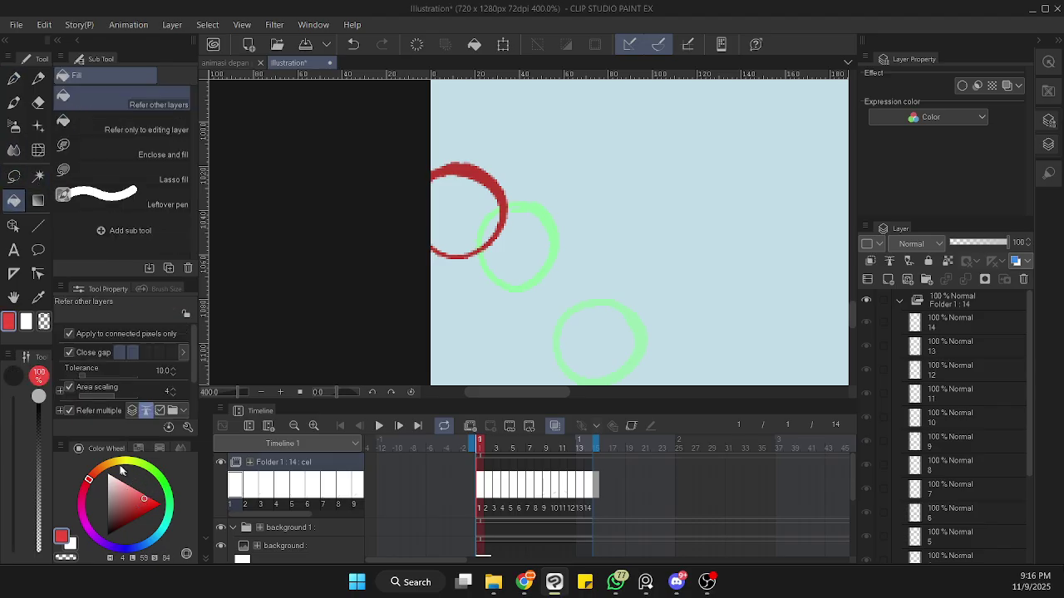
left_click(104, 465)
- Try filling the frame 1 ball with orange directly on its outline cel, and undo the fill
left_click(480, 221)
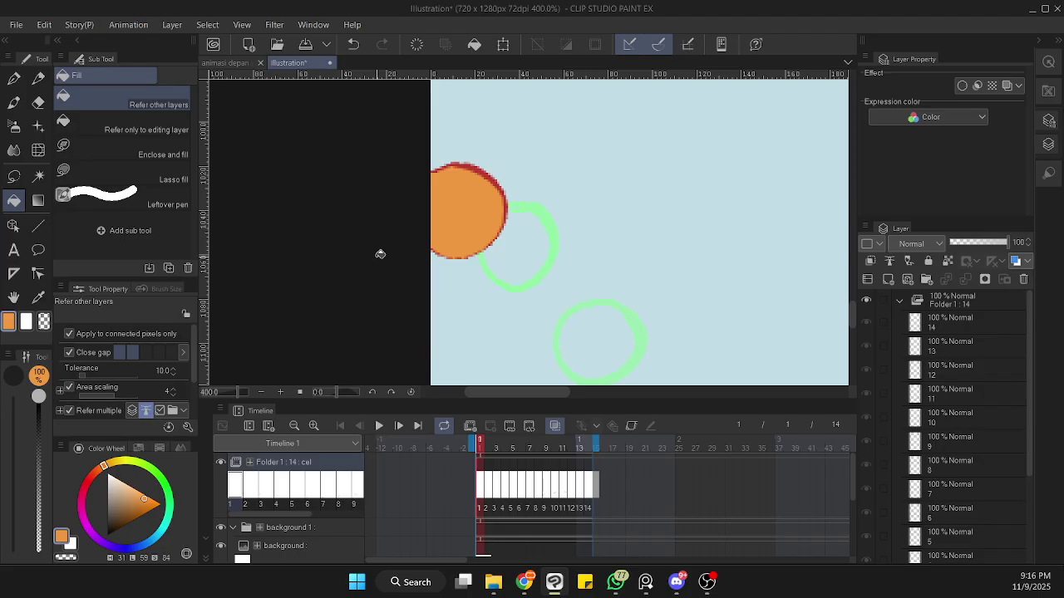
left_click(488, 449)
left_click(480, 448)
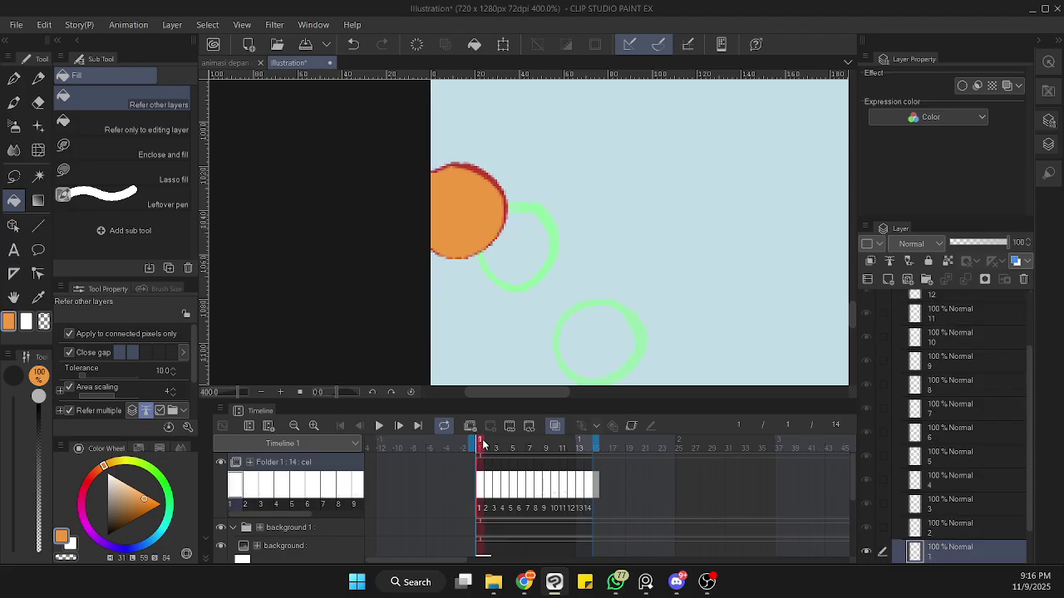
key("ctrl+z")
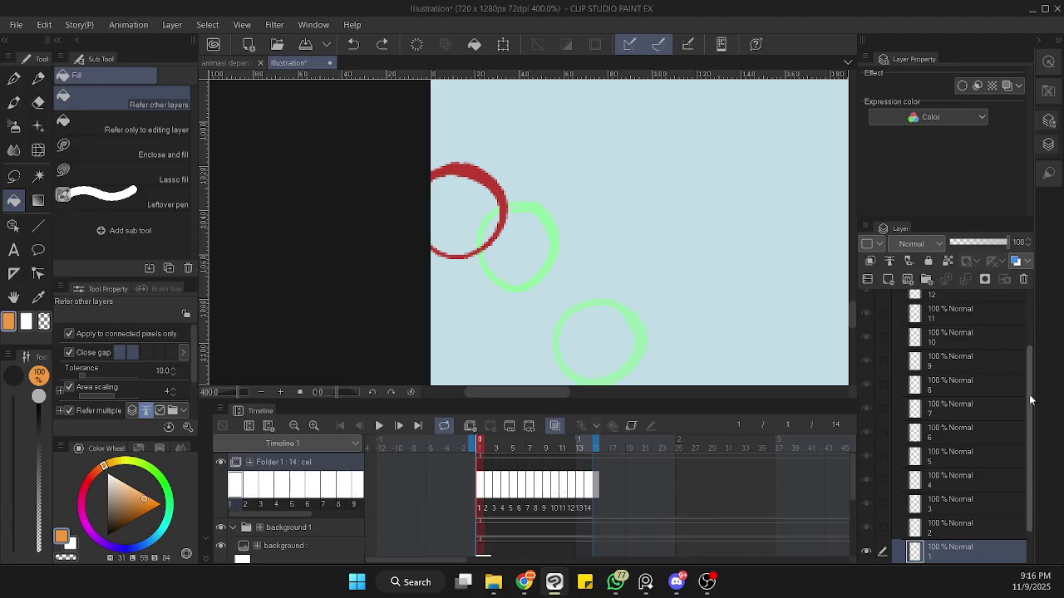
- Collapse Folder 1, create a new animation folder, and place it directly below Folder 1
left_click_drag(1032, 399, 1028, 325)
left_click(901, 303)
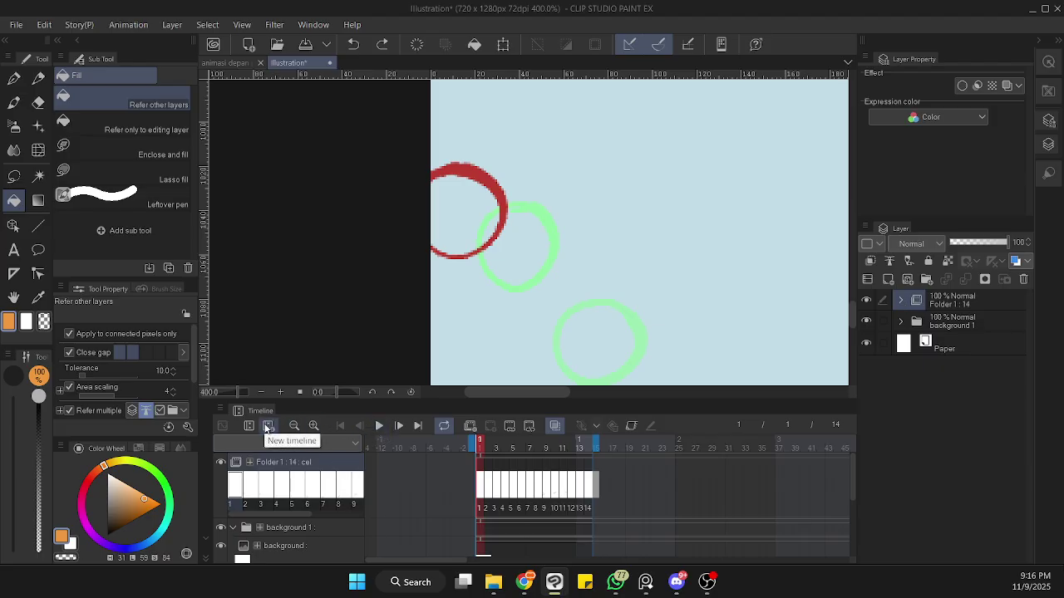
left_click(471, 426)
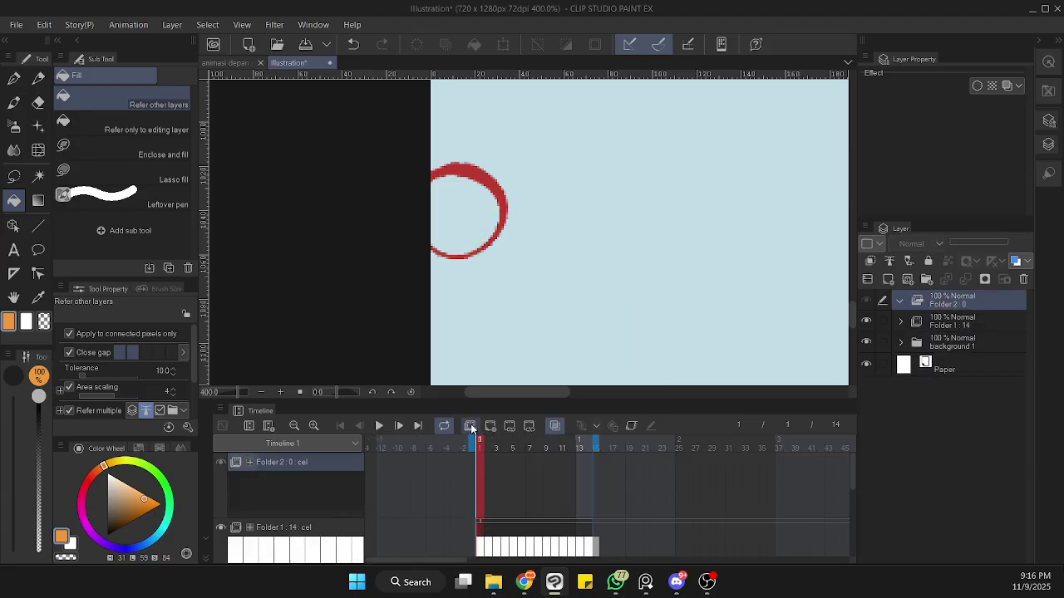
left_click_drag(969, 302, 974, 327)
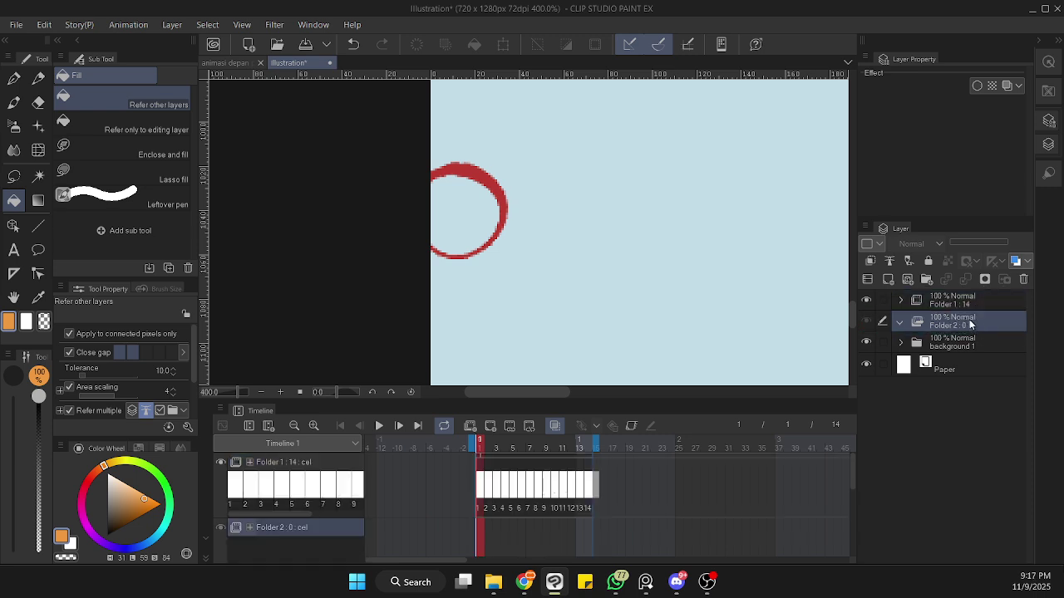
- Rename the animation folder holding the ball outlines to "line art" and the new empty folder to "color"
left_click(973, 313)
left_click(976, 321)
double_click(959, 303)
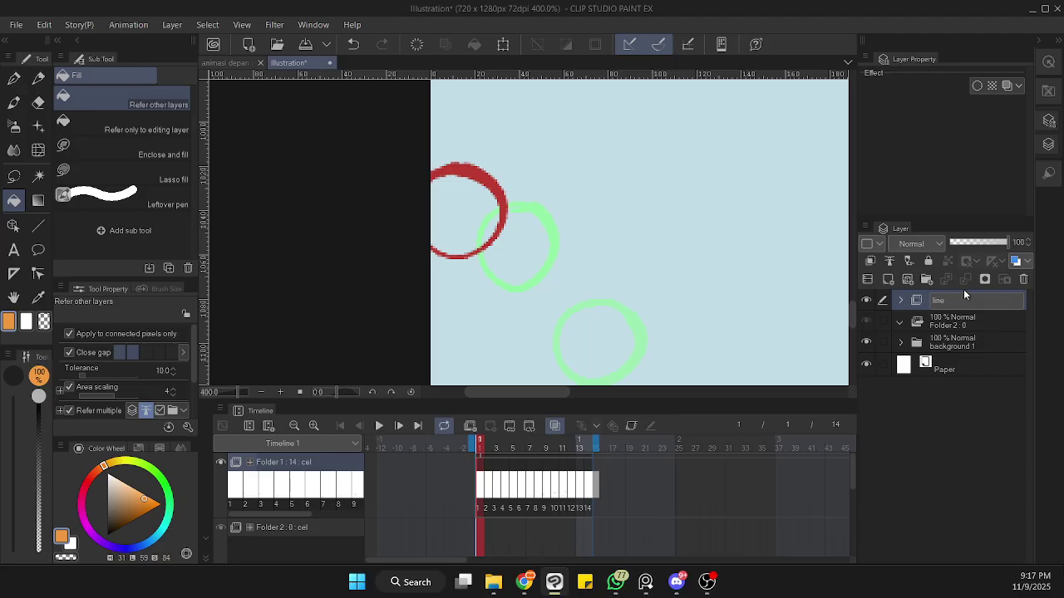
key("Return")
left_click(970, 324)
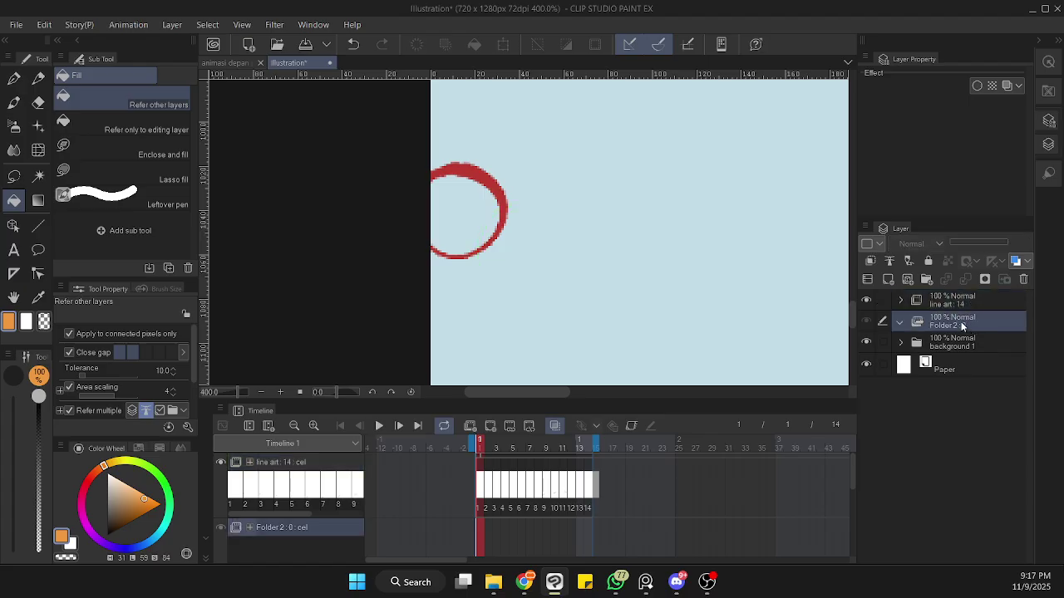
double_click(961, 324)
type("color: 0")
key("Return")
- Try filling the first ball with the line art folder's frame 1 cel selected, and undo it
left_click_drag(733, 280, 707, 268)
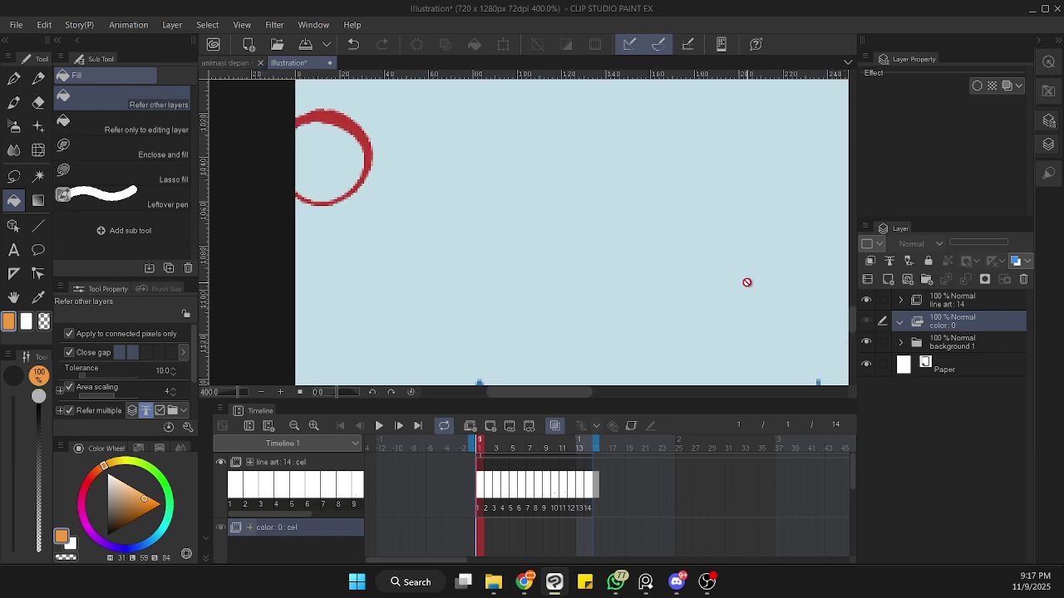
scroll(786, 288, "down", 2)
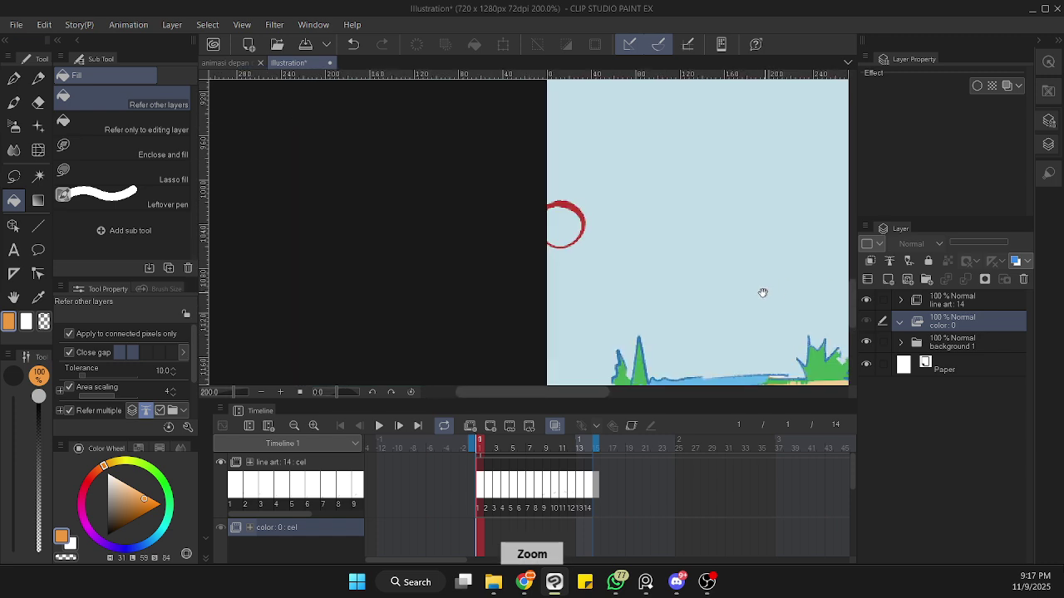
left_click_drag(762, 294, 499, 242)
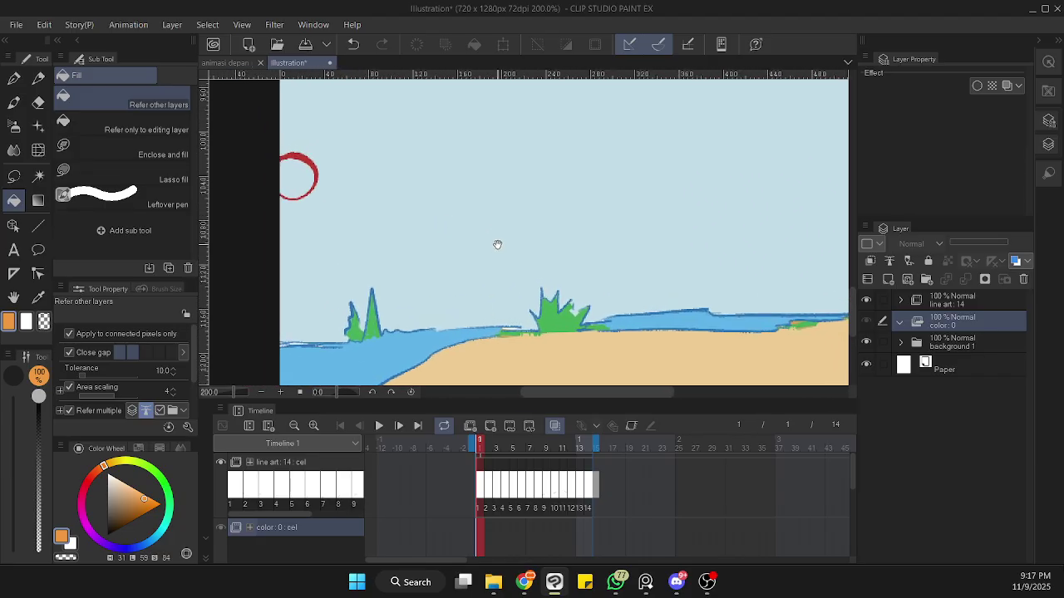
left_click_drag(594, 263, 579, 246)
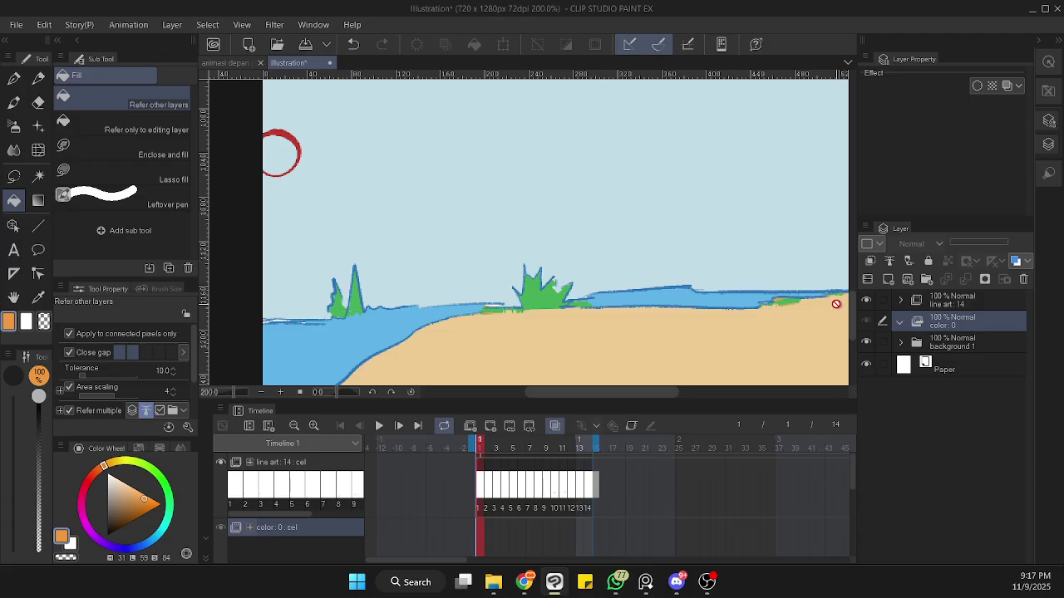
left_click_drag(791, 302, 705, 291)
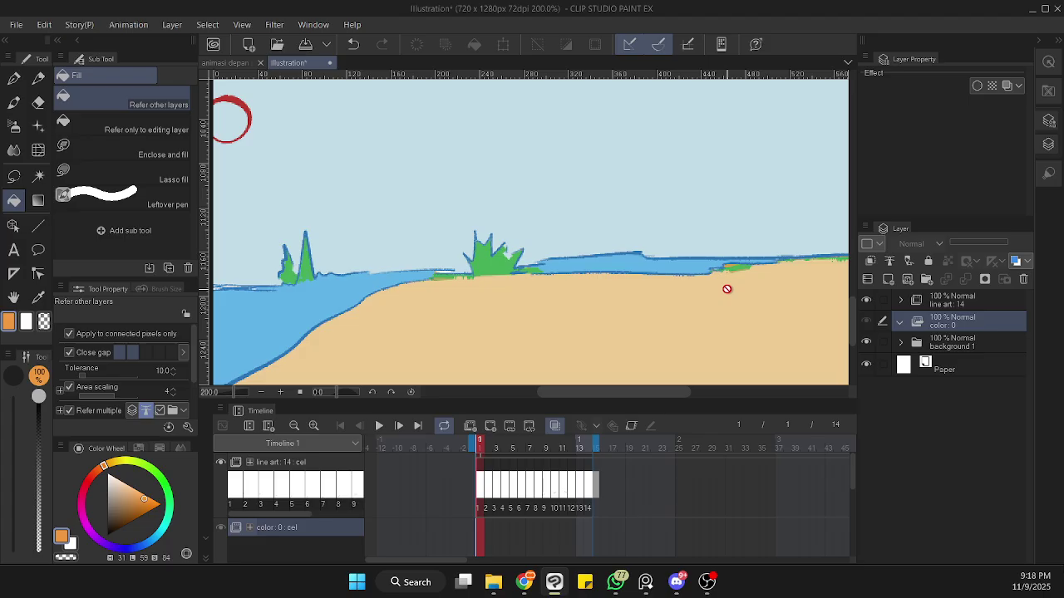
scroll(727, 288, "down", 1)
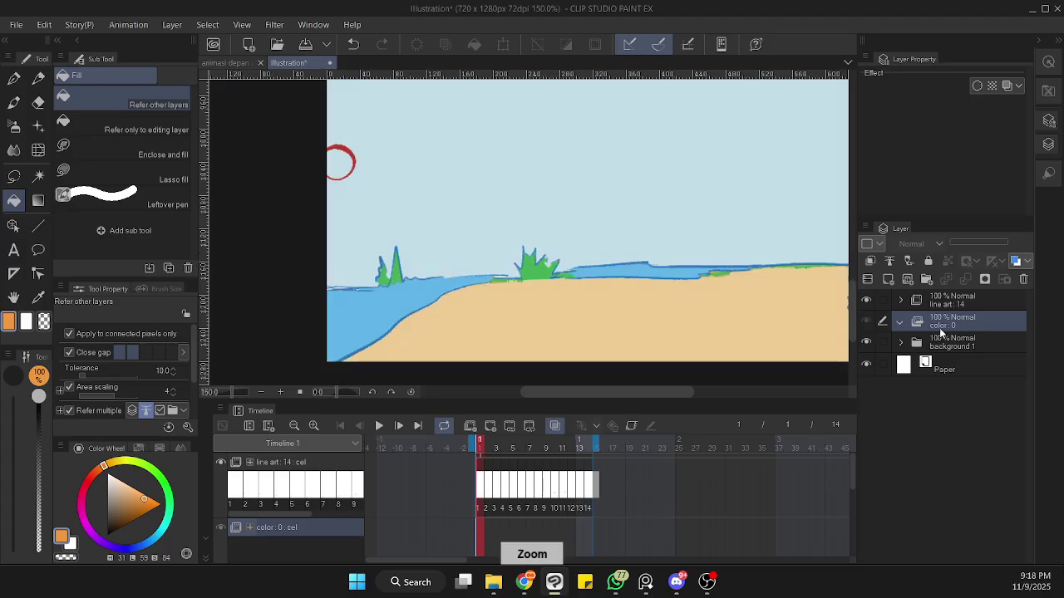
left_click(485, 489)
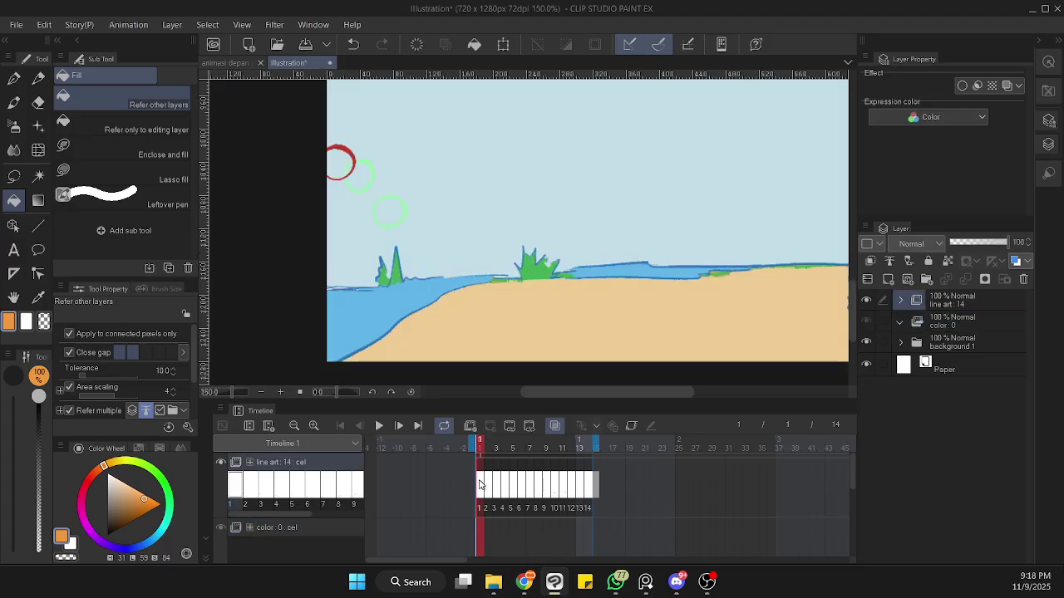
left_click(344, 158)
key("ctrl+z")
- Add a new animation cel at frame 1 in the color folder
left_click(968, 321)
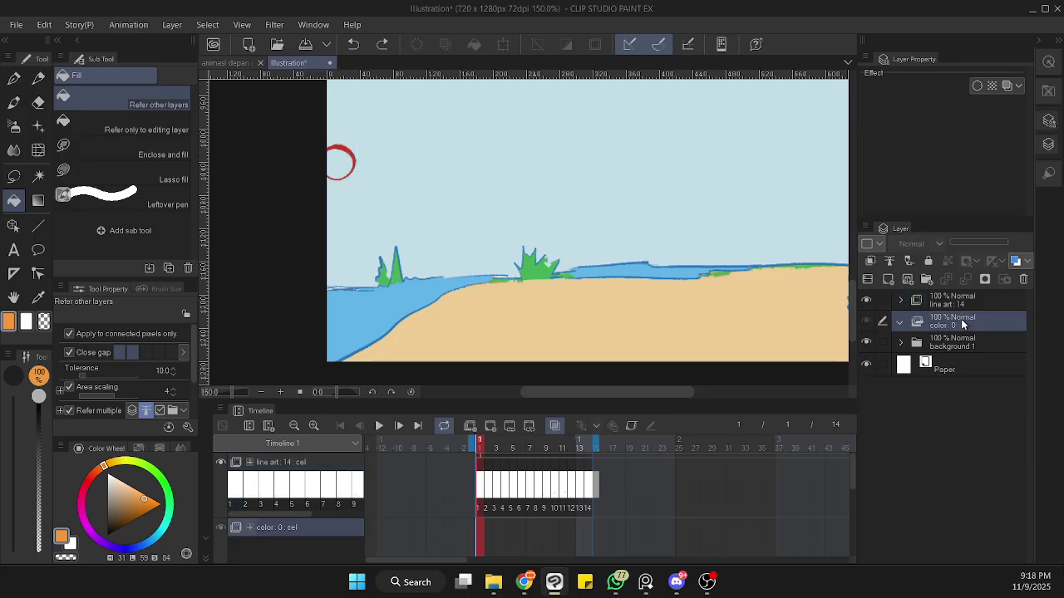
left_click(486, 427)
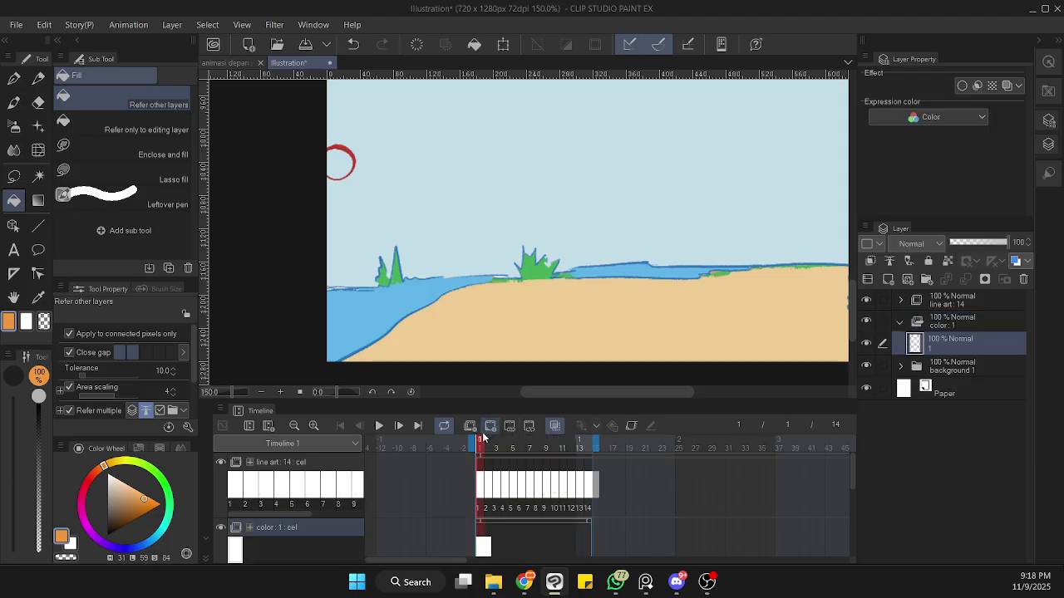
- Try filling the ball with orange on the new color cel, undo the fill, and reselect the color folder
left_click(342, 162)
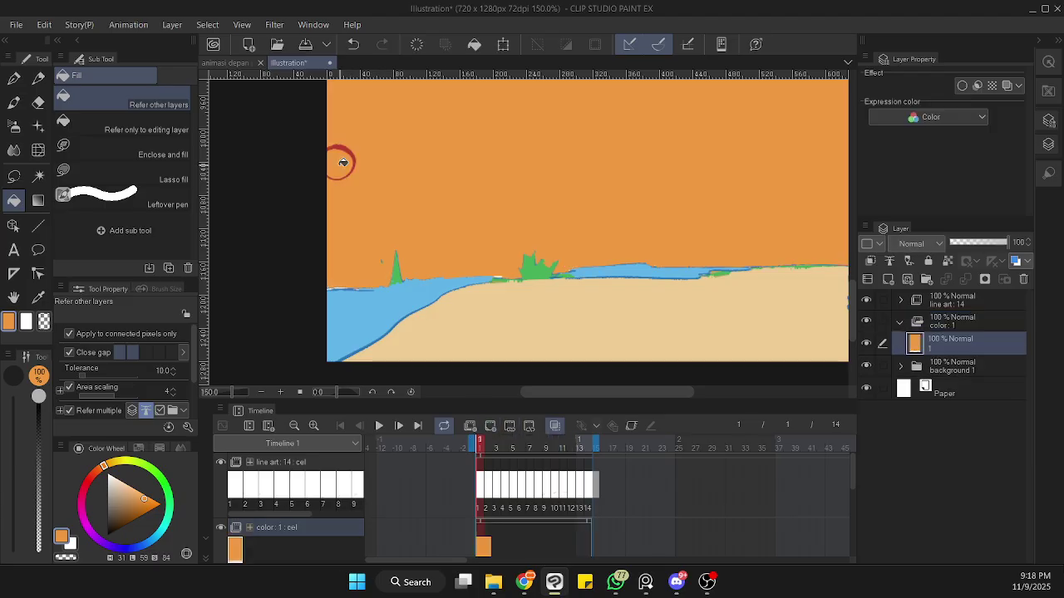
key("ctrl+z")
left_click(956, 319)
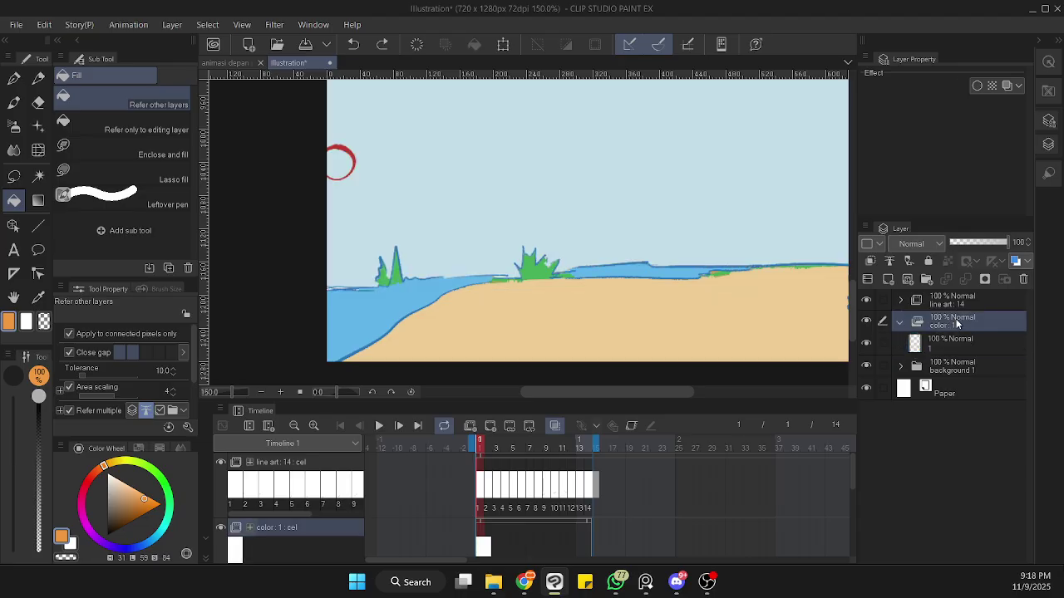
- Try setting the color folder as the reference layer with its cel 1 selected, and undo it
left_click(890, 262)
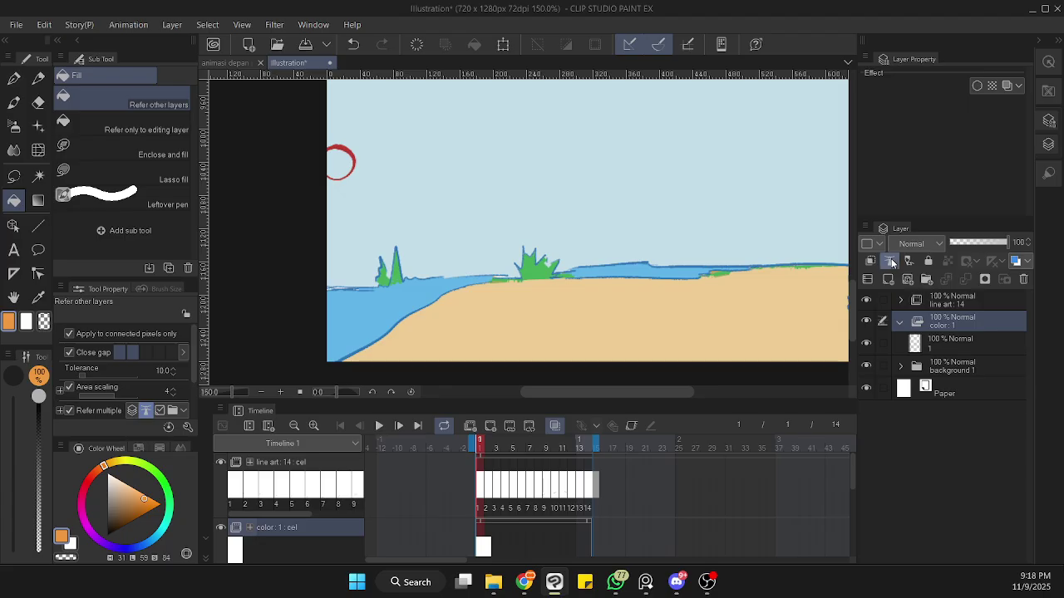
left_click(956, 344)
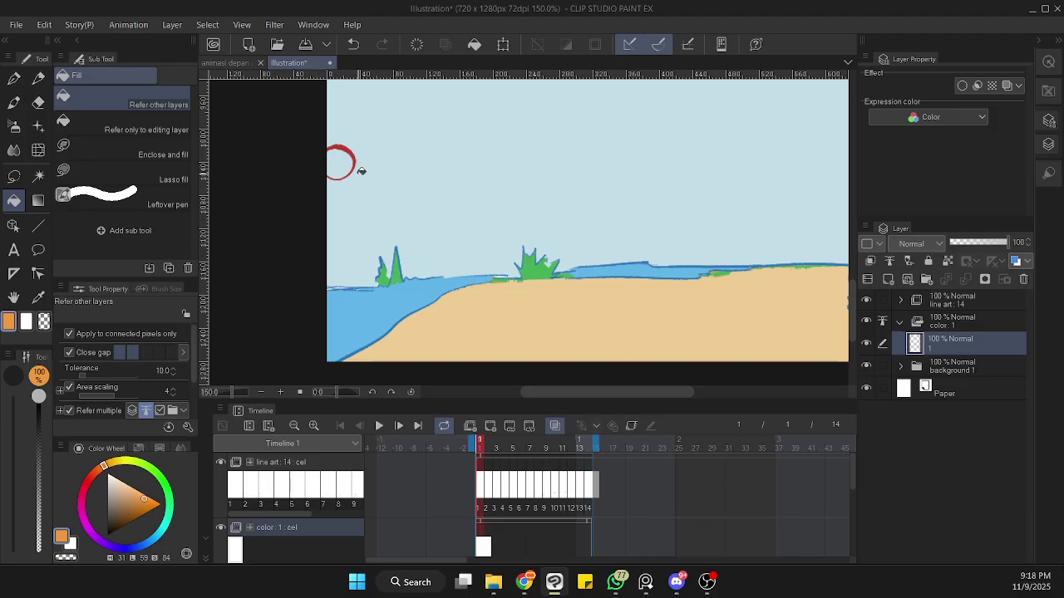
key("ctrl+z")
- Set the line art folder as the reference layer and fill the first ball with orange on the color folder's cel 1
left_click(941, 304)
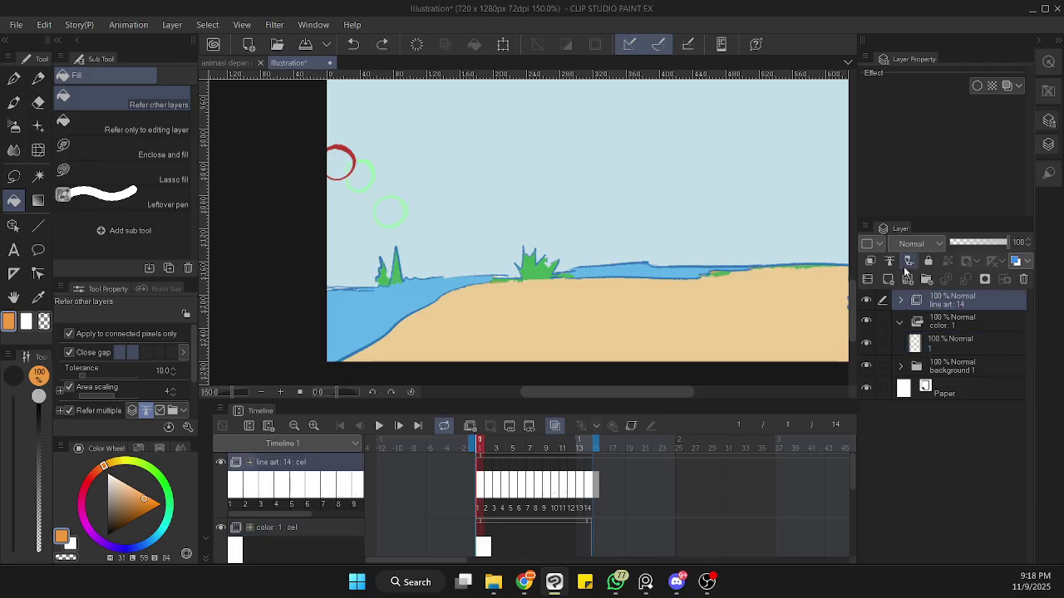
left_click(890, 262)
left_click(958, 341)
left_click(345, 160)
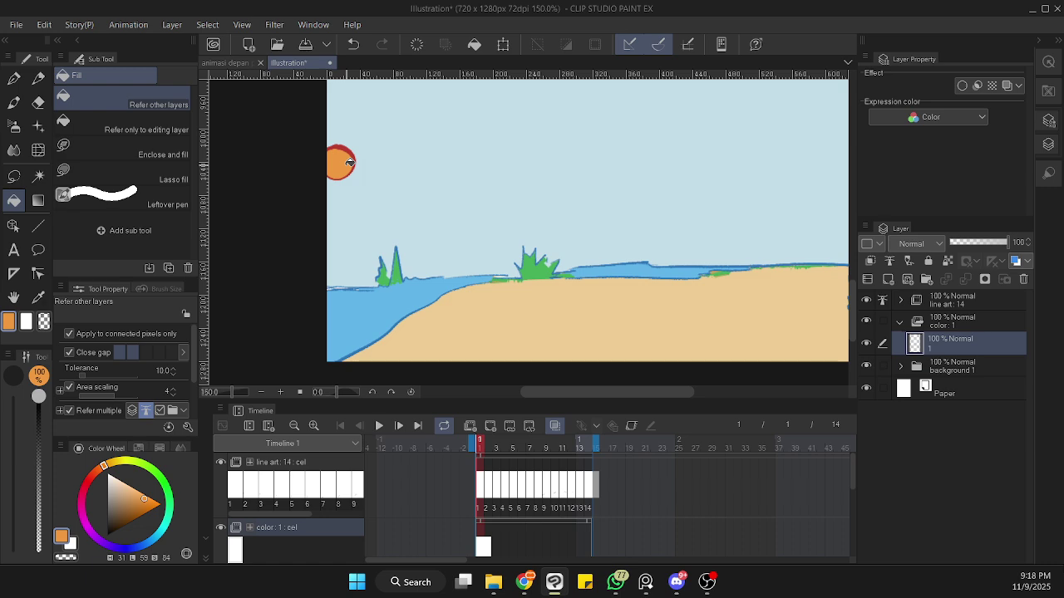
left_click(971, 302)
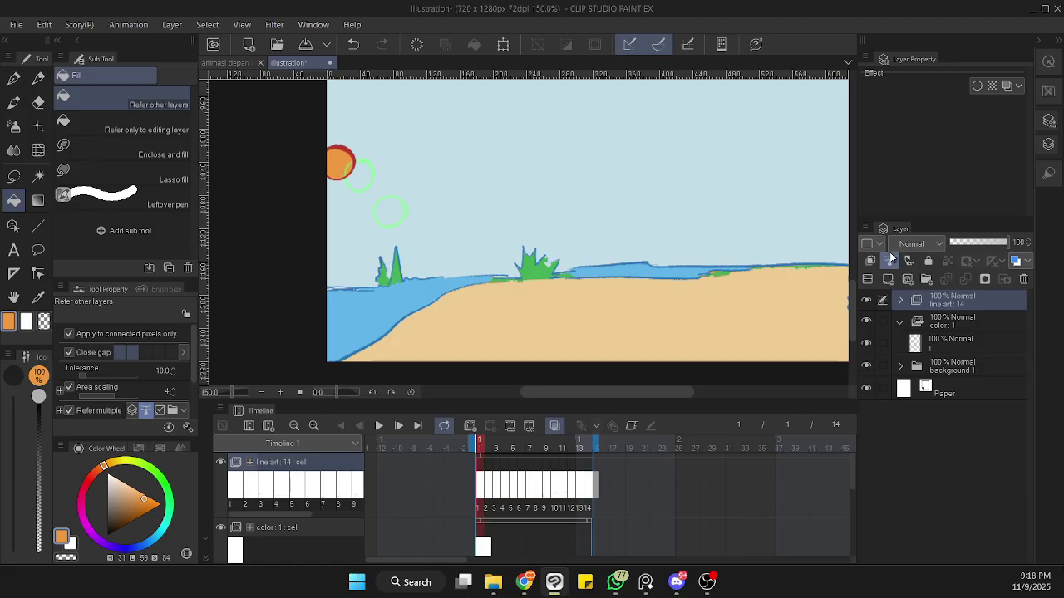
left_click(886, 261)
left_click(951, 339)
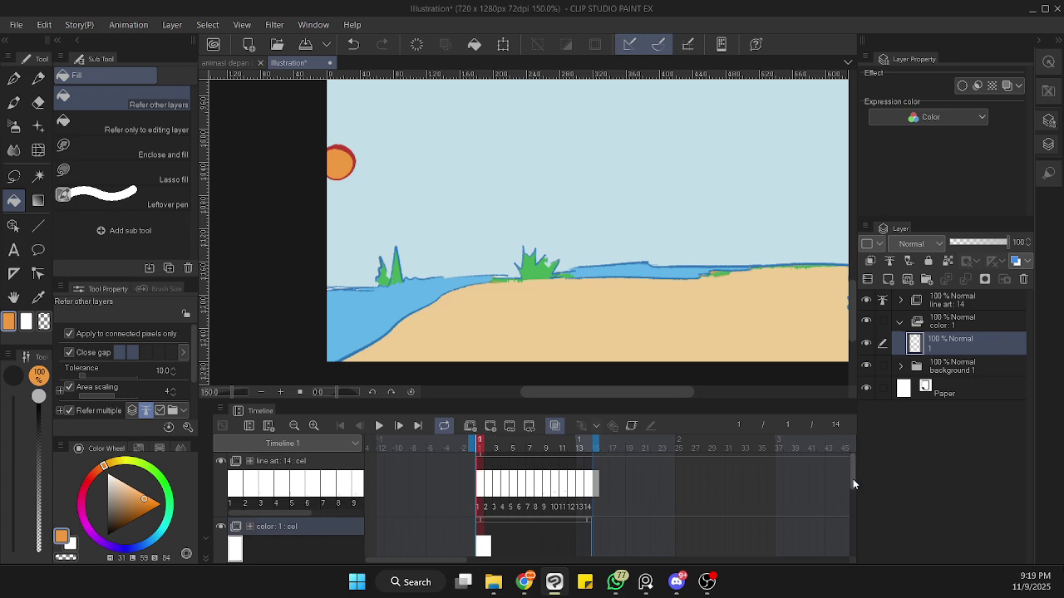
- Add animation cels 2 to 4 in the color folder and fill the ball outline with orange on each
left_click_drag(853, 479, 853, 494)
key("alt+n")
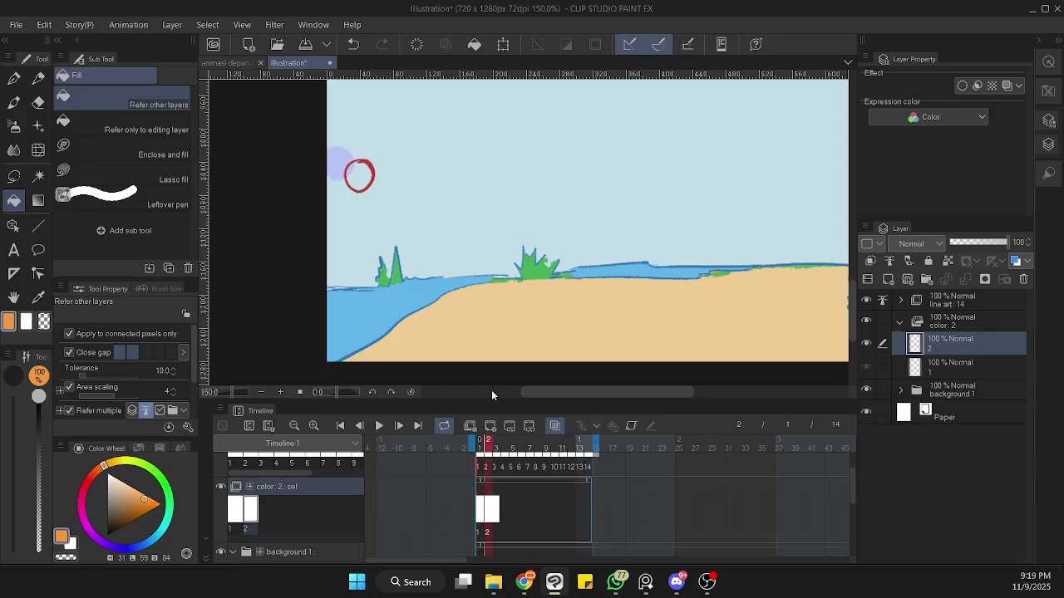
left_click(365, 169)
key("alt+n")
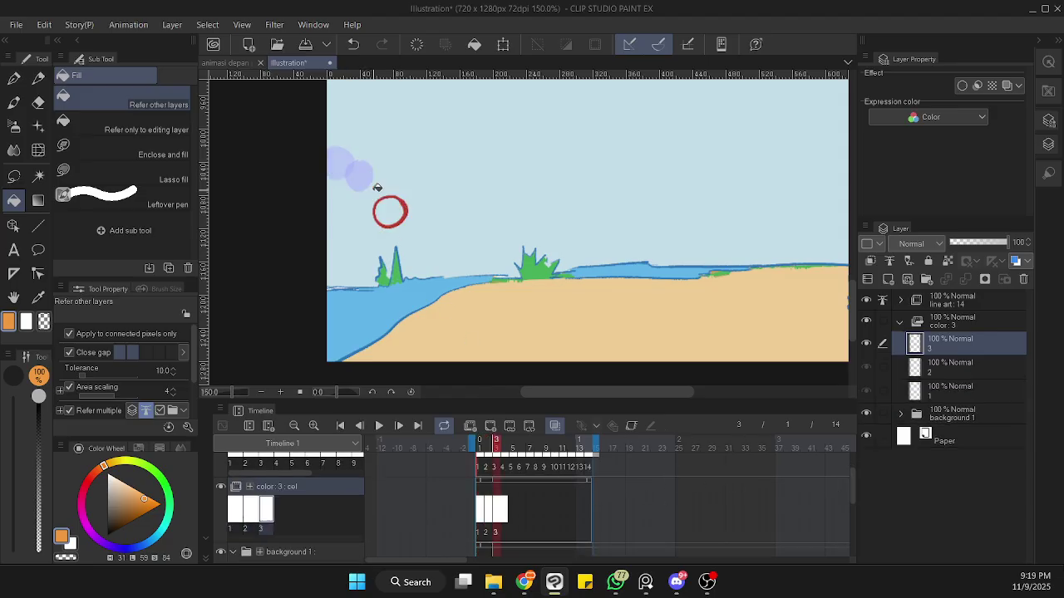
left_click(393, 209)
key("alt+n")
left_click(409, 261)
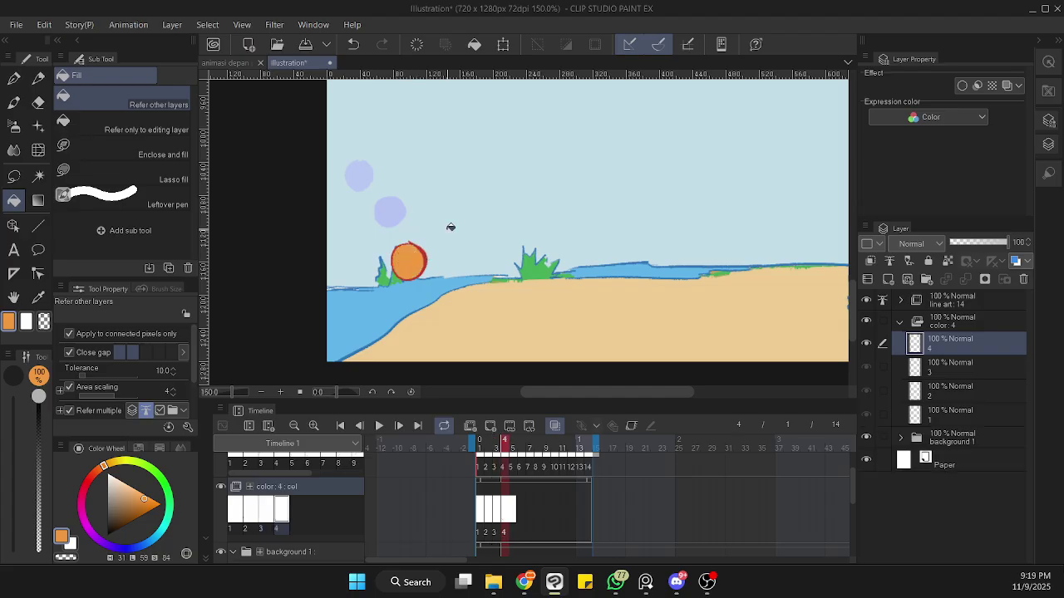
- Add color cels 5 to 8 and fill the ball outline with orange on each, including the squashed and stretched shapes
key("alt+n")
left_click(413, 304)
key("alt+n")
left_click(416, 322)
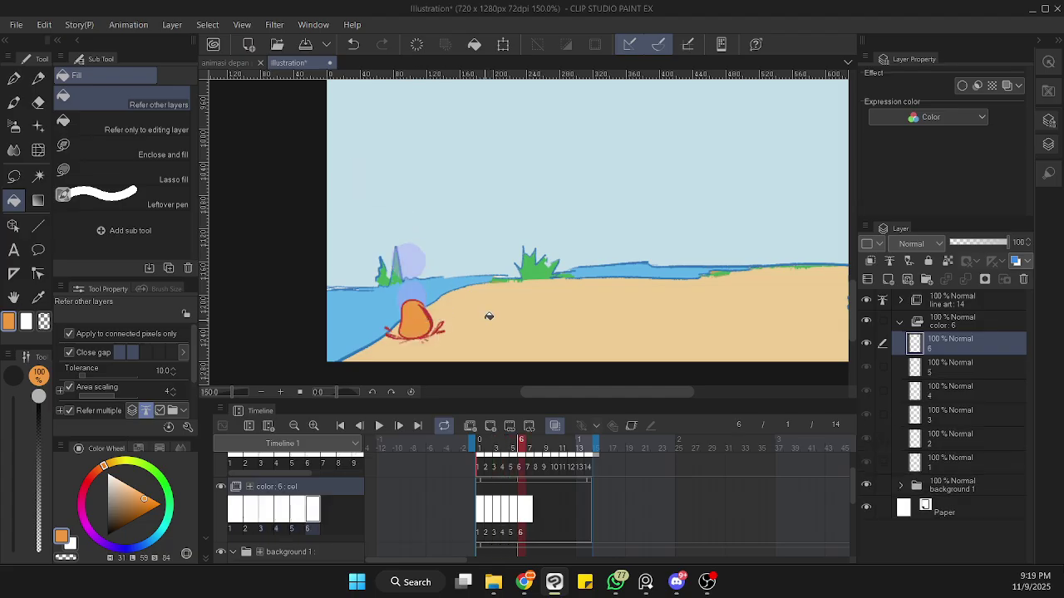
key("alt+n")
left_click(424, 330)
key("alt+n")
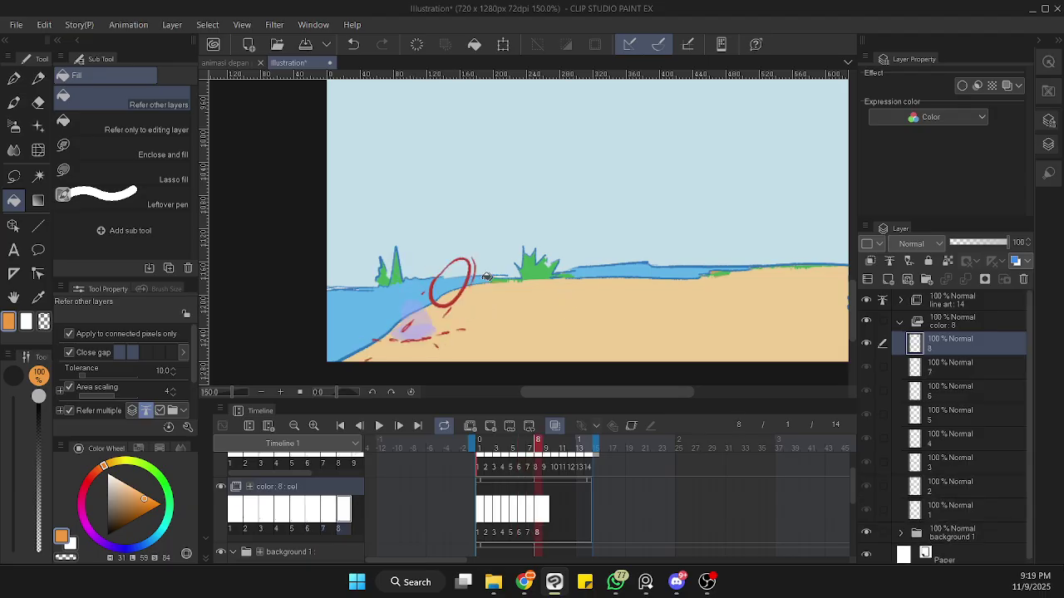
left_click(461, 283)
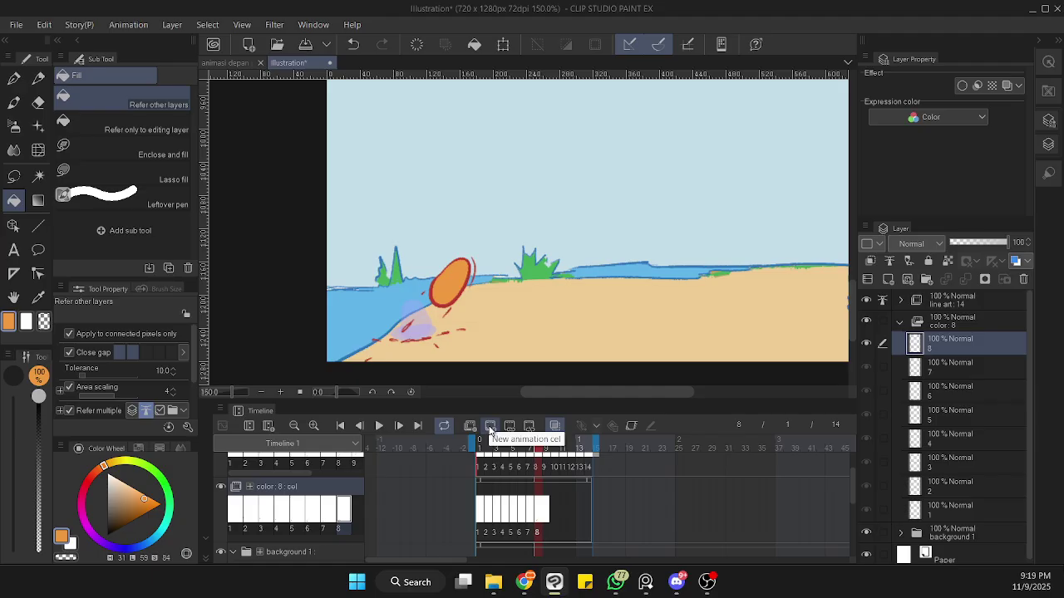
- Add color cels 9 and 10 and fill the stretched, rising ball with orange on both
left_click(490, 429)
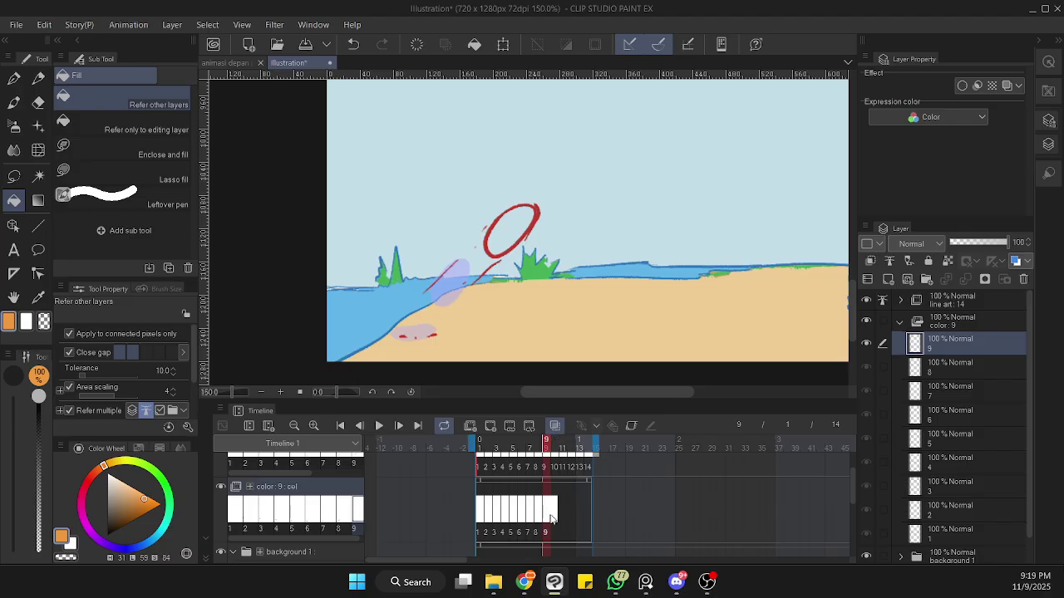
left_click(510, 227)
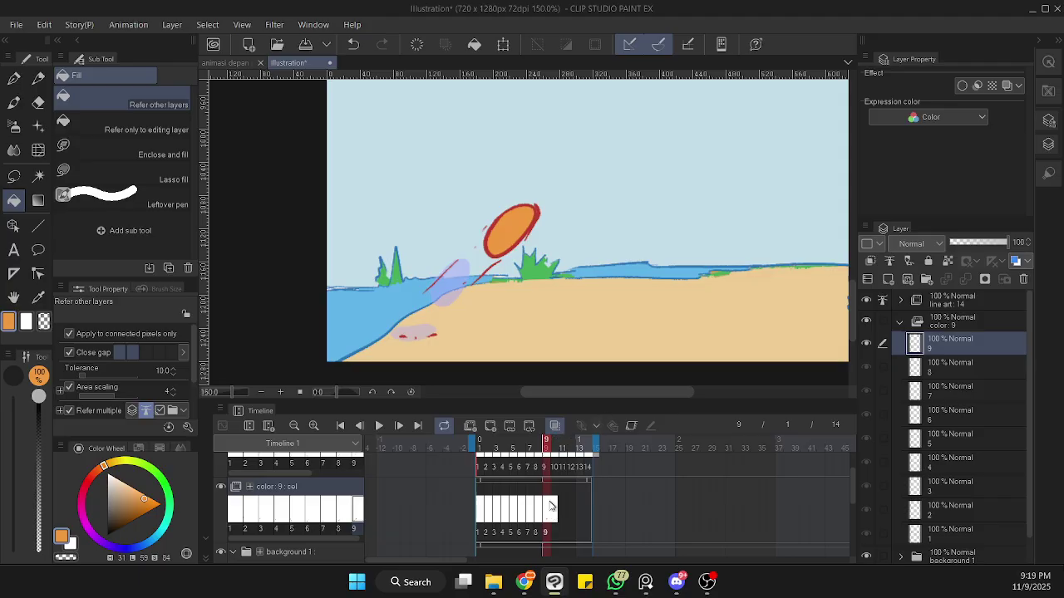
left_click(491, 424)
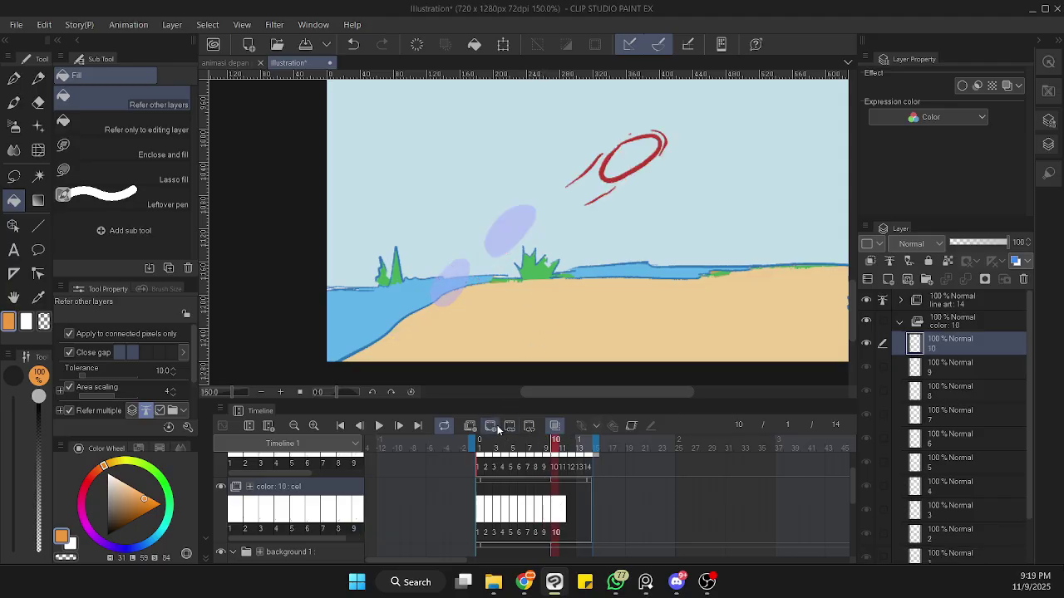
left_click(643, 153)
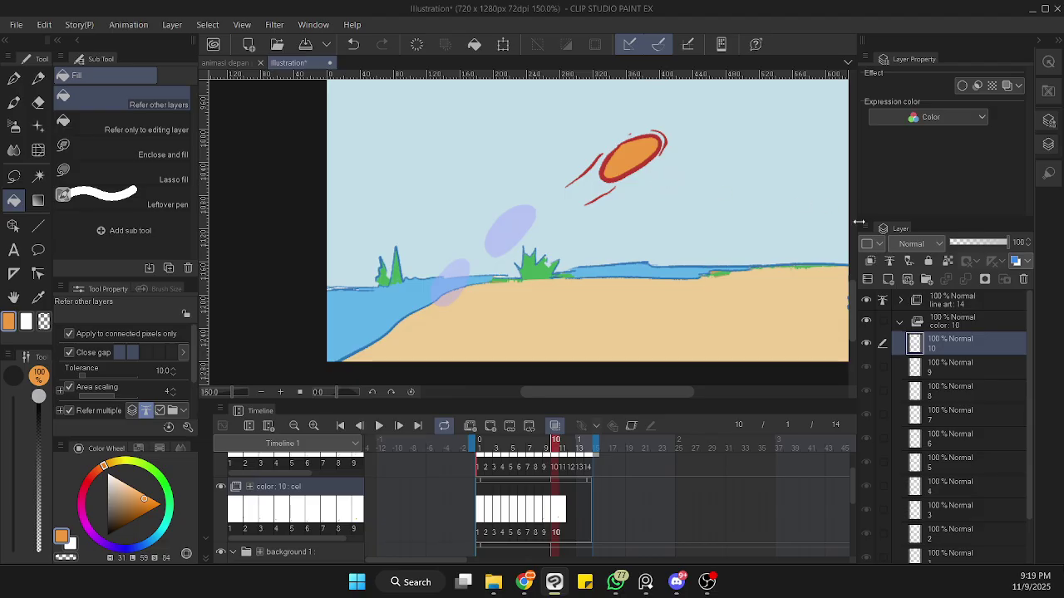
- Add color cels 11 and 12, filling the ball with orange on each, and add an empty cel 13
left_click_drag(682, 397, 701, 390)
left_click_drag(851, 310, 851, 302)
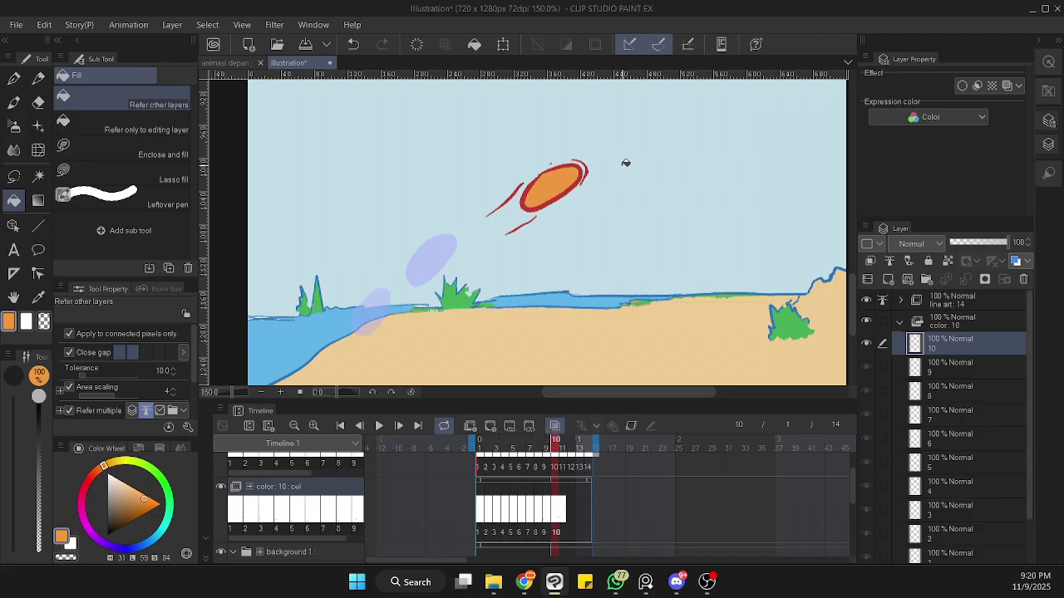
key("ctrl+shift+alt+n")
left_click(672, 135)
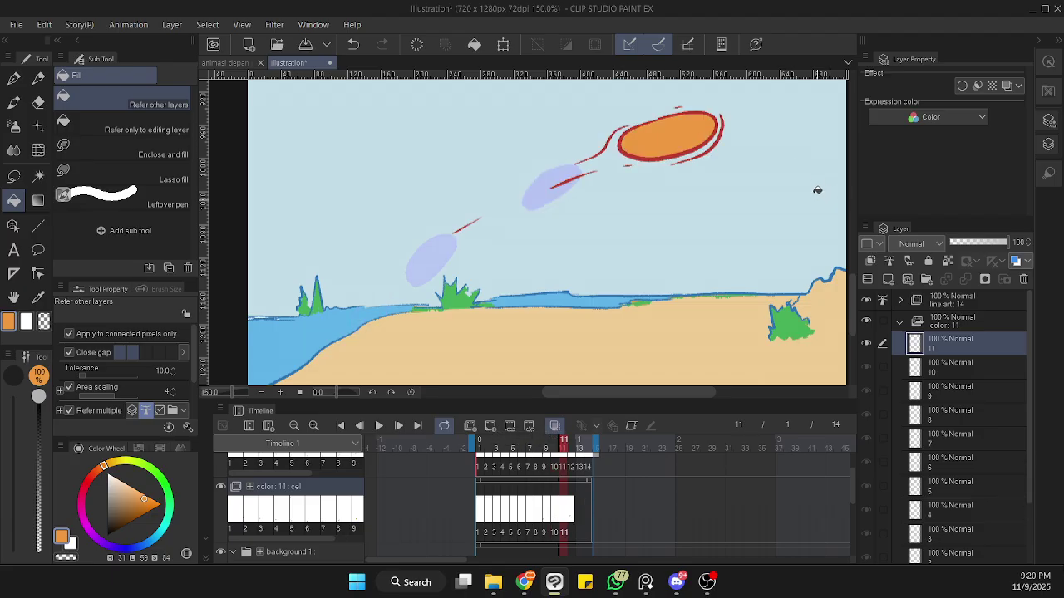
key("ctrl+shift+alt+n")
left_click(829, 116)
key("ctrl+shift+alt+n")
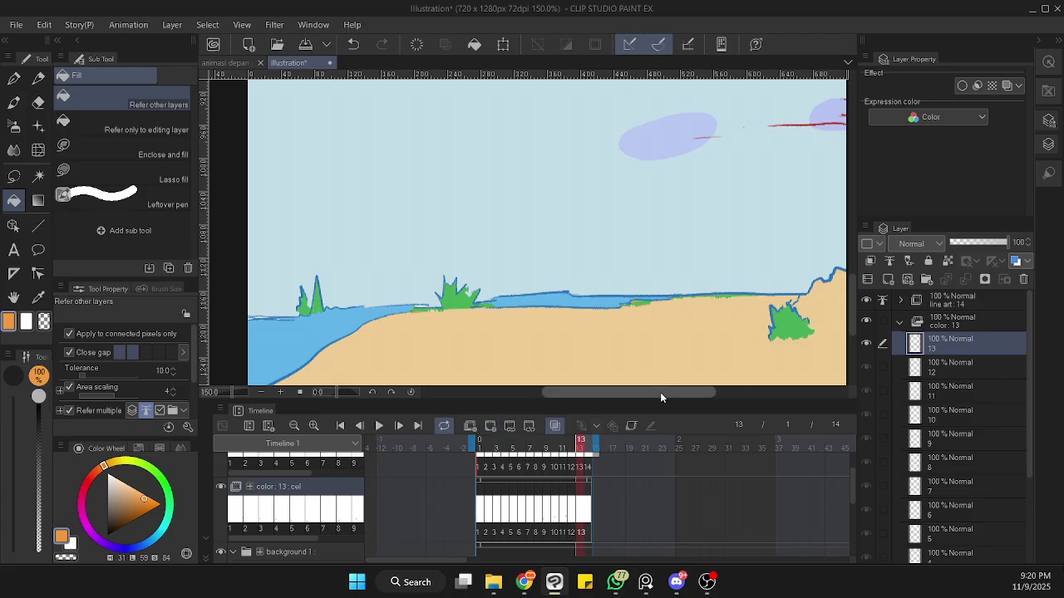
- Play back the animation to review the colored ball across the whole canvas
left_click_drag(660, 392, 659, 386)
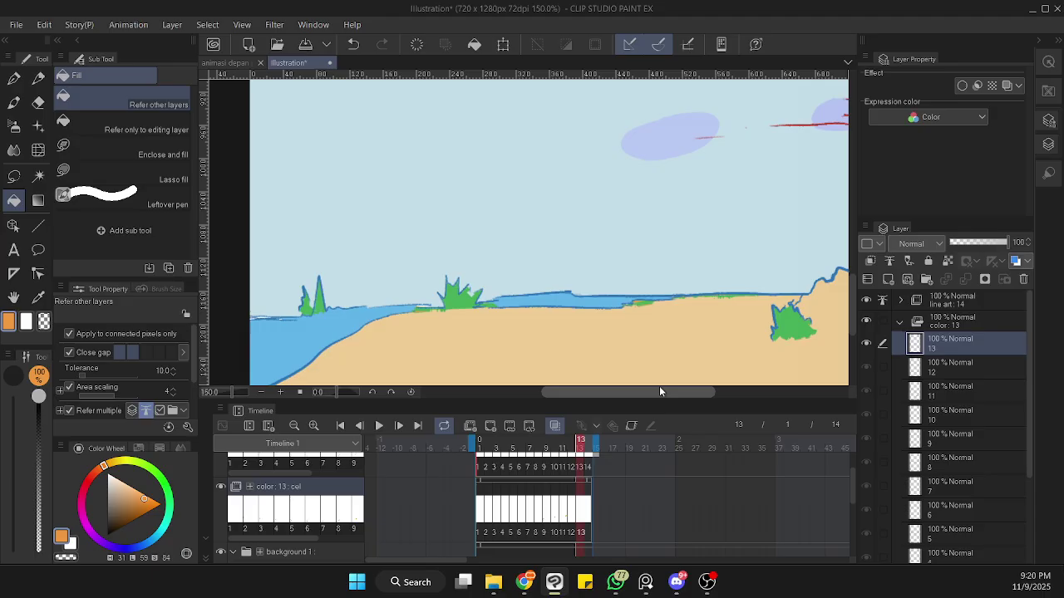
scroll(853, 276, "up", 2)
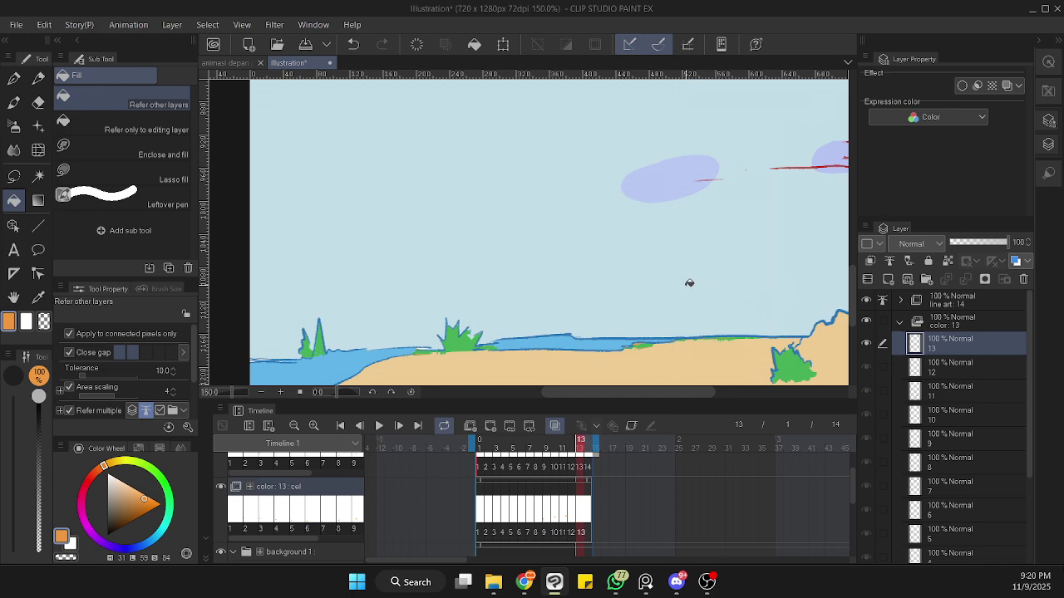
scroll(754, 267, "down", 1)
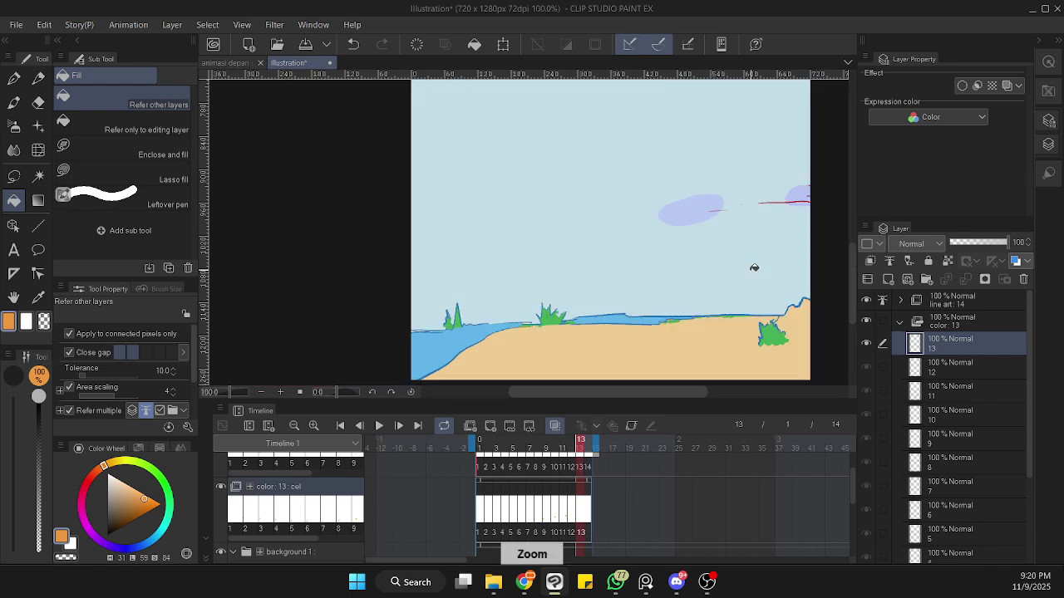
key("space")
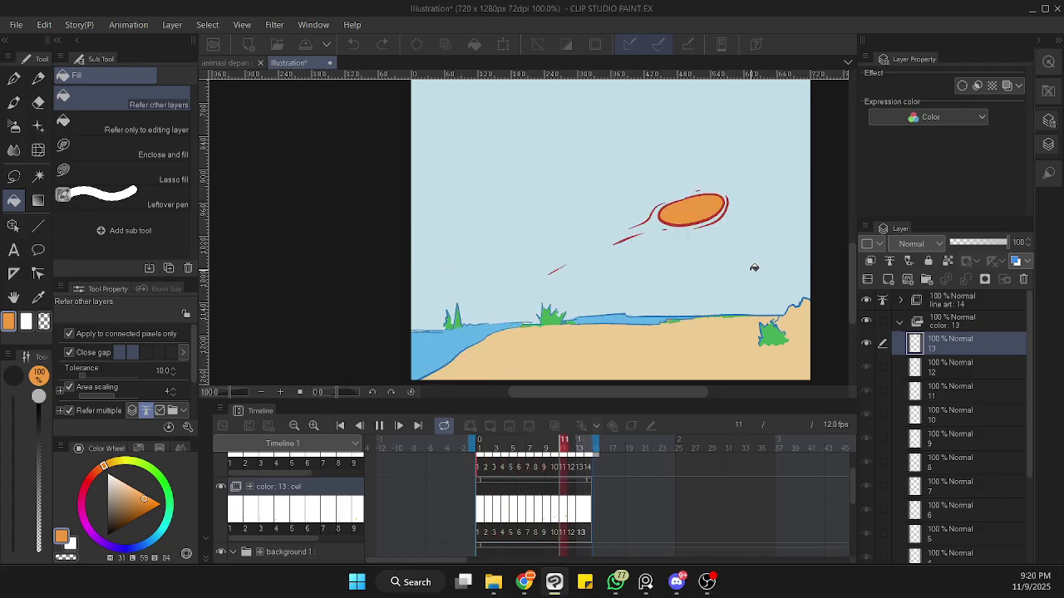
left_click_drag(852, 310, 853, 308)
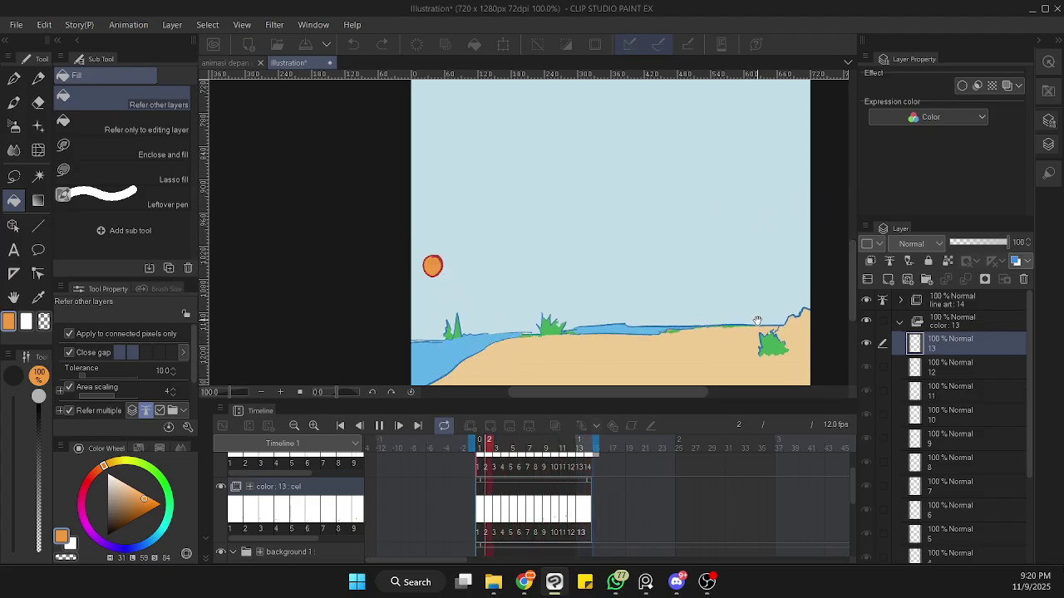
left_click_drag(757, 320, 714, 298)
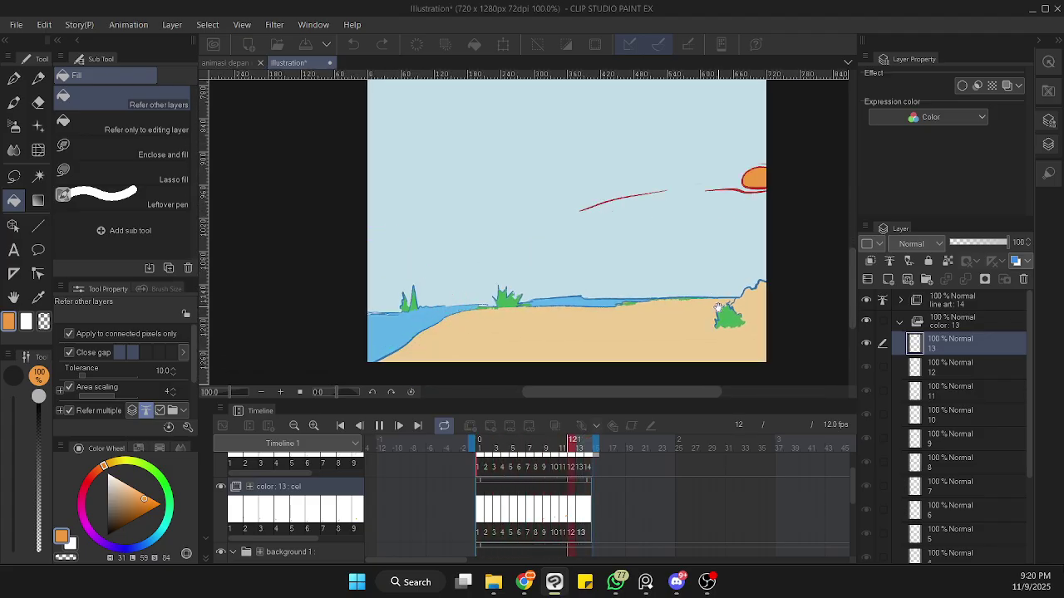
- Collapse the color folder and go through the line art, color and background 1 folders to review the layer order
left_click(901, 323)
left_click(901, 322)
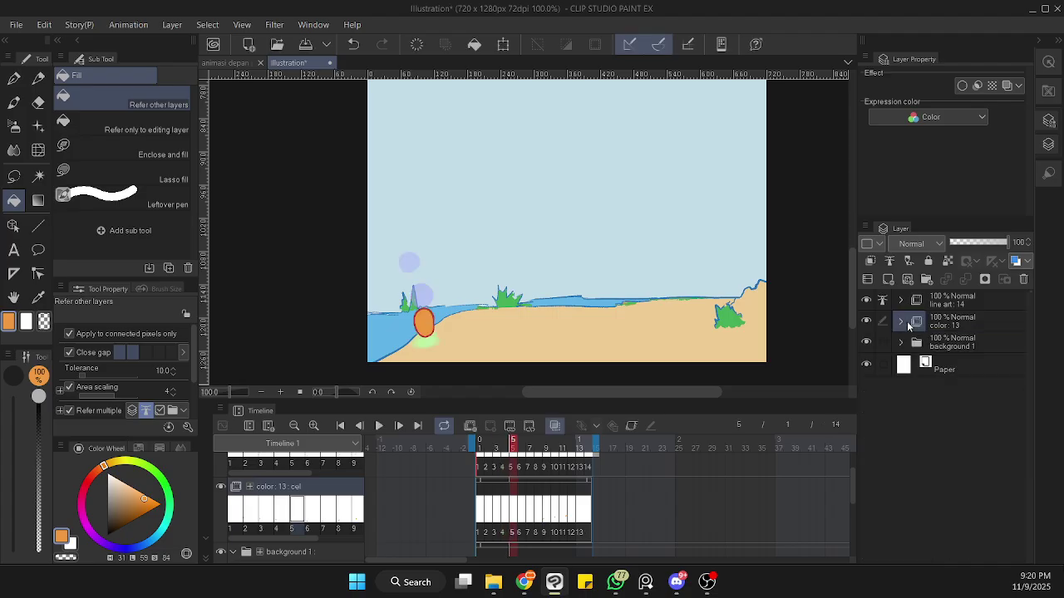
left_click(971, 300)
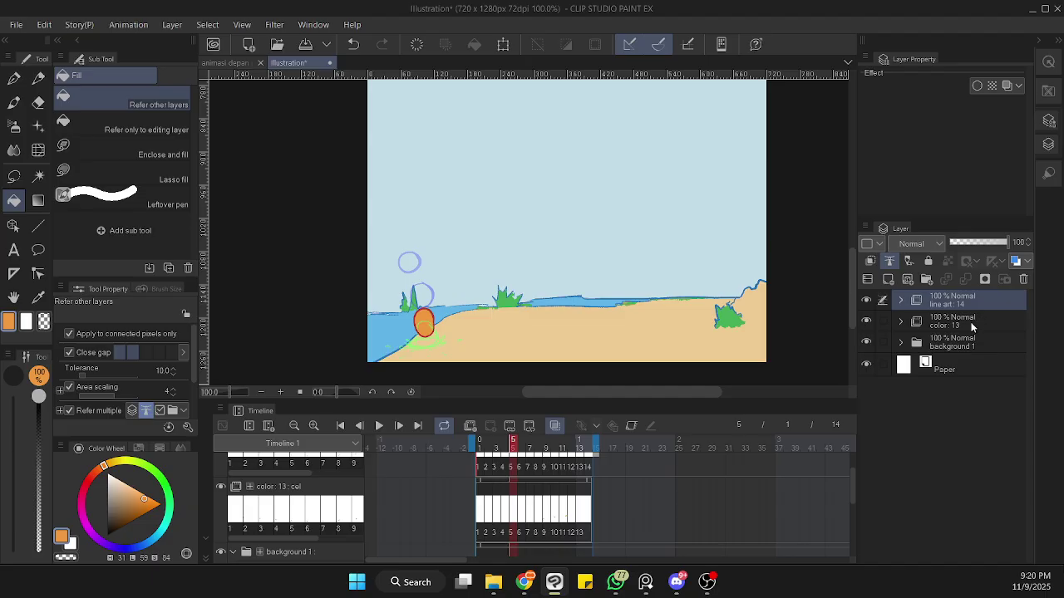
left_click(989, 325)
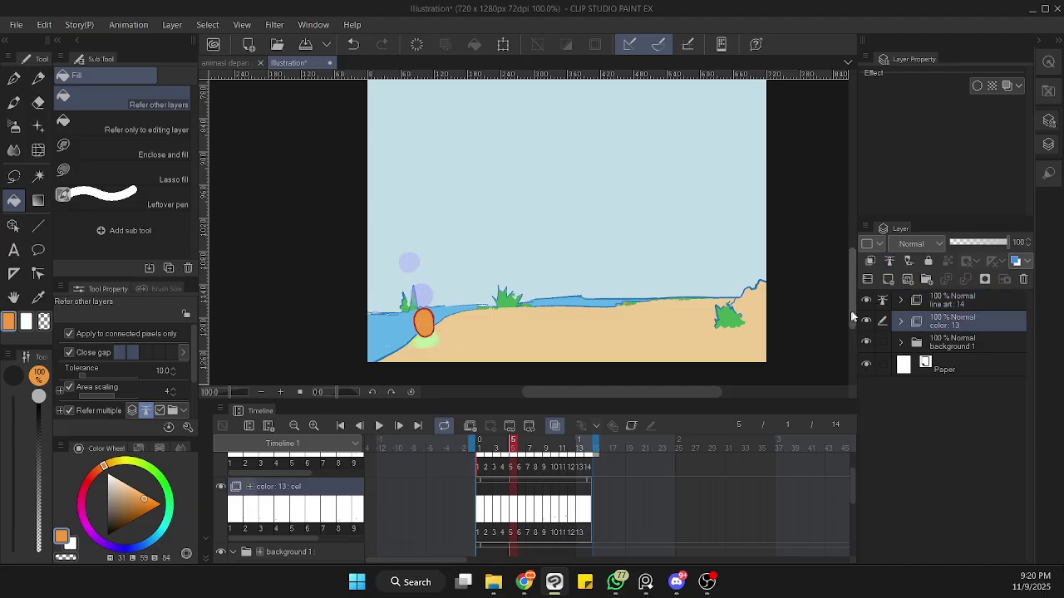
left_click(959, 301)
left_click(970, 321)
left_click(971, 341)
left_click(982, 308)
left_click(980, 323)
left_click(977, 341)
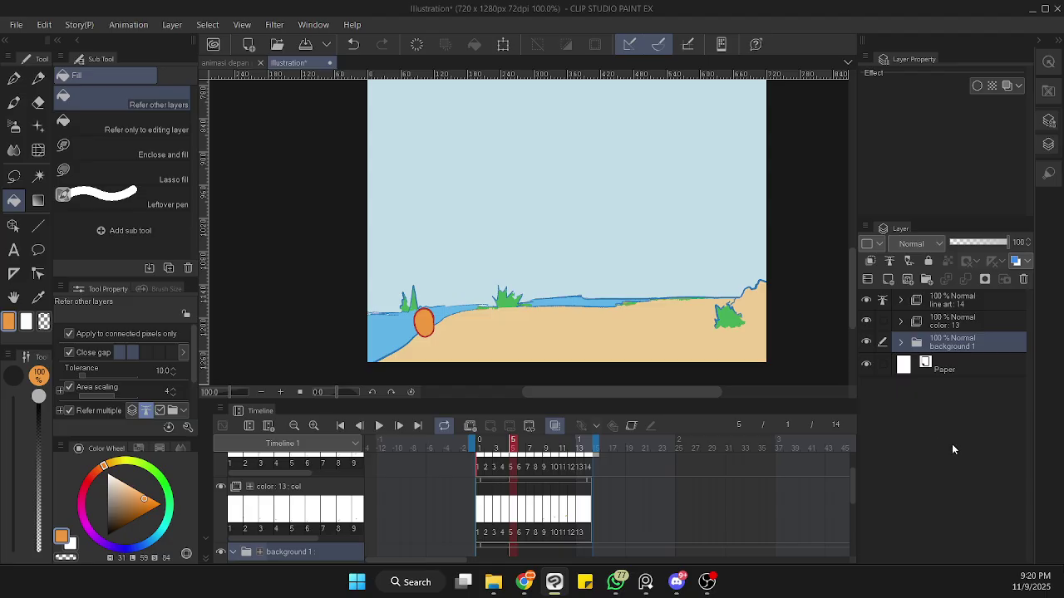
- Look up the shortcut assigned to the New animation cel command in the shortcut settings
left_click(227, 408)
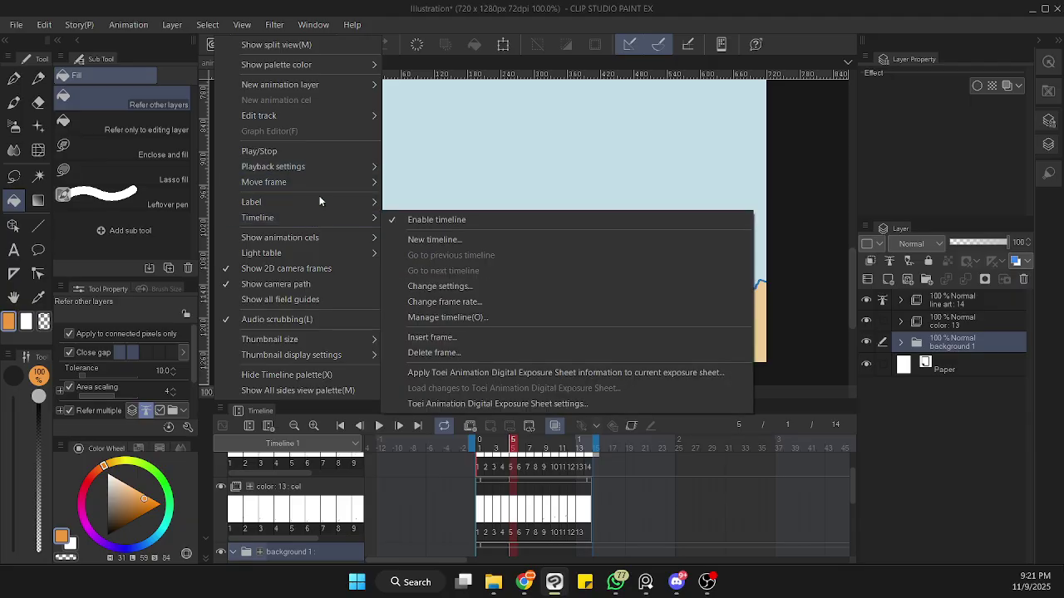
left_click(223, 412)
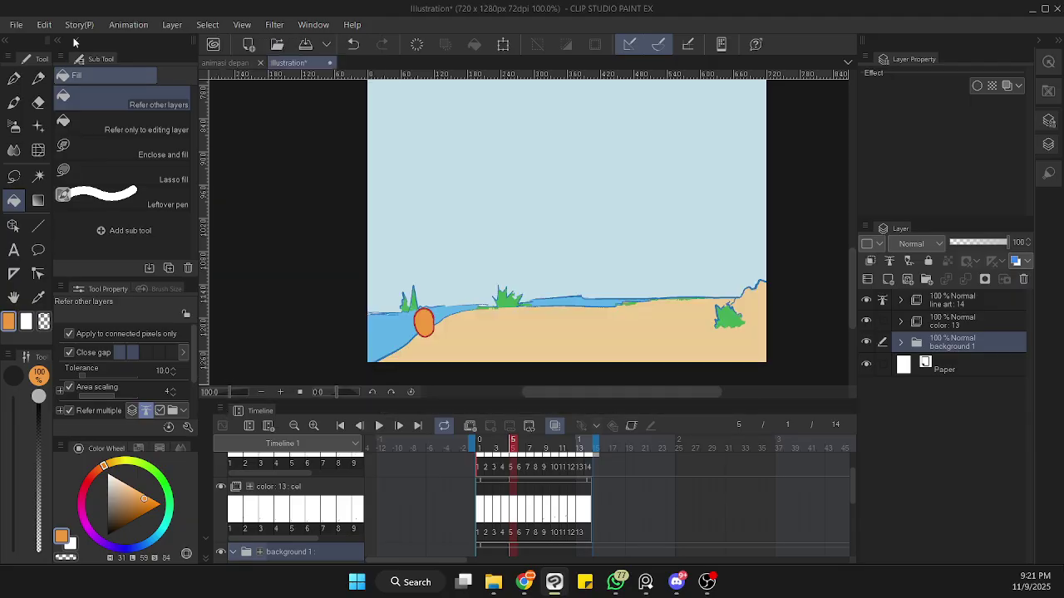
left_click(46, 24)
mouse_move(16, 25)
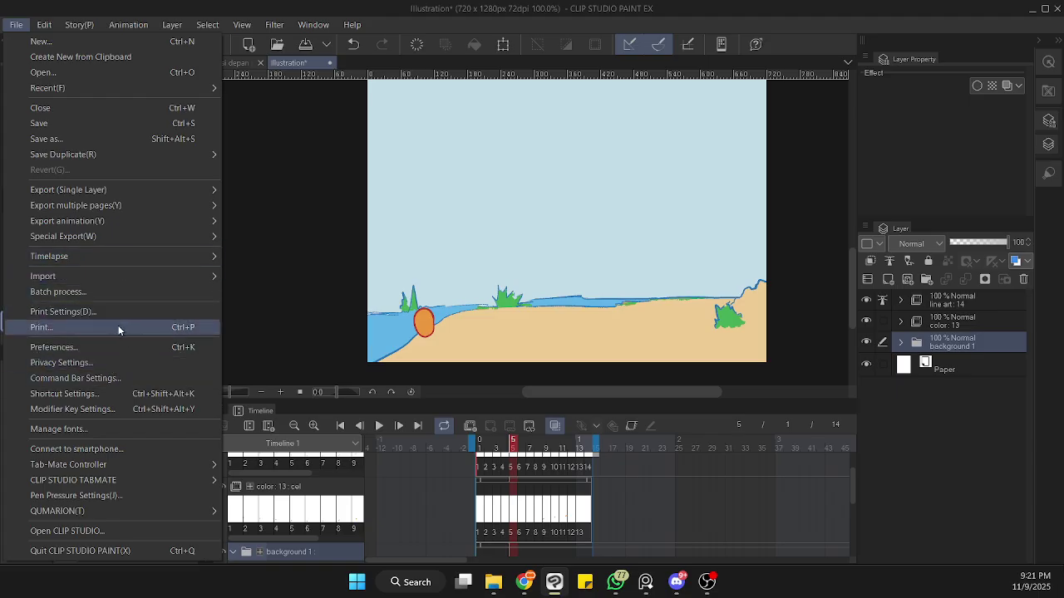
left_click(123, 393)
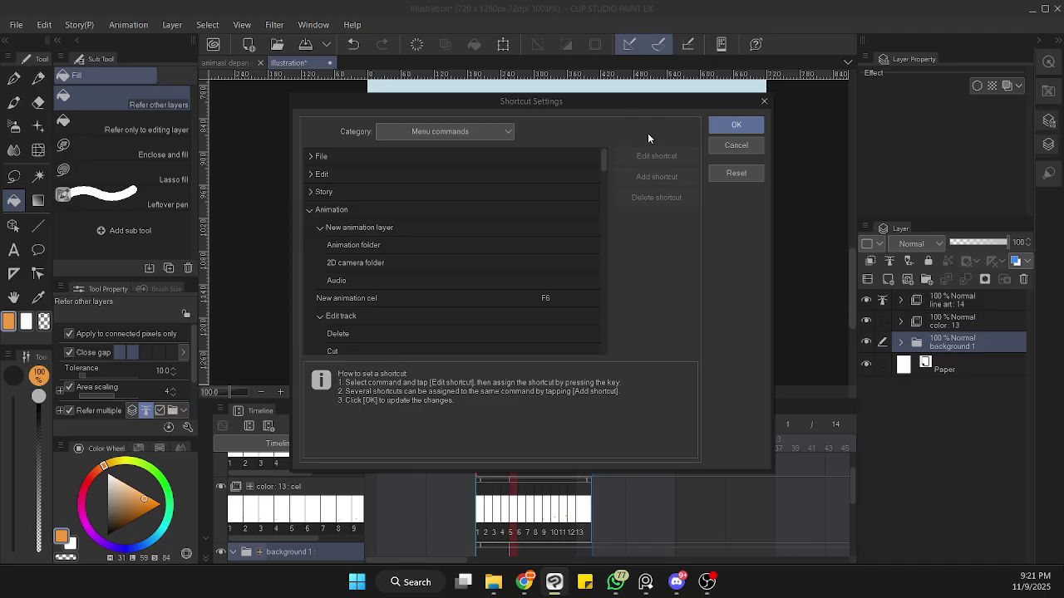
left_click_drag(606, 154, 604, 168)
left_click(540, 231)
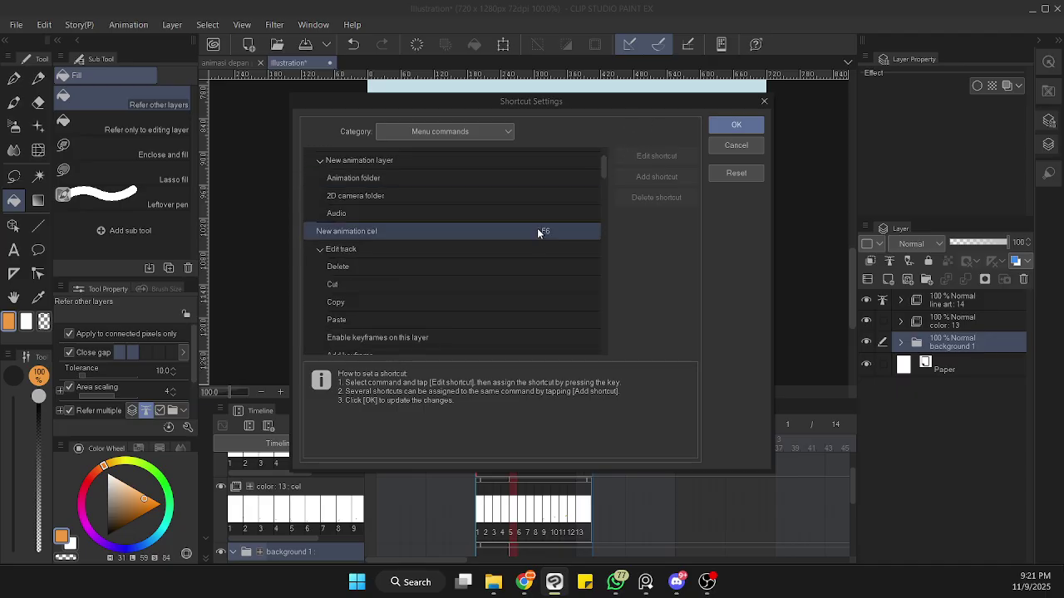
key("F6")
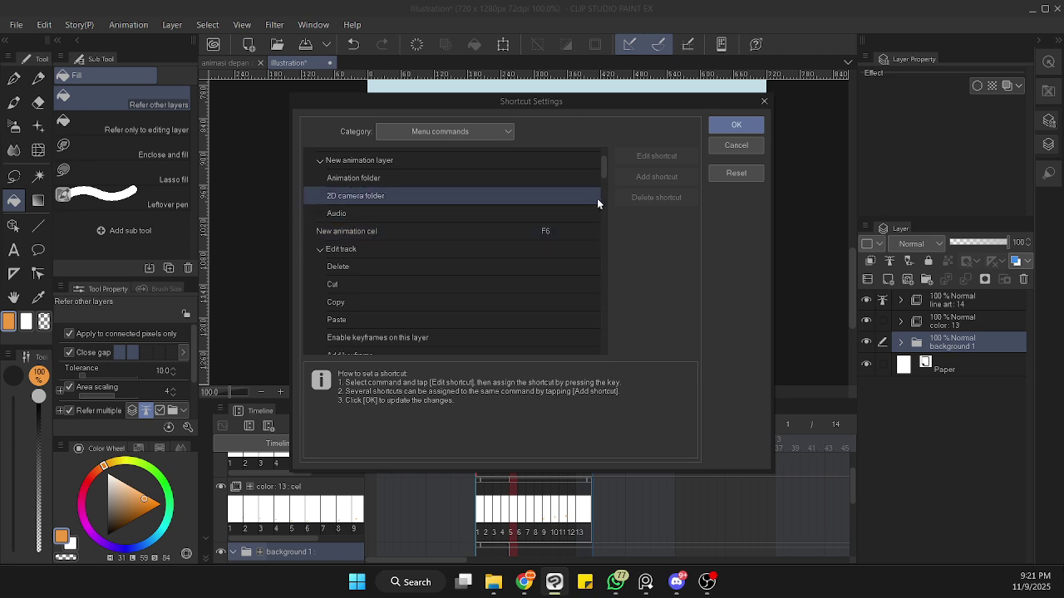
- Find the New animation cel entry in the shortcut list and examine its assigned key
left_click_drag(606, 169, 604, 169)
left_click(550, 237)
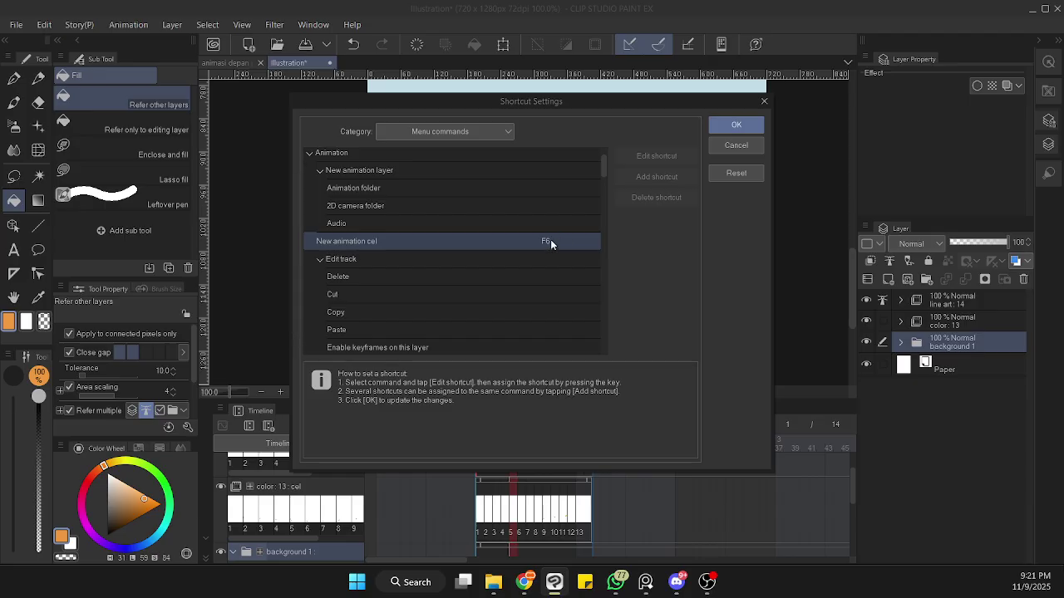
left_click_drag(605, 170, 601, 176)
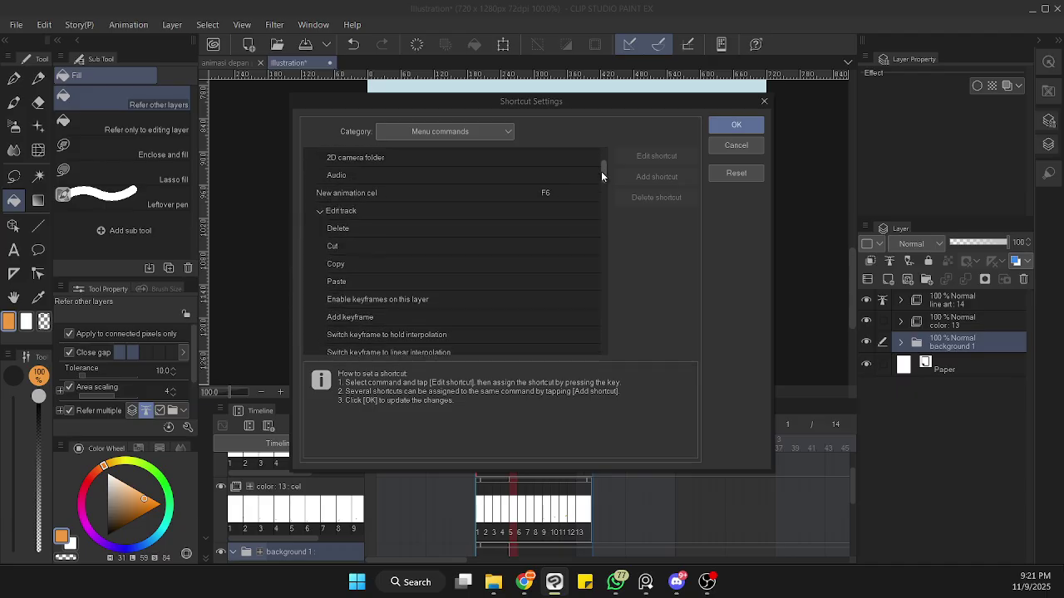
left_click_drag(604, 175, 604, 173)
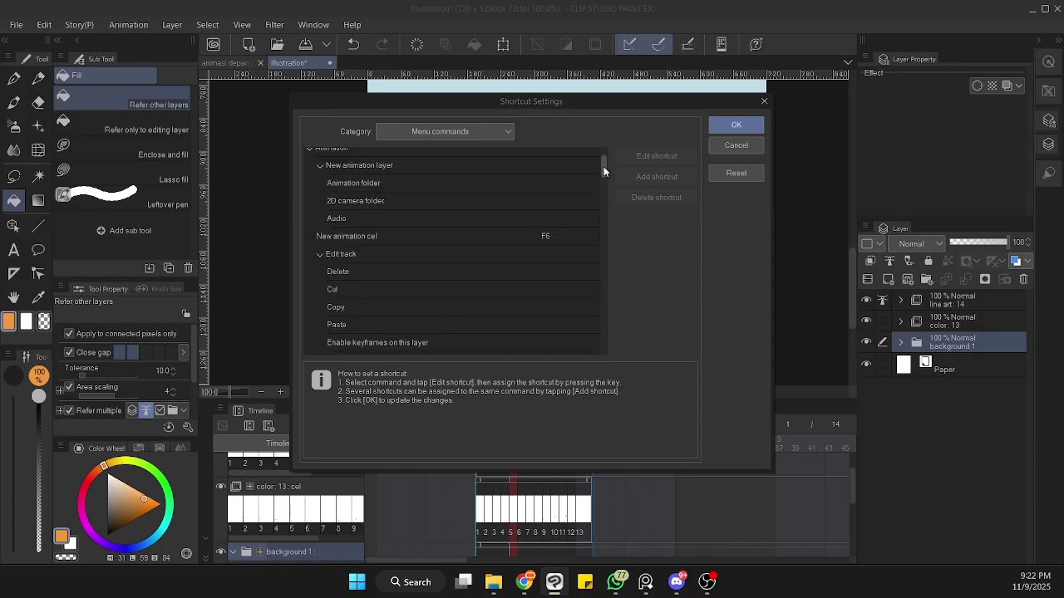
scroll(604, 169, "down", 1)
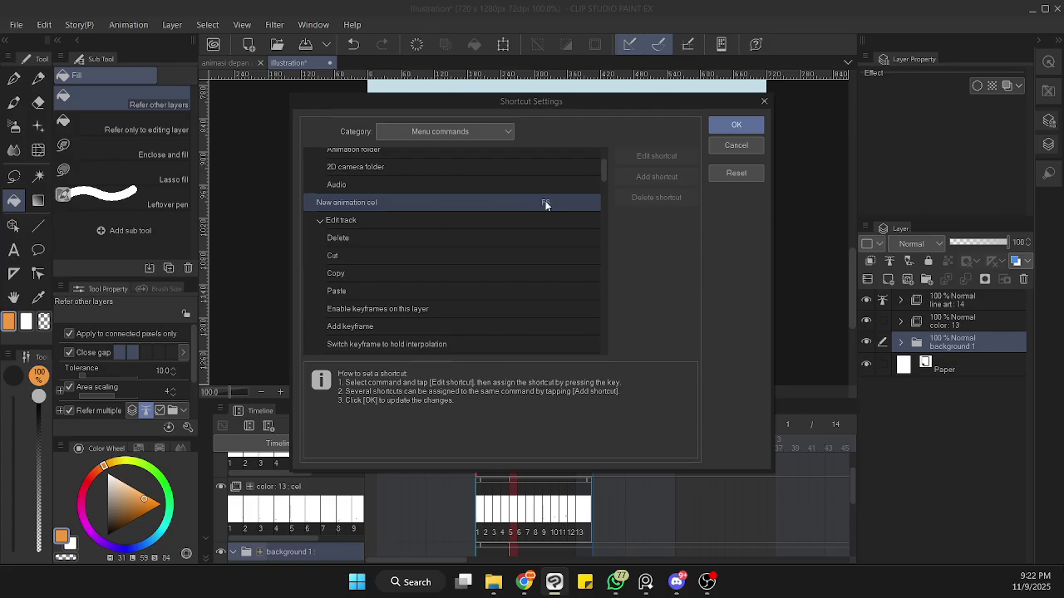
scroll(603, 175, "down", 1)
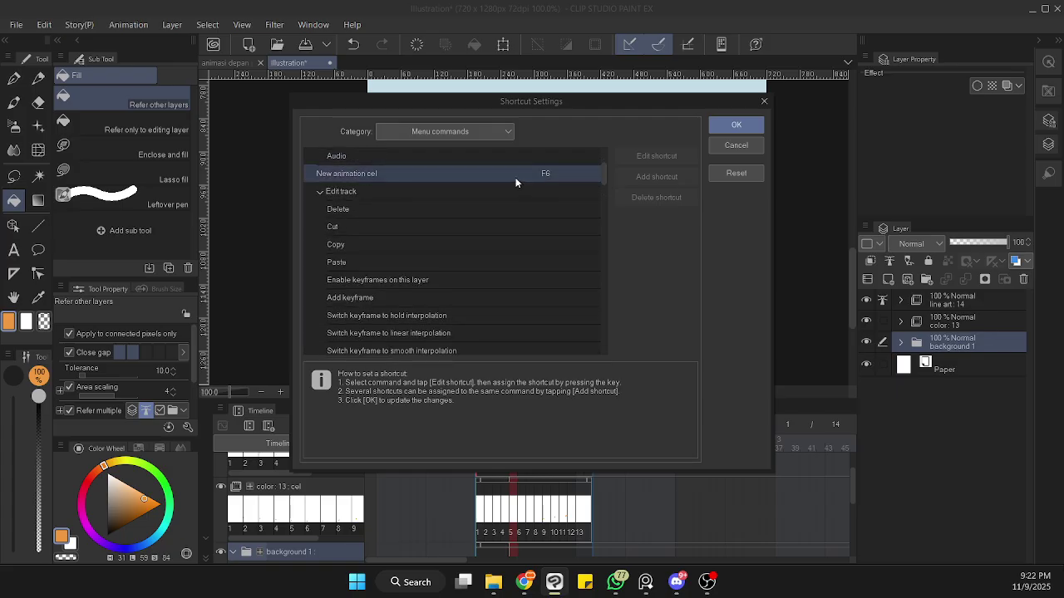
left_click(553, 175)
left_click(558, 177)
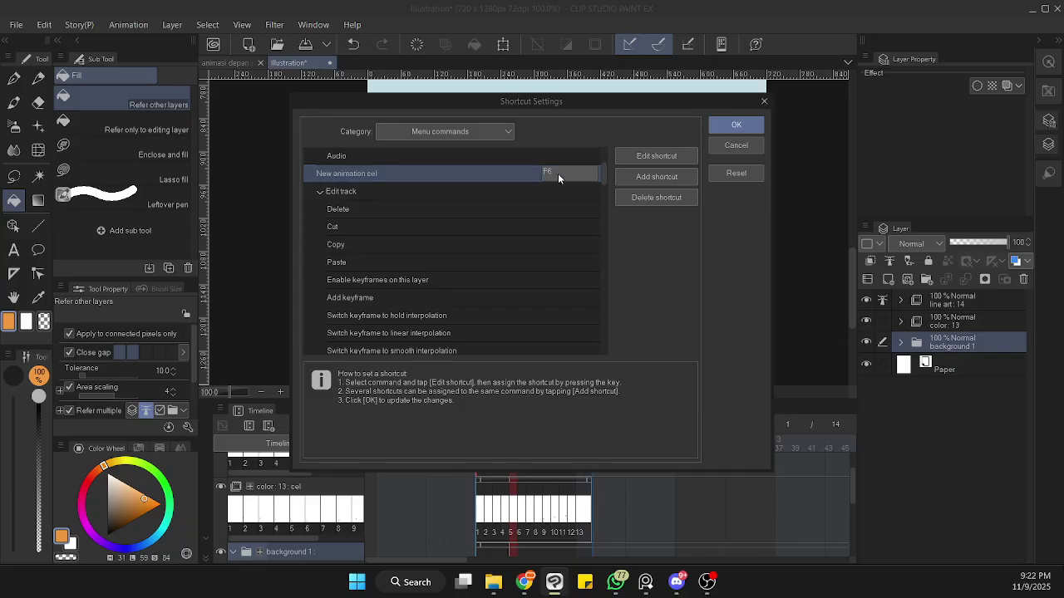
left_click(617, 226)
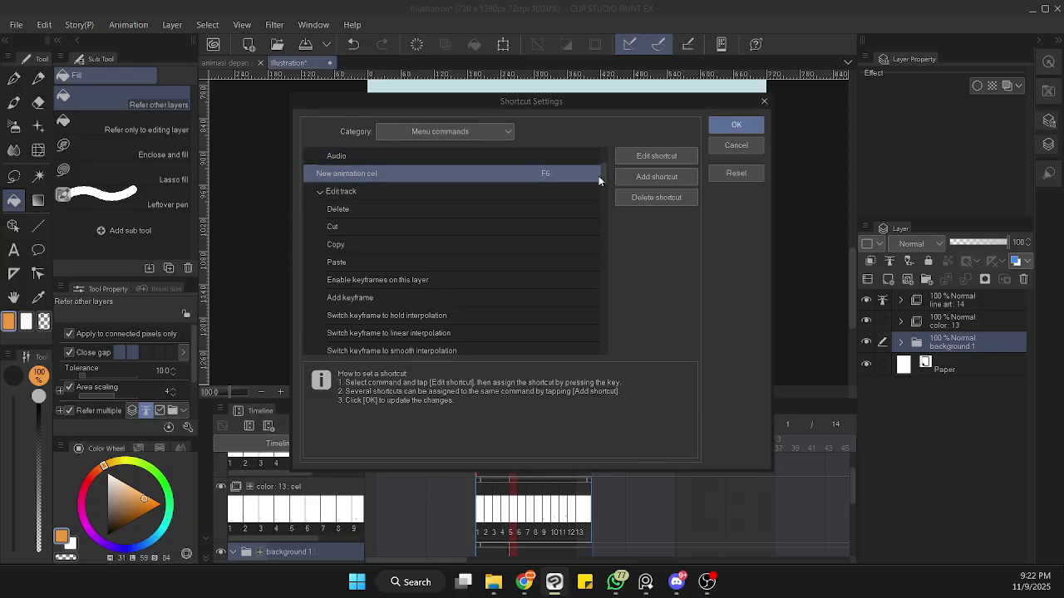
left_click_drag(603, 172, 603, 171)
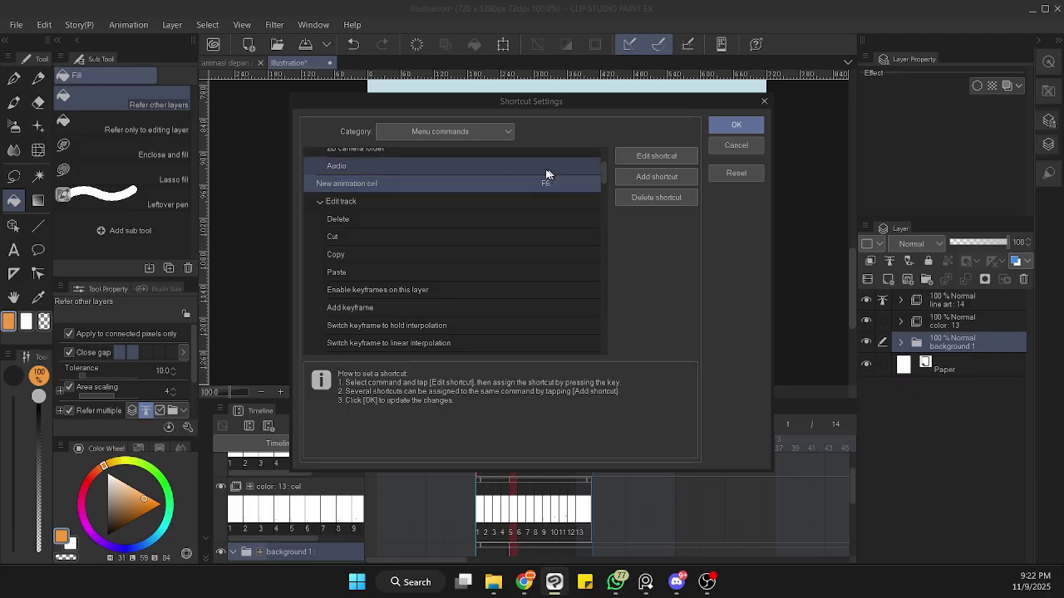
- Look up the shortcuts of the Play/Stop, Go to previous frame and Go to next frame commands, and close the shortcut settings
left_click_drag(602, 170, 610, 228)
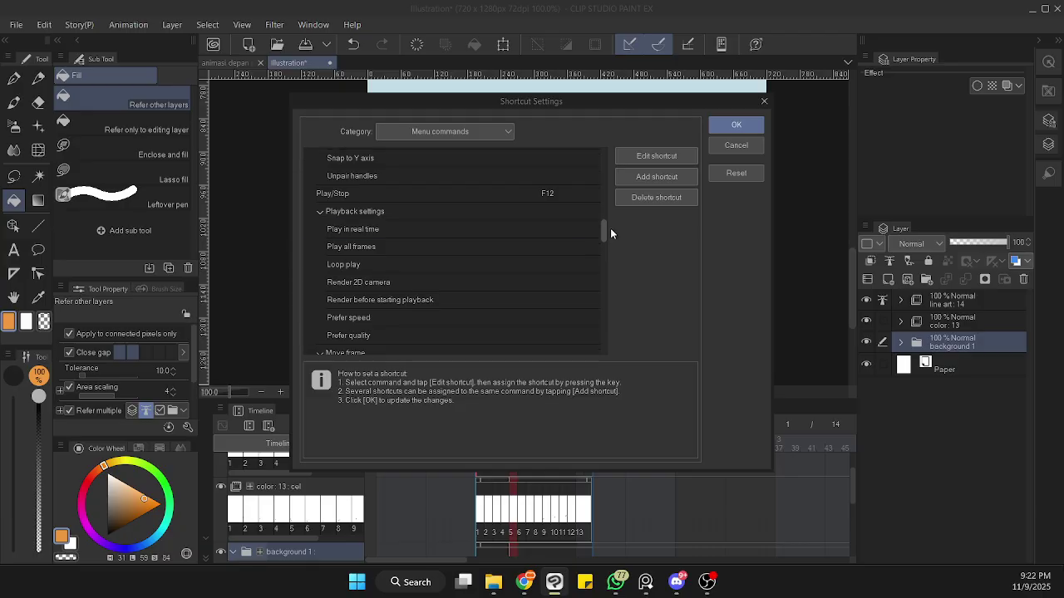
left_click(548, 193)
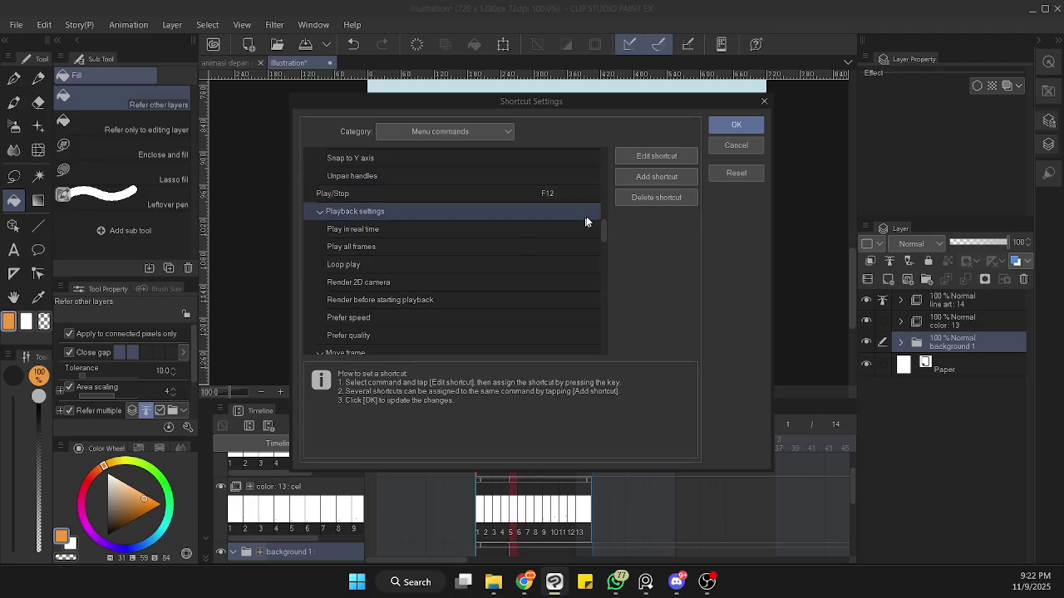
left_click_drag(603, 222, 603, 245)
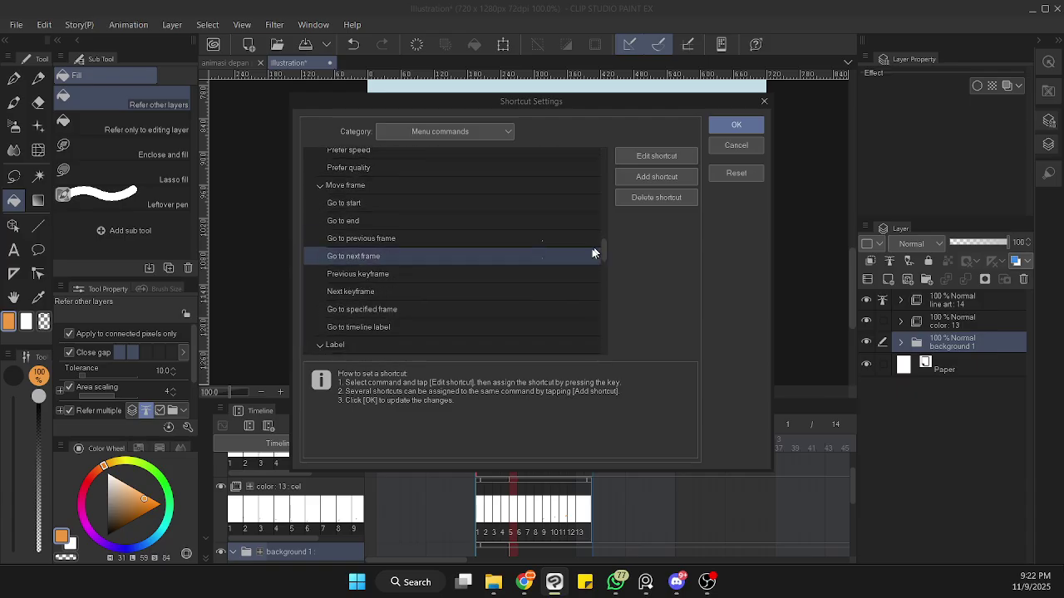
left_click(555, 228)
left_click(552, 235)
left_click(543, 257)
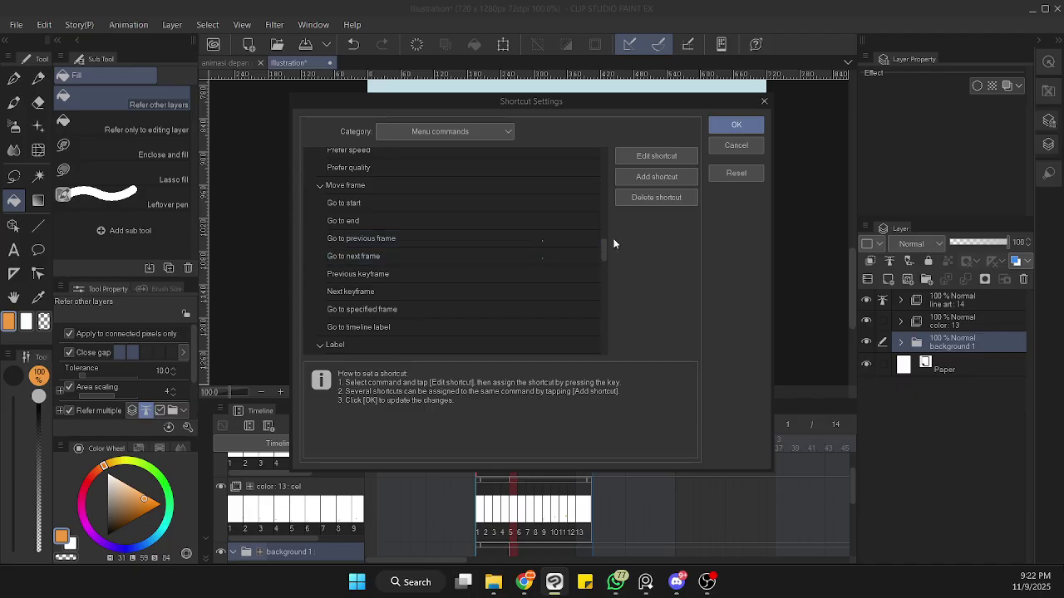
left_click(545, 250)
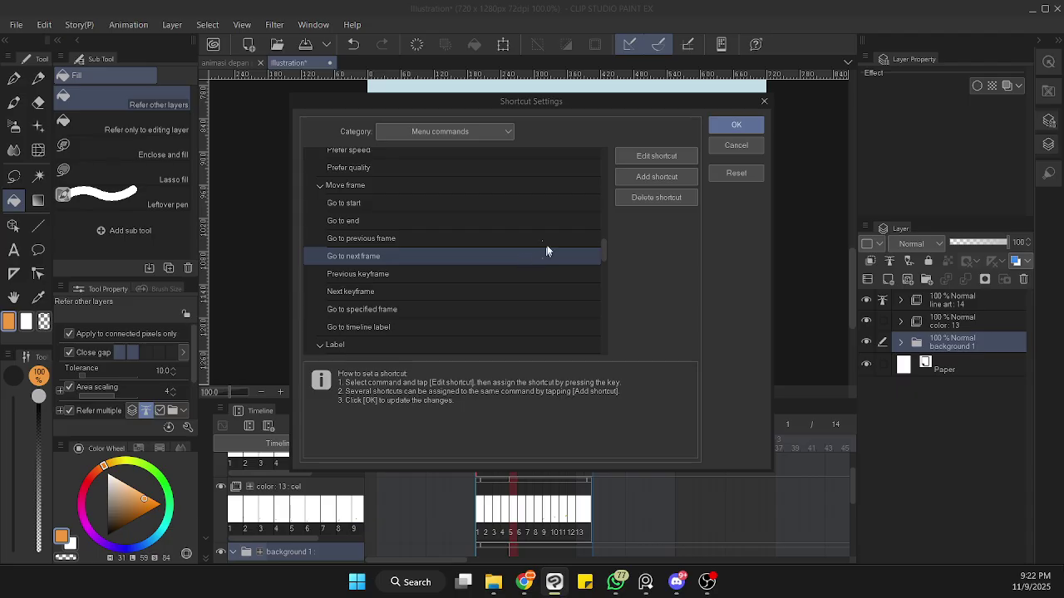
left_click(545, 241)
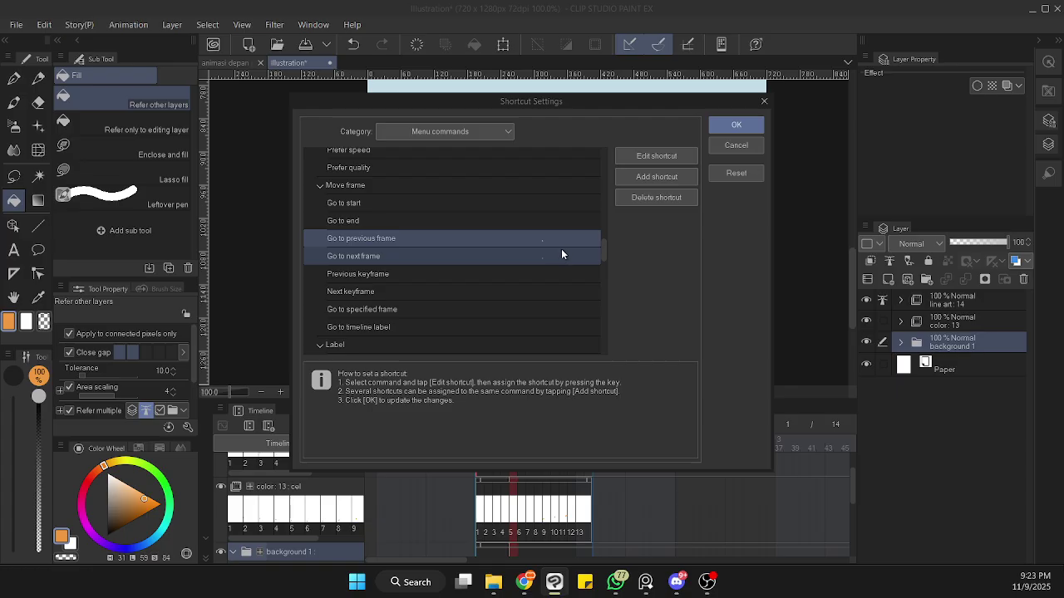
left_click(556, 253)
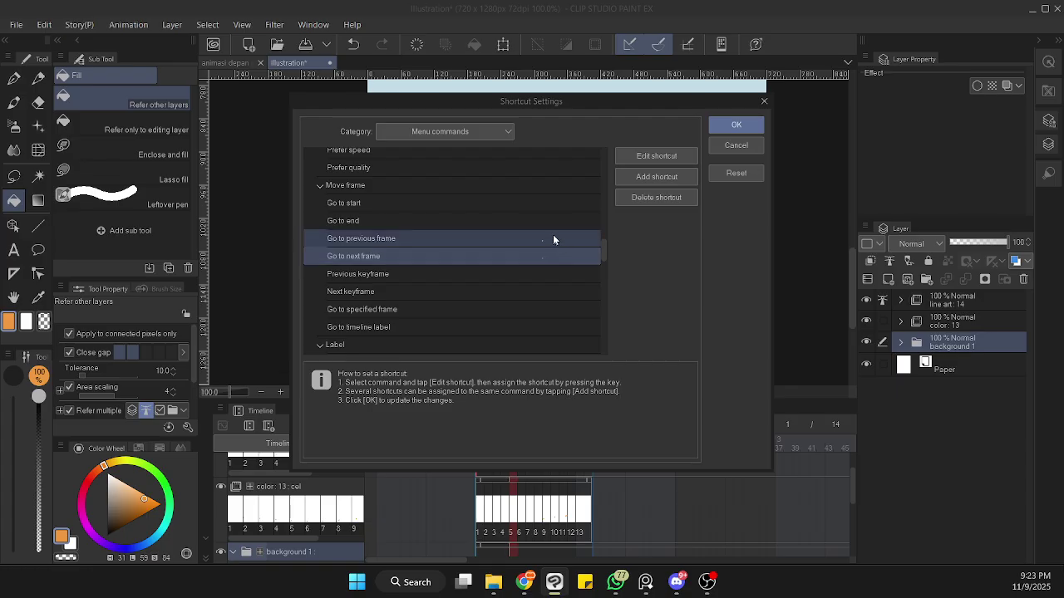
left_click(556, 237)
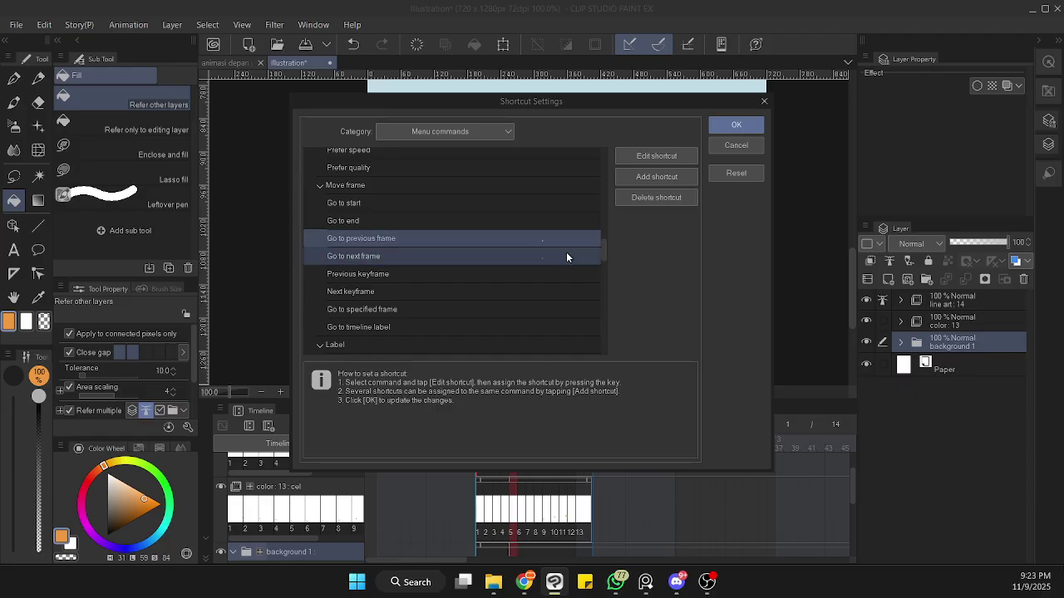
left_click(737, 125)
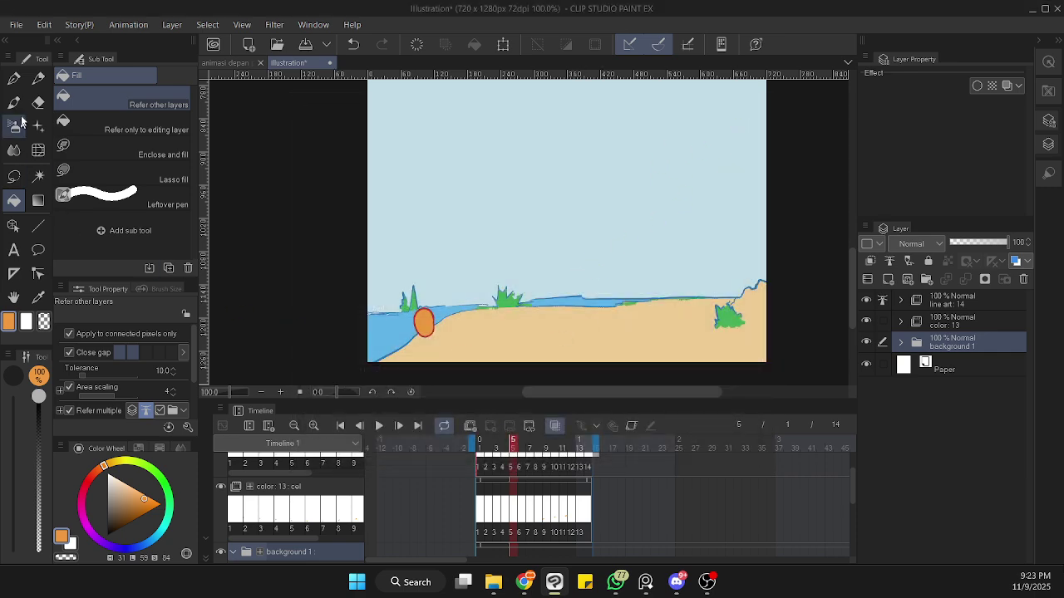
- Choose the Real G-Pen, go to frame 2 and compare the onion skin of the line art and color folders
left_click(14, 77)
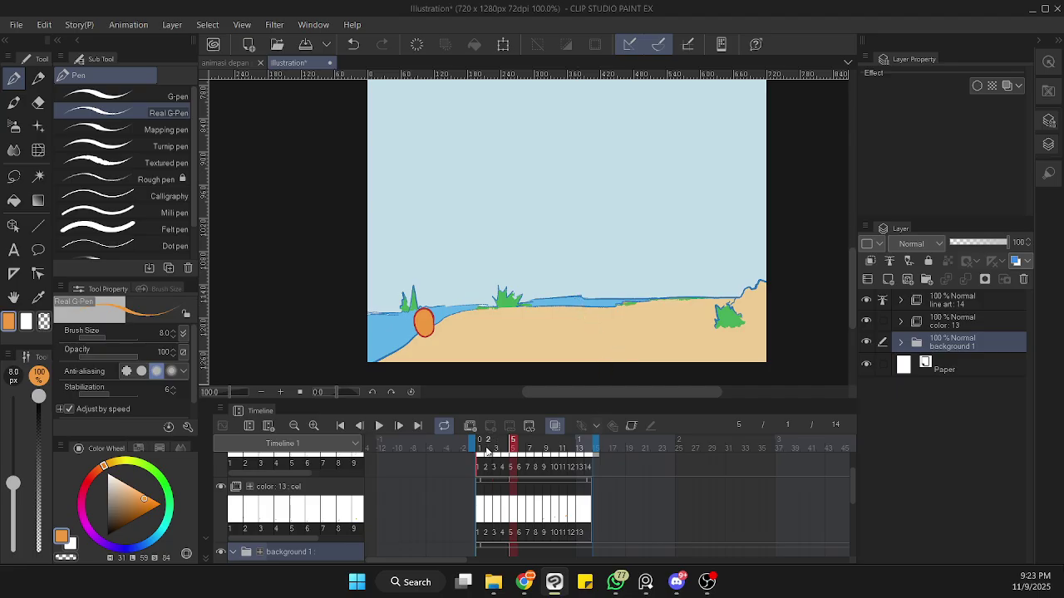
left_click(485, 449)
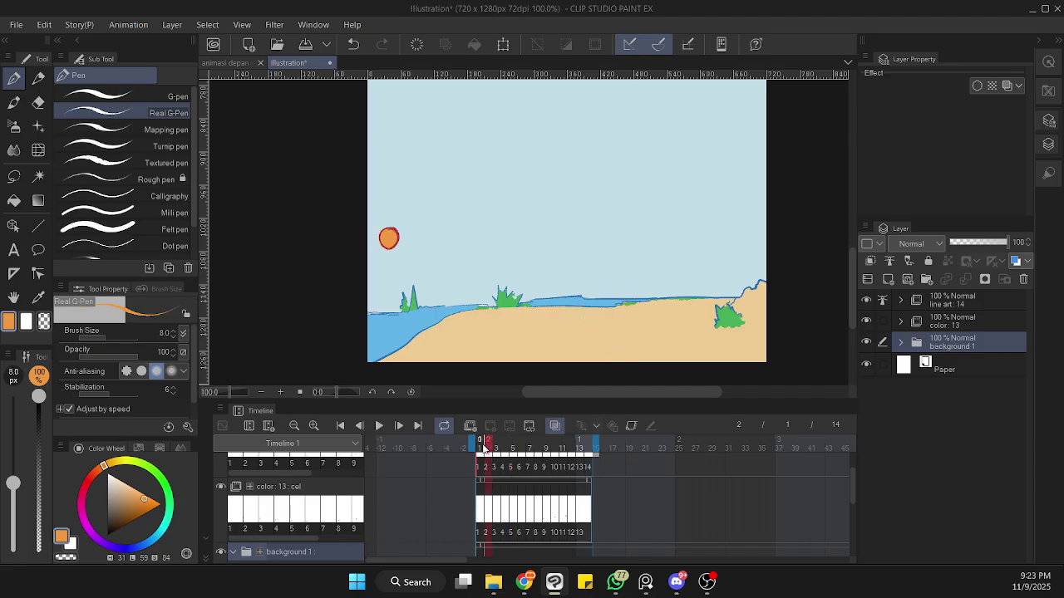
left_click(964, 304)
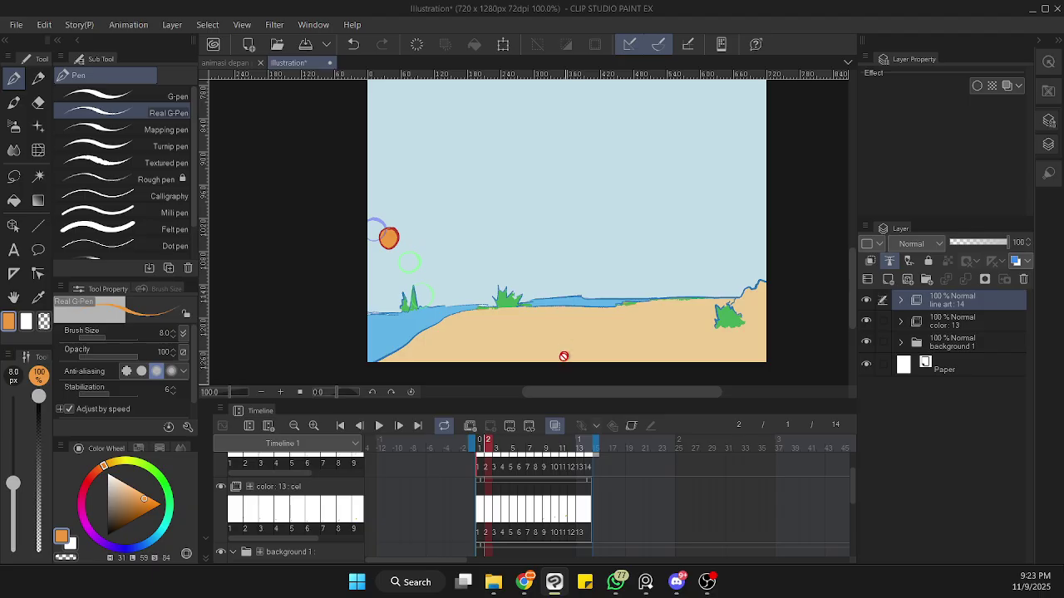
left_click(274, 491)
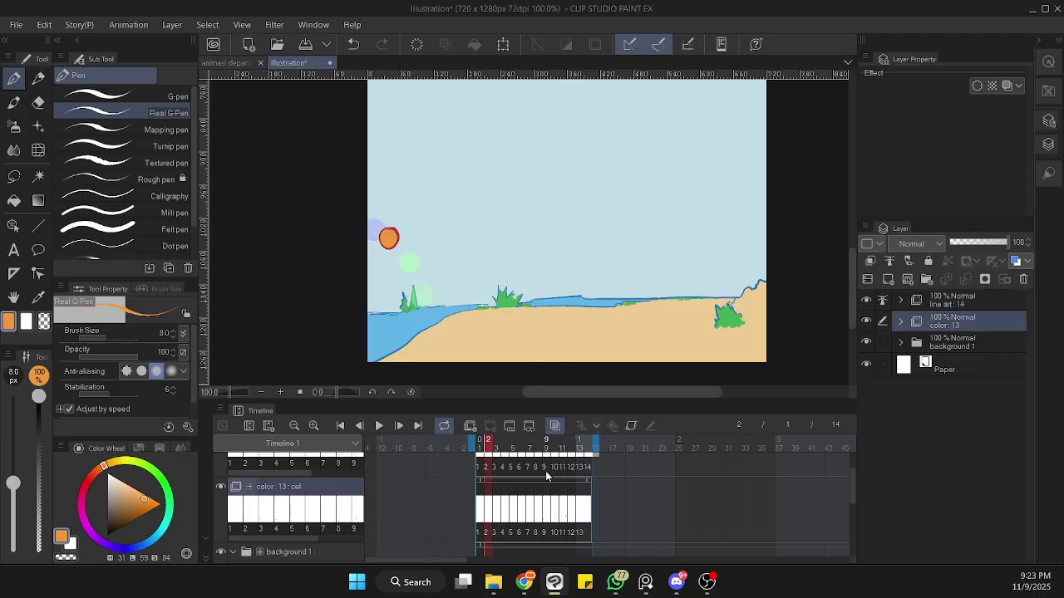
left_click_drag(757, 232, 712, 245)
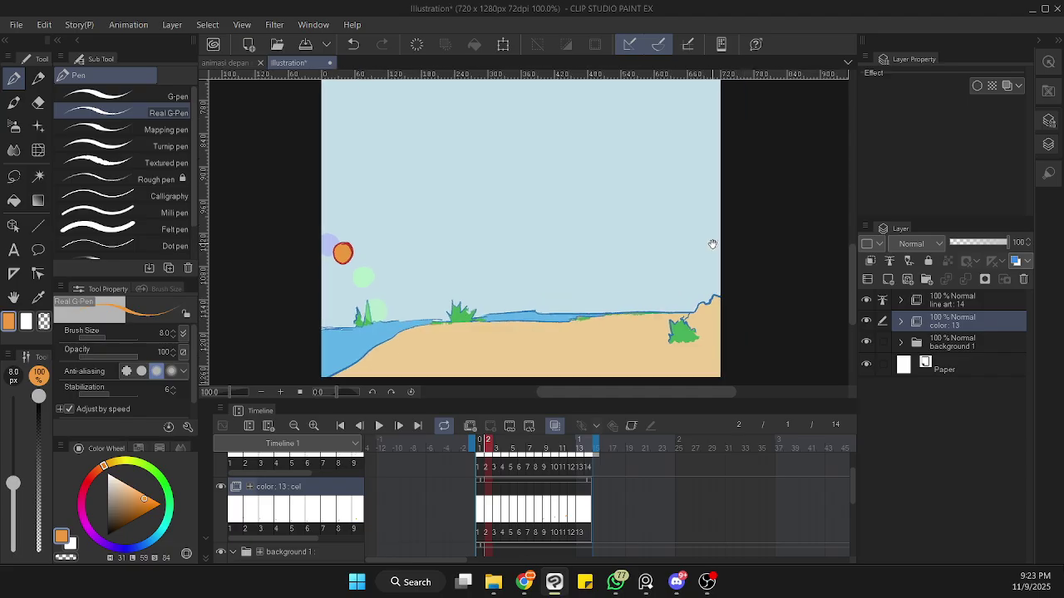
left_click(966, 306)
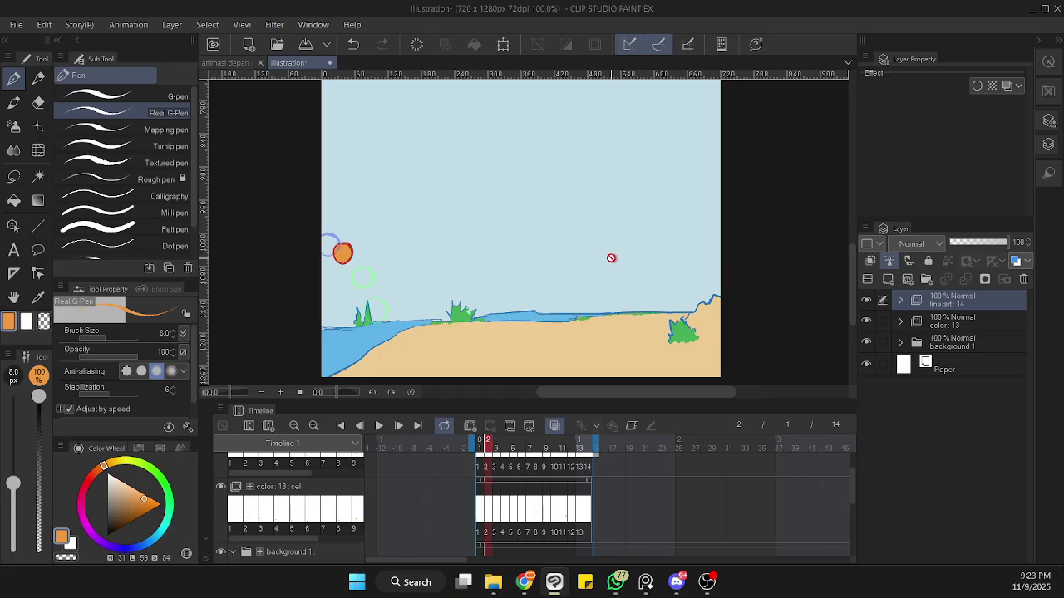
- Expand the line art folder, select cel 14, and collapse the folder again with the folder selected
left_click(901, 301)
left_click(952, 331)
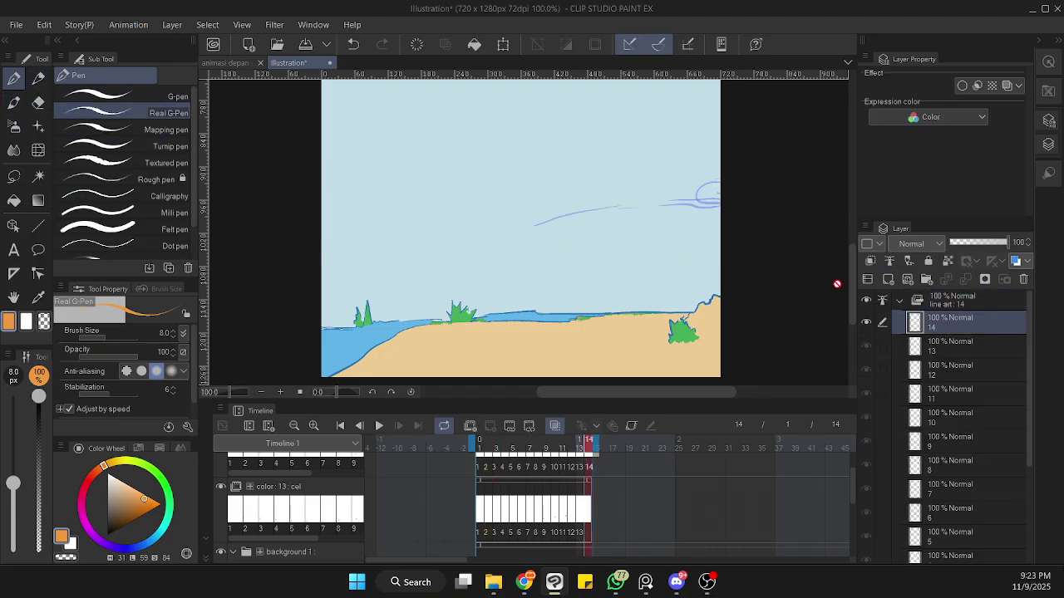
left_click(901, 302)
left_click(946, 304)
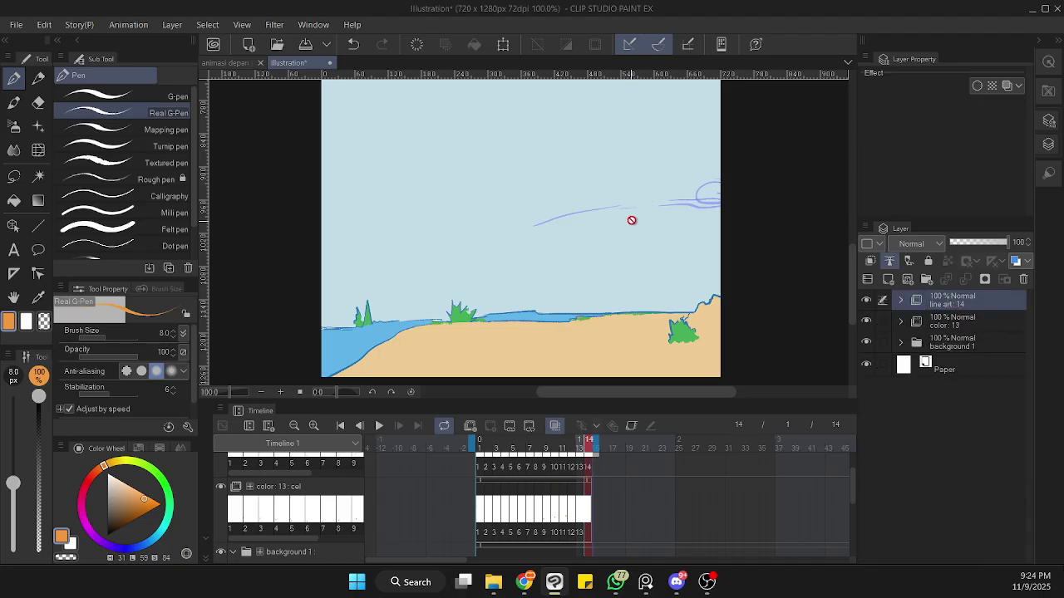
mouse_move(648, 212)
left_mouse_down()
mouse_move(684, 242)
mouse_move(662, 204)
left_mouse_up()
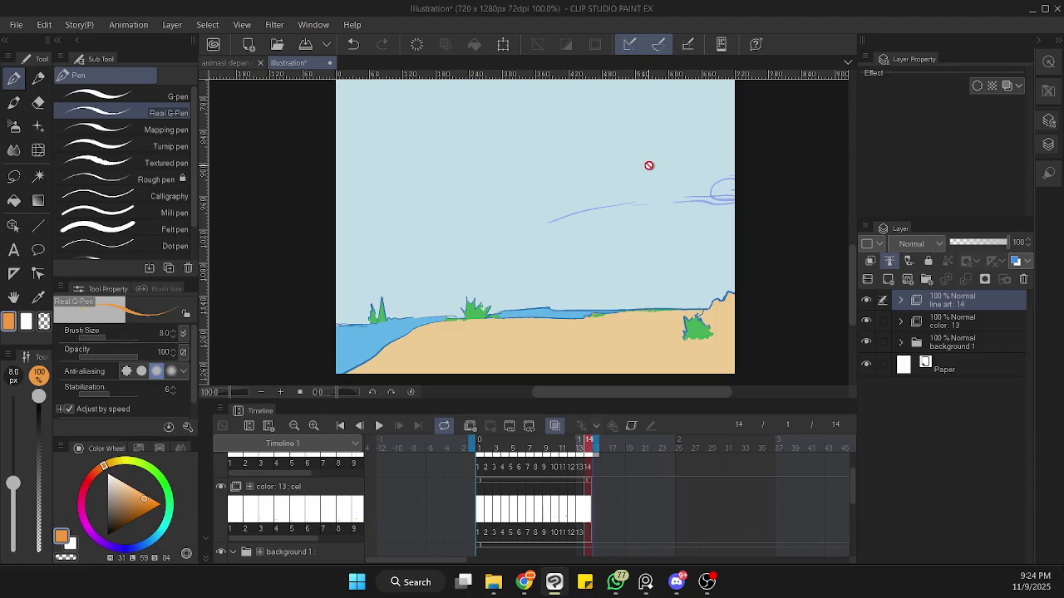
- Step backward through the animation one frame at a time from frame 14 to frame 1
key("Left")
key("Left")
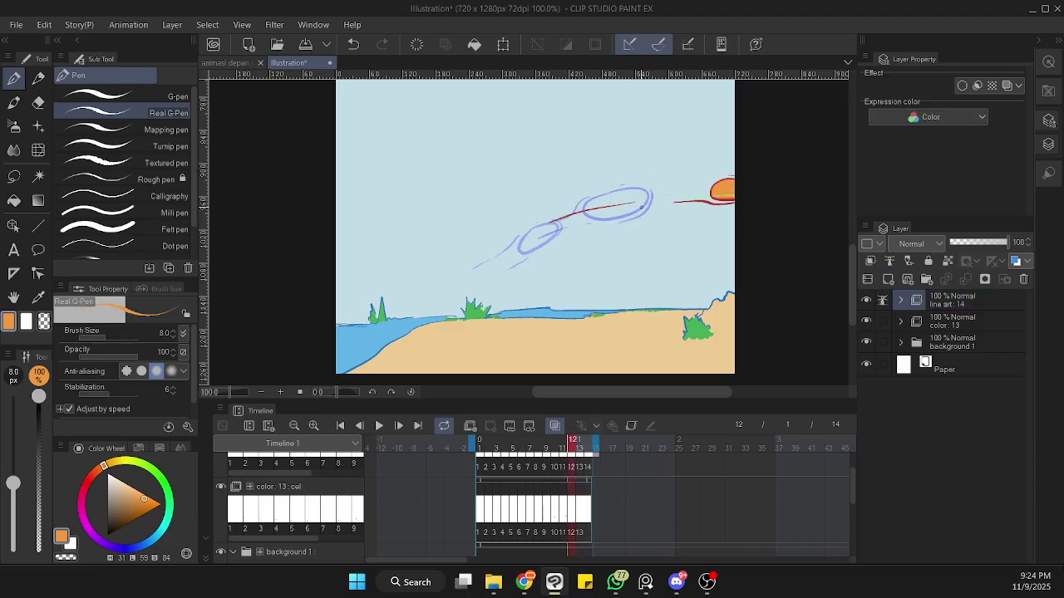
key("Left")
key("Left")
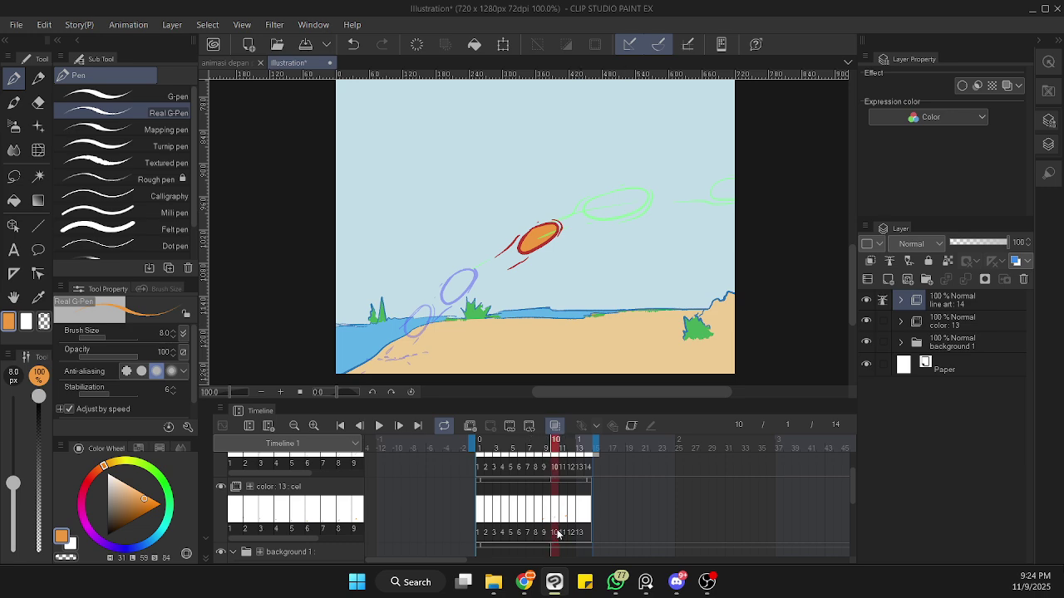
key("Left")
key("Left")
key("Left")
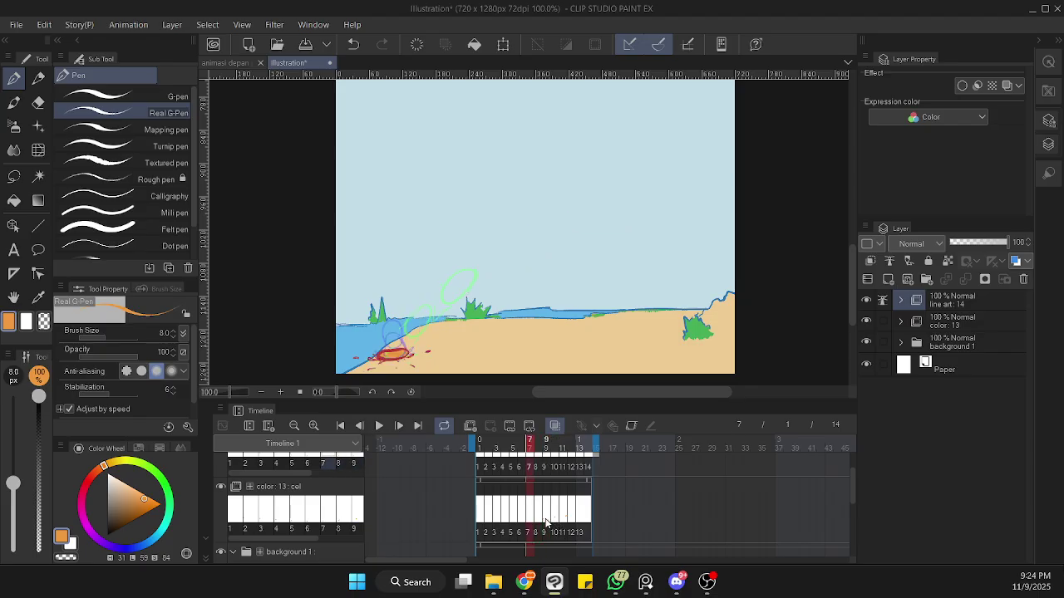
key("Left")
key("Left")
key("Left")
key("Left")
key("Left")
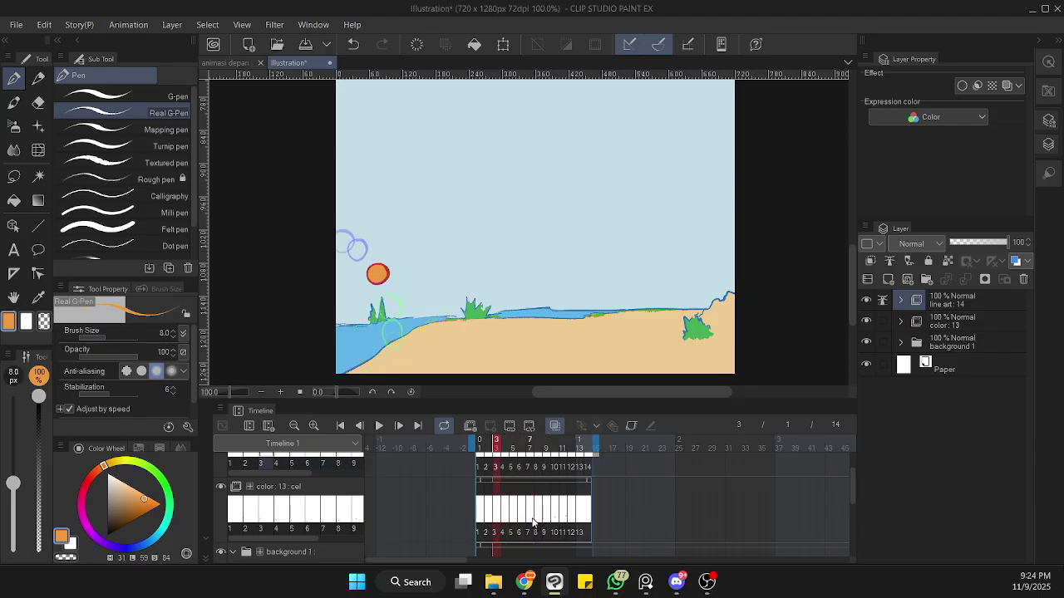
key("Left")
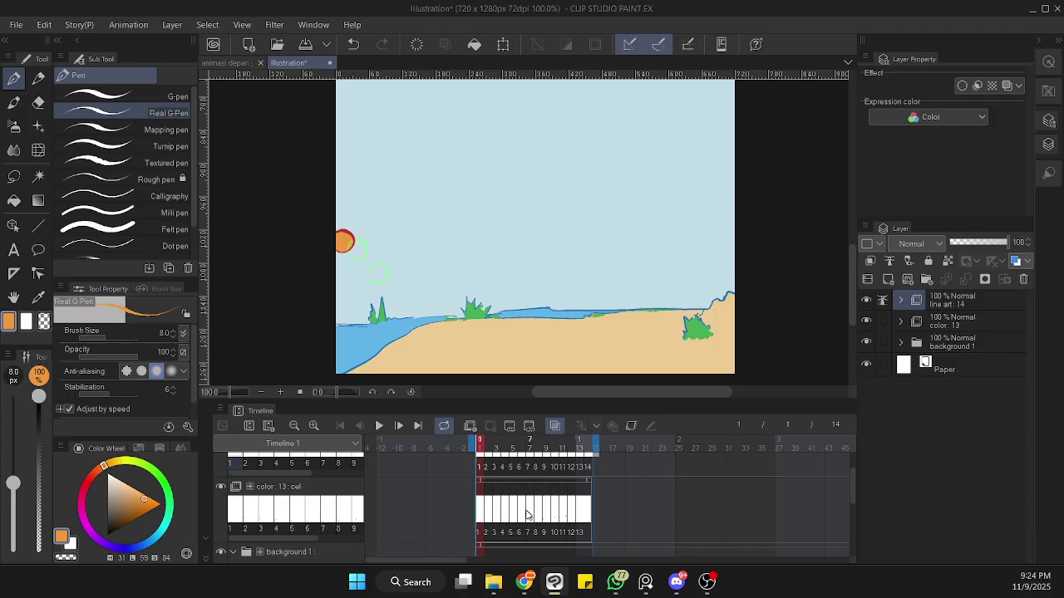
- Step forward frame by frame to frame 13 and back to frame 11 to review the ball's motion
key("Right")
key("Right")
key("Right")
key("Right")
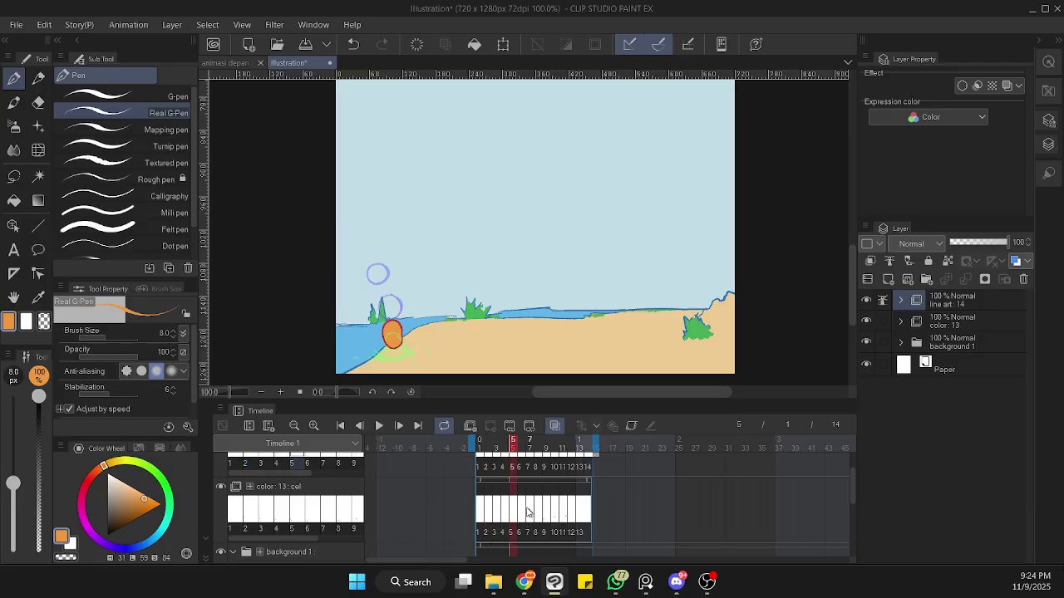
key("Right")
key("Right")
key("Right")
key("Right")
key("Right")
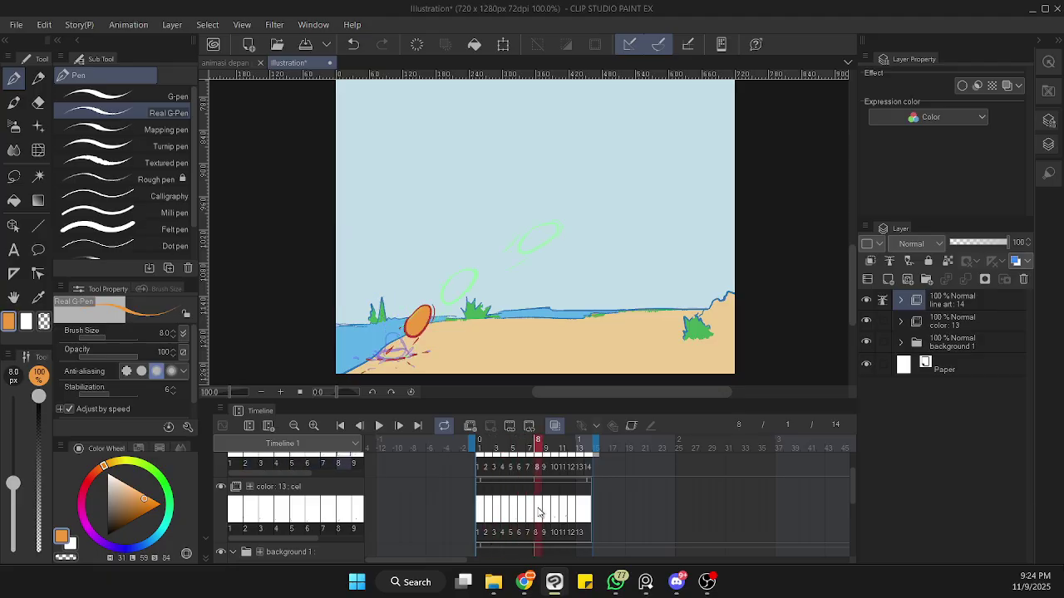
key("Right")
key("Right")
key("Right")
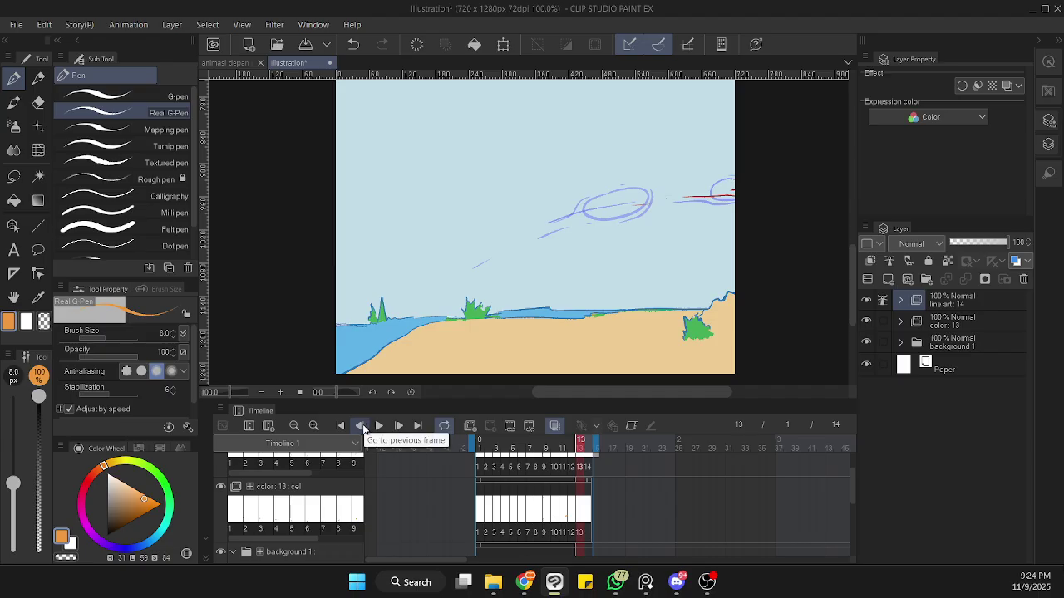
left_click(362, 426)
left_click(361, 426)
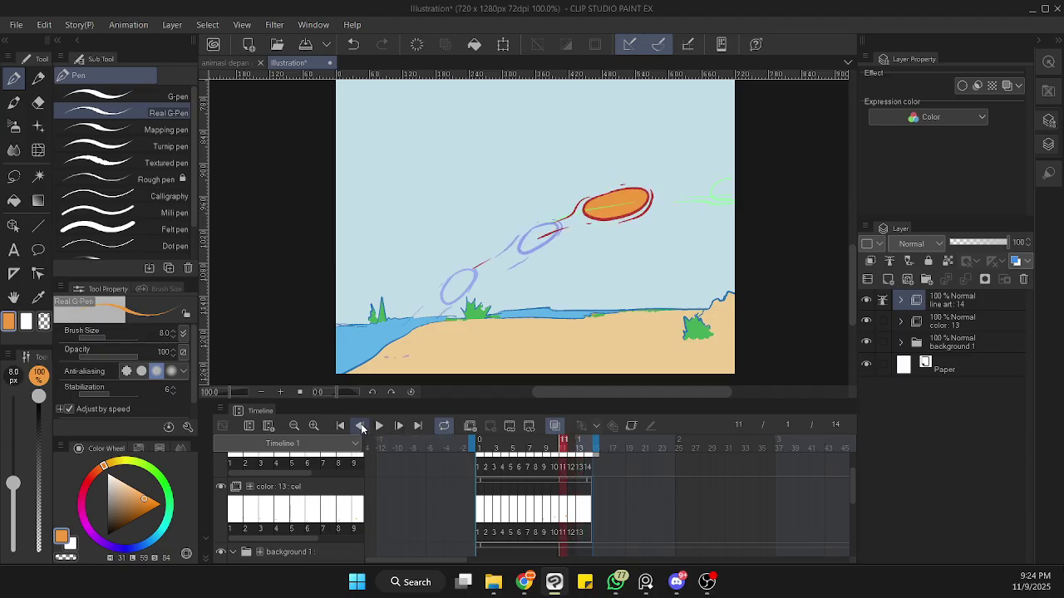
- Step back frame by frame from frame 11 to frame 7 and forward again to frame 11 to check the ball's bounce
left_click(360, 427)
left_click(360, 427)
left_click(359, 426)
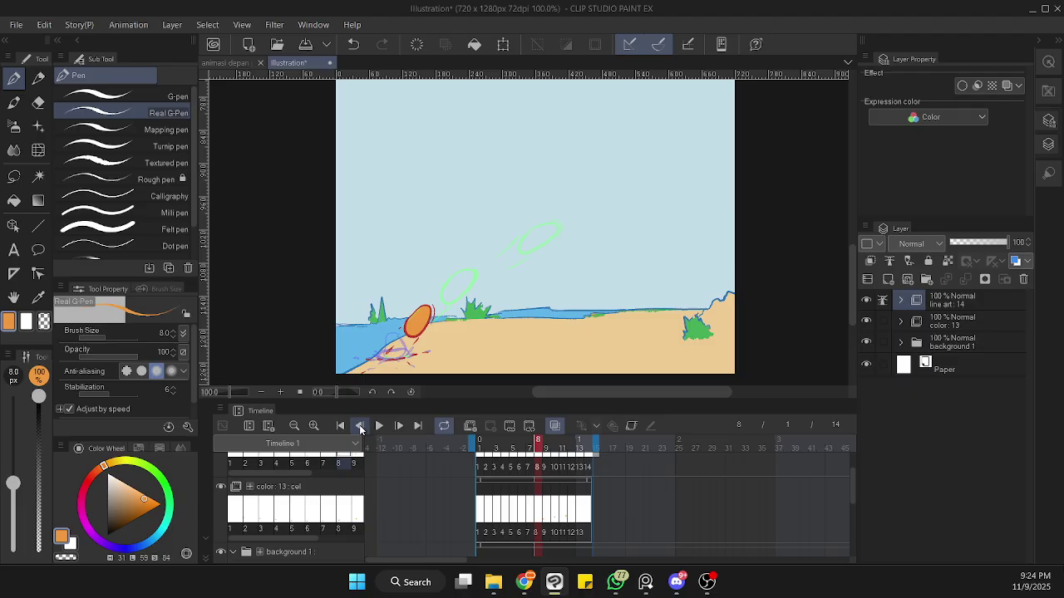
left_click(361, 427)
left_click(399, 428)
left_click(399, 428)
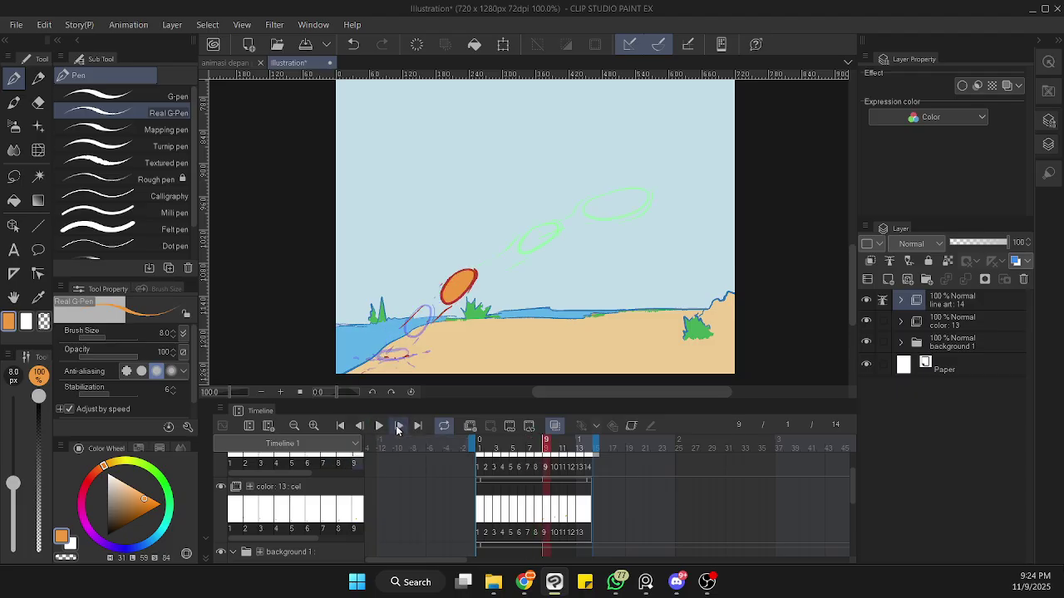
left_click(398, 428)
left_click(399, 428)
- Go back to frame 8 and forward to frame 9, and play the looping animation before stopping it
left_click(360, 427)
left_click(360, 427)
left_click(360, 427)
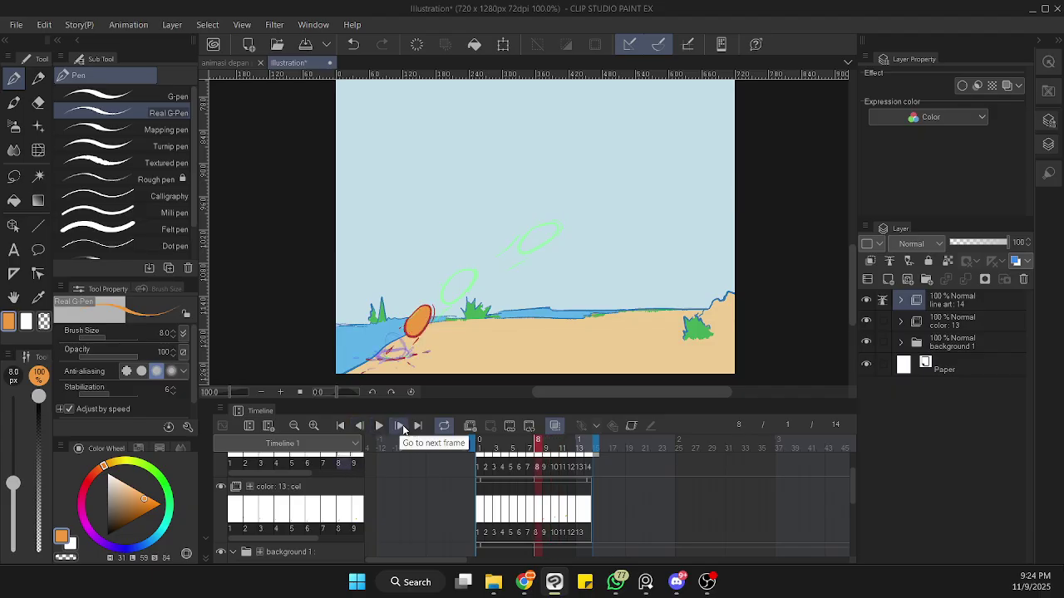
left_click(399, 426)
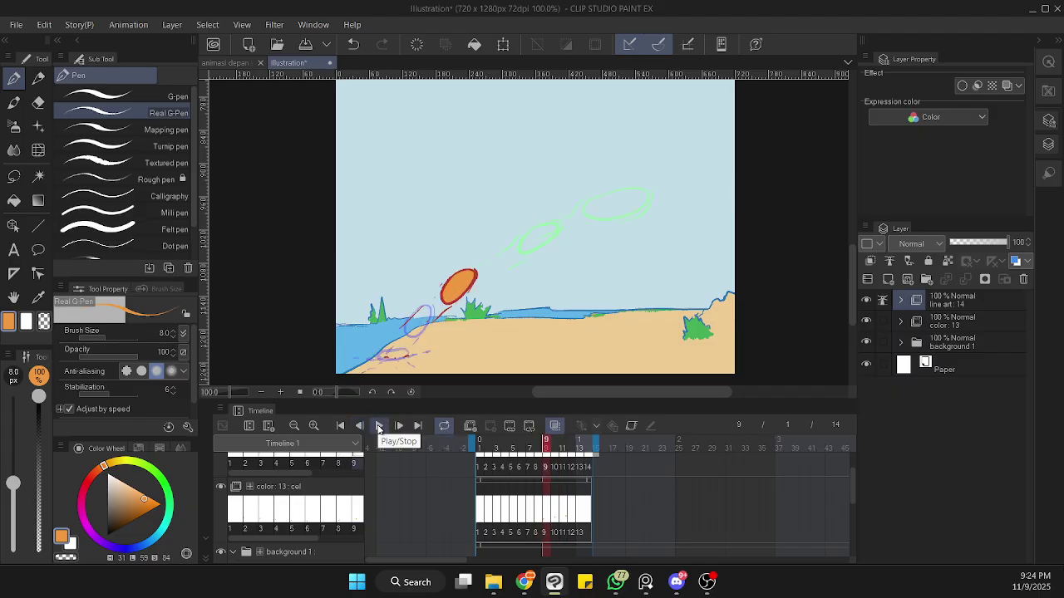
left_click(378, 426)
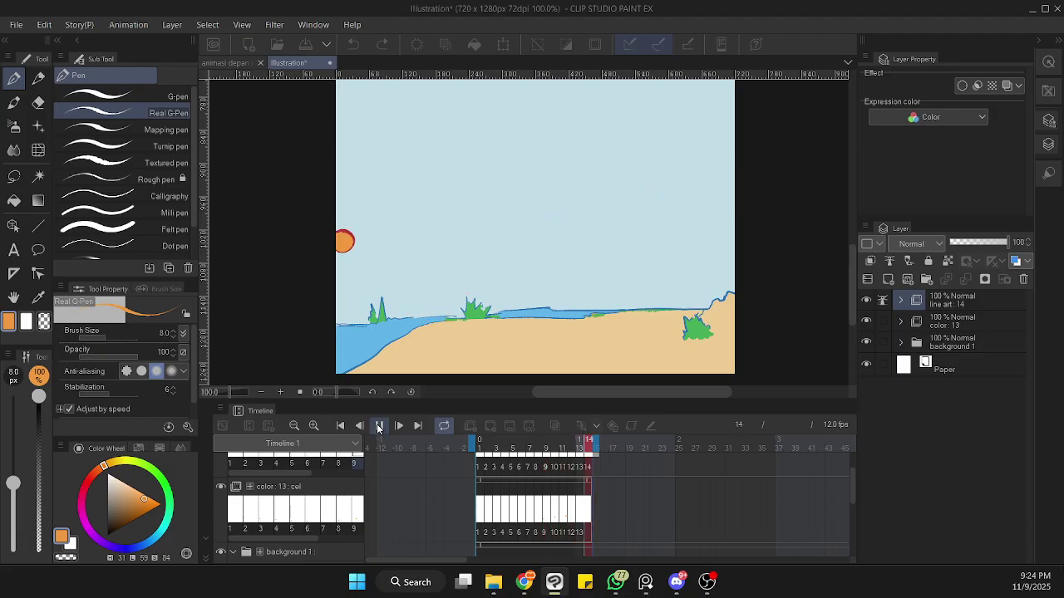
left_click(378, 426)
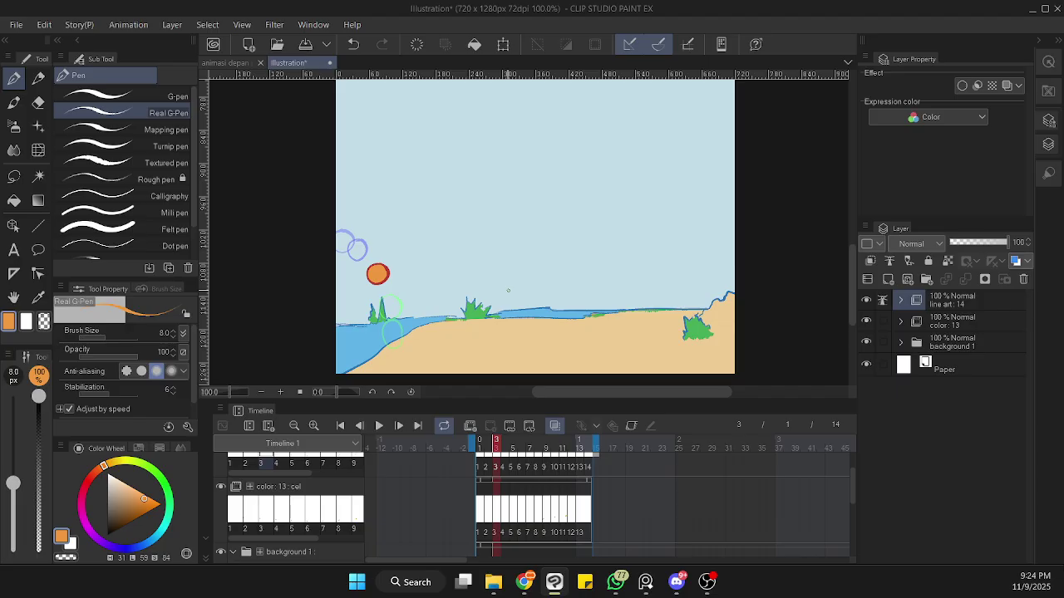
- Hide all palettes and play the bouncing ball animation on the enlarged canvas, stopping it after reviewing the motion
key("Tab")
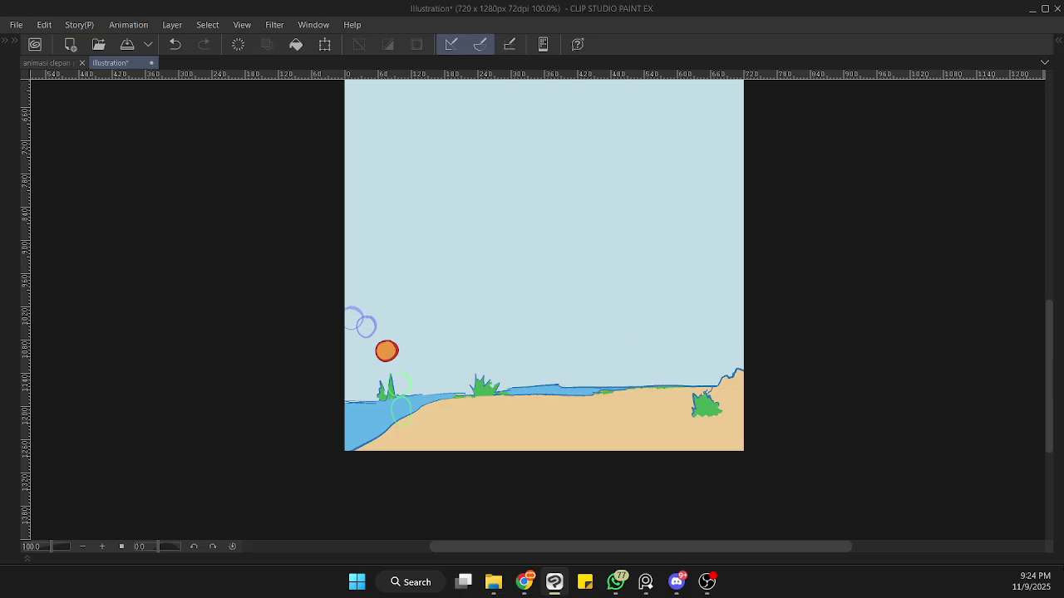
scroll(579, 324, "up", 3)
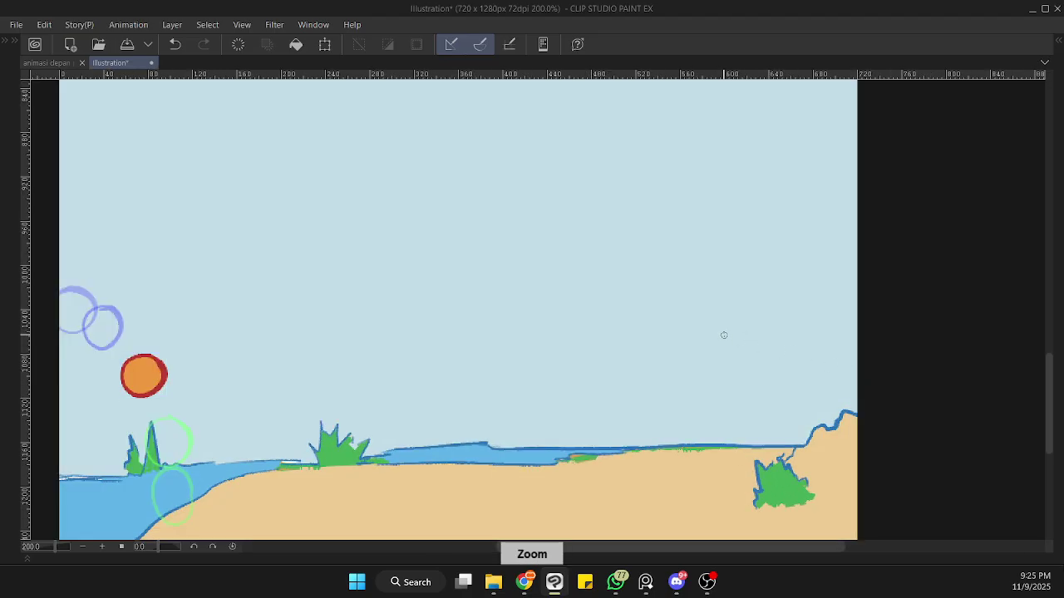
scroll(683, 342, "down", 3)
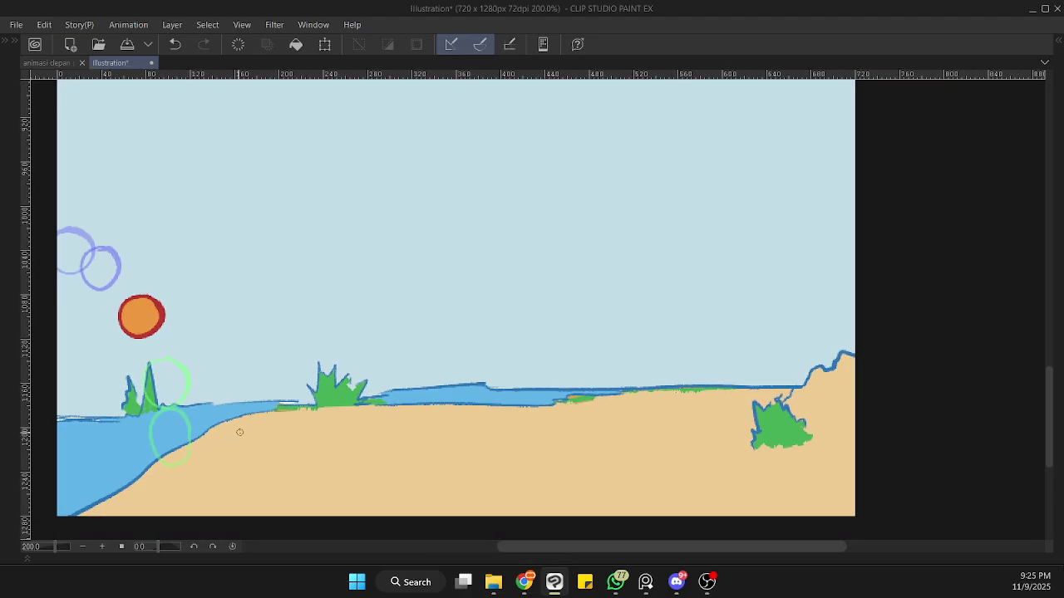
left_click_drag(368, 412, 403, 421)
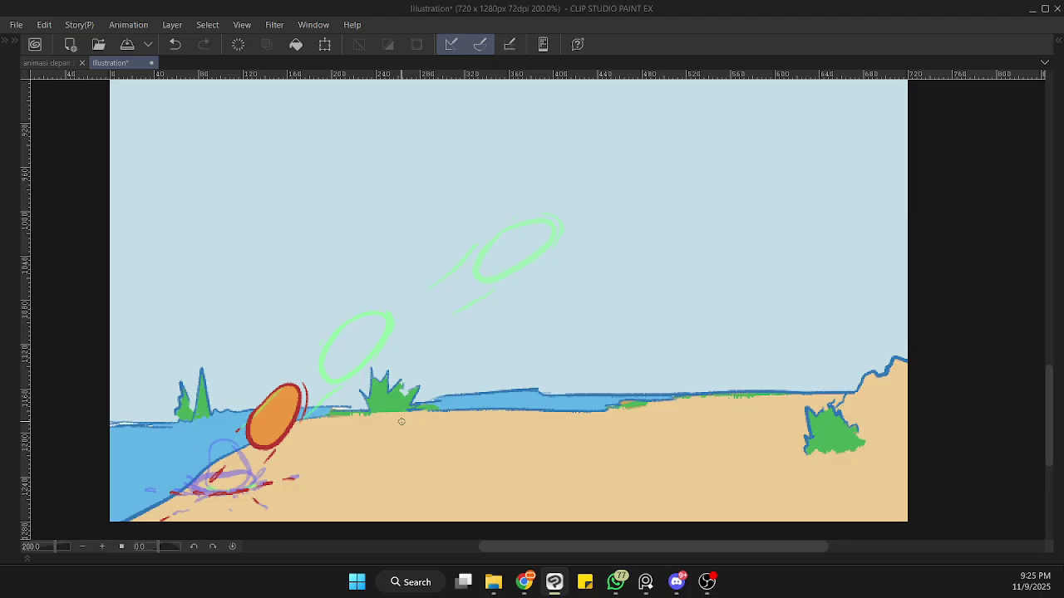
key("Return")
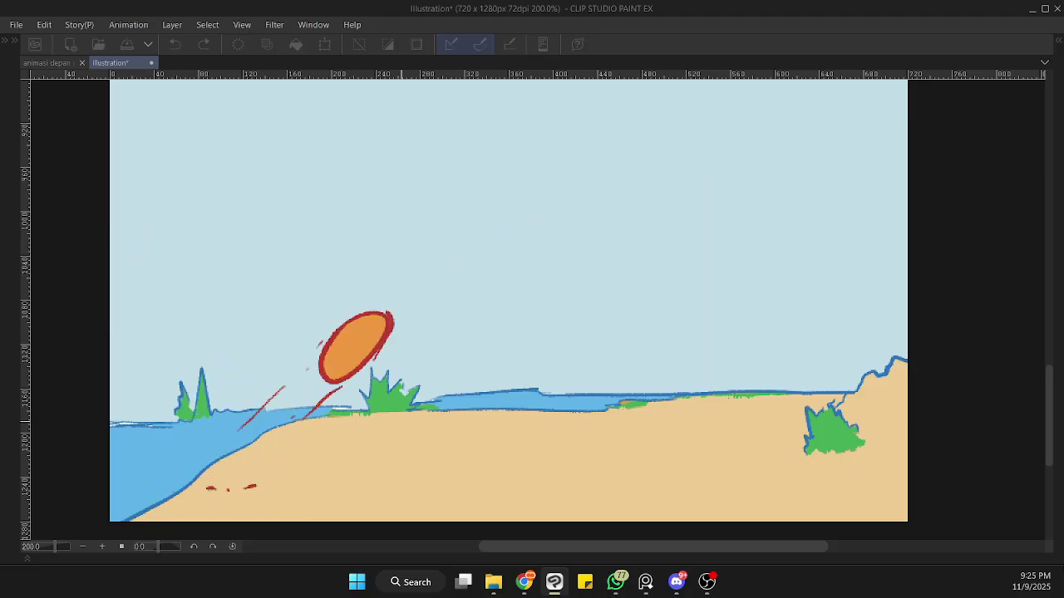
scroll(401, 422, "up", 2)
scroll(401, 423, "down", 3)
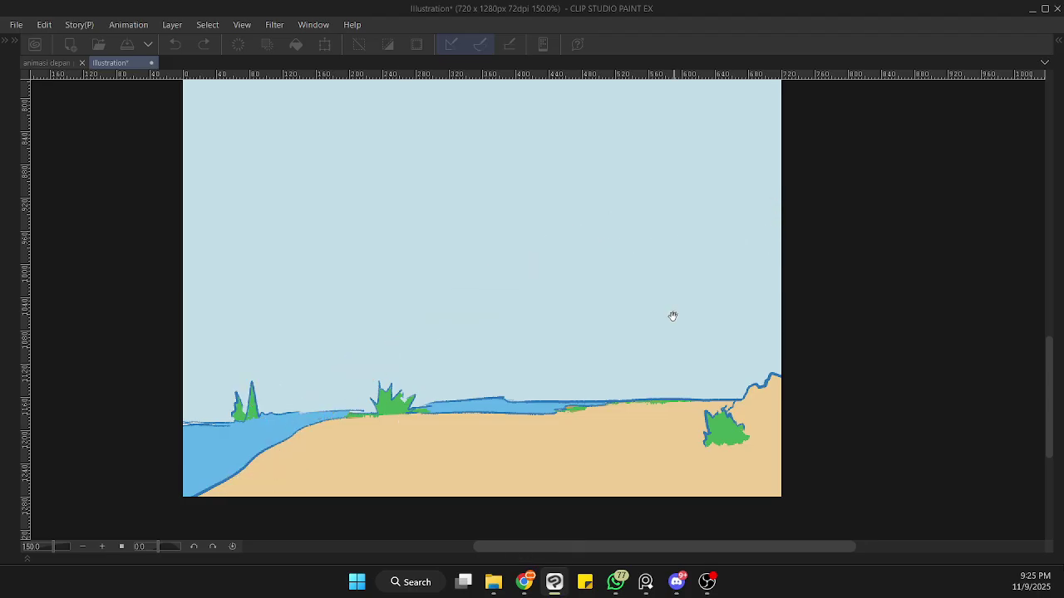
mouse_move(649, 333)
left_mouse_down()
mouse_move(719, 316)
mouse_move(668, 332)
left_mouse_up()
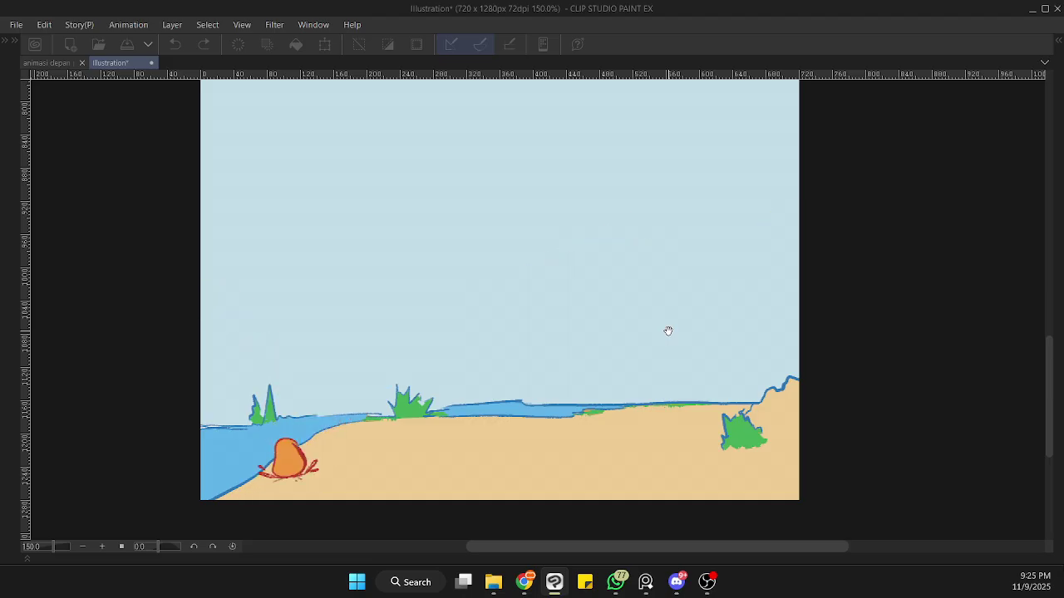
key("space")
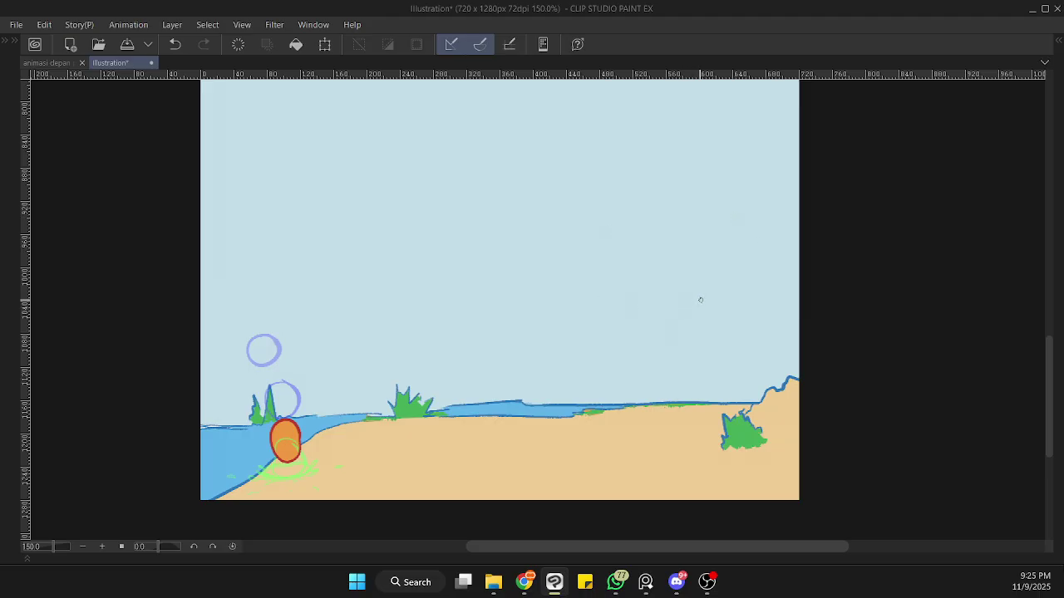
- Show the palettes again and bring the ball and the beach back into view
scroll(509, 374, "up", 1)
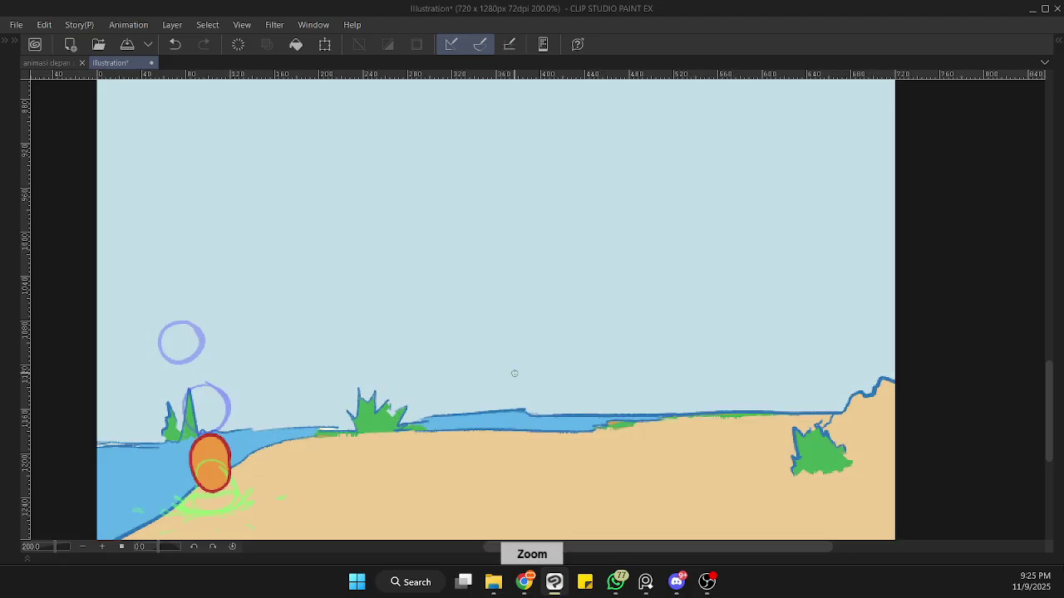
scroll(511, 374, "down", 2)
scroll(540, 377, "up", 1)
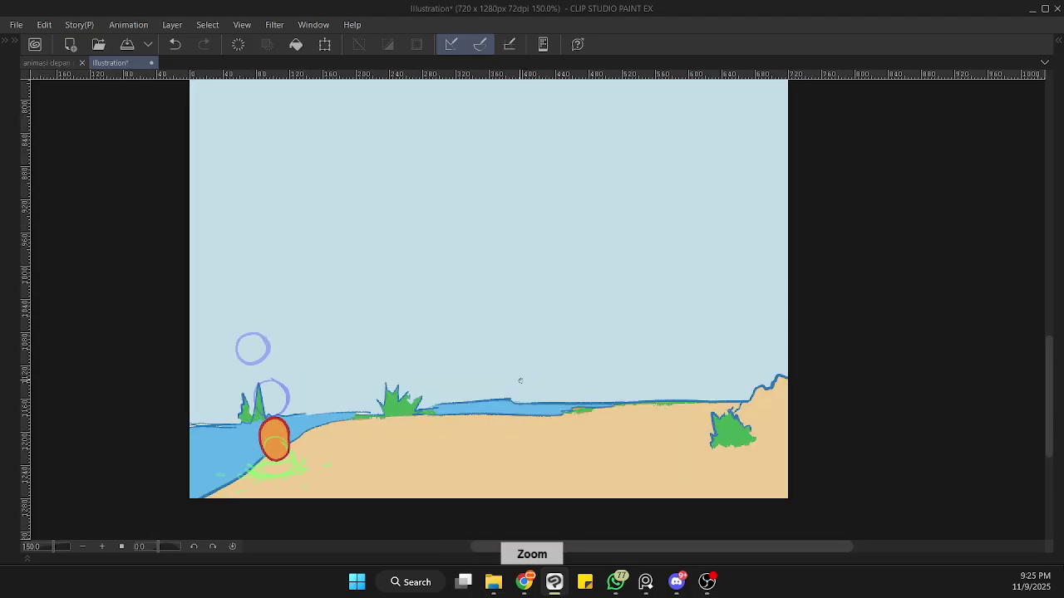
key("Tab")
mouse_move(676, 268)
left_mouse_down()
mouse_move(696, 275)
mouse_move(698, 216)
left_mouse_up()
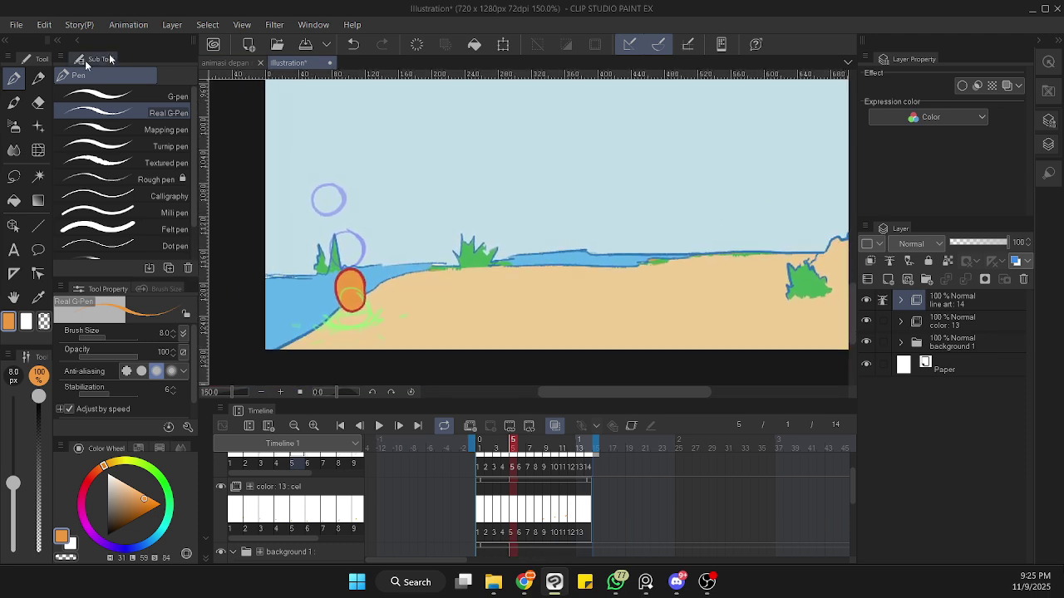
- Export the animation as an animated GIF named "coba animasi" in the "export animasi" folder, continuing to the export settings
left_click(17, 26)
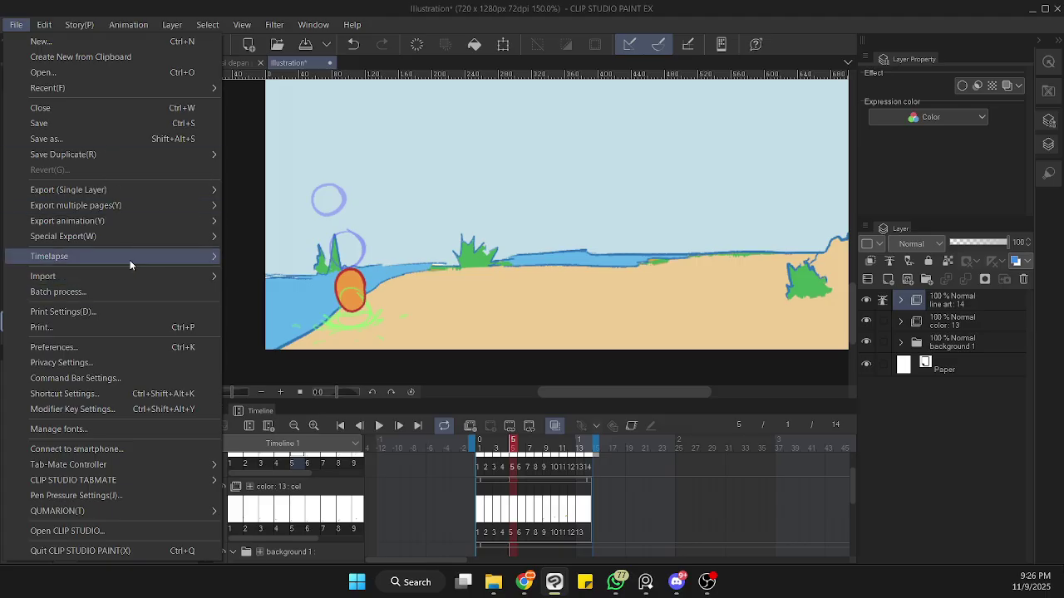
mouse_move(153, 224)
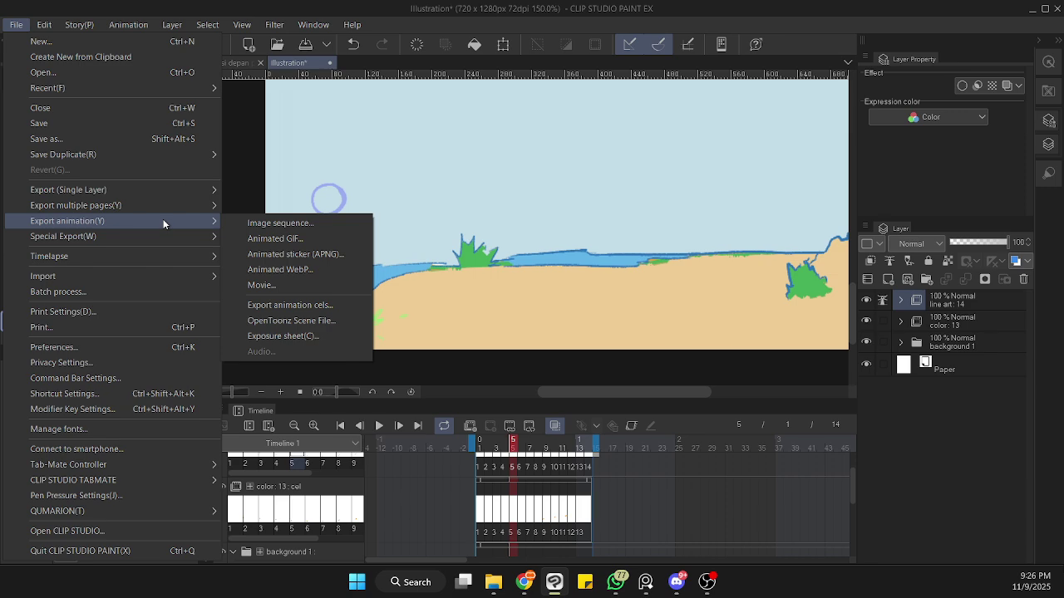
left_click(18, 26)
left_click(19, 27)
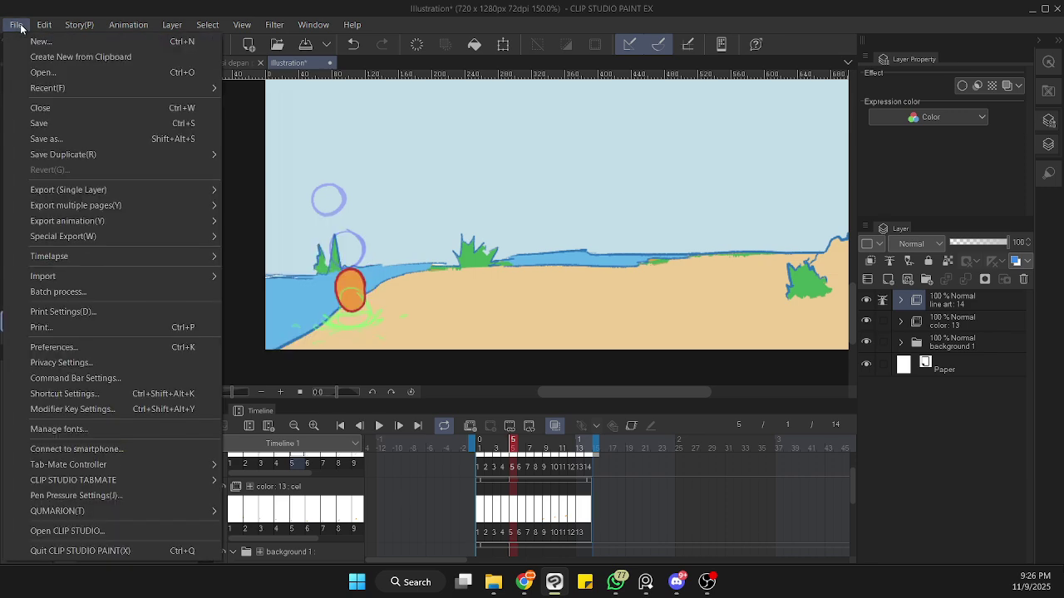
mouse_move(122, 205)
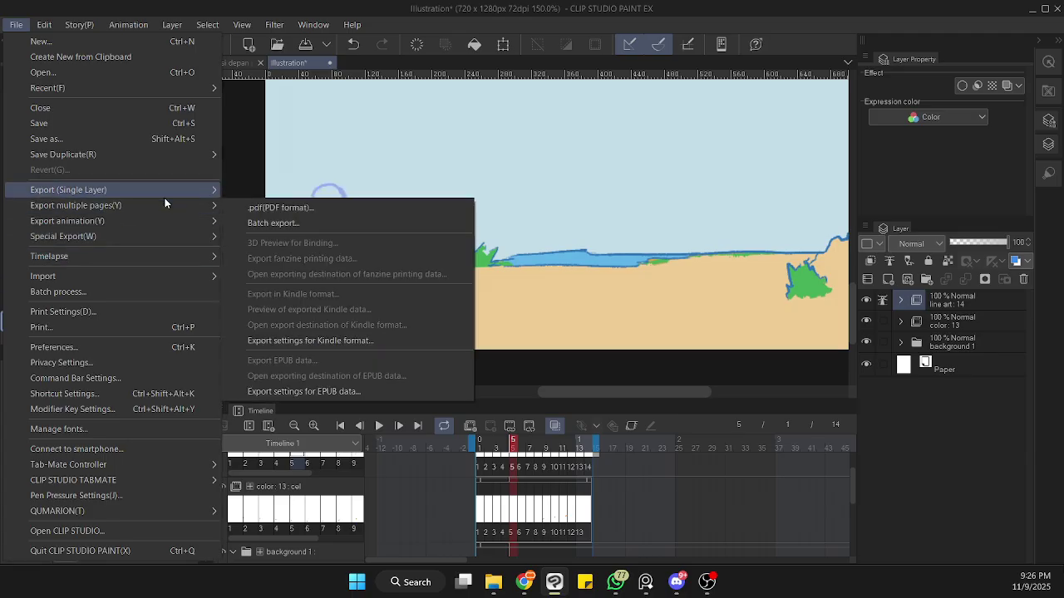
mouse_move(164, 218)
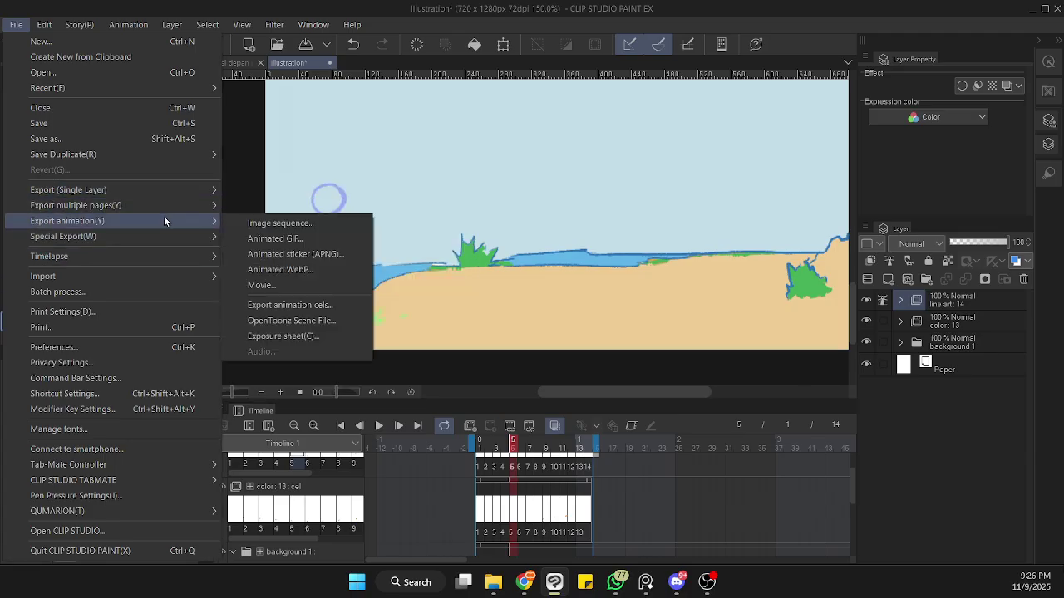
left_click(306, 239)
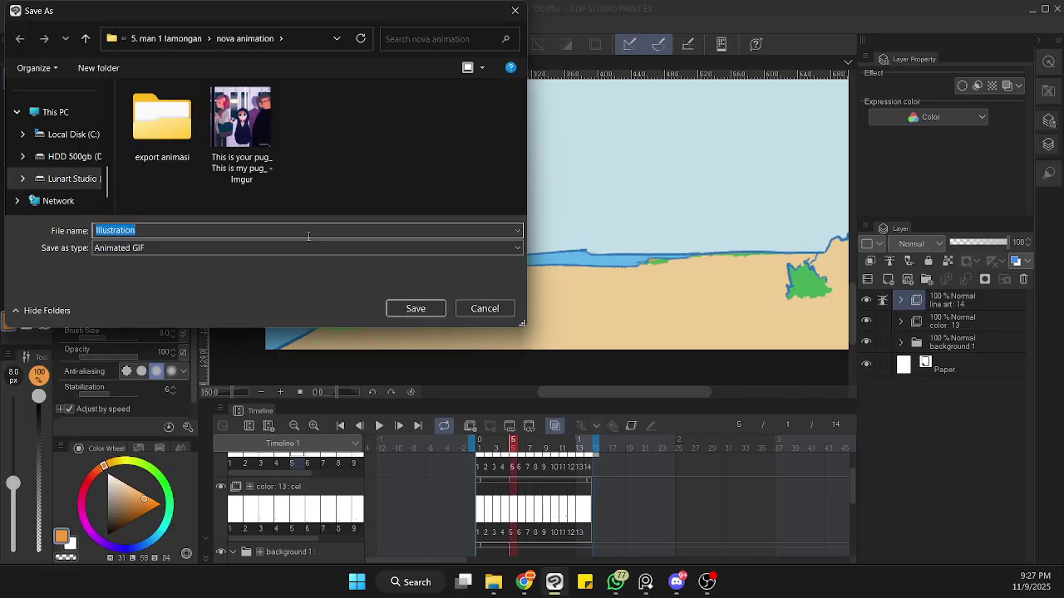
double_click(170, 131)
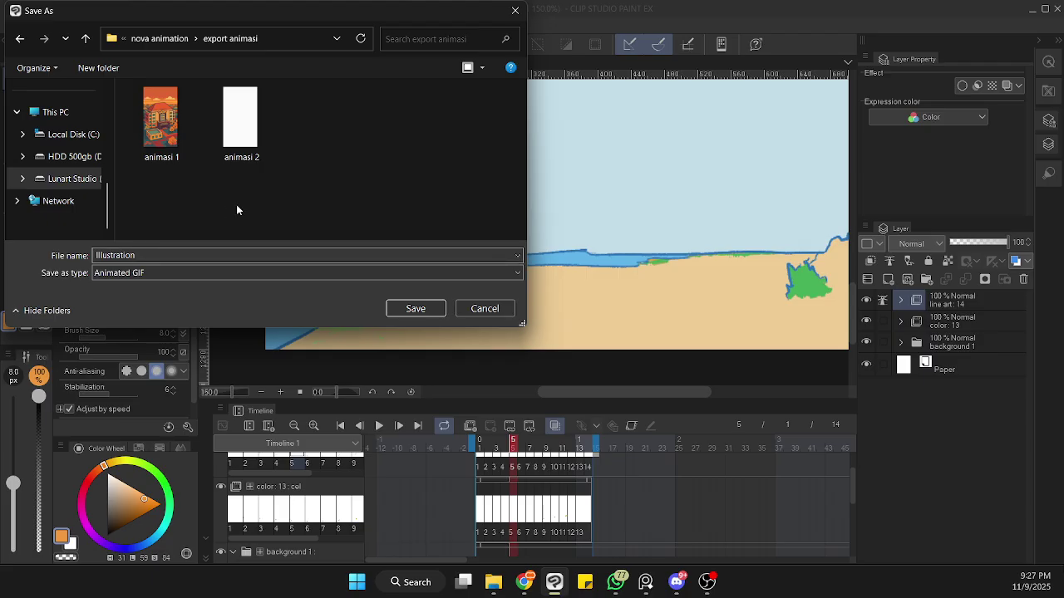
double_click(151, 254)
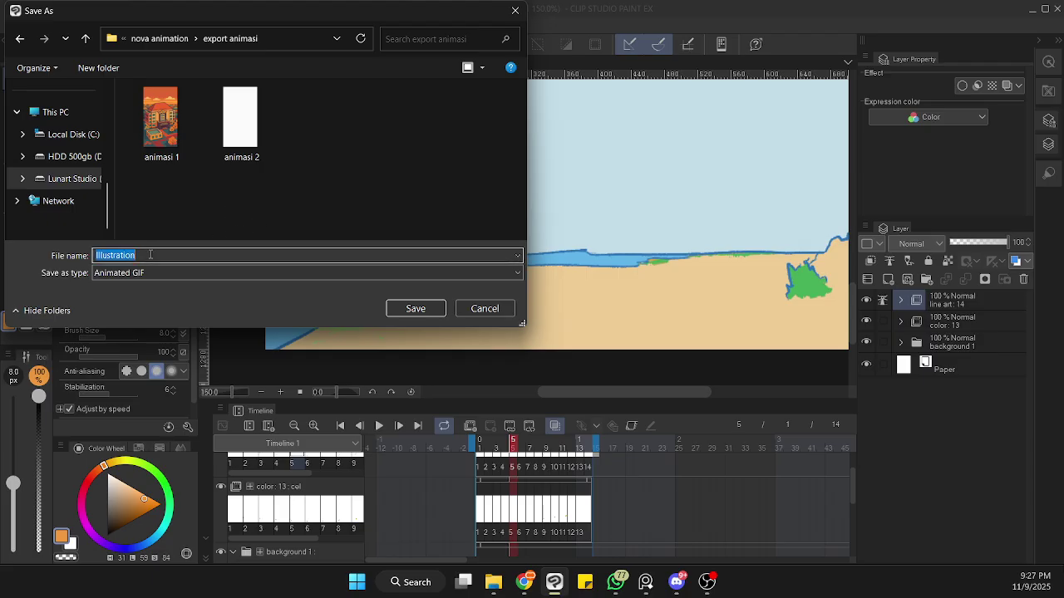
type("coba animasi")
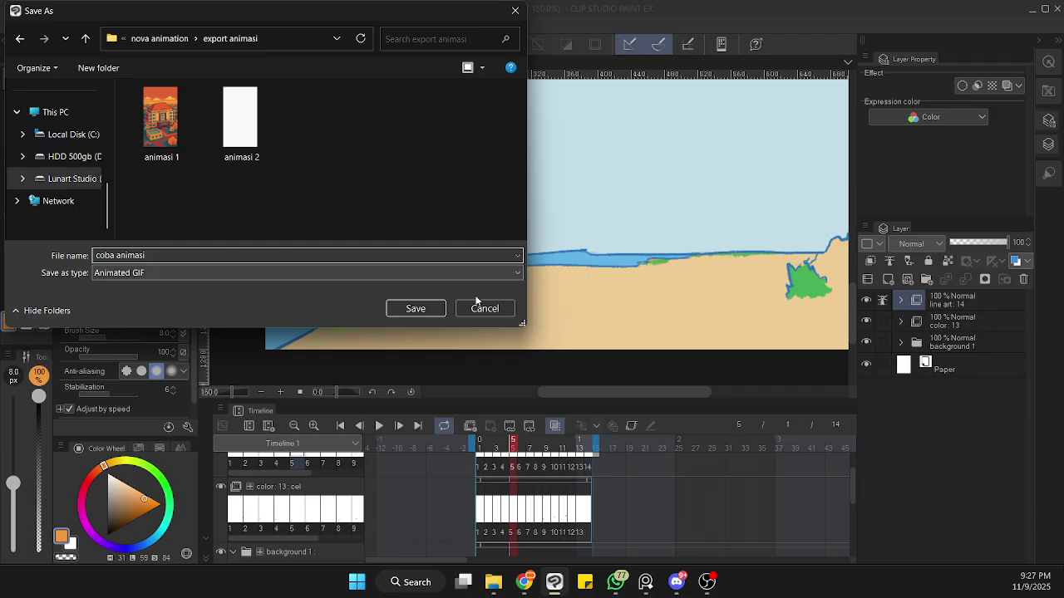
left_click(416, 309)
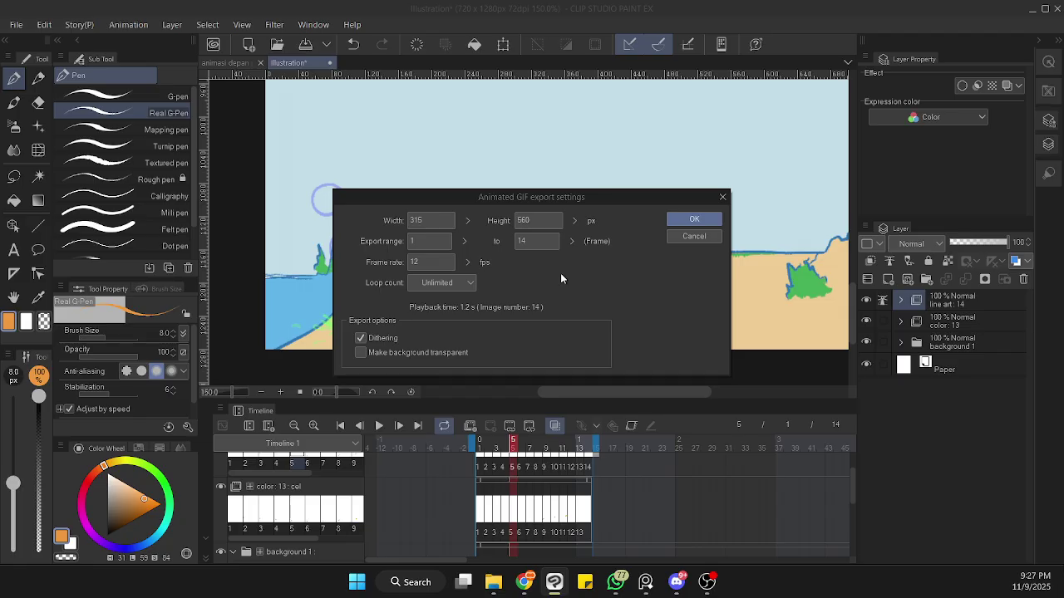
- Set the GIF's frame rate to 8 fps and complete the export
left_click_drag(436, 261, 384, 256)
type("24")
left_click_drag(449, 261, 395, 263)
type("8")
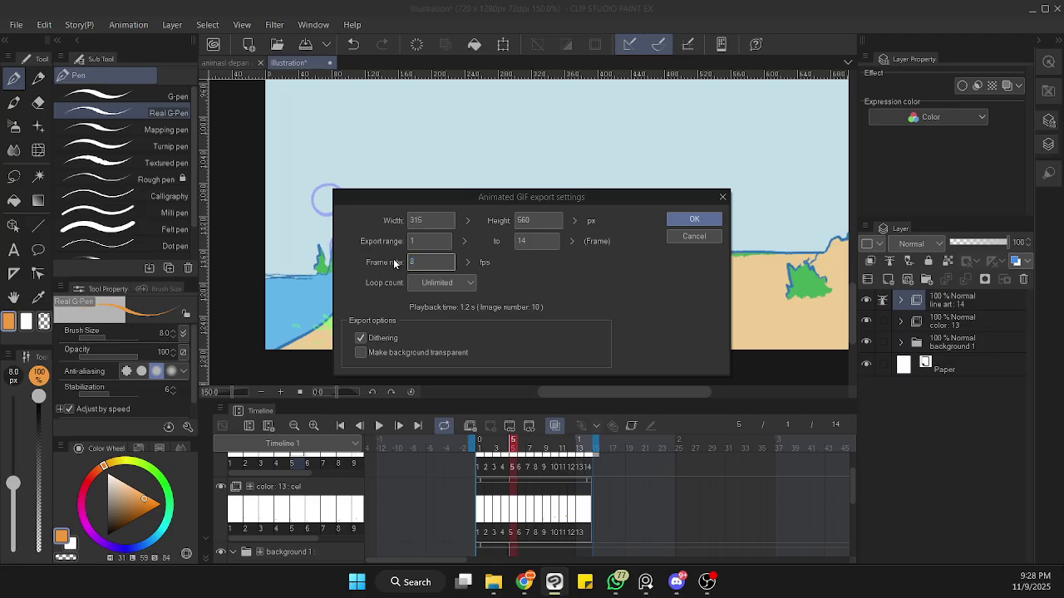
left_click(692, 219)
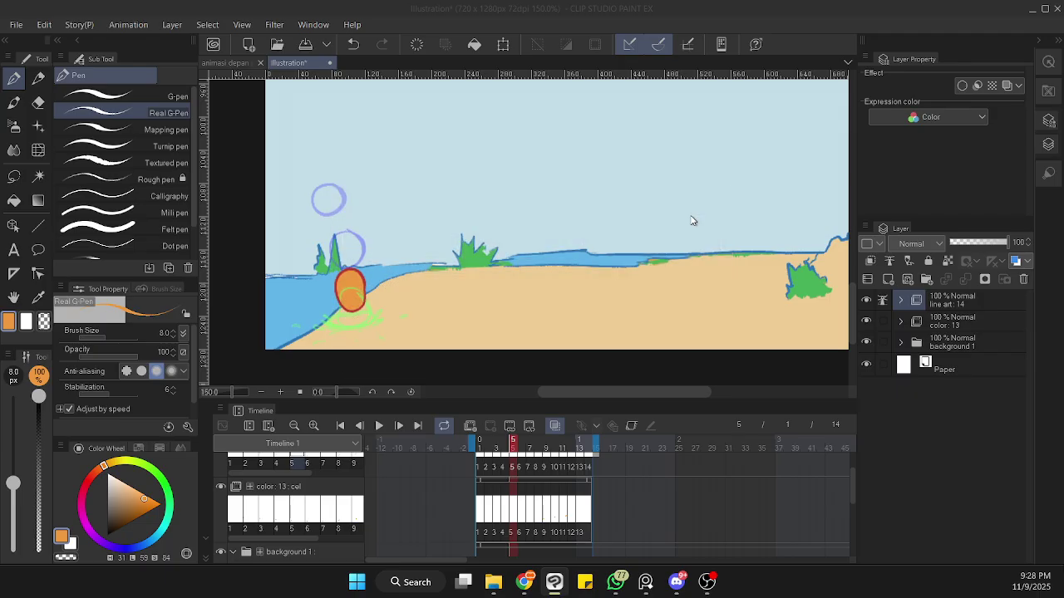
left_click(646, 227)
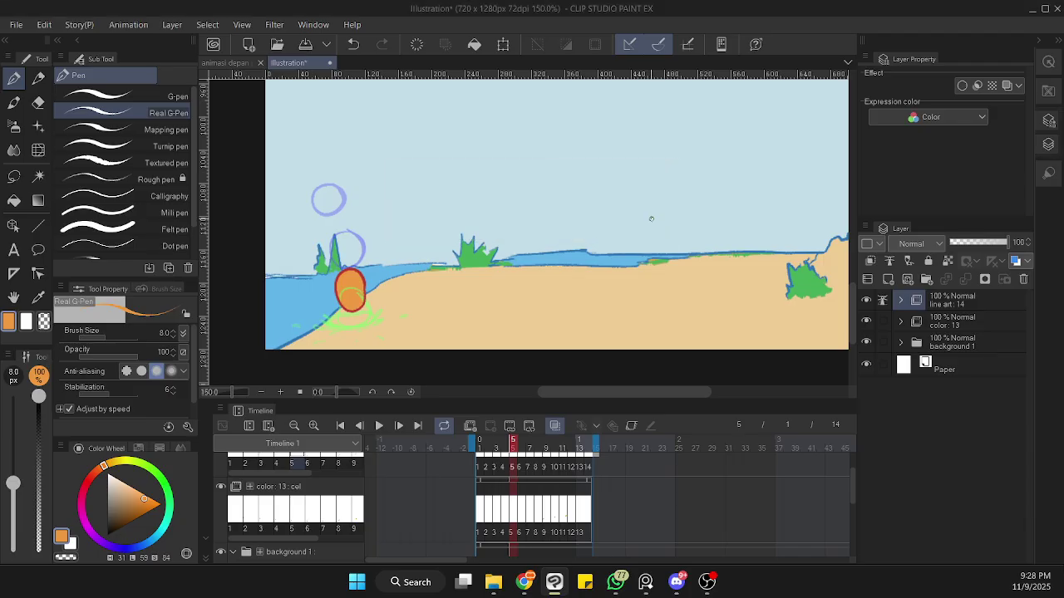
- Export the animation as an animated GIF named "coba animasi 24" in the "export animasi" folder, continuing to the export settings
left_click(16, 24)
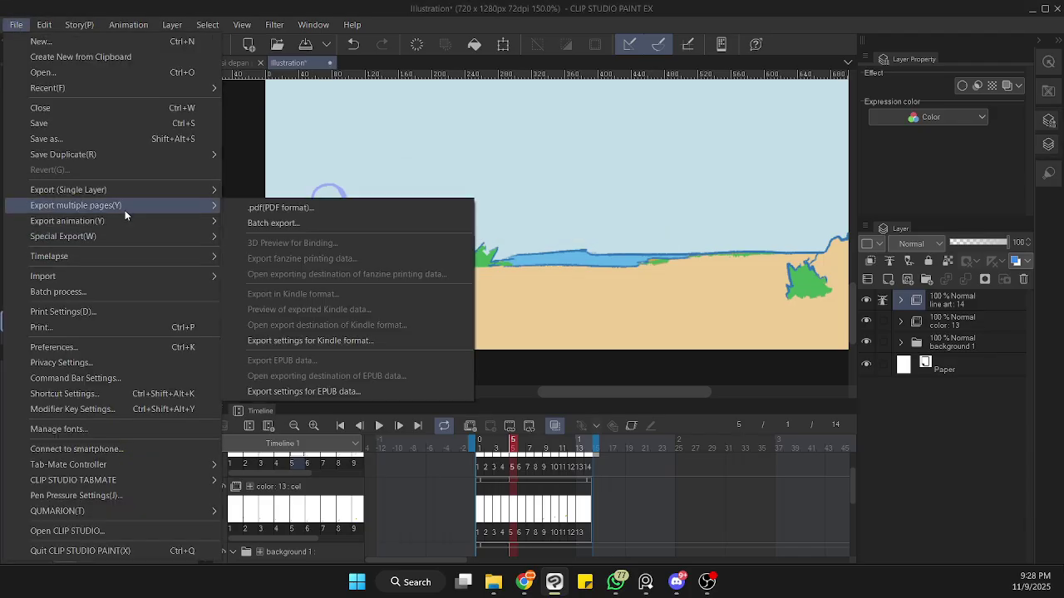
mouse_move(181, 221)
left_click(316, 238)
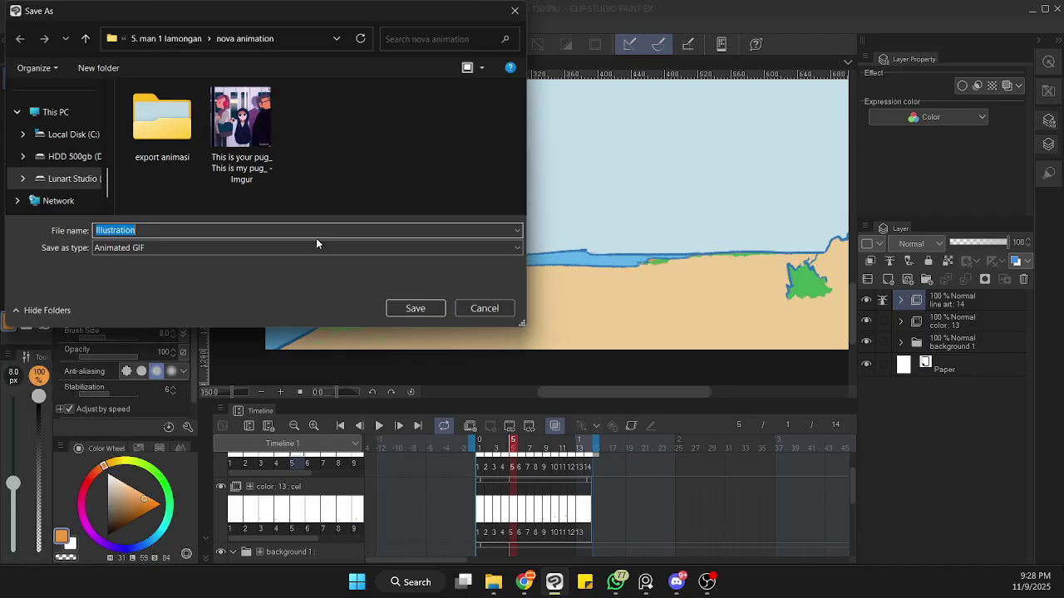
double_click(173, 148)
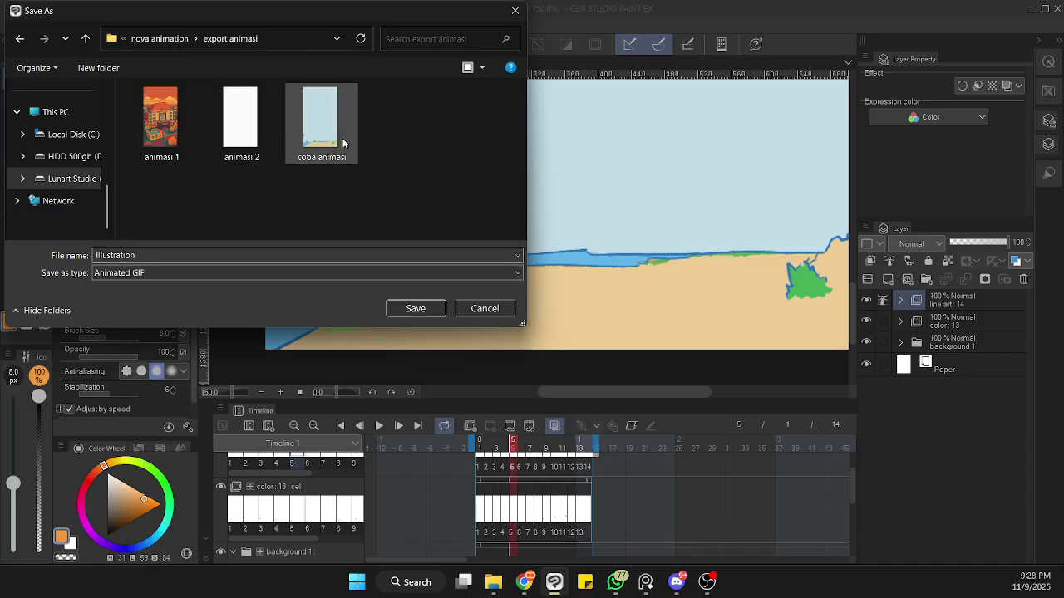
left_click(332, 148)
left_click(169, 255)
key("Right")
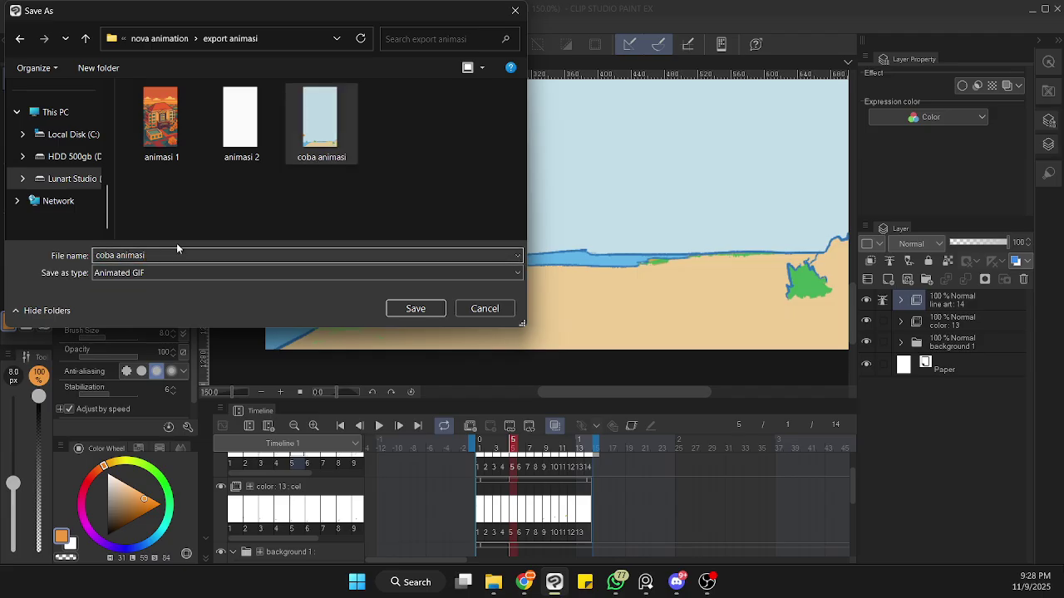
type("24")
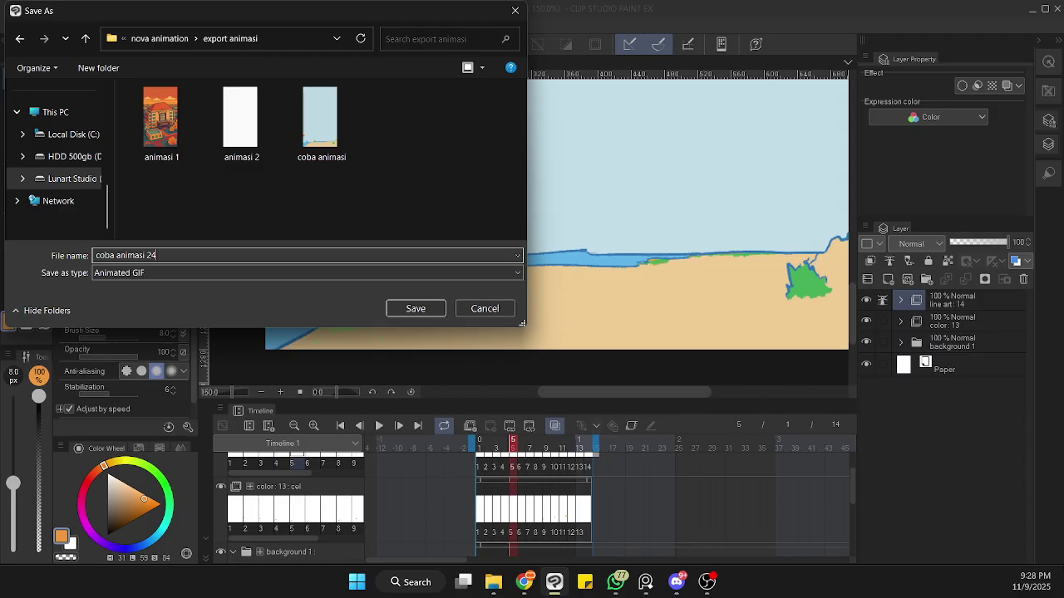
left_click(422, 309)
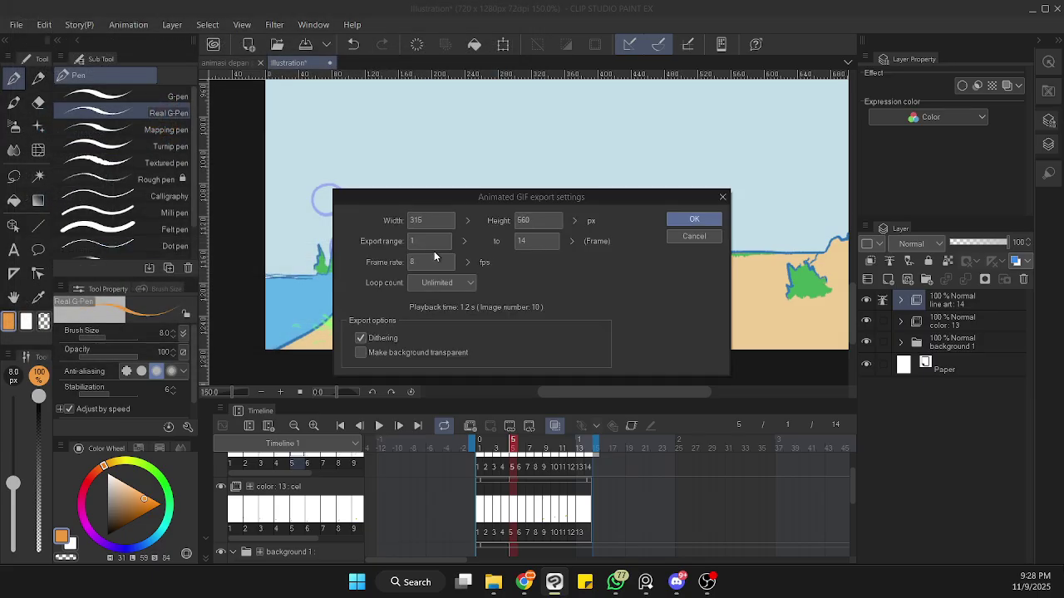
- Set the GIF's frame rate to 24 fps and complete the export
left_click_drag(428, 262, 397, 263)
type("24")
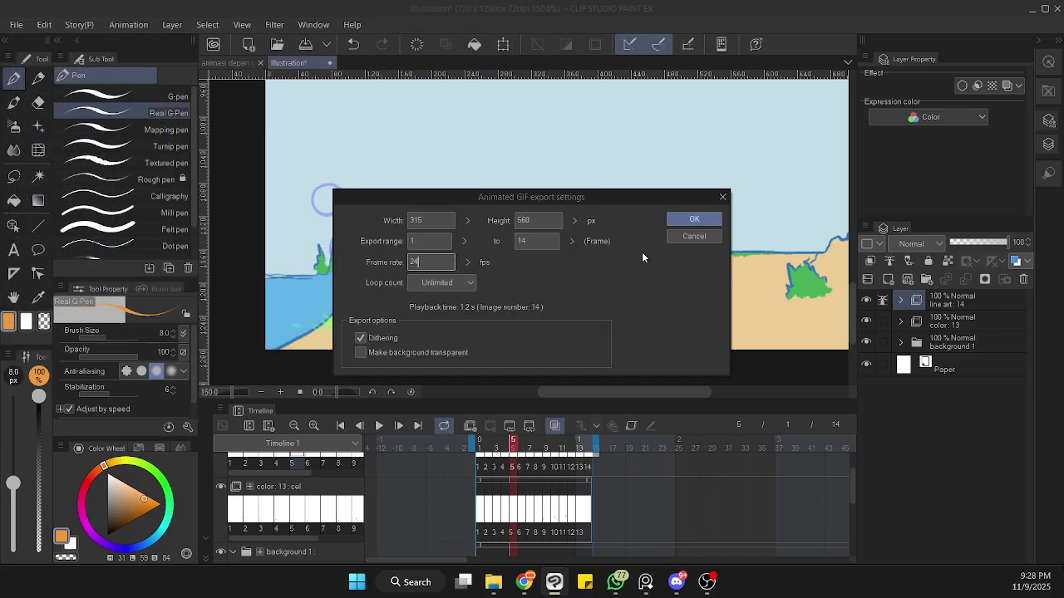
left_click(693, 220)
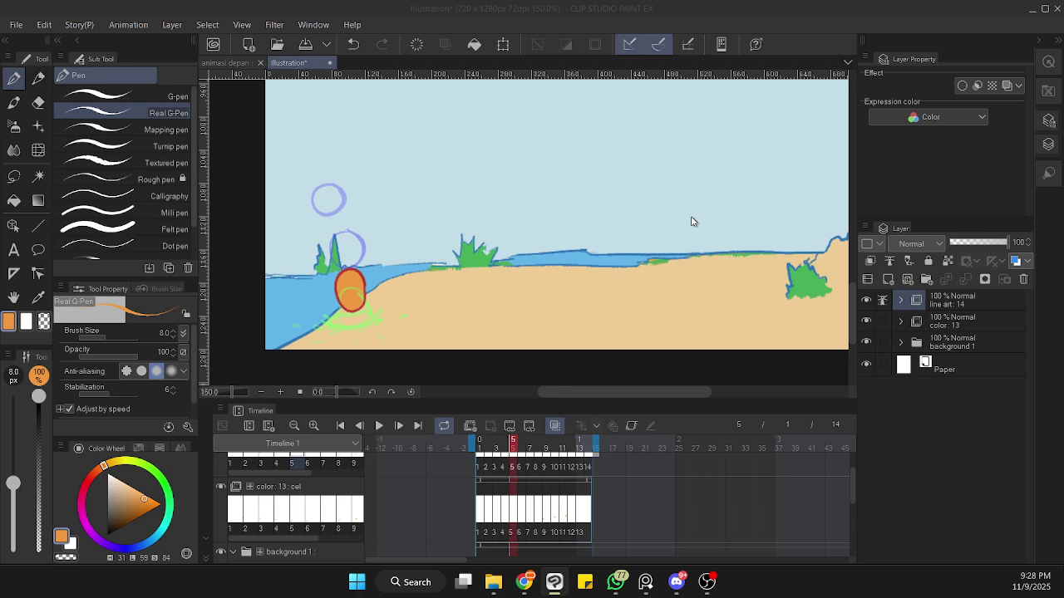
left_click(644, 230)
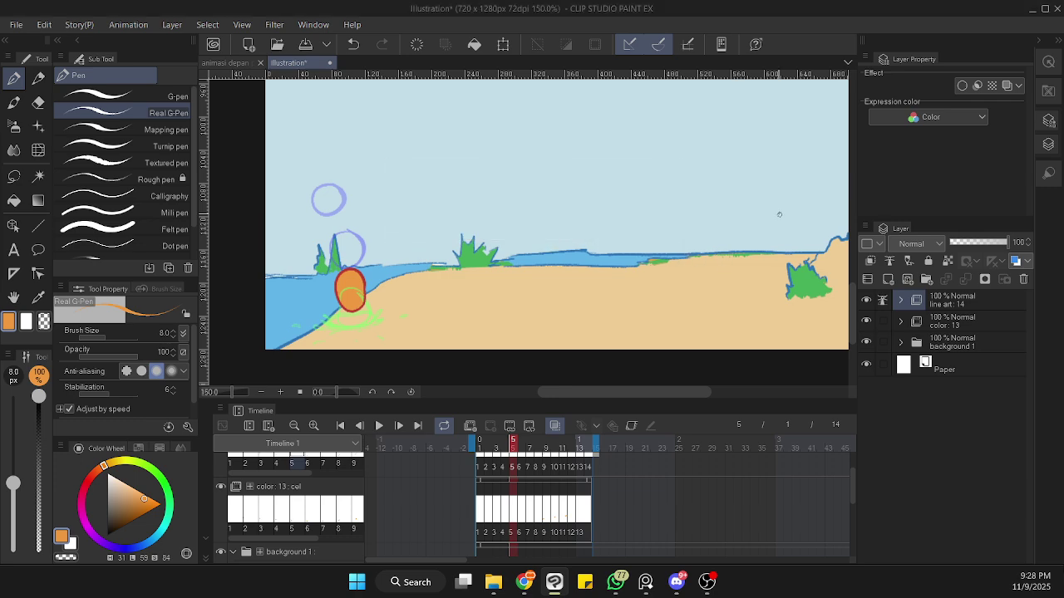
- Switch to File Explorer, open the "export animasi" folder and preview the "coba animasi" GIF
left_click(494, 581)
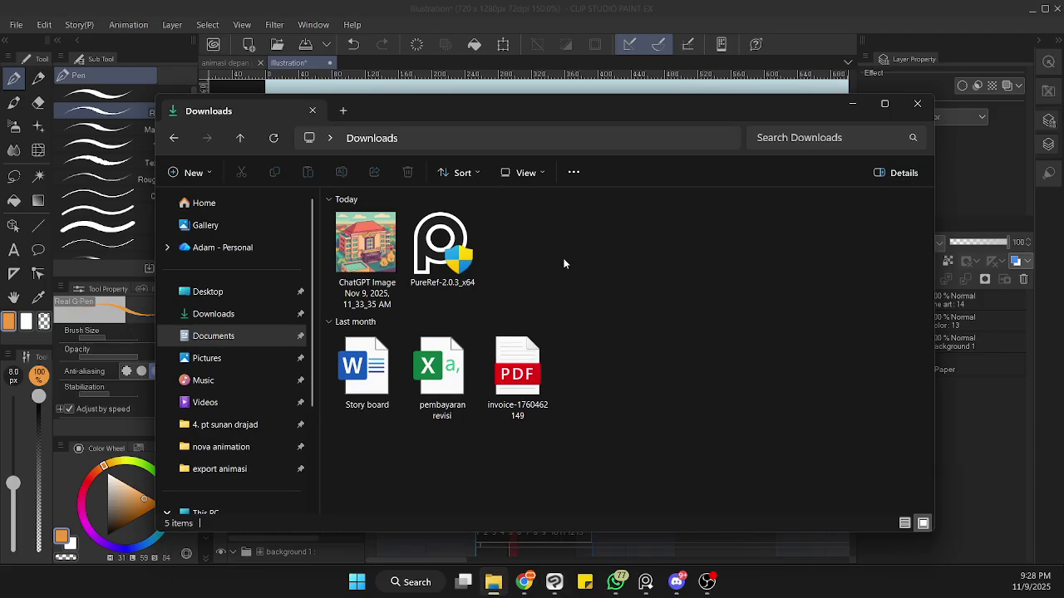
scroll(267, 382, "down", 2)
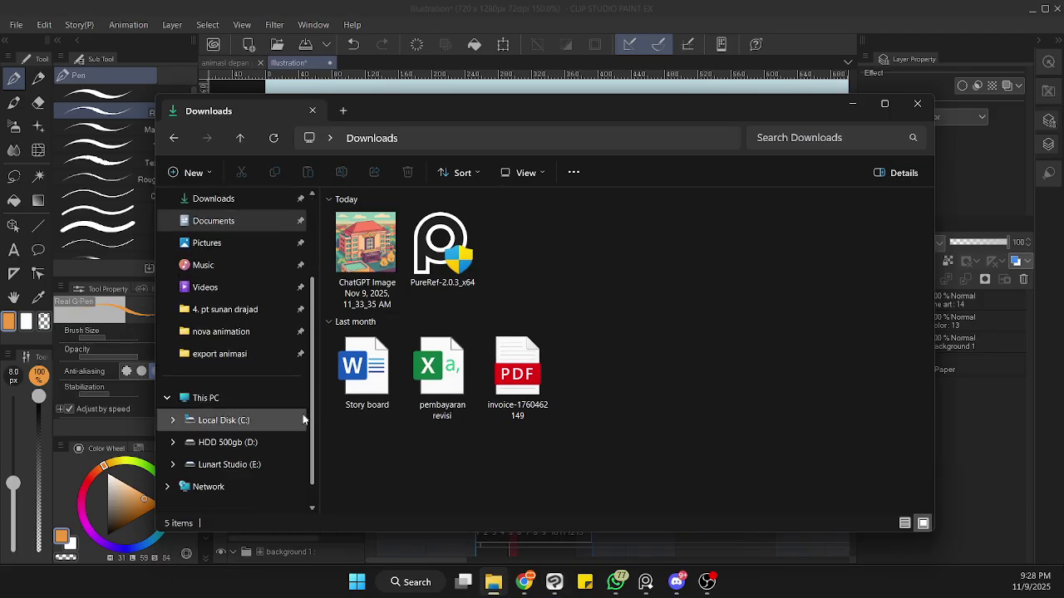
left_click(247, 382)
left_click(521, 236)
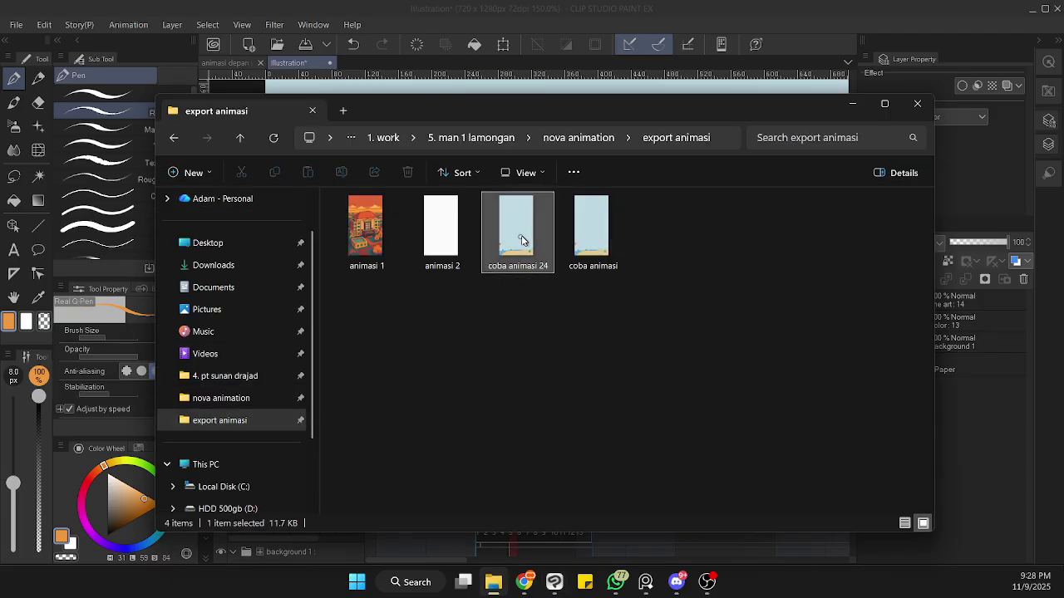
left_click(600, 243)
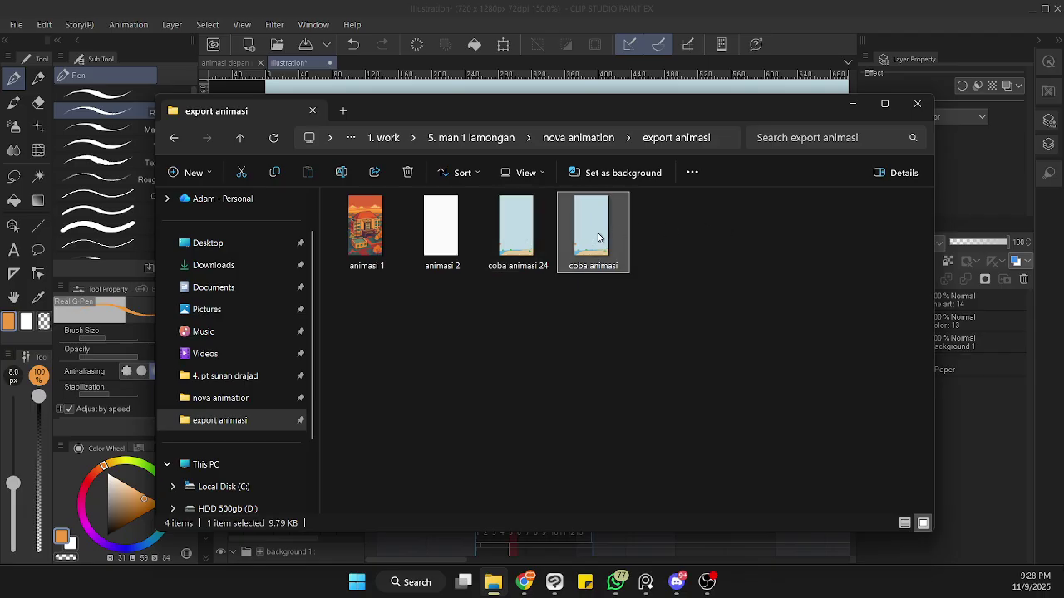
key("space")
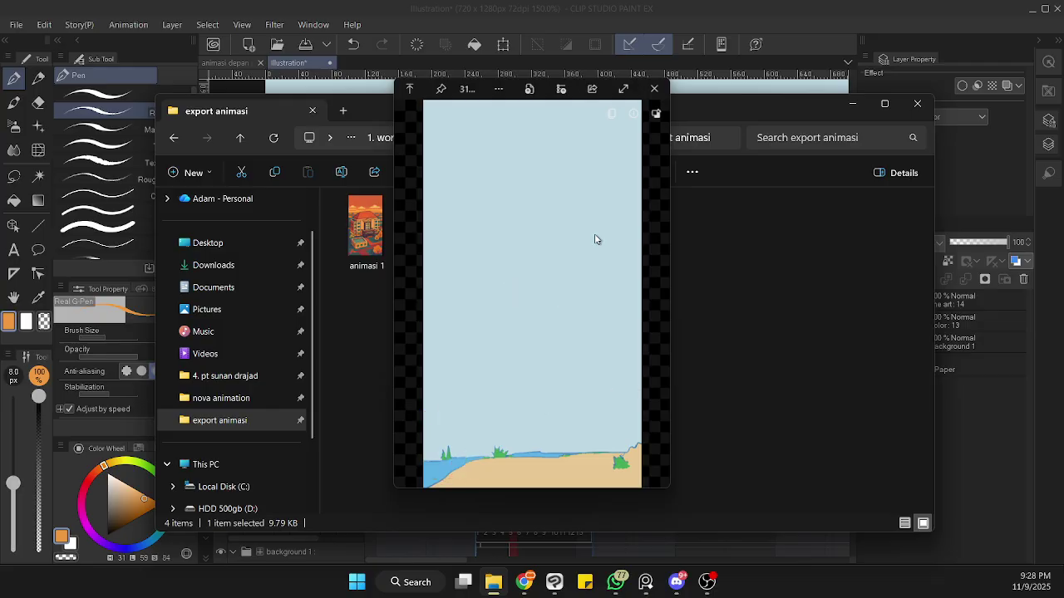
key("space")
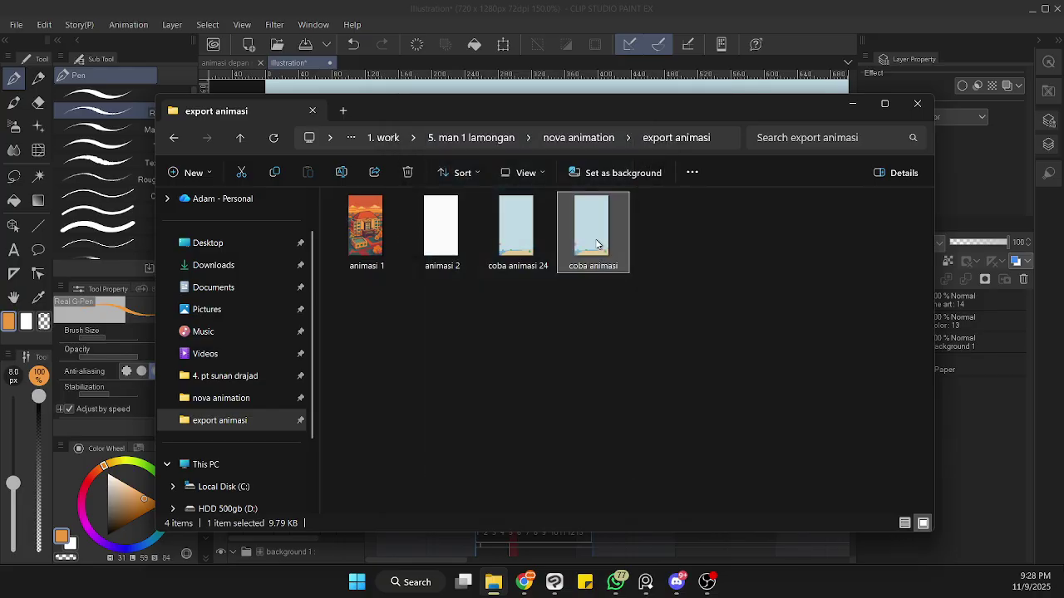
- Open "coba animasi" in the image viewer, examine the bouncing ball's motion up close, and close the viewer
double_click(600, 246)
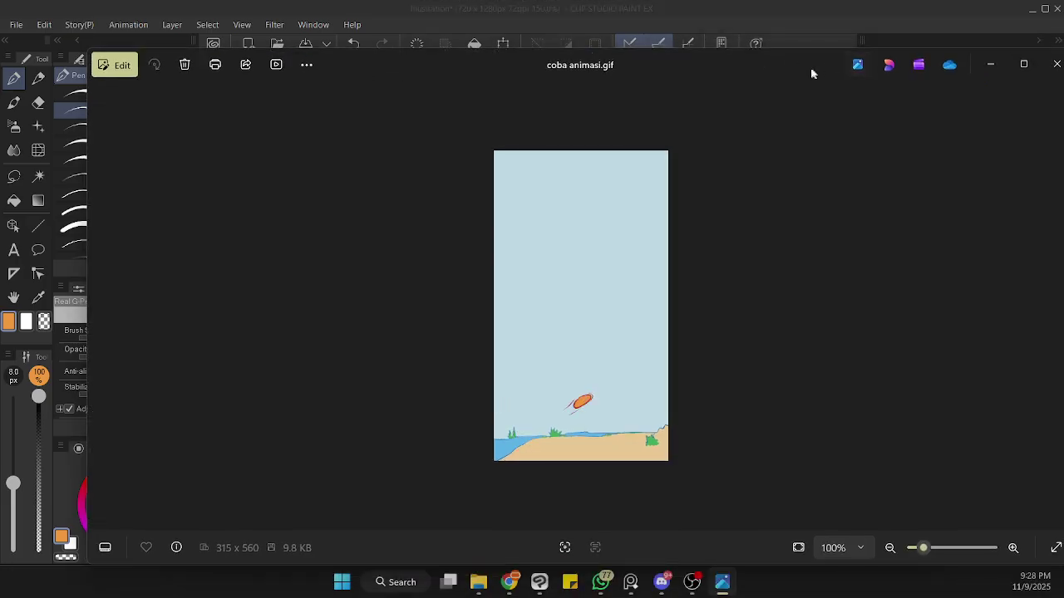
left_click_drag(812, 74, 729, 70)
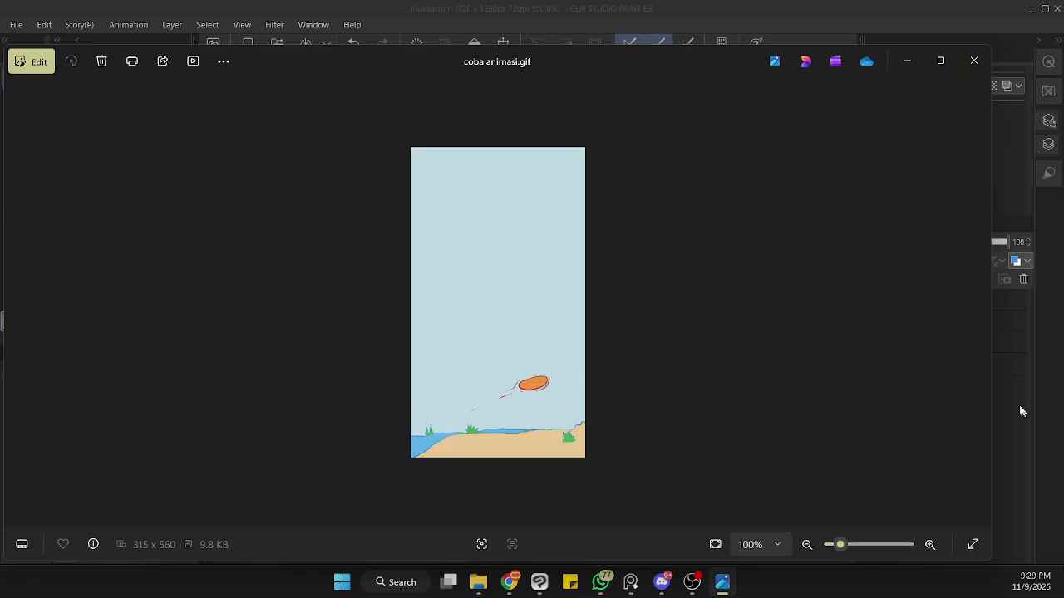
scroll(522, 411, "up", 5)
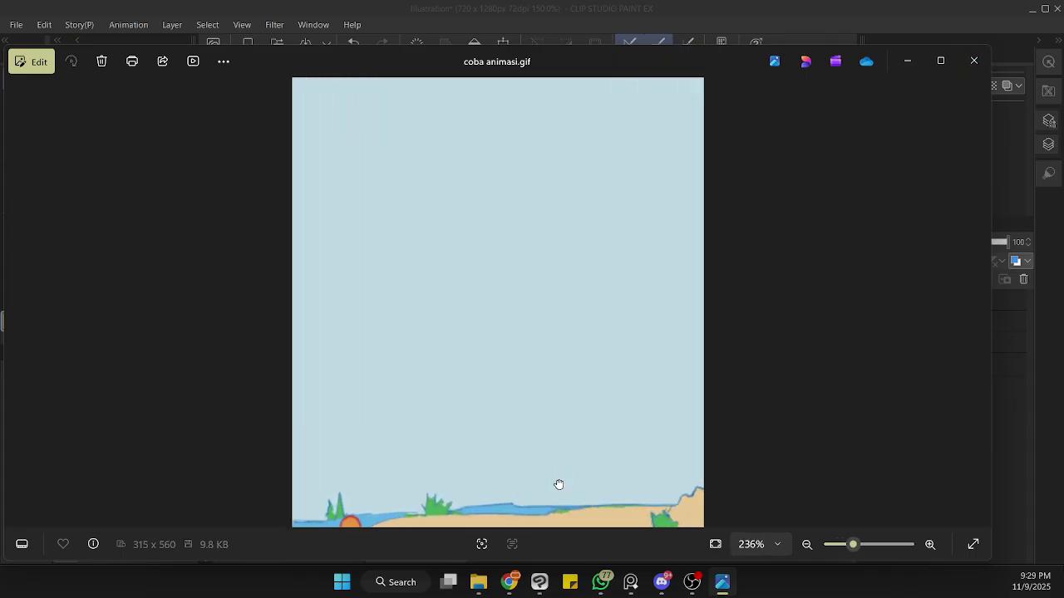
left_click_drag(559, 485, 505, 373)
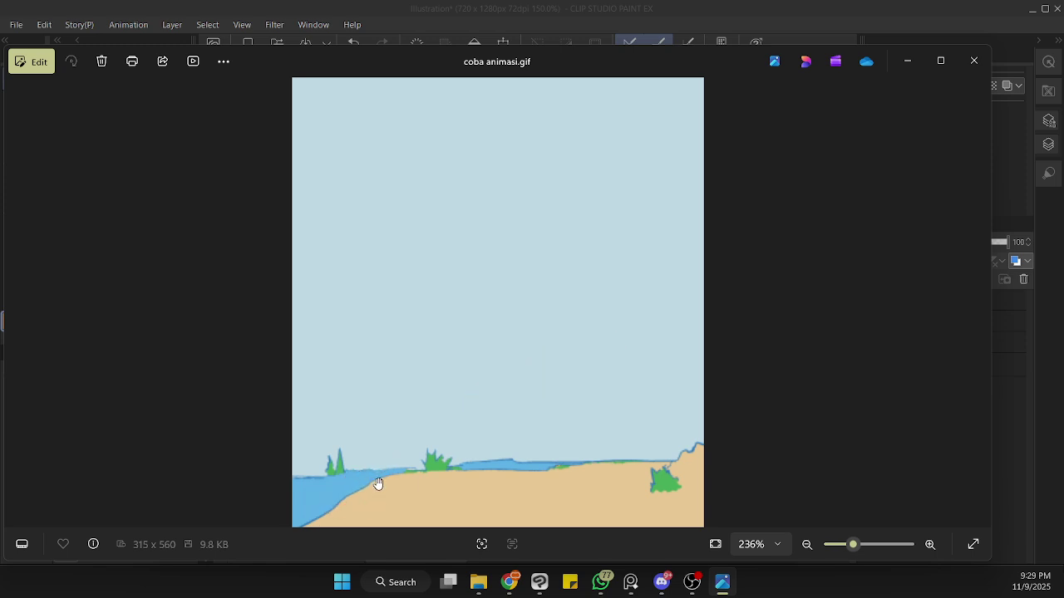
scroll(378, 483, "down", 2)
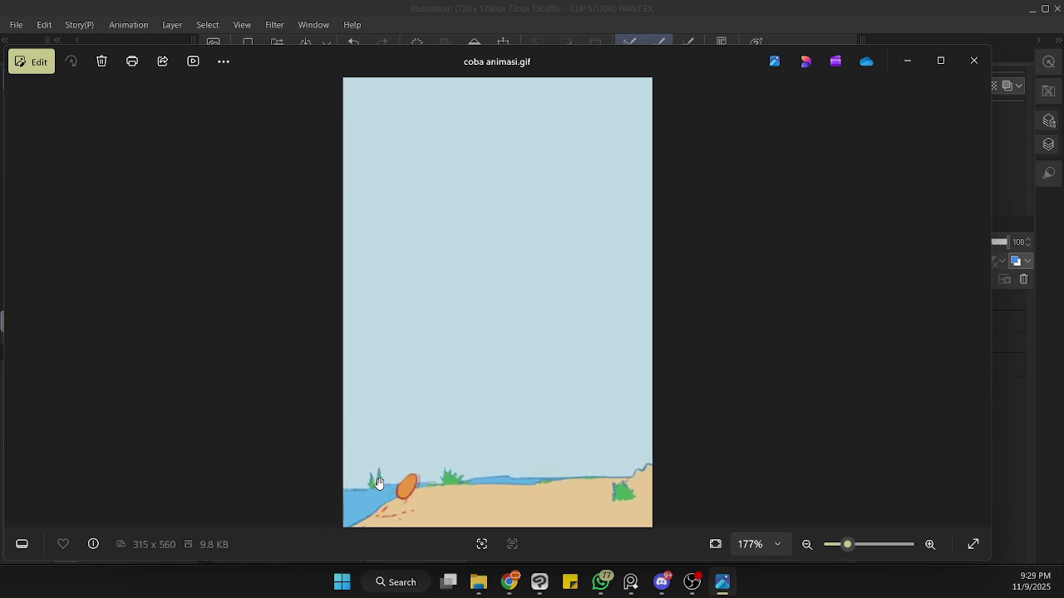
left_click(974, 70)
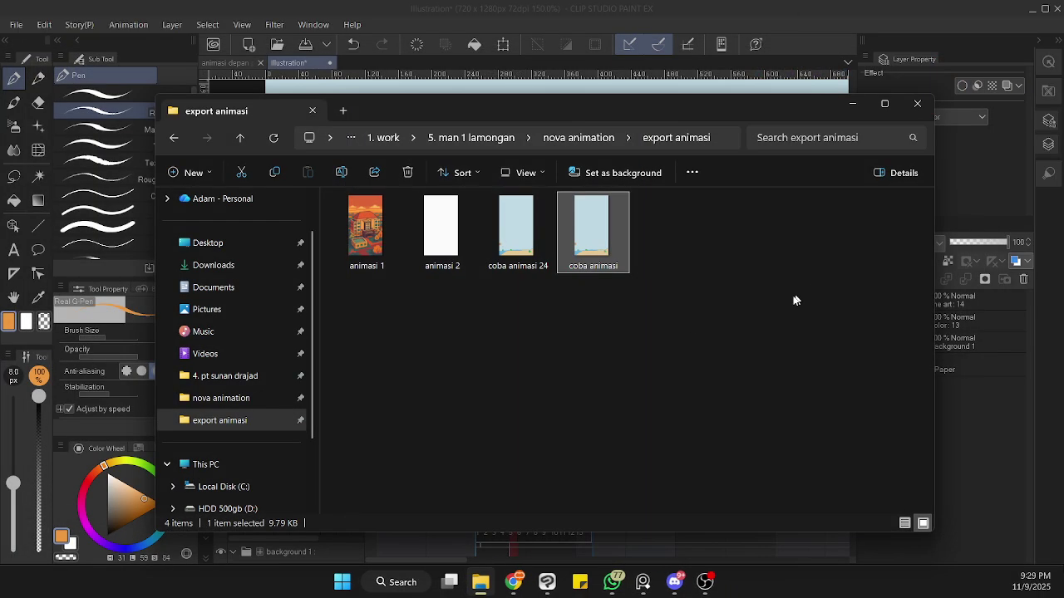
- Preview the "coba animasi 24" GIF and examine the building animation "animasi 1" up close for comparison, closing the preview
left_click(534, 247)
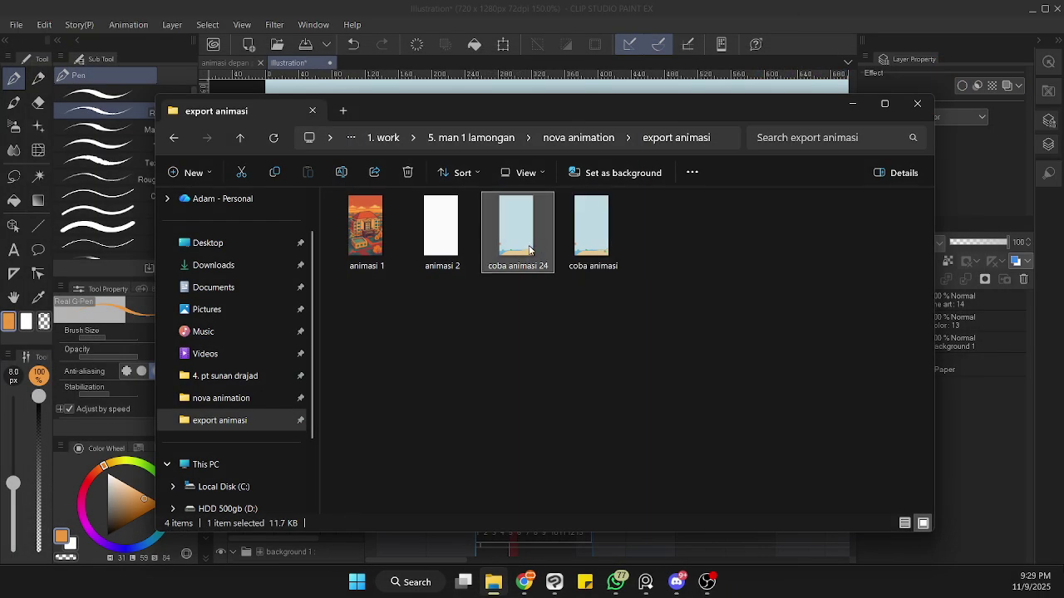
key("space")
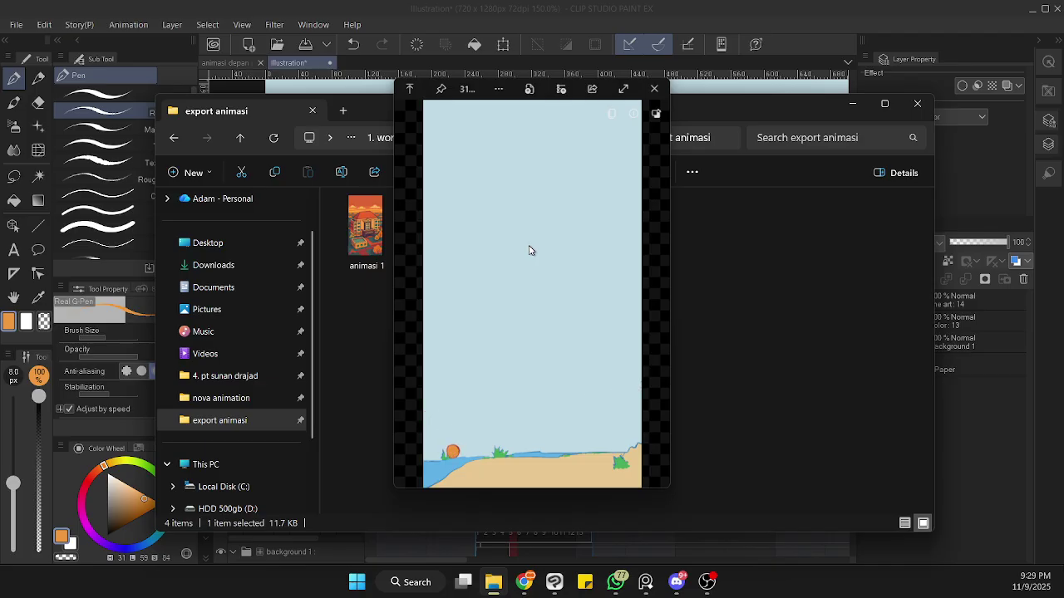
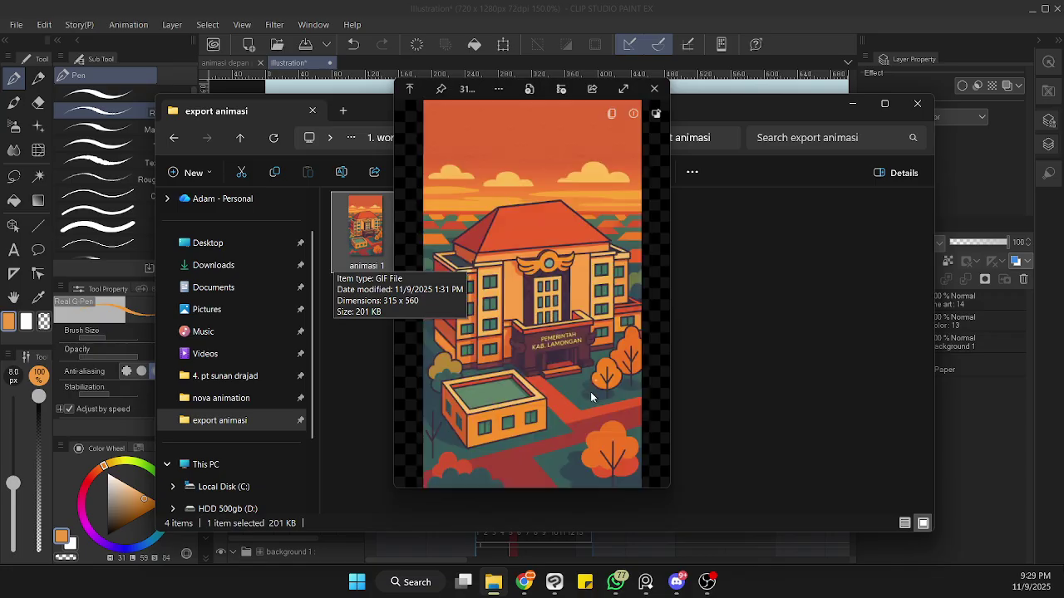
scroll(590, 390, "up", 2)
scroll(555, 389, "up", 3)
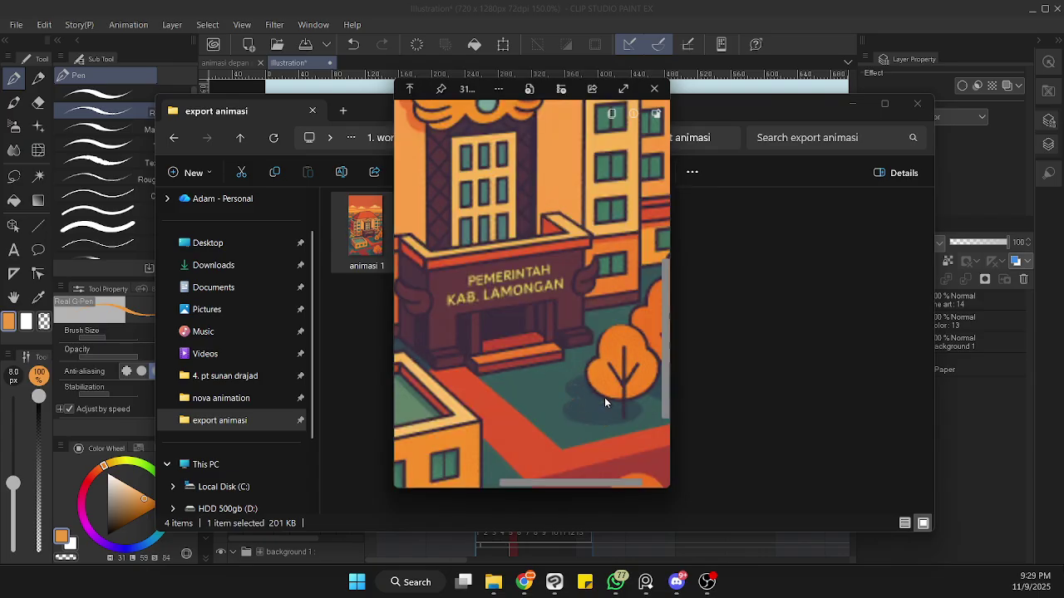
scroll(604, 397, "down", 3)
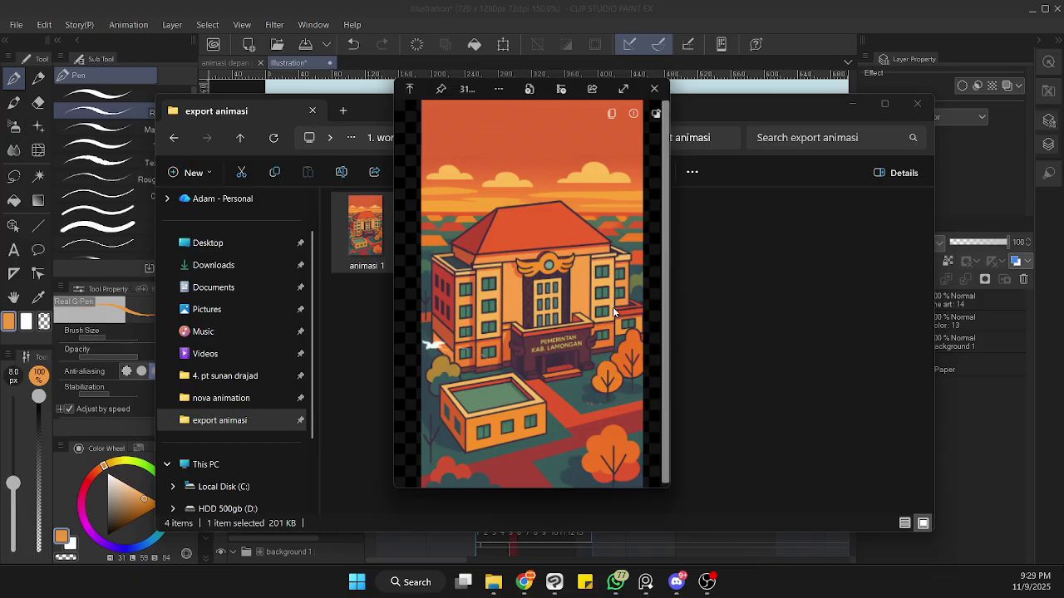
scroll(604, 333, "up", 2)
left_click(689, 349)
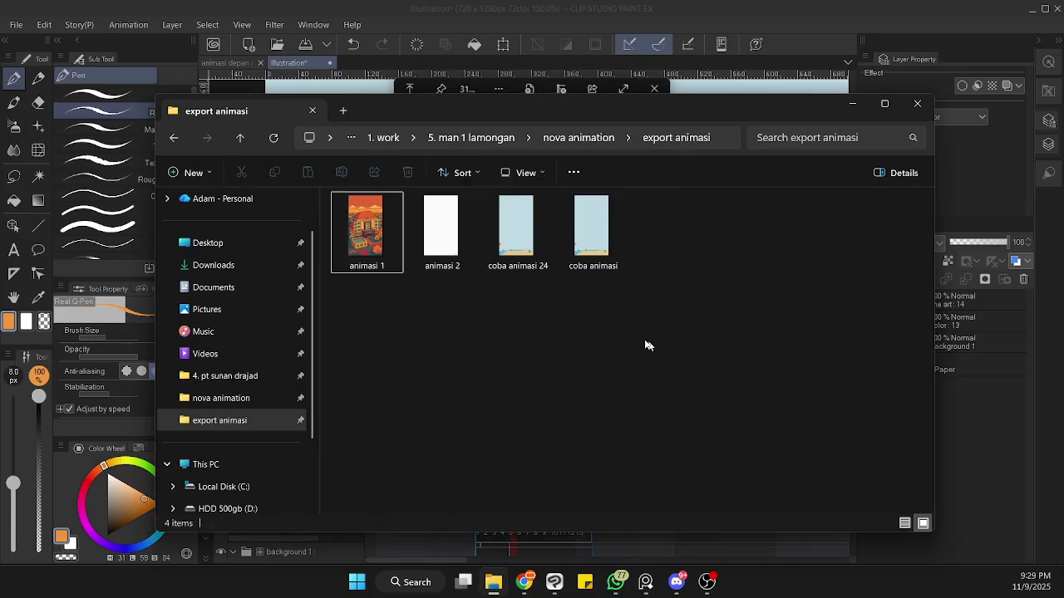
- Preview "coba animasi 24" again, examining the ball's motion up close, and close File Explorer to return to Clip Studio Paint
left_click(527, 259)
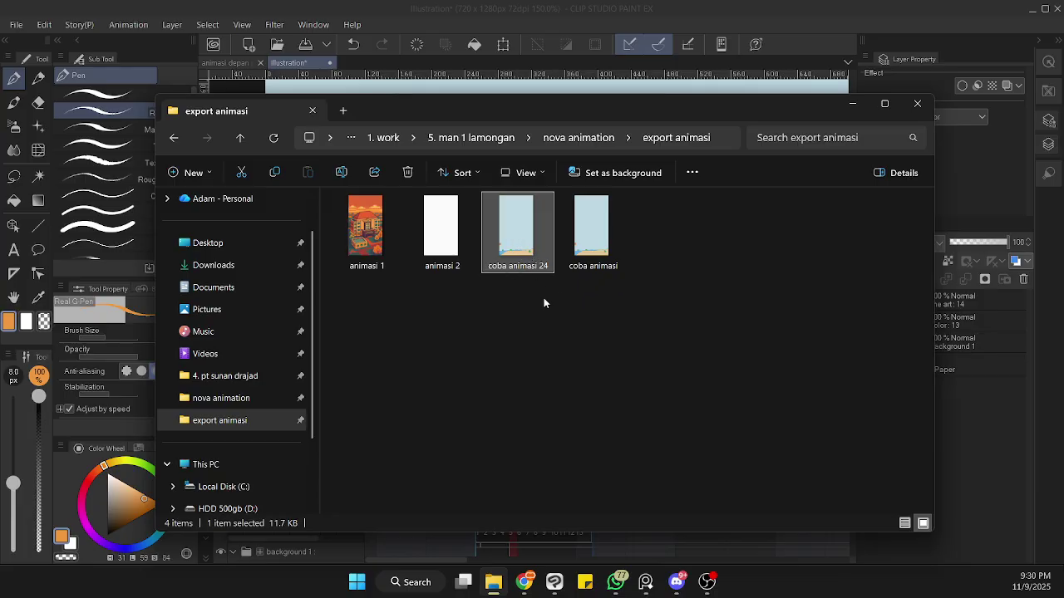
double_click(517, 246)
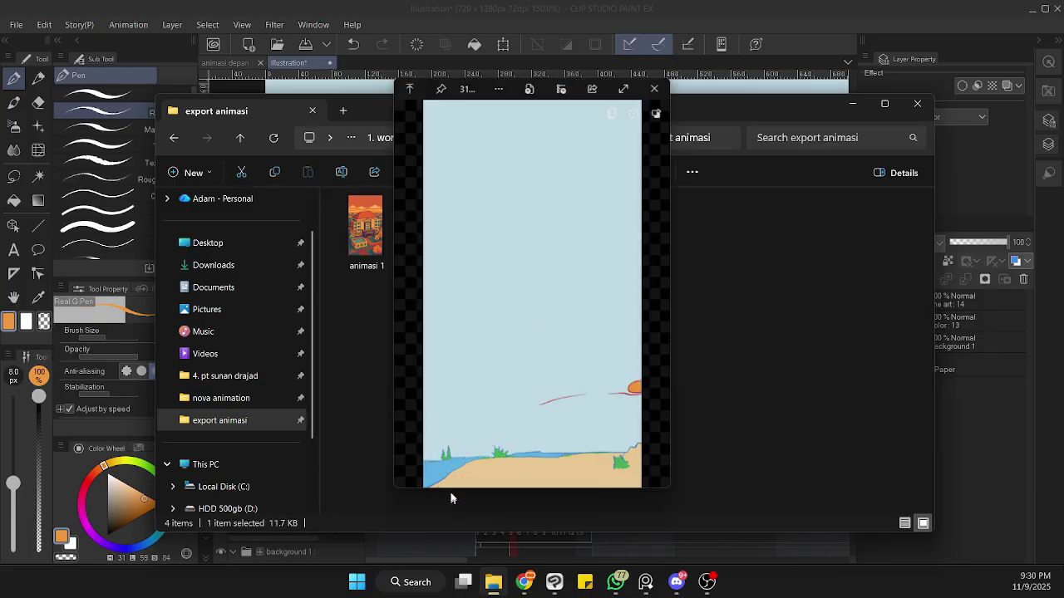
scroll(450, 447, "up", 4)
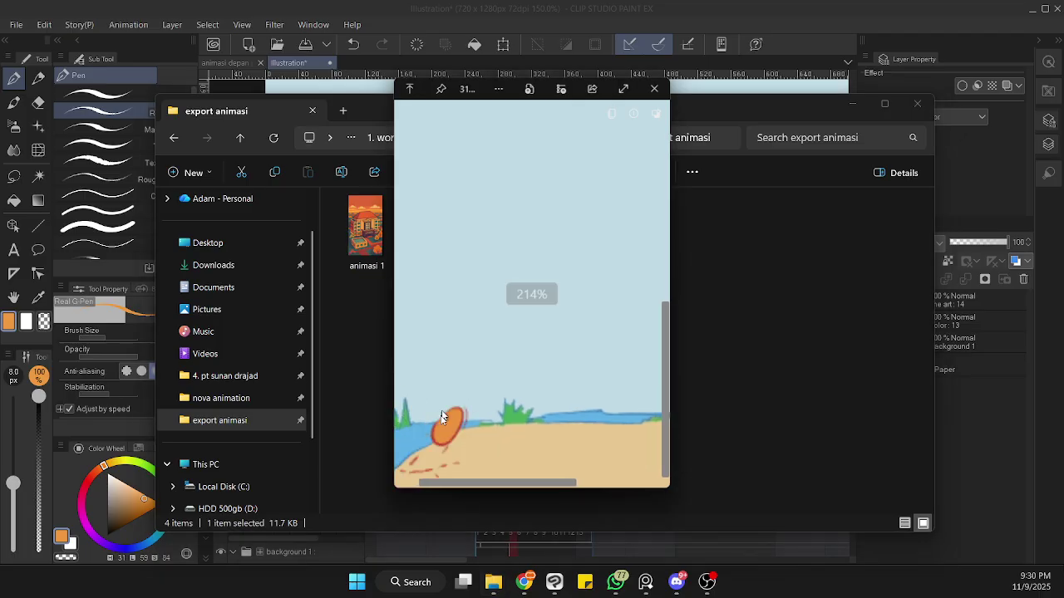
scroll(470, 473, "up", 2)
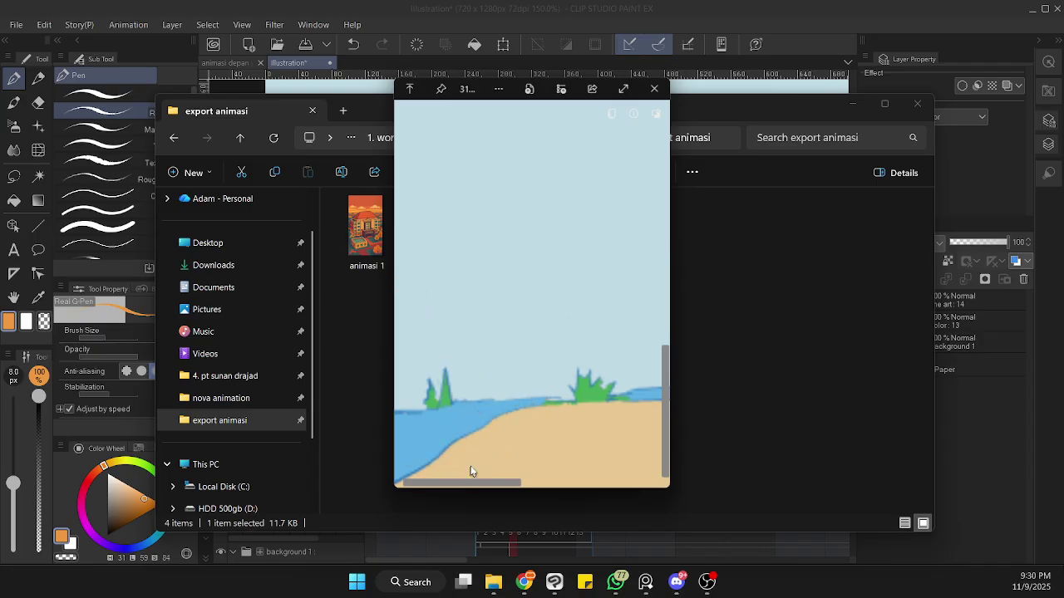
scroll(470, 470, "down", 5)
scroll(516, 349, "up", 2)
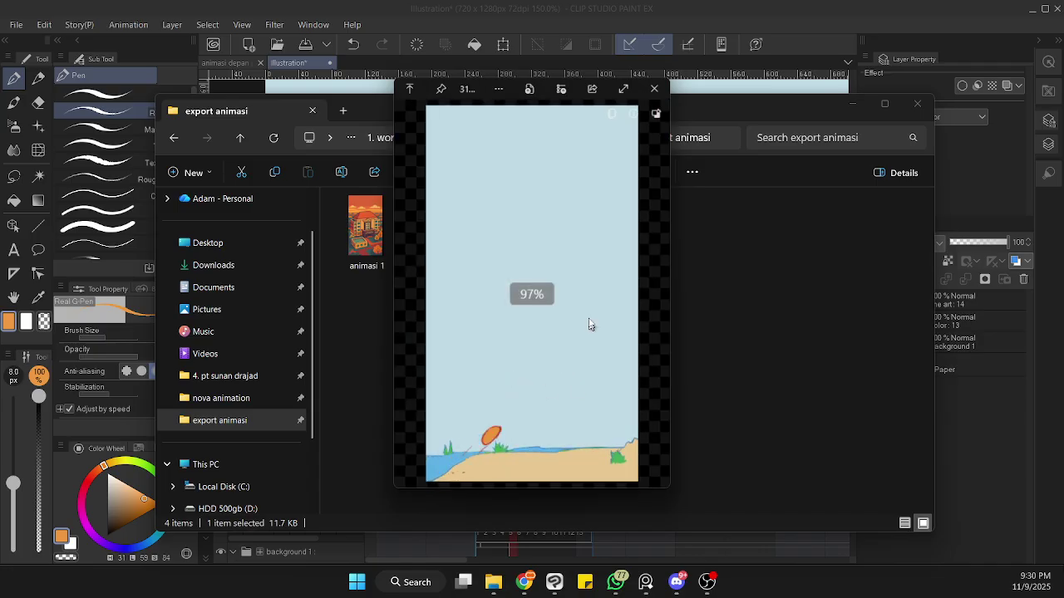
left_click(654, 89)
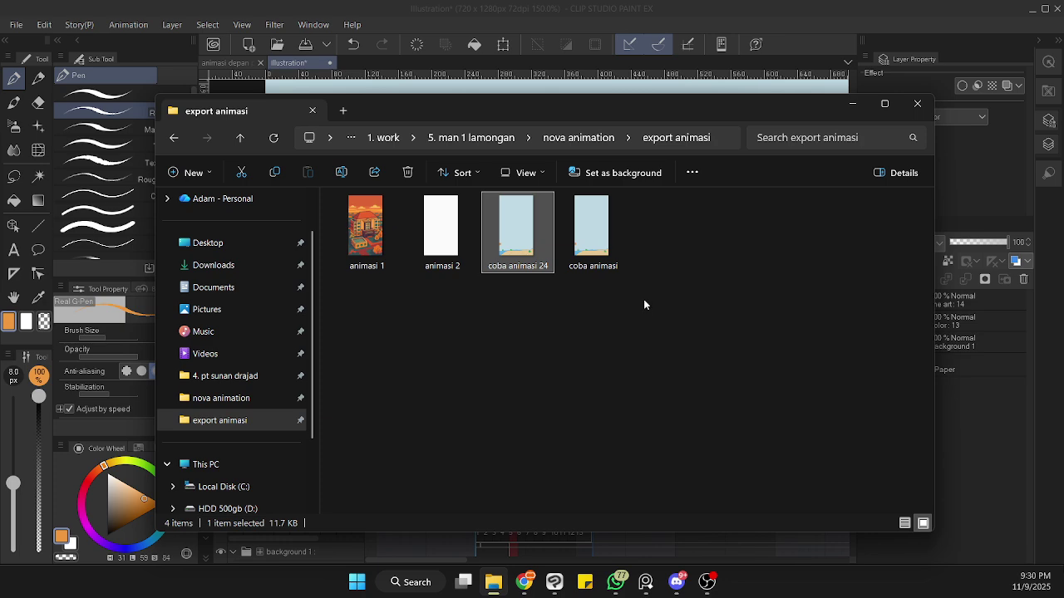
left_click(696, 250)
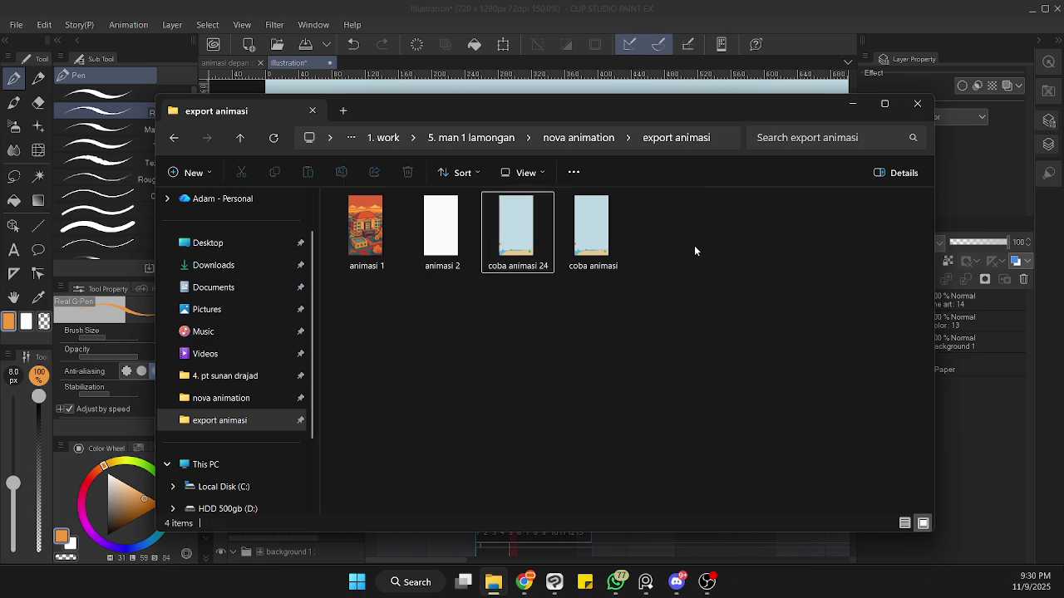
left_click(914, 104)
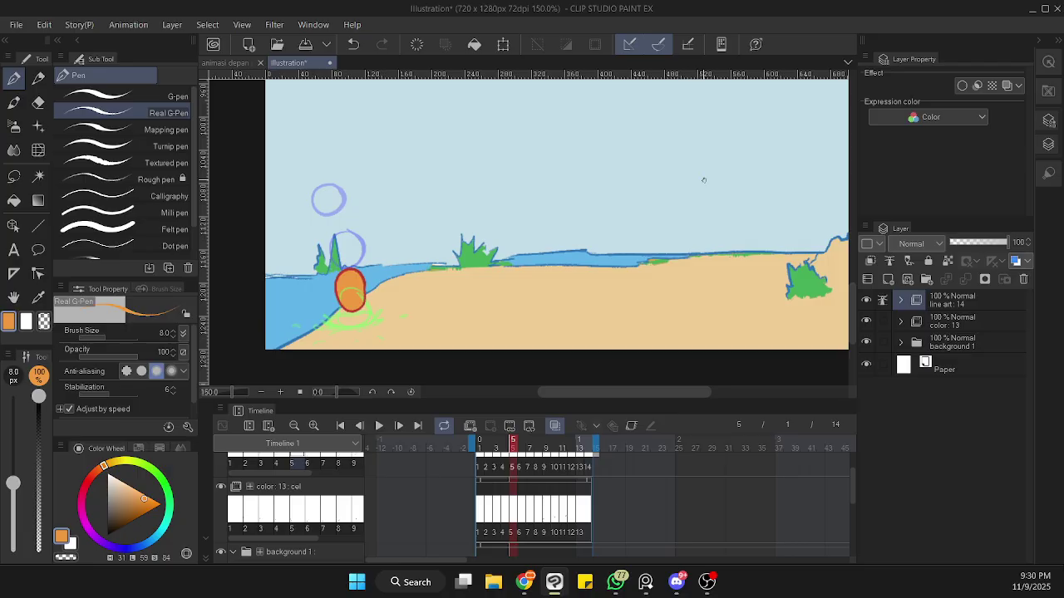
- Select the "color" animation folder in the bouncing ball file and expand it to view its cels
left_click_drag(726, 214, 670, 200)
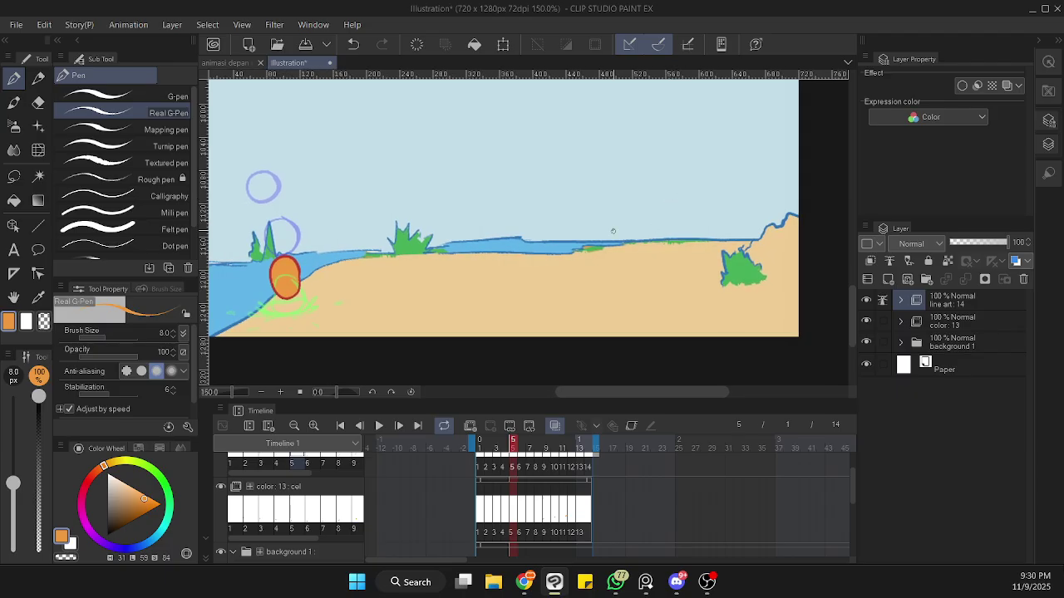
scroll(613, 230, "down", 4)
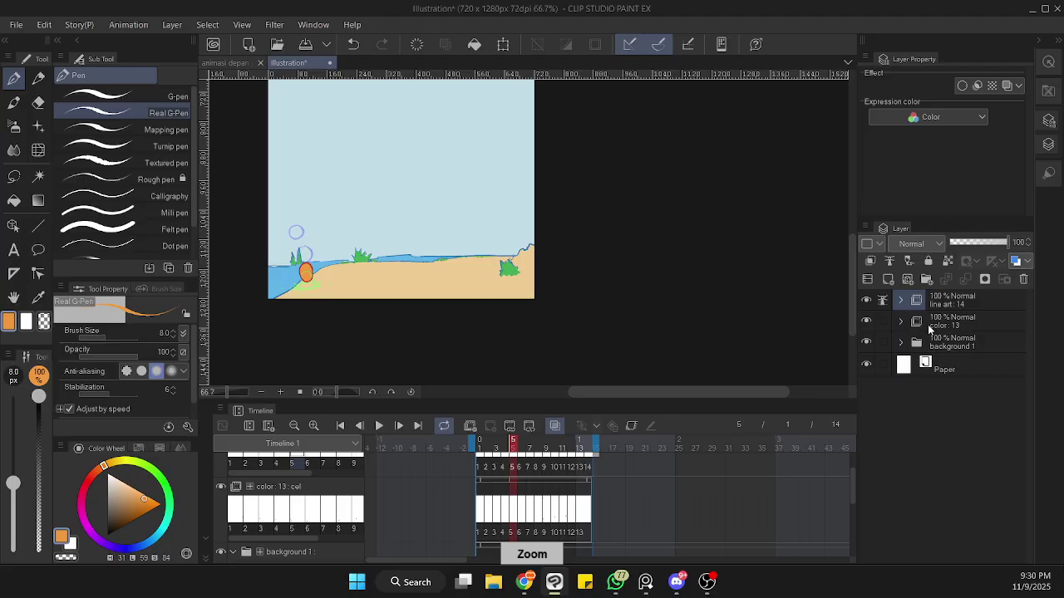
left_click(934, 326)
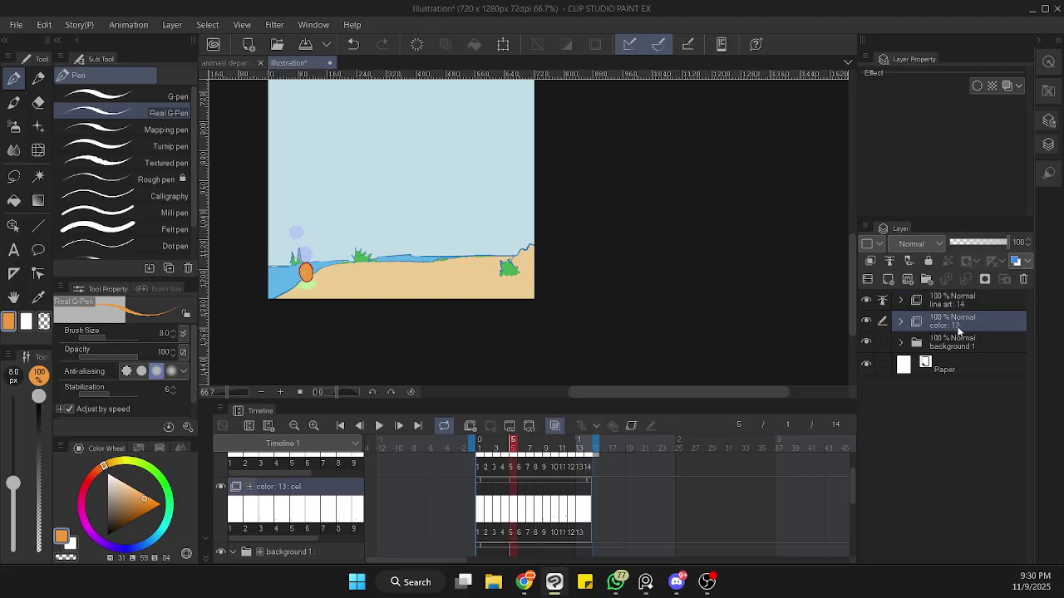
left_click(901, 321)
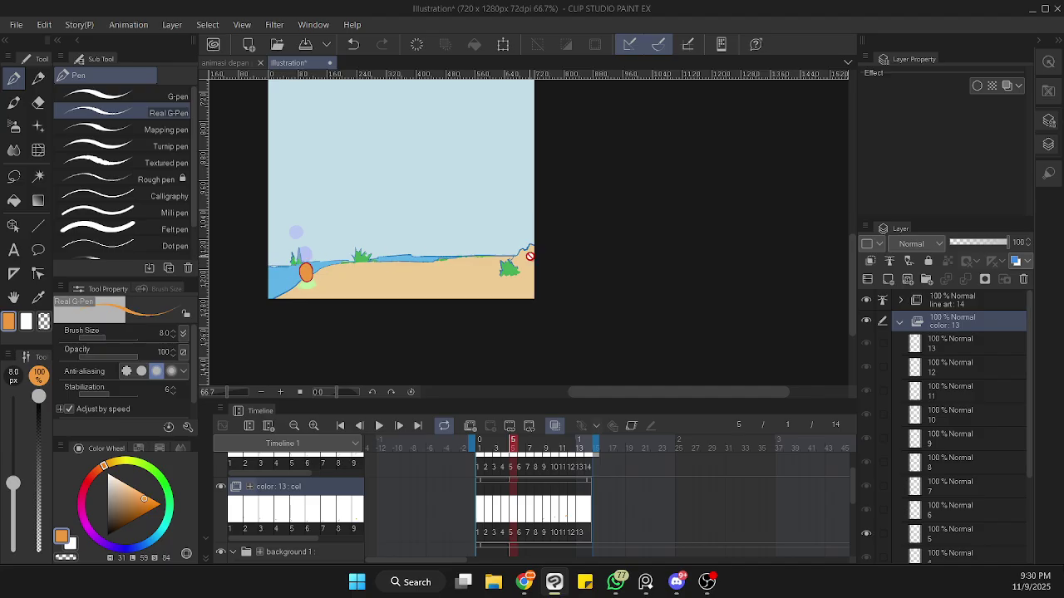
- Close the Illustration document, saving it as "coba animasi" in Clip Studio format in the "nova animation" folder
left_click(329, 63)
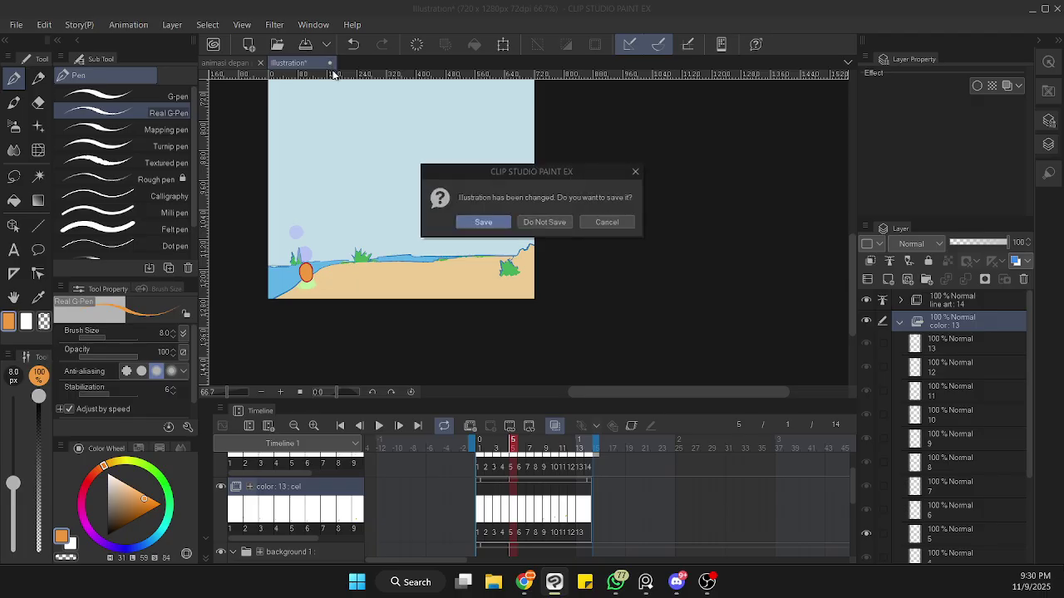
left_click(483, 222)
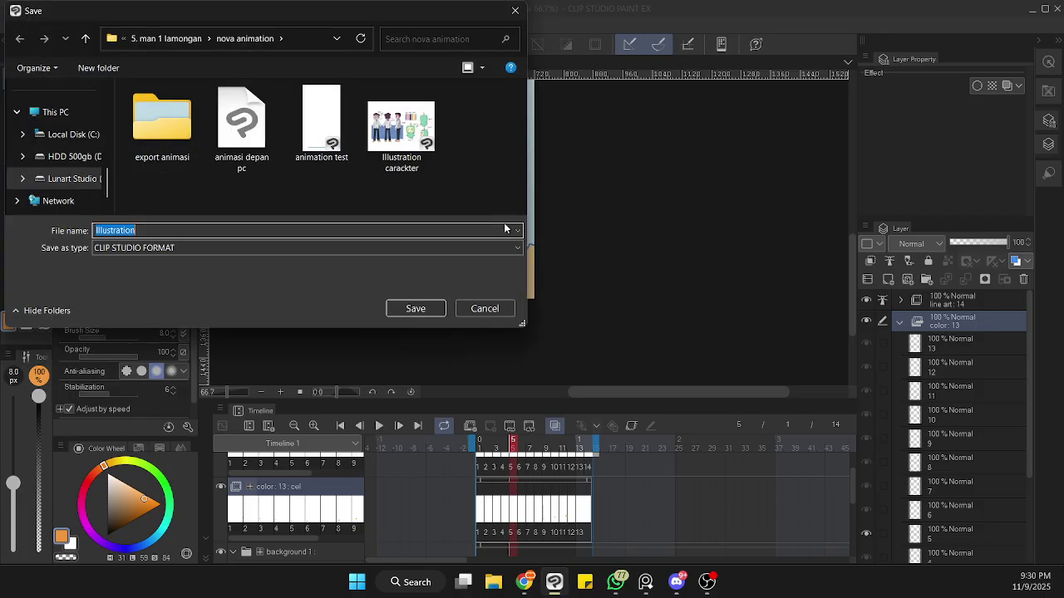
left_click(175, 137)
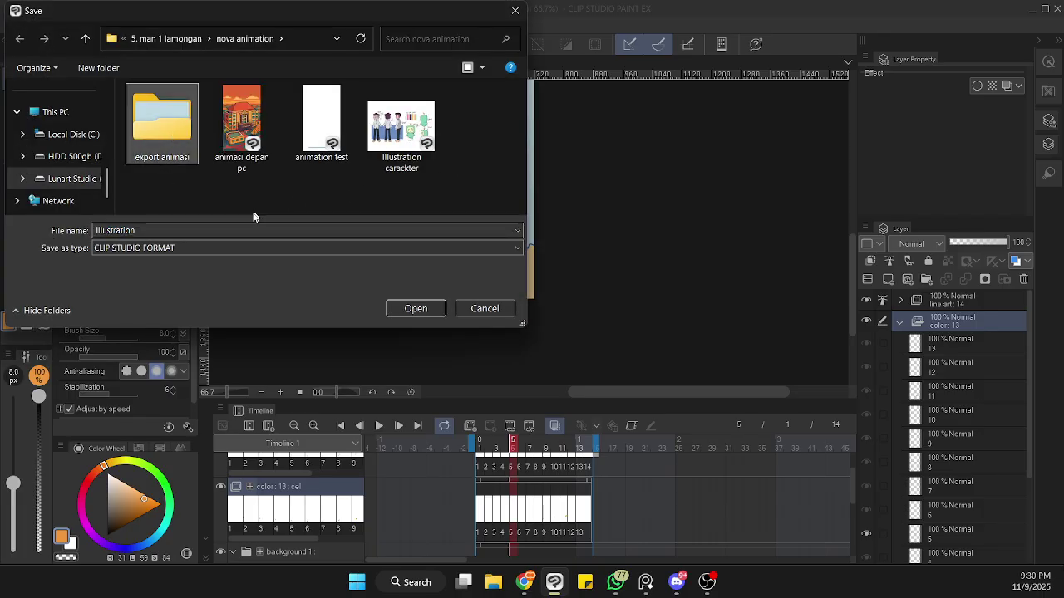
left_click(203, 218)
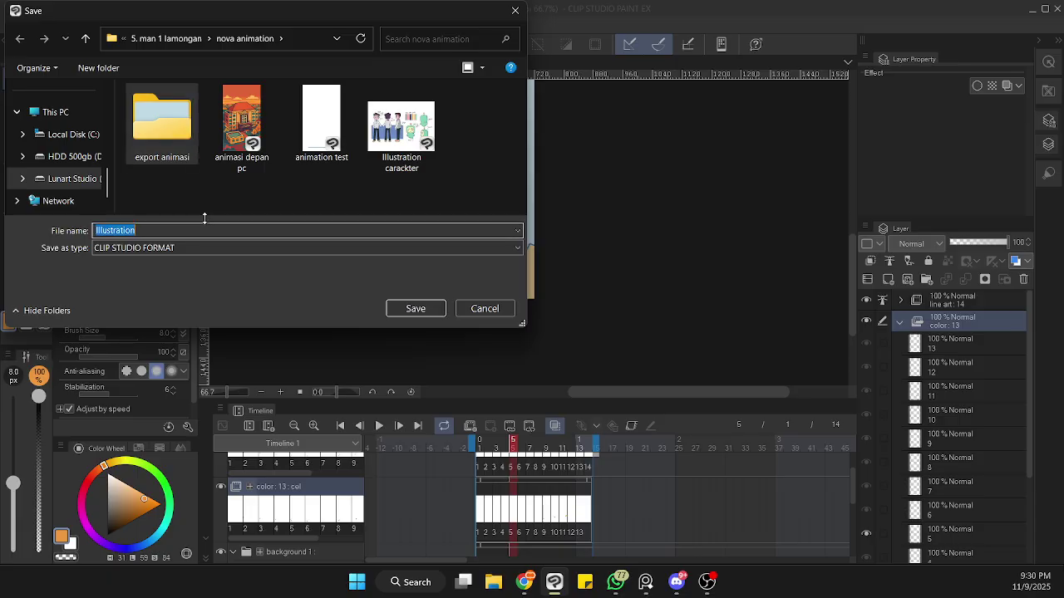
type("an")
key("BackSpace")
key("BackSpace")
type("coba")
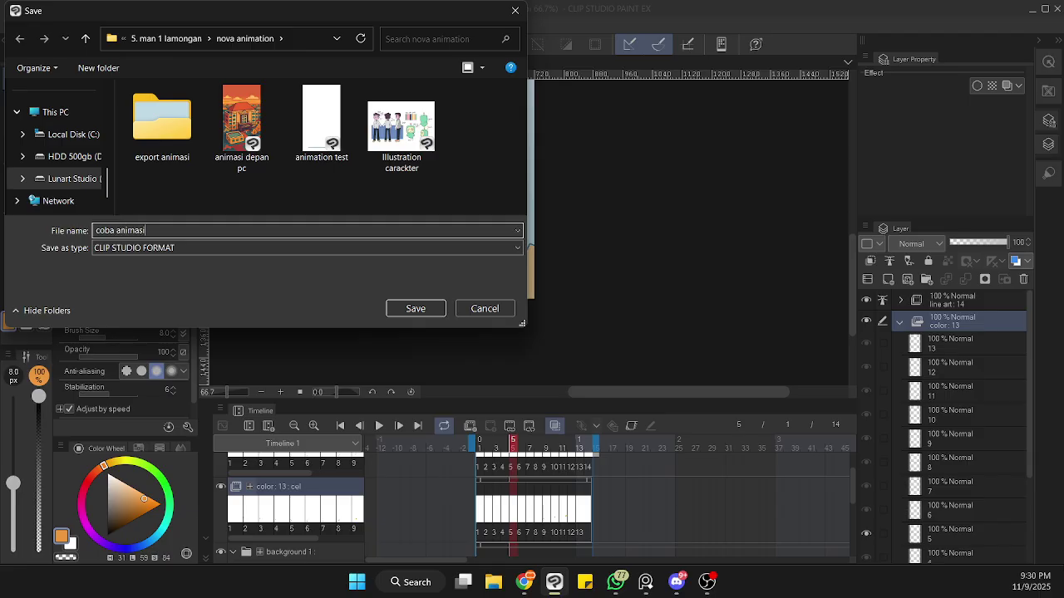
type(" animasi")
key("Return")
left_click(329, 63)
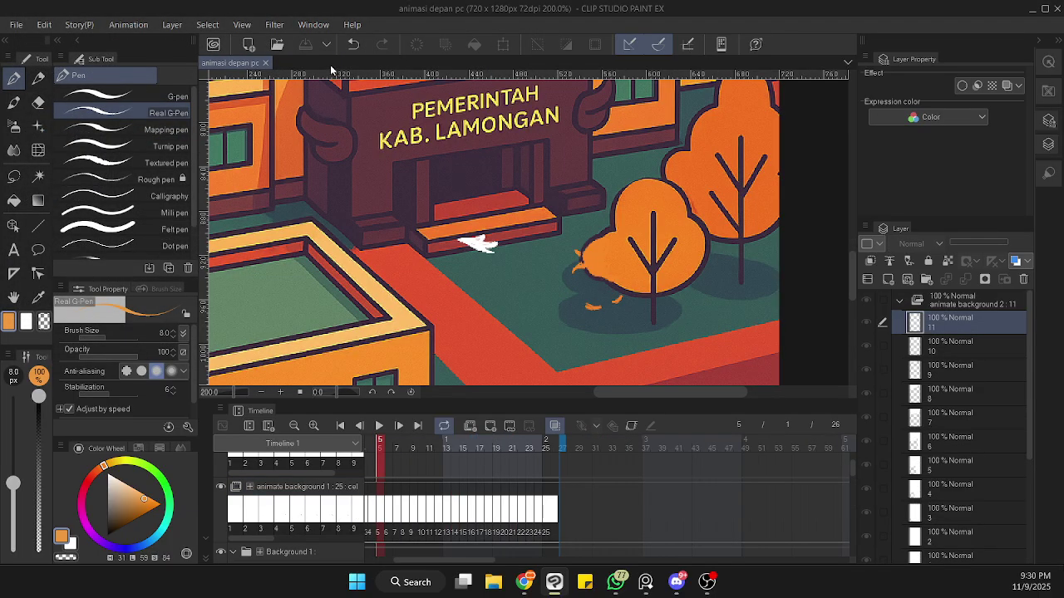
- Examine the building scene in "animasi depan pc" and check its timeline list, keeping Timeline 1 selected
scroll(705, 266, "up", 3)
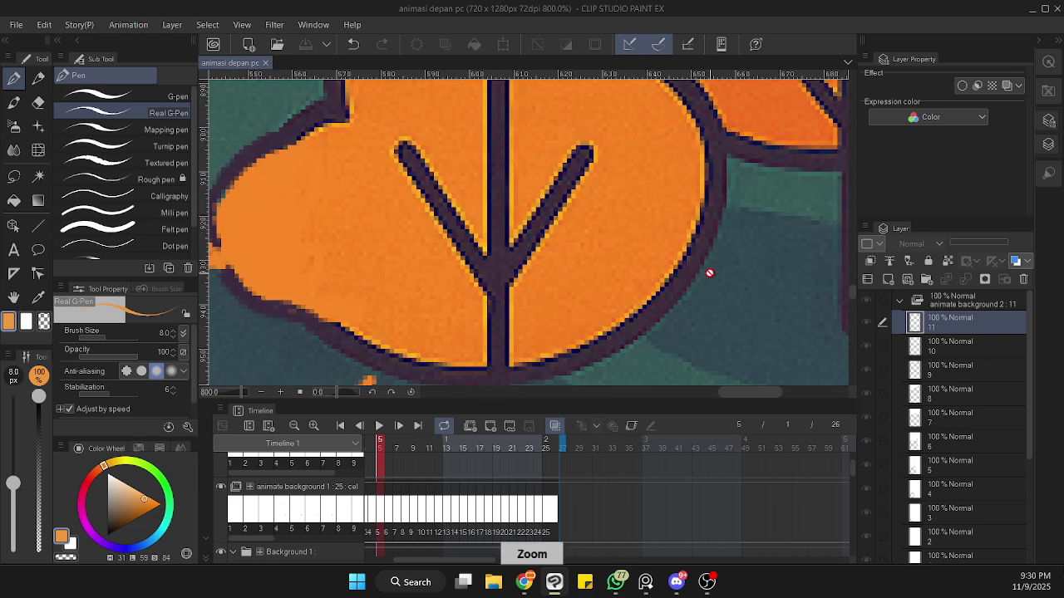
scroll(705, 266, "down", 6)
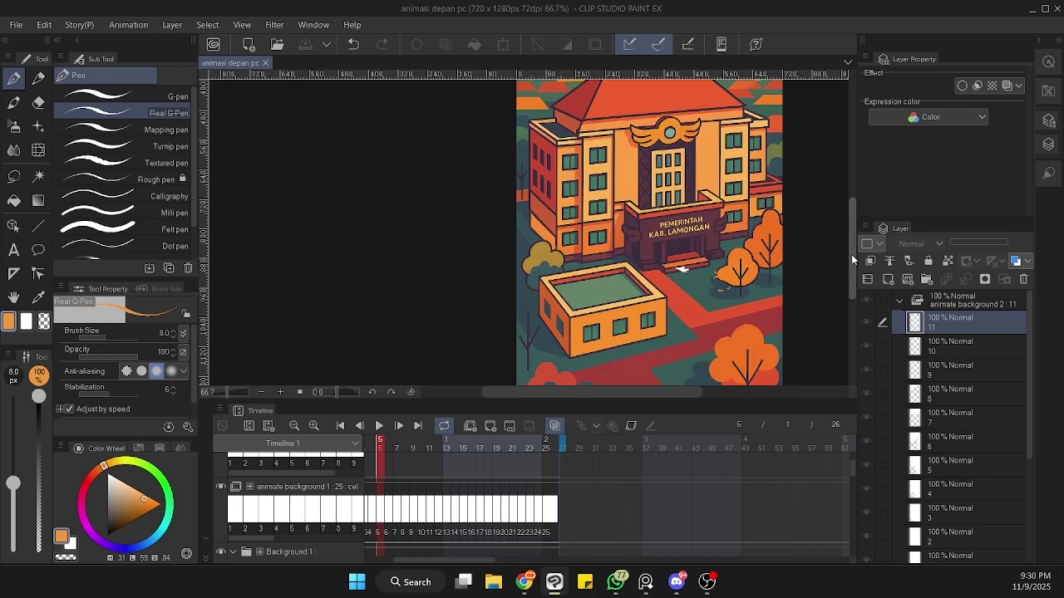
left_click_drag(851, 255, 851, 241)
left_click_drag(694, 392, 730, 386)
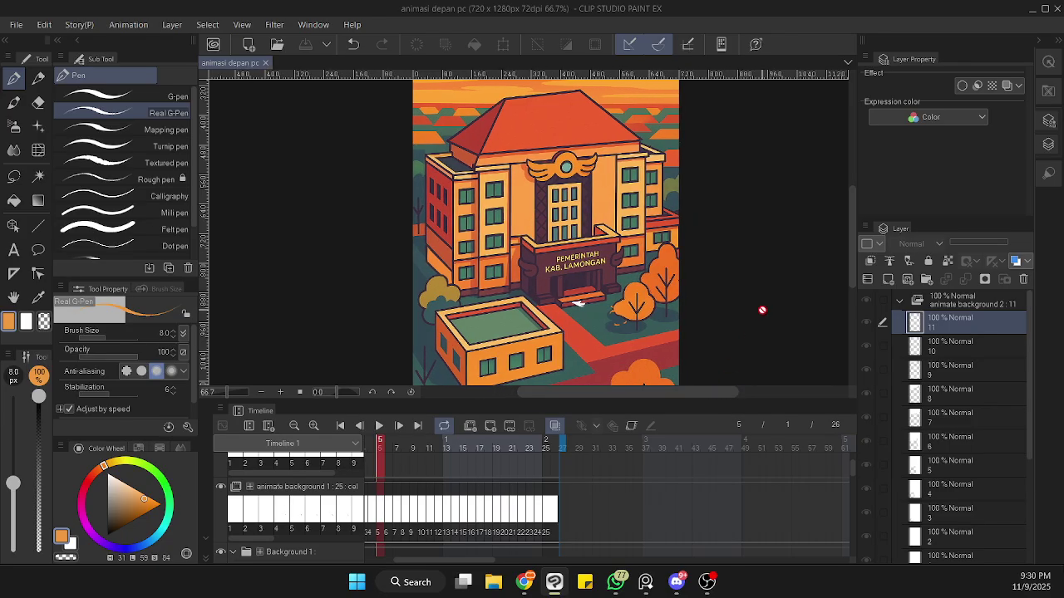
scroll(760, 309, "down", 1)
scroll(755, 302, "down", 1)
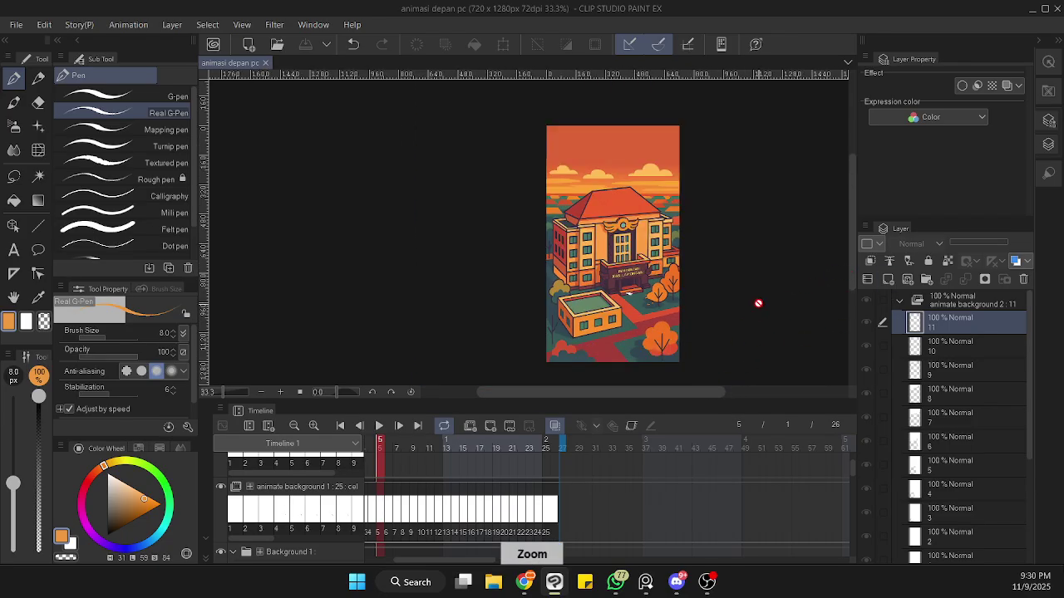
scroll(733, 308, "up", 1)
left_click(328, 446)
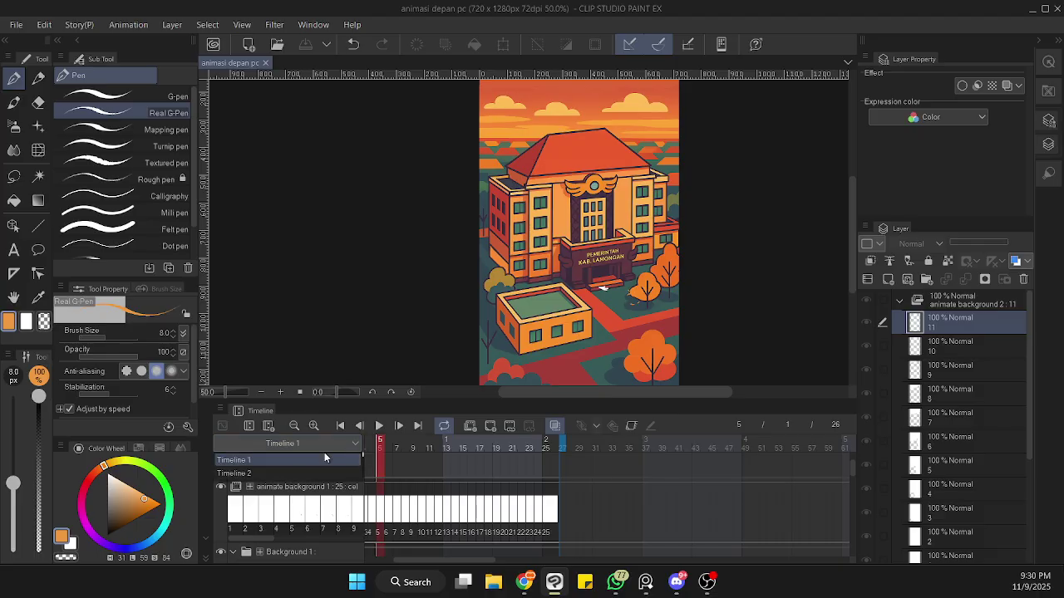
left_click(323, 449)
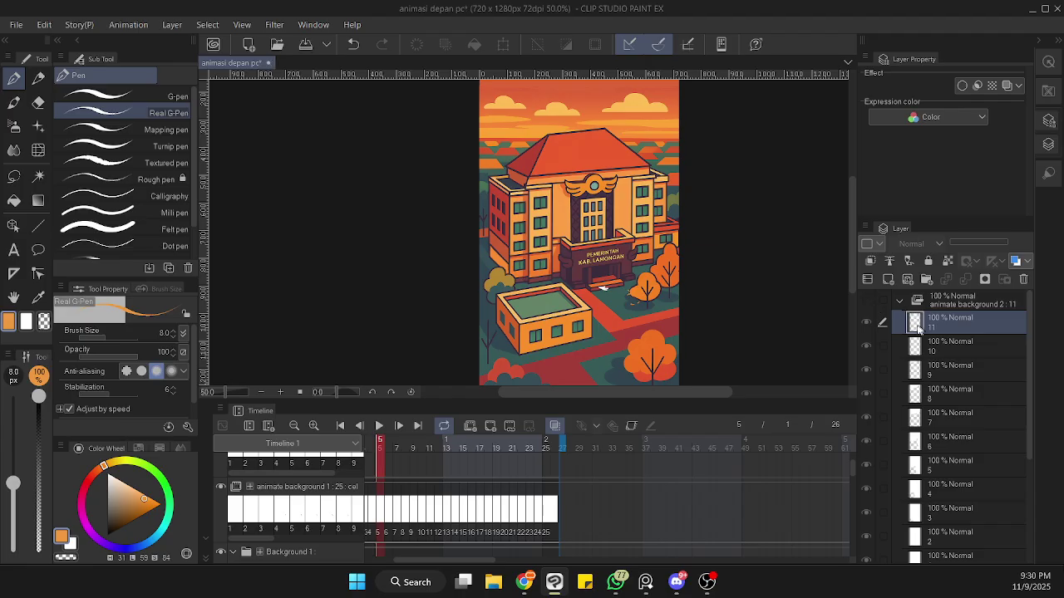
- Collapse the "animate background 2" folder and briefly hide Layer 2 to preview the night building beneath it
left_click(900, 301)
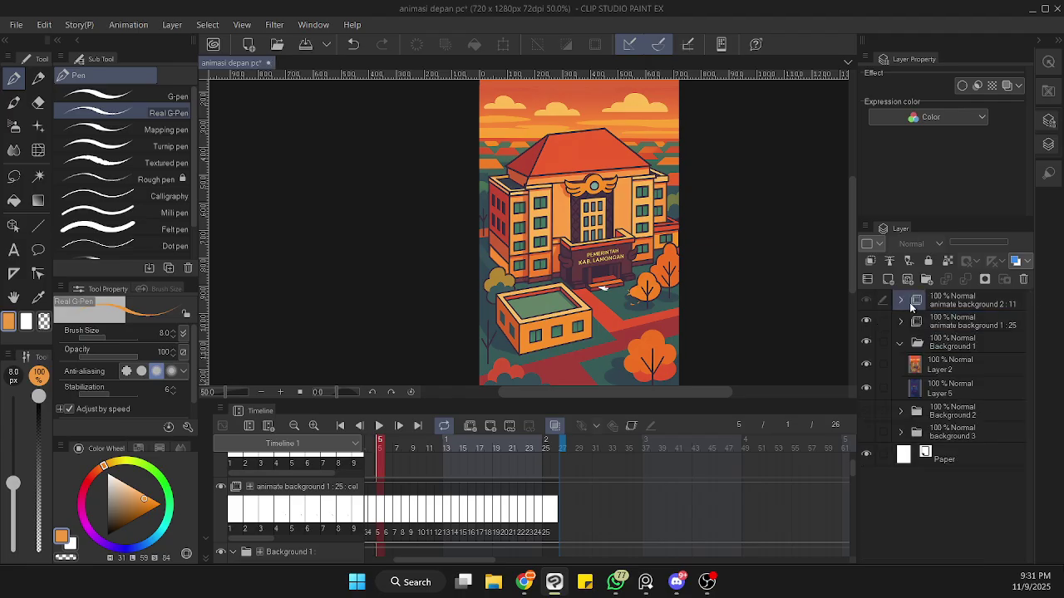
left_click(869, 366)
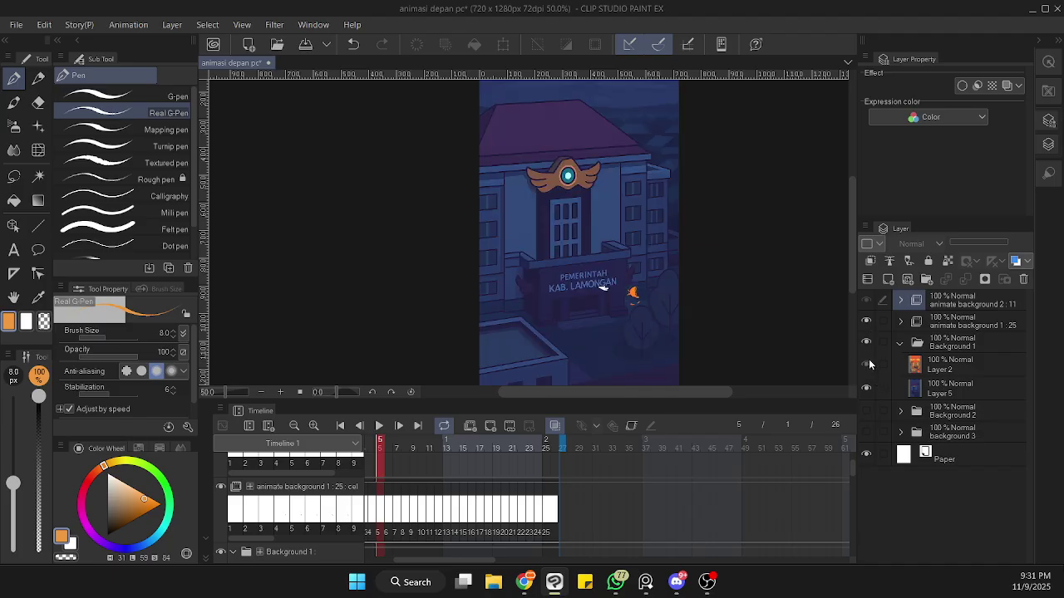
left_click(869, 367)
- Hide and collapse the Background 1 folder, and hide the "animate background 1" folder
left_click(866, 342)
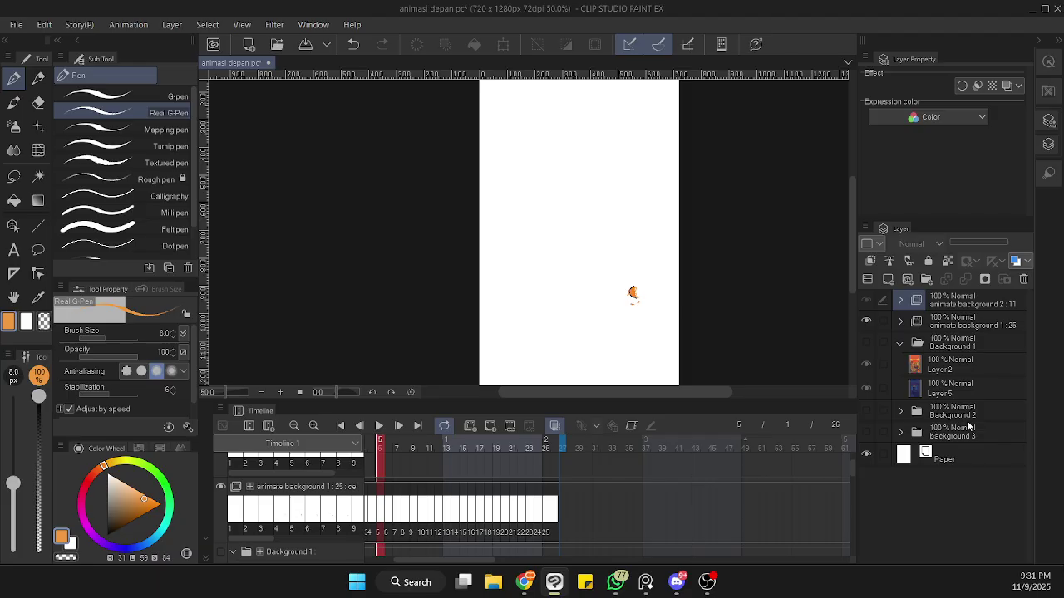
left_click(900, 343)
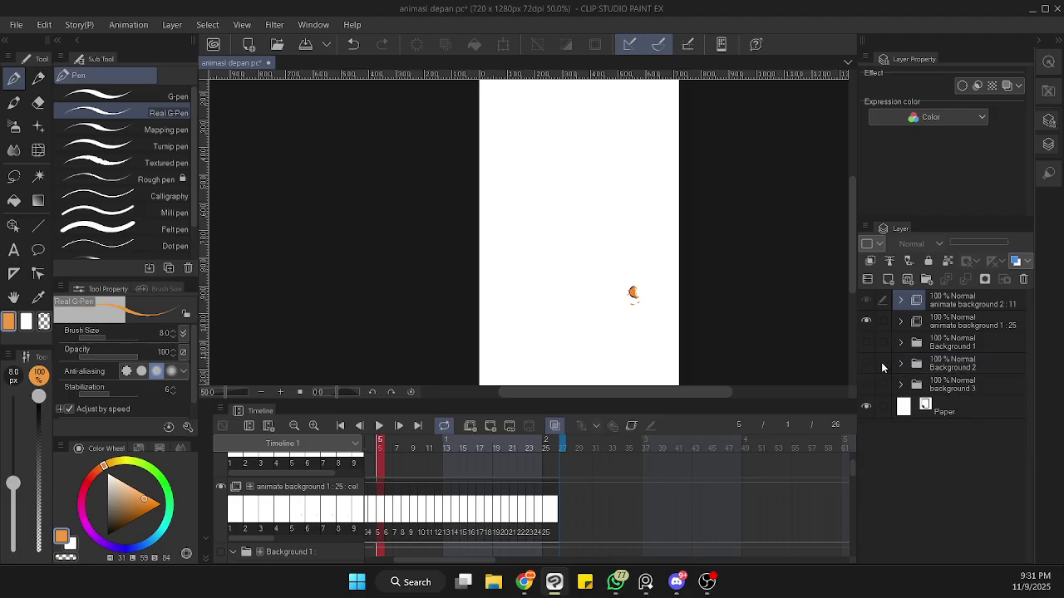
left_click(865, 322)
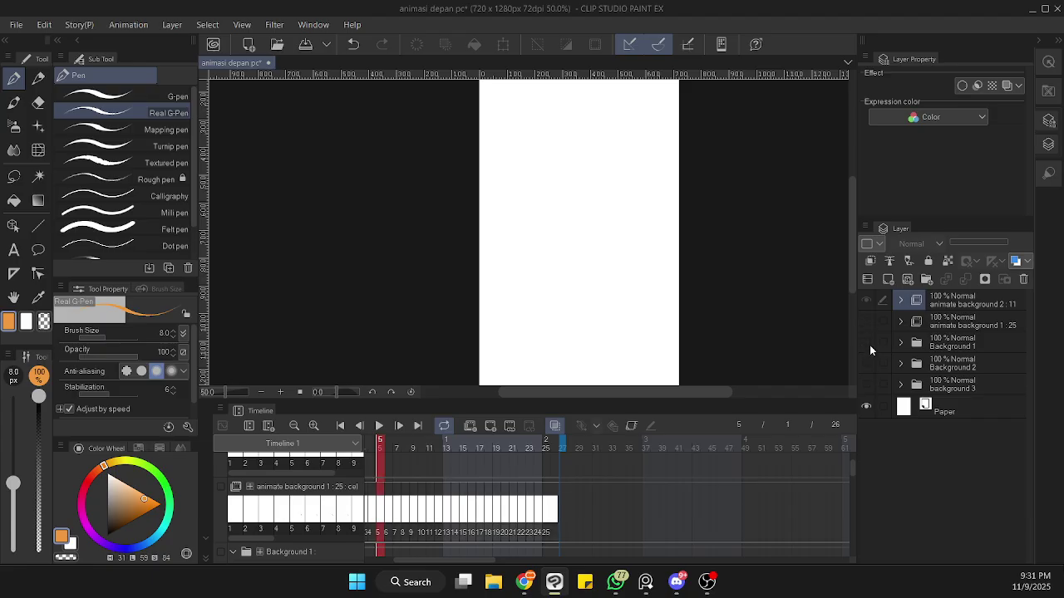
- Preview the Background 2 office desk sketch by briefly showing its folder
left_click(866, 363)
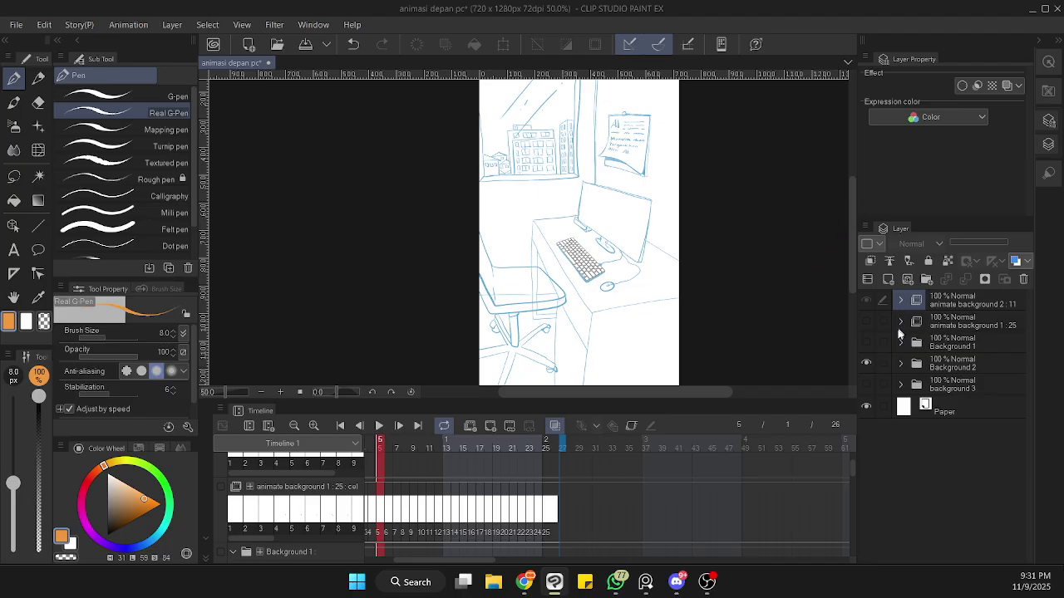
left_click(866, 363)
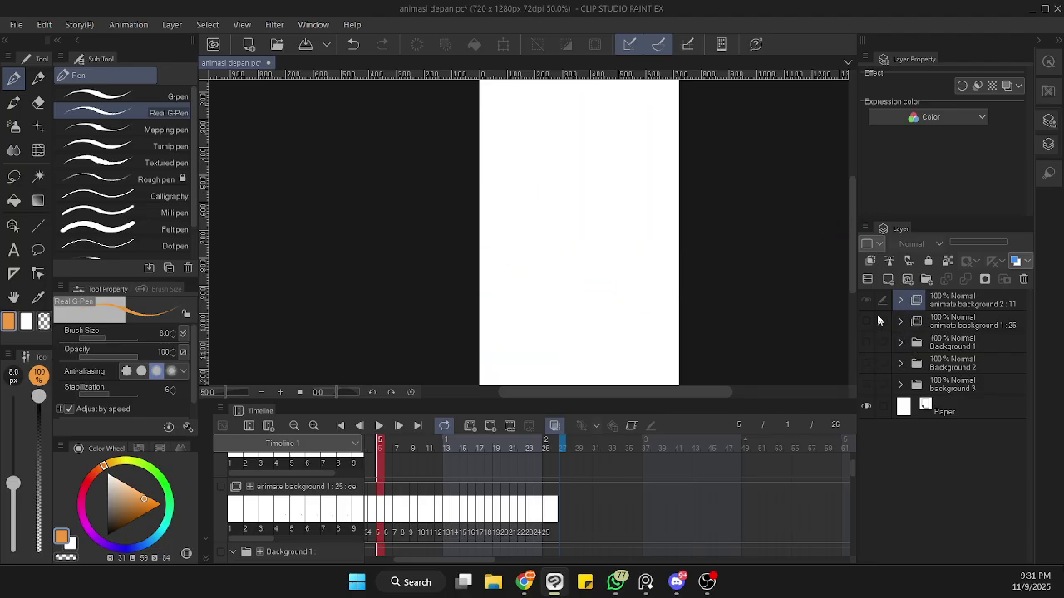
scroll(779, 284, "up", 1)
scroll(780, 285, "down", 2)
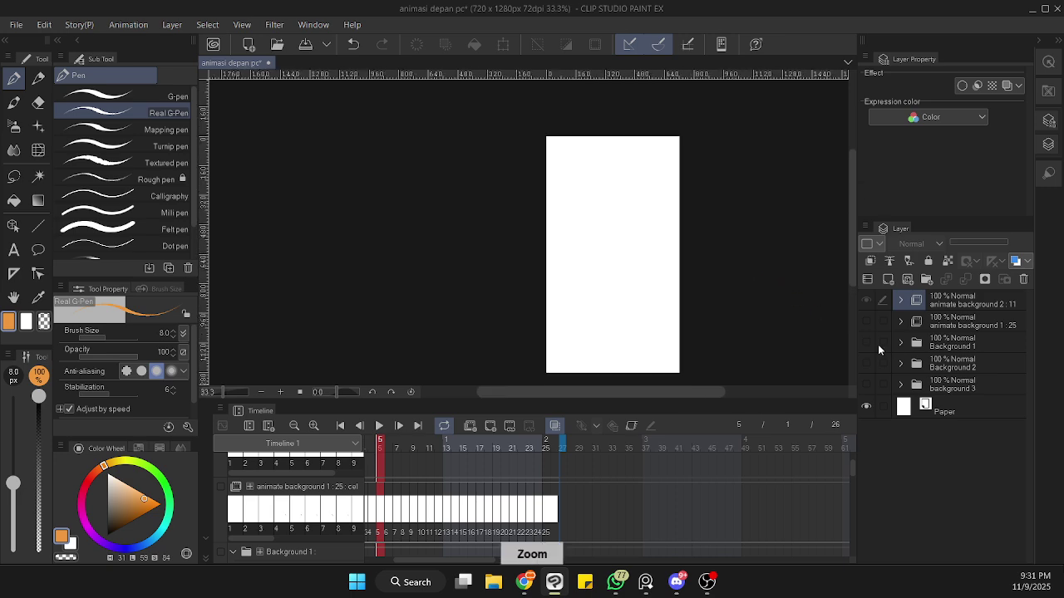
- Show Background 1 to hide its orange building on Layer 2, and hide and collapse the folder again
left_click(868, 342)
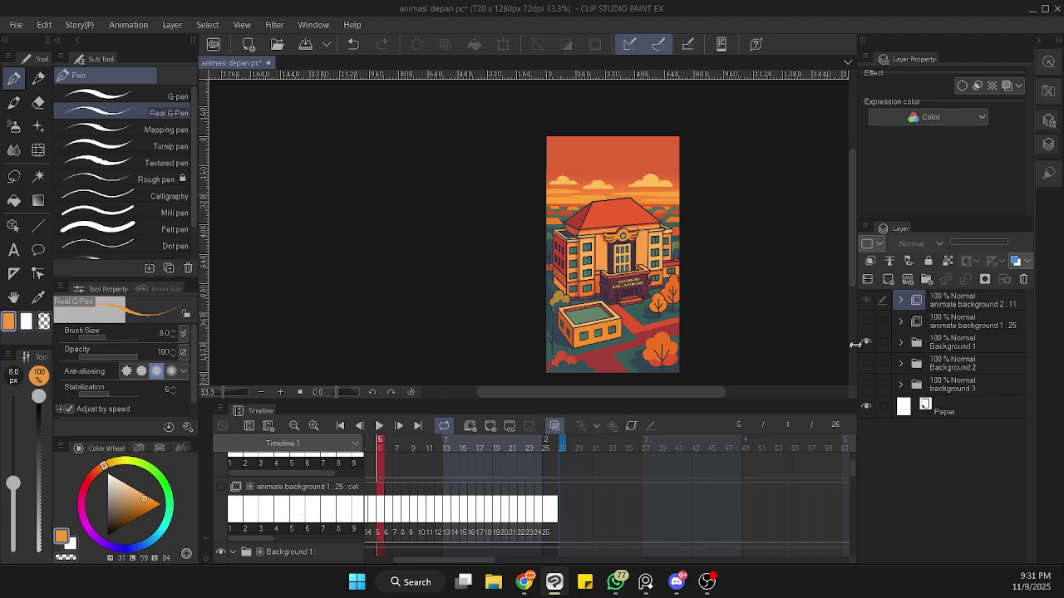
left_click(900, 343)
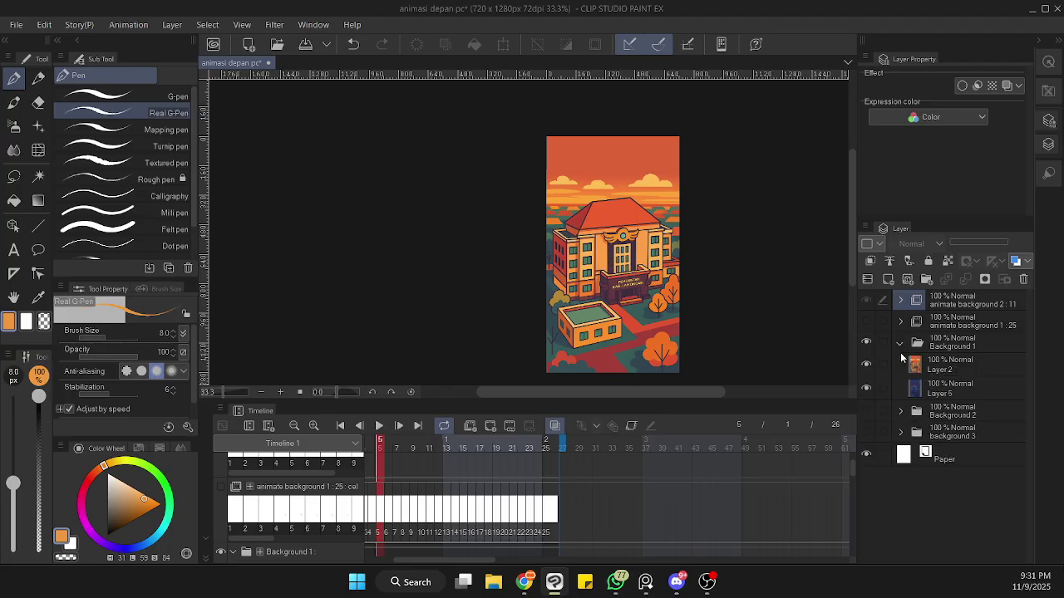
left_click(866, 364)
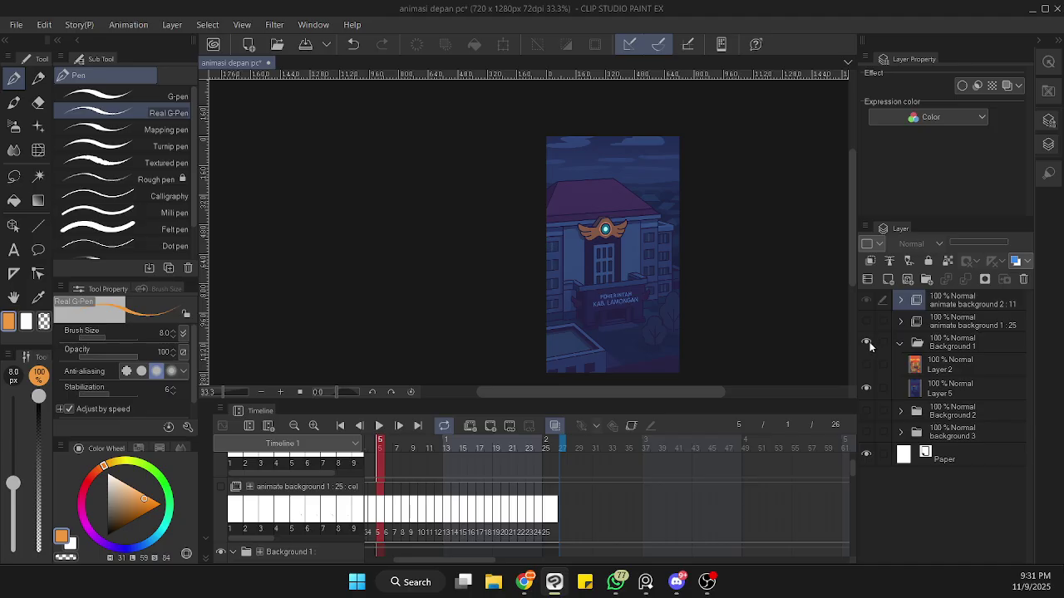
left_click(867, 341)
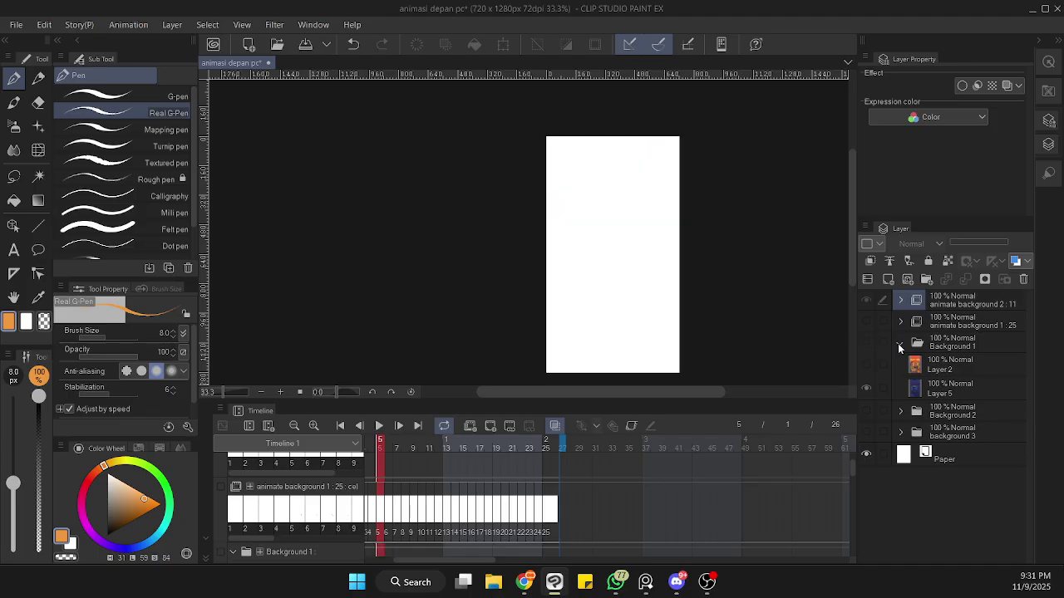
left_click(898, 345)
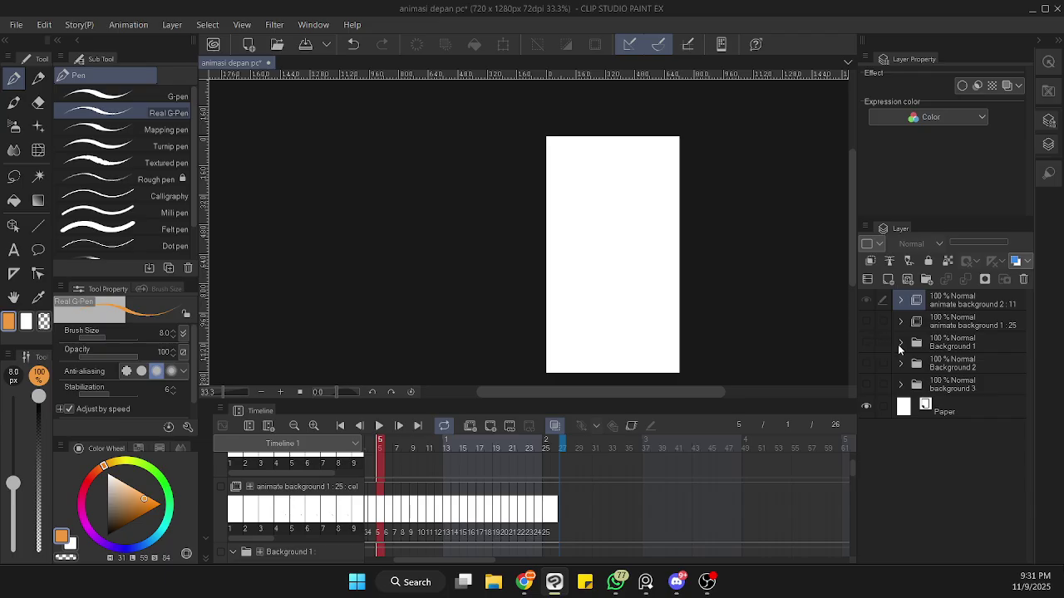
- Expand and show Background 1, select Layer 5, and examine the night building up close
left_click(898, 344)
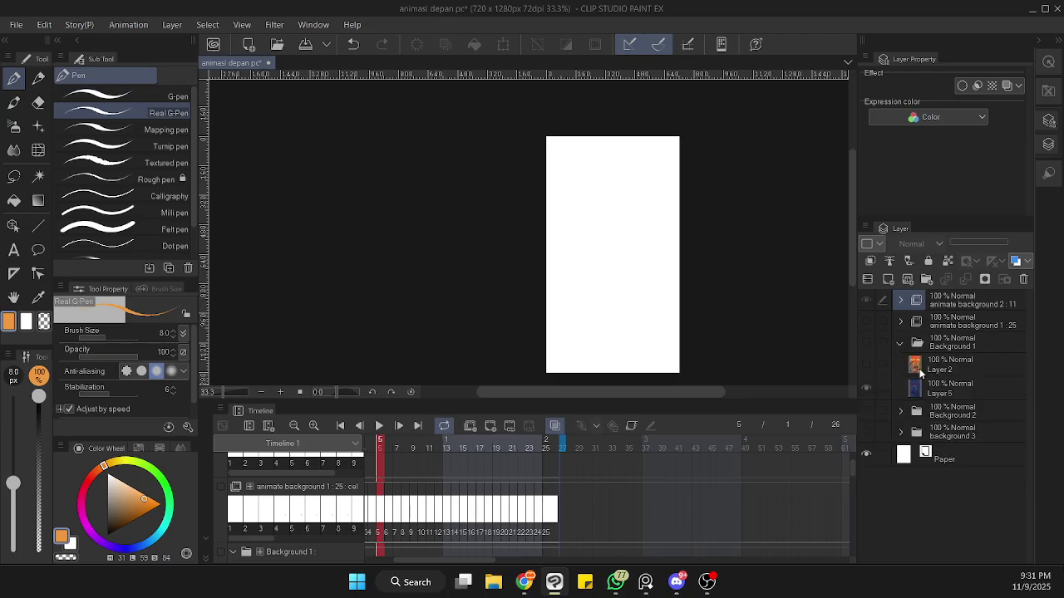
left_click(923, 389)
left_click(868, 341)
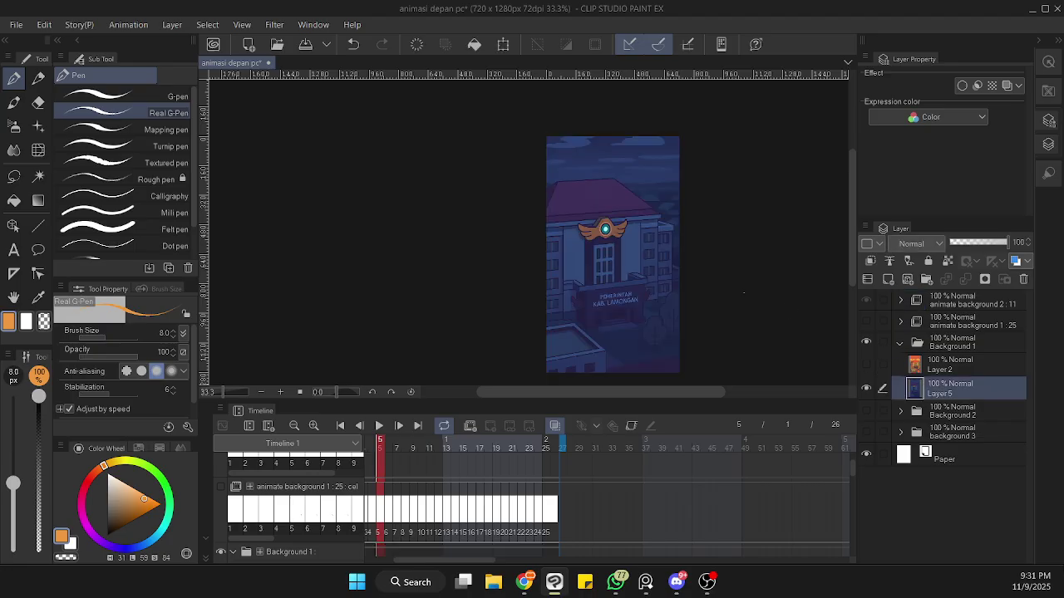
scroll(595, 256, "up", 6)
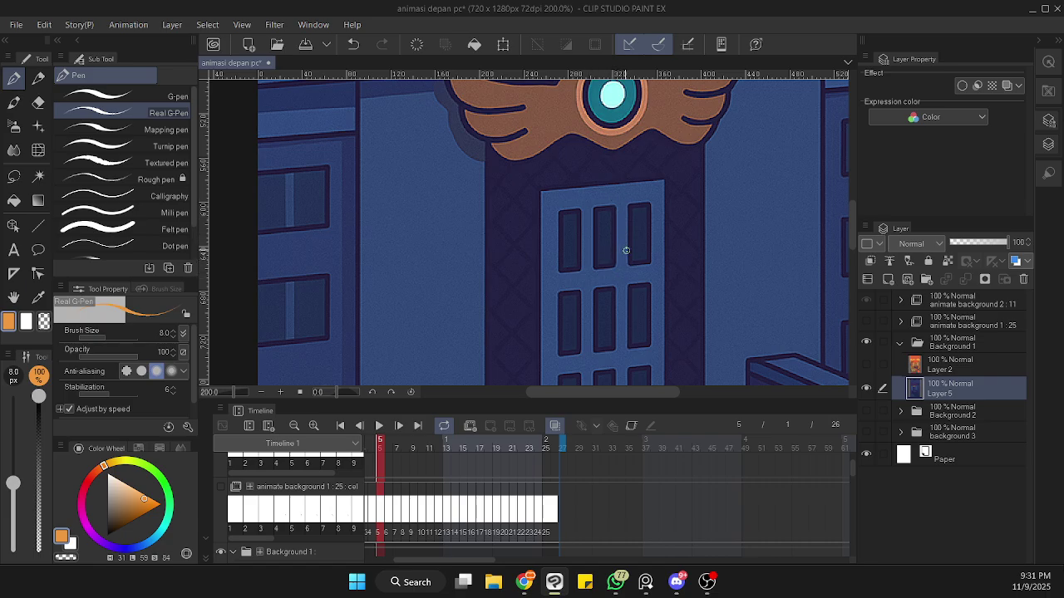
scroll(626, 251, "down", 3)
scroll(663, 315, "down", 1)
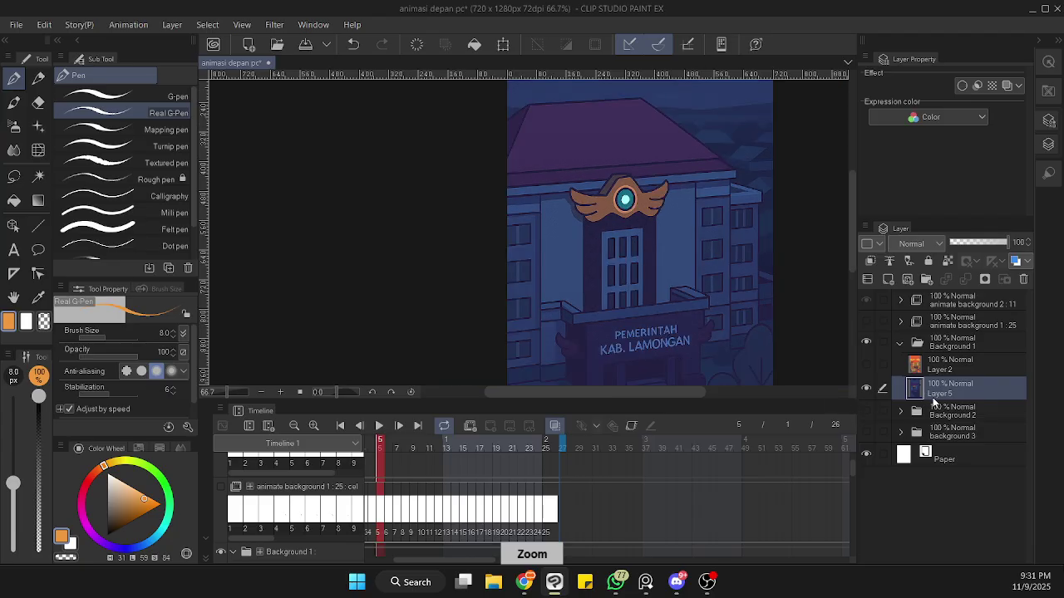
- Collapse and hide the Background 1 folder, and show the Background 2 office desk sketch
left_click(901, 344)
left_click(866, 343)
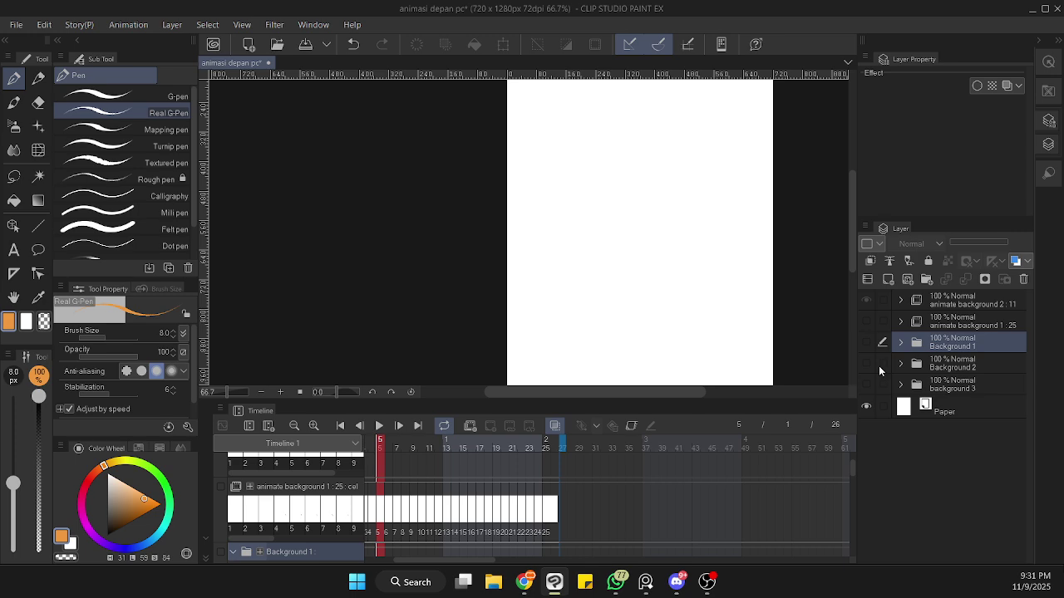
left_click(866, 364)
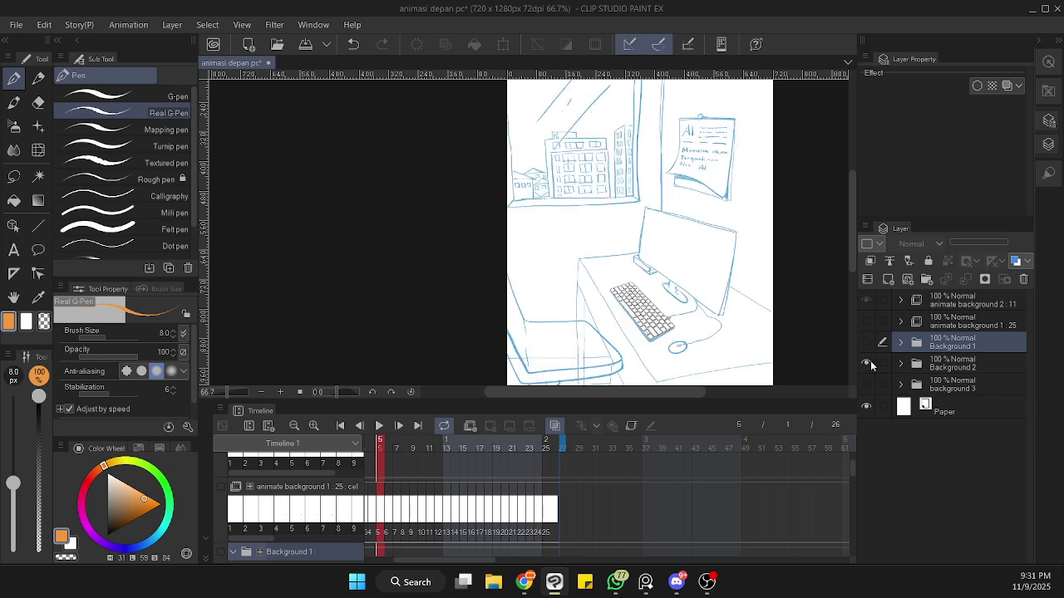
- Examine the Background 2 desk sketch, then briefly show Background 1 to inspect the night building up close
scroll(834, 263, "up", 1)
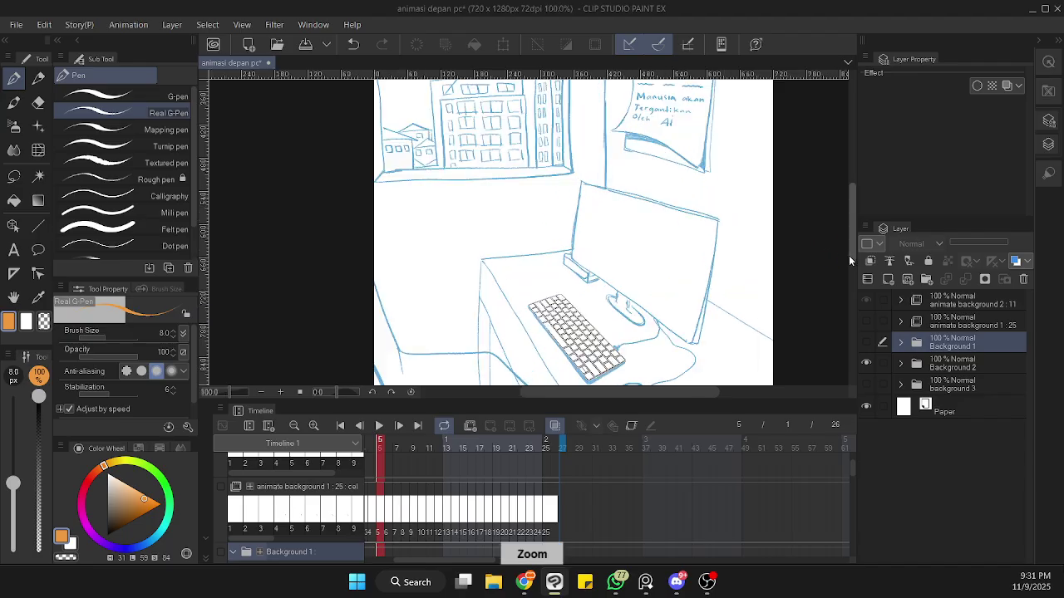
scroll(849, 251, "down", 2)
scroll(819, 224, "down", 1)
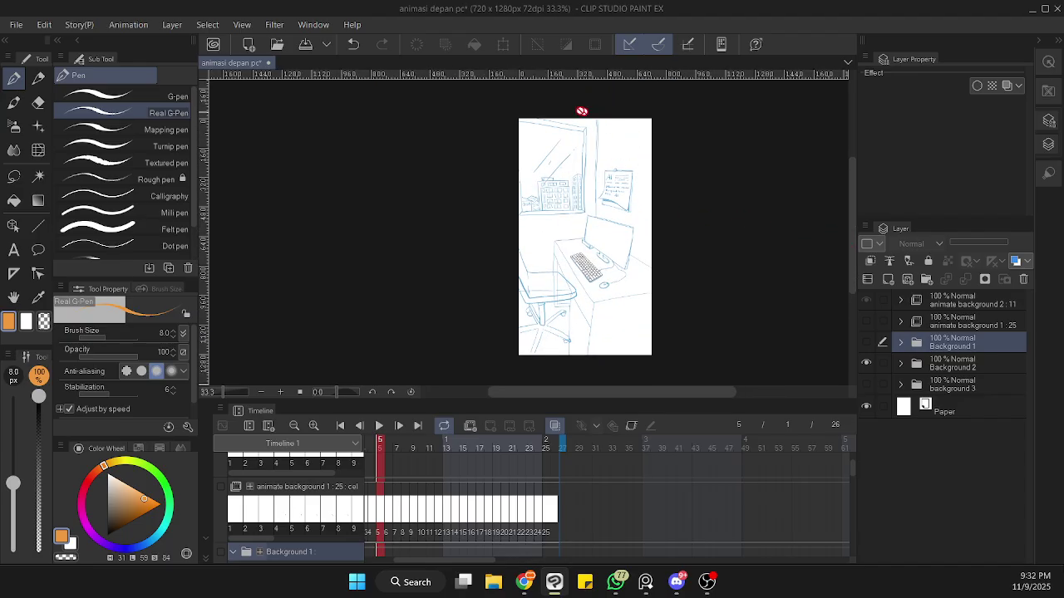
left_click(867, 342)
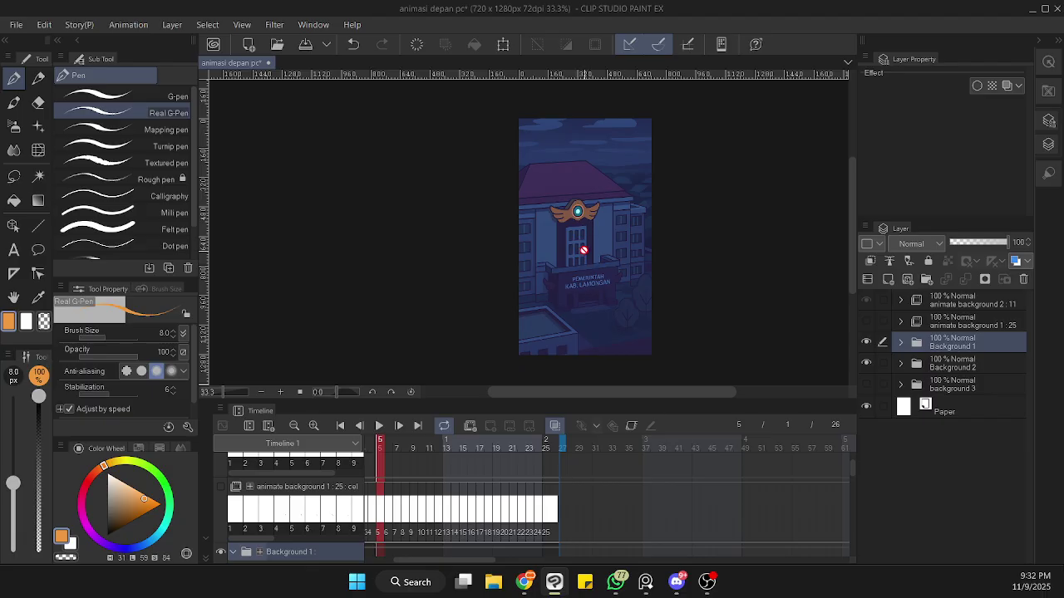
scroll(575, 238, "up", 4)
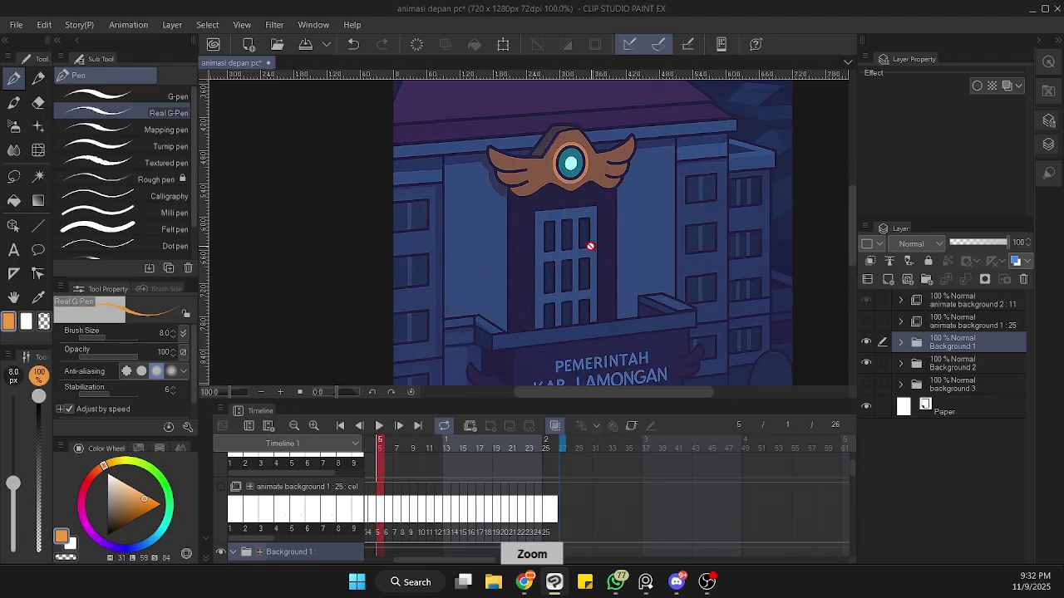
scroll(572, 240, "up", 6)
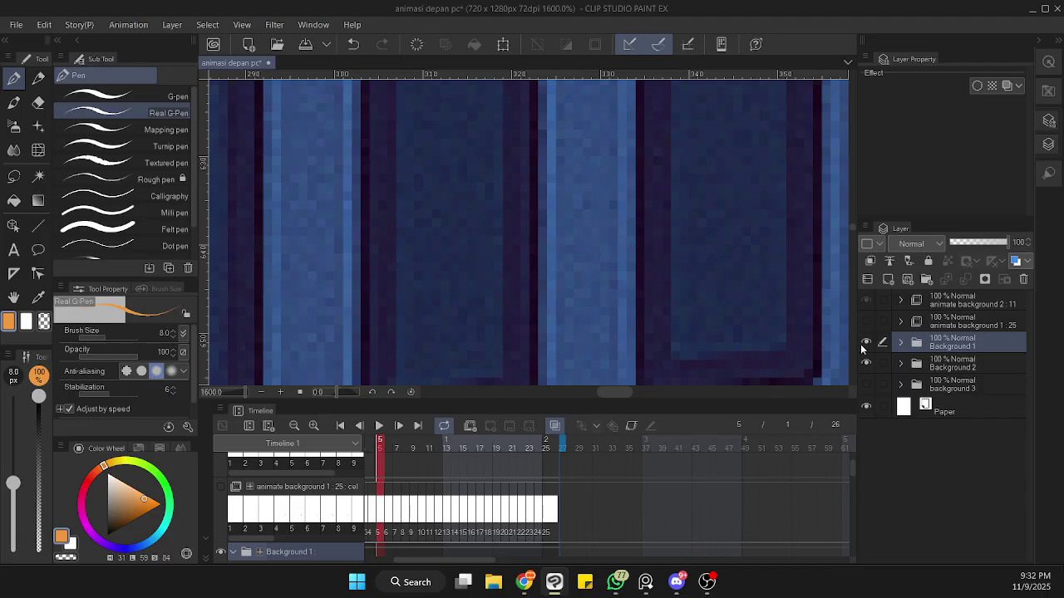
key("ctrl+minus")
key("ctrl+minus")
key("ctrl+minus")
key("ctrl+minus")
key("ctrl+minus")
key("ctrl+minus")
key("ctrl+minus")
key("ctrl+minus")
key("ctrl+minus")
key("ctrl+minus")
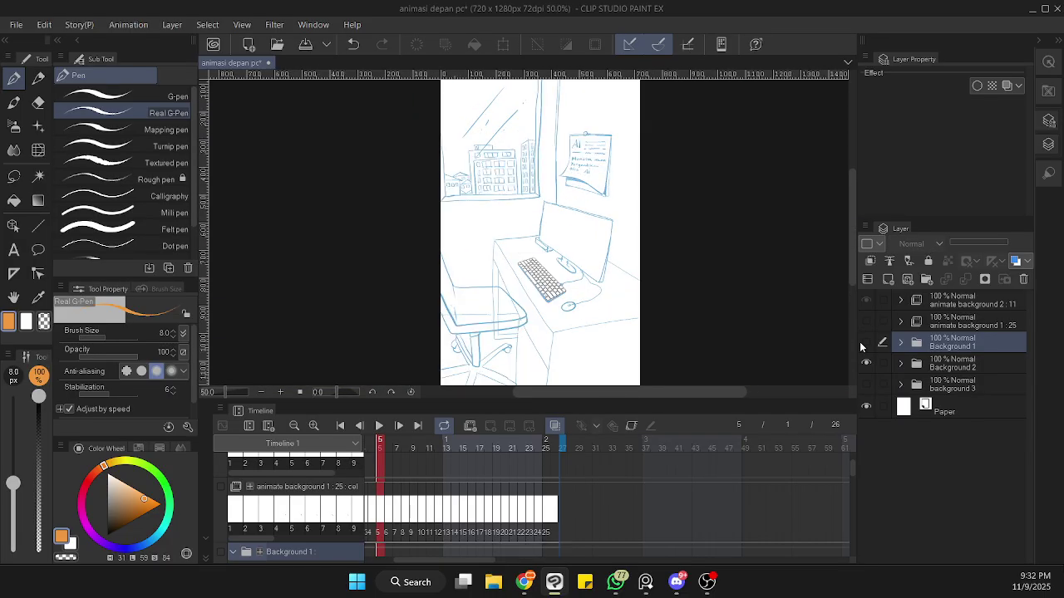
- Check the layers inside the Background 1 folder, then select and expand the Background 2 folder
left_click(901, 343)
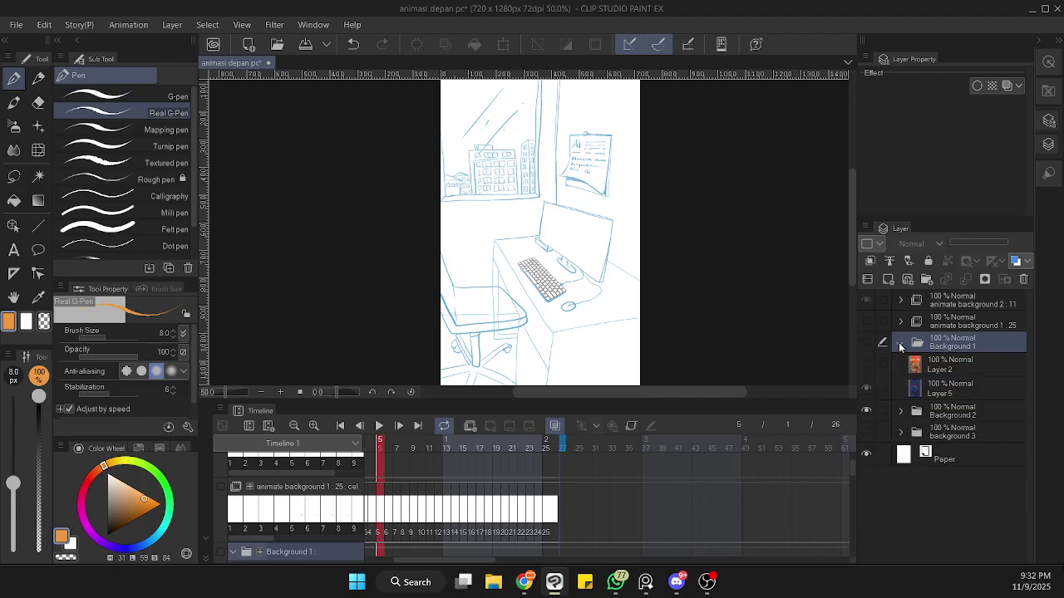
left_click(901, 344)
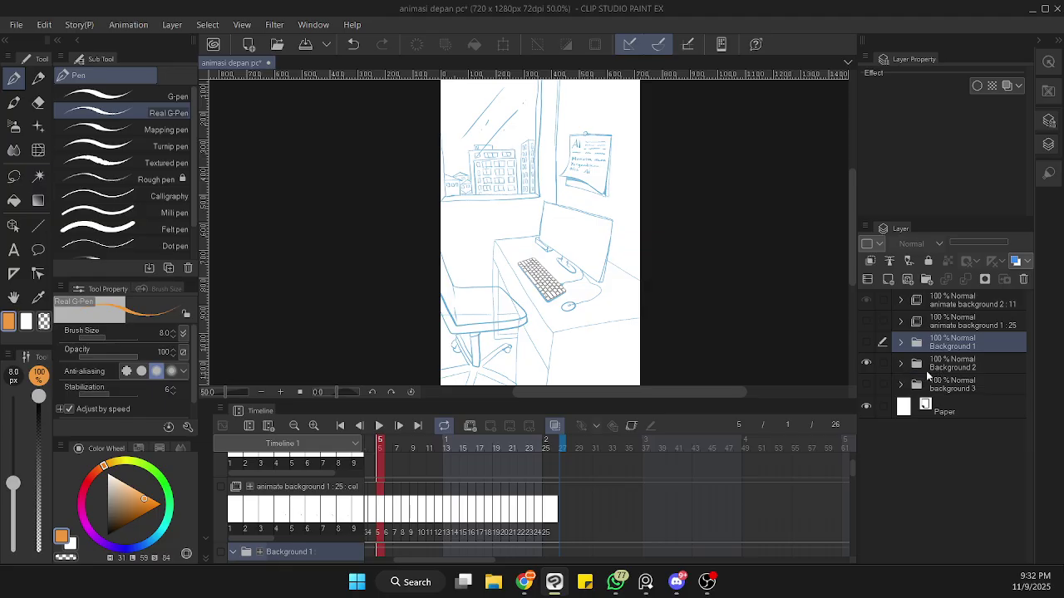
left_click(942, 369)
left_click(898, 367)
left_click(899, 367)
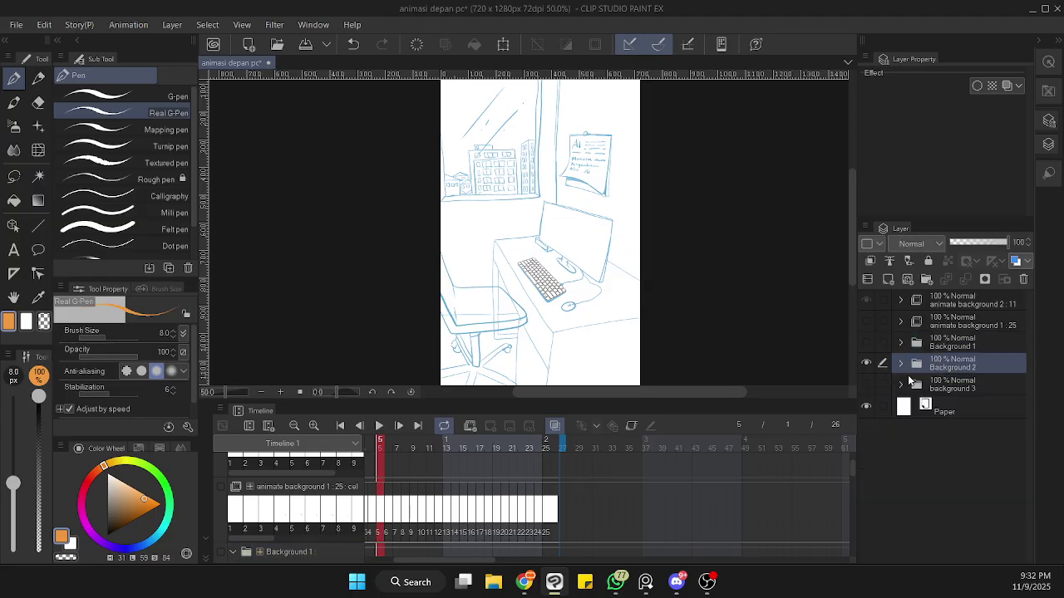
left_click(900, 367)
- Toggle the visibility of the Layer 3 chair sketch to compare the scene, leave it shown, and collapse Background 2
left_click(866, 387)
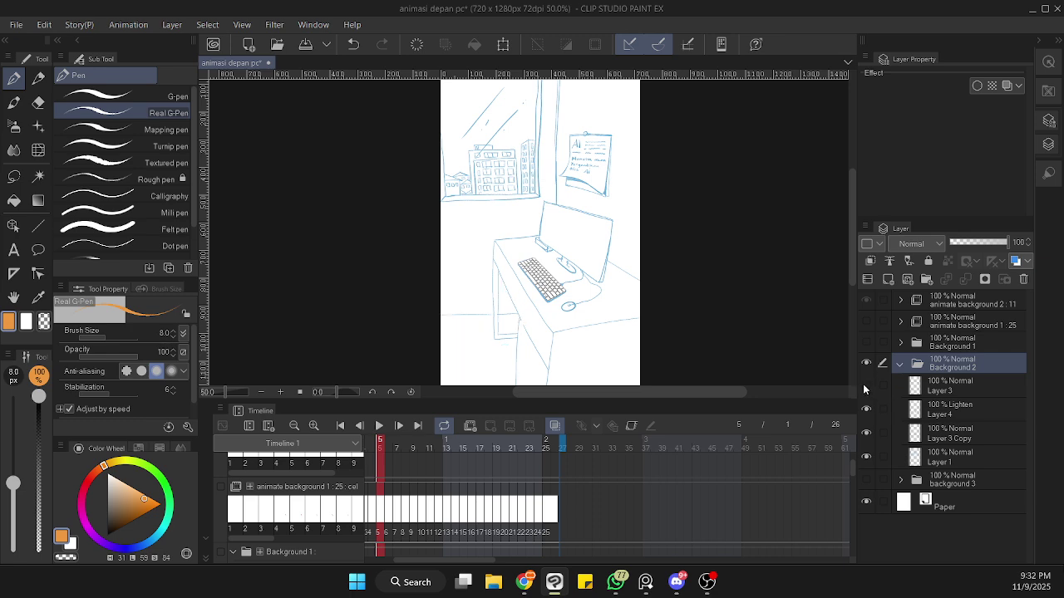
left_click(866, 388)
left_click(867, 388)
left_click(866, 387)
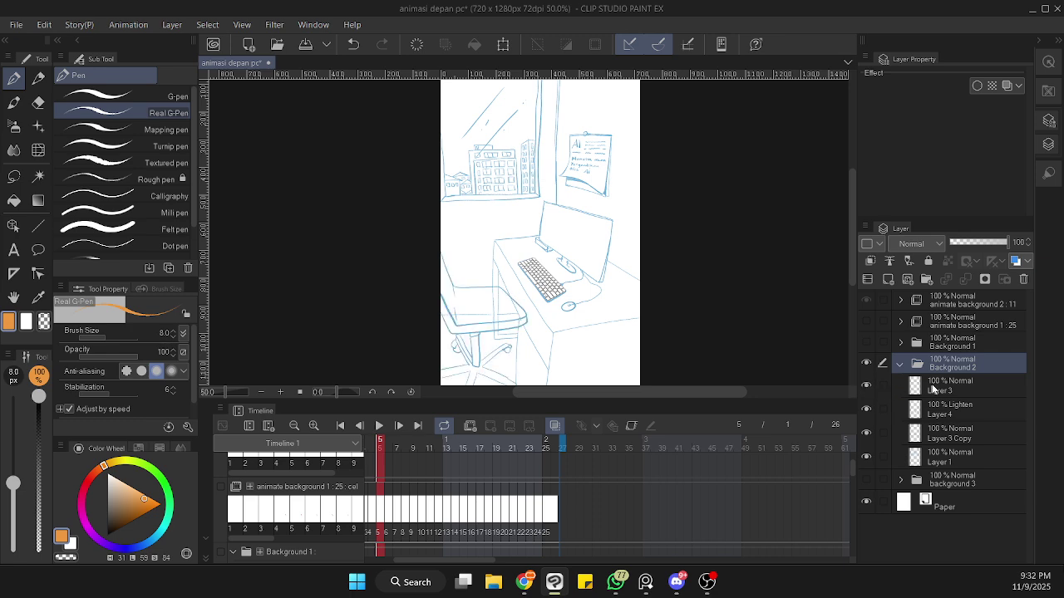
left_click(866, 387)
left_click(867, 388)
left_click(900, 365)
left_click(899, 367)
left_click(901, 367)
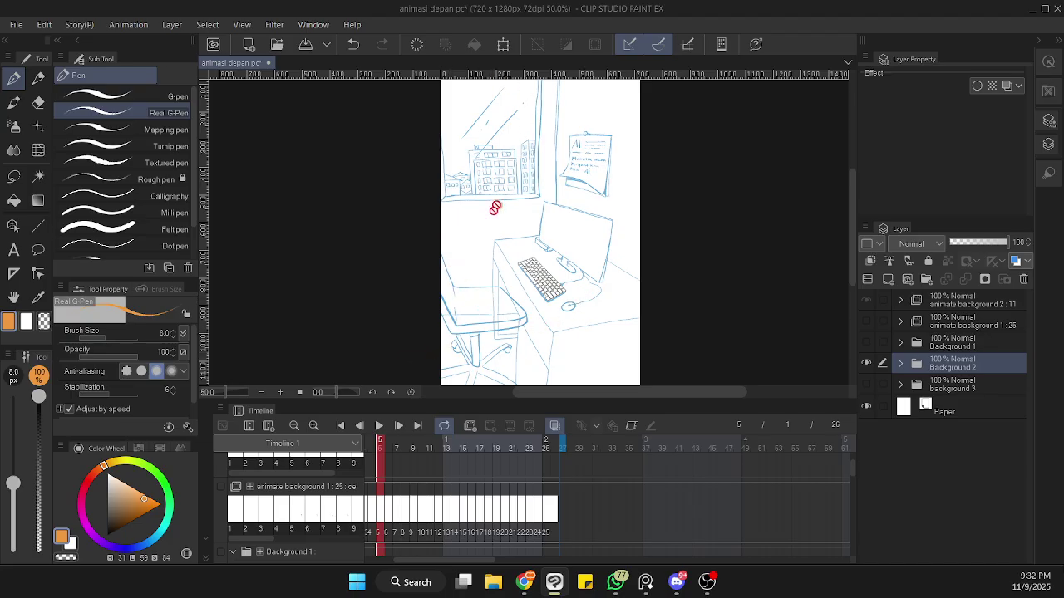
- Hide the Background 2 folder and show background 3 with its clock and monitor sketch
left_click(866, 364)
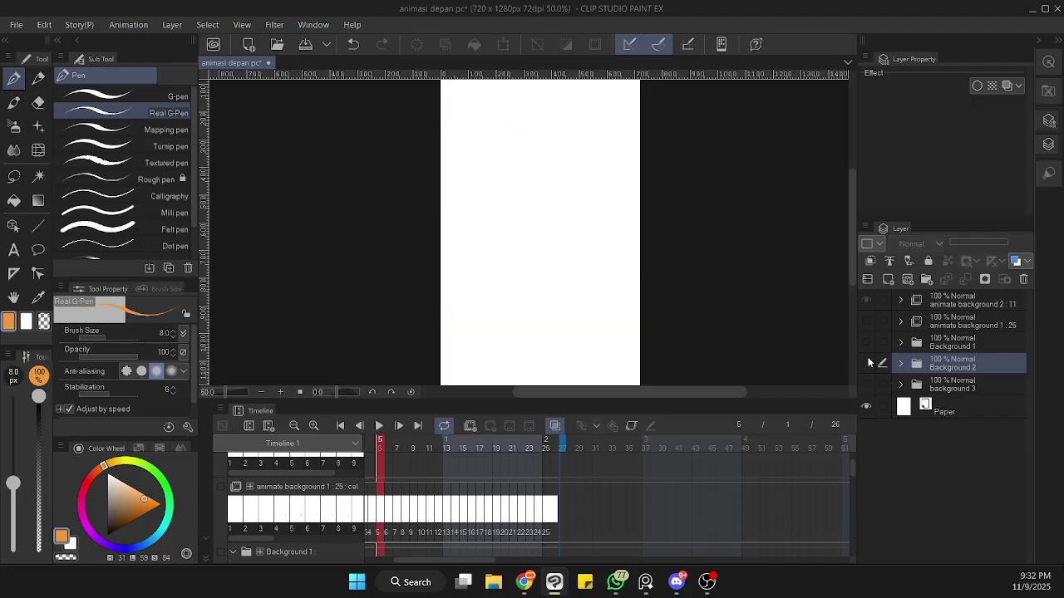
left_click(867, 385)
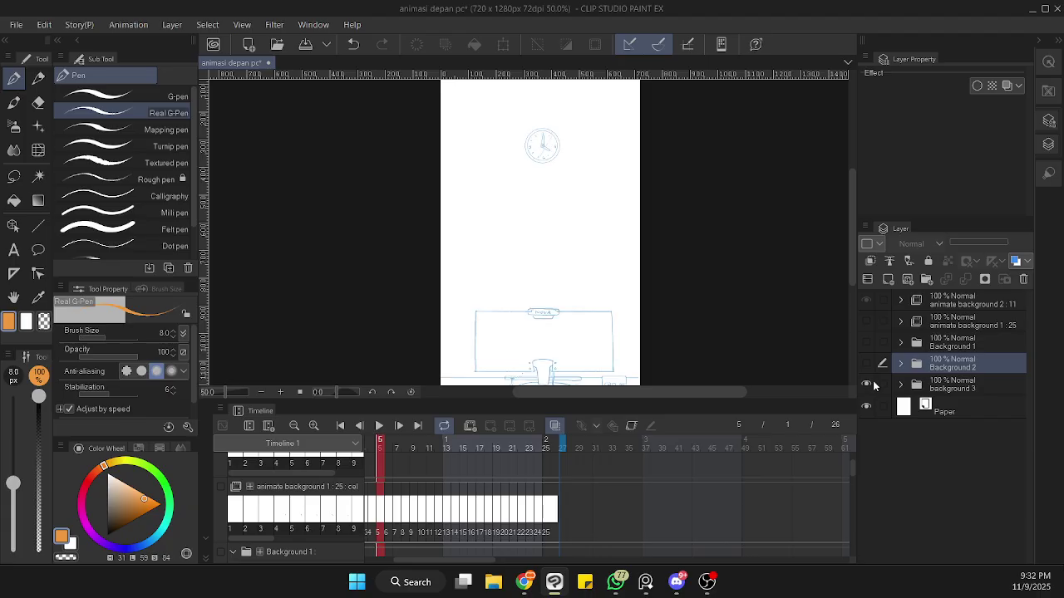
scroll(851, 262, "down", 3)
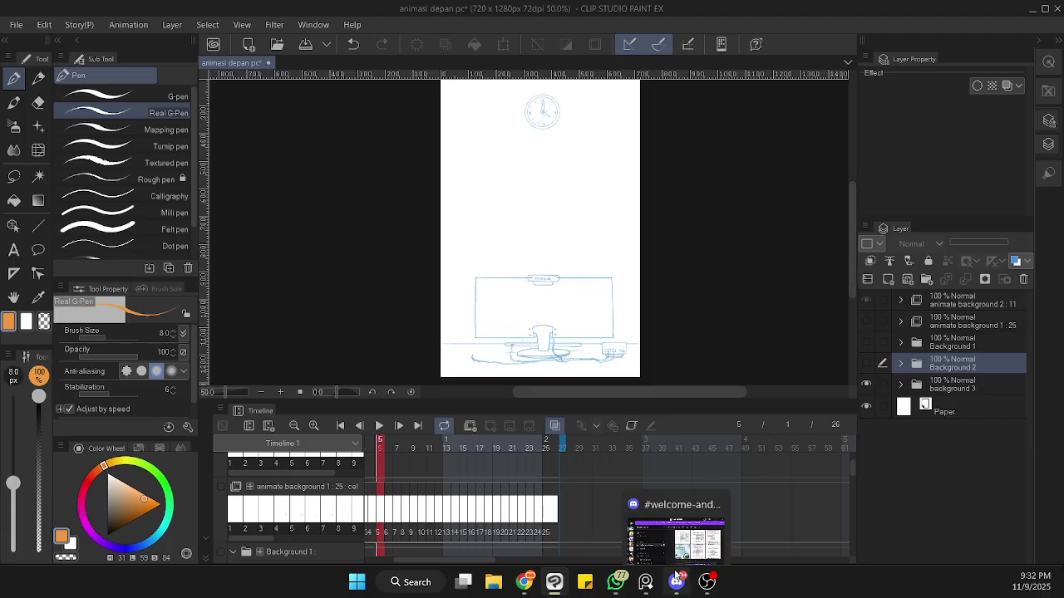
- Switch to PureRef, examine the NOVA monitor sketches and character references up close, and minimize the board
left_click(646, 584)
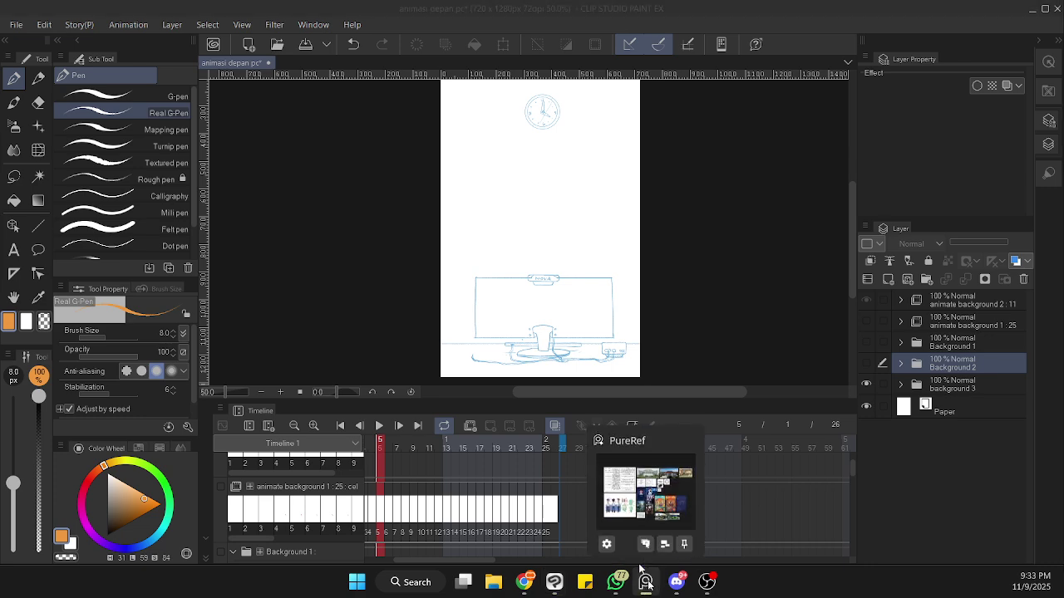
left_click(646, 582)
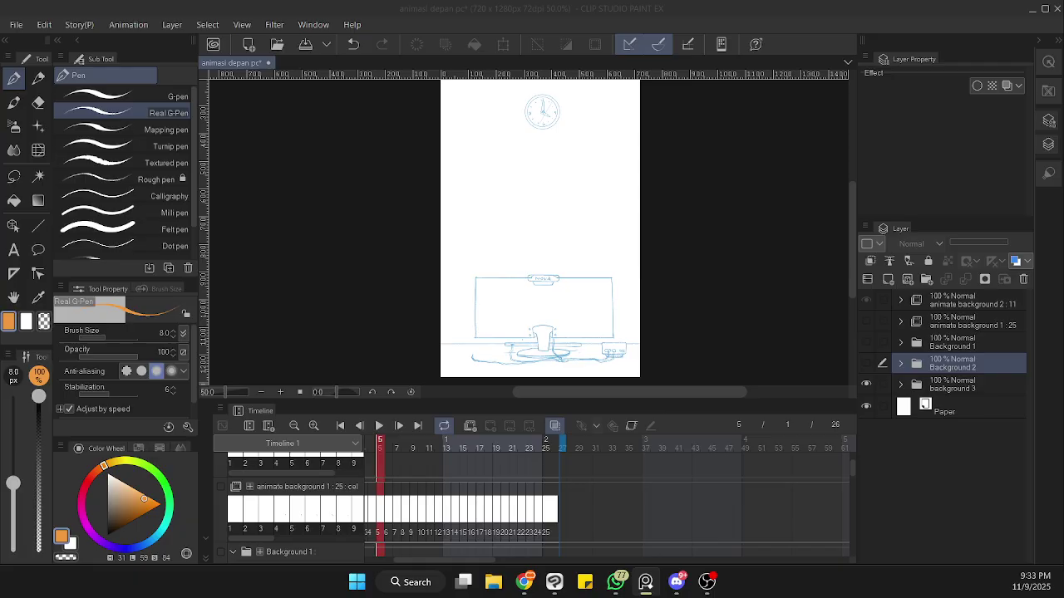
left_click(646, 582)
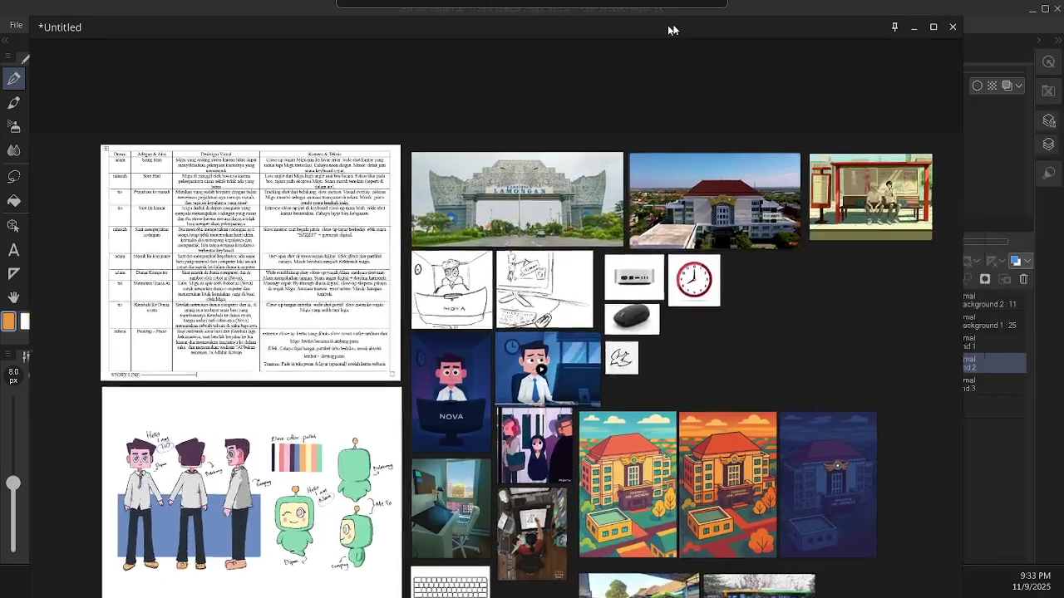
scroll(463, 218, "up", 6)
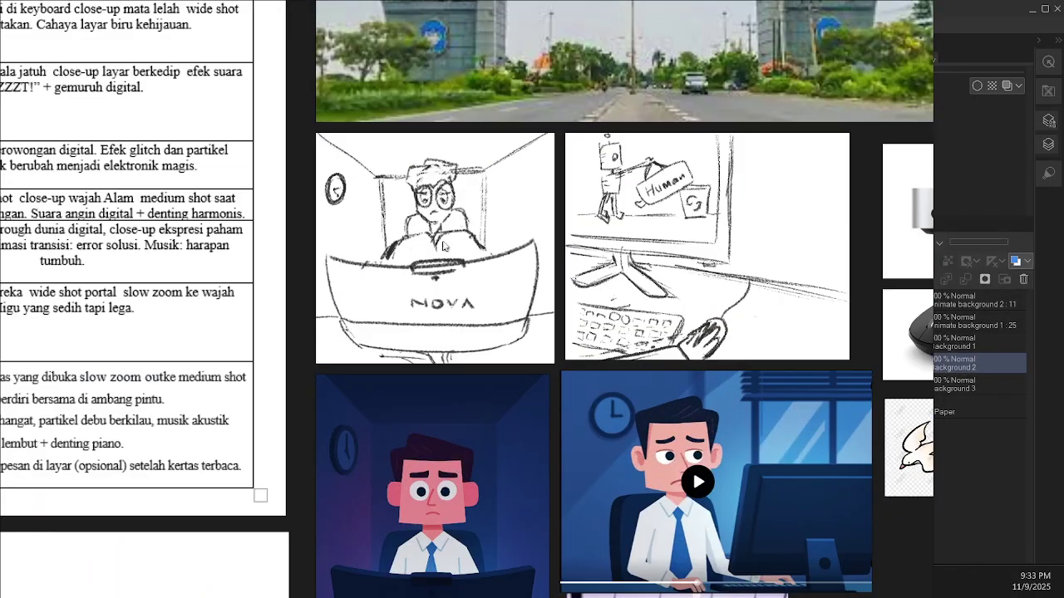
scroll(472, 277, "down", 3)
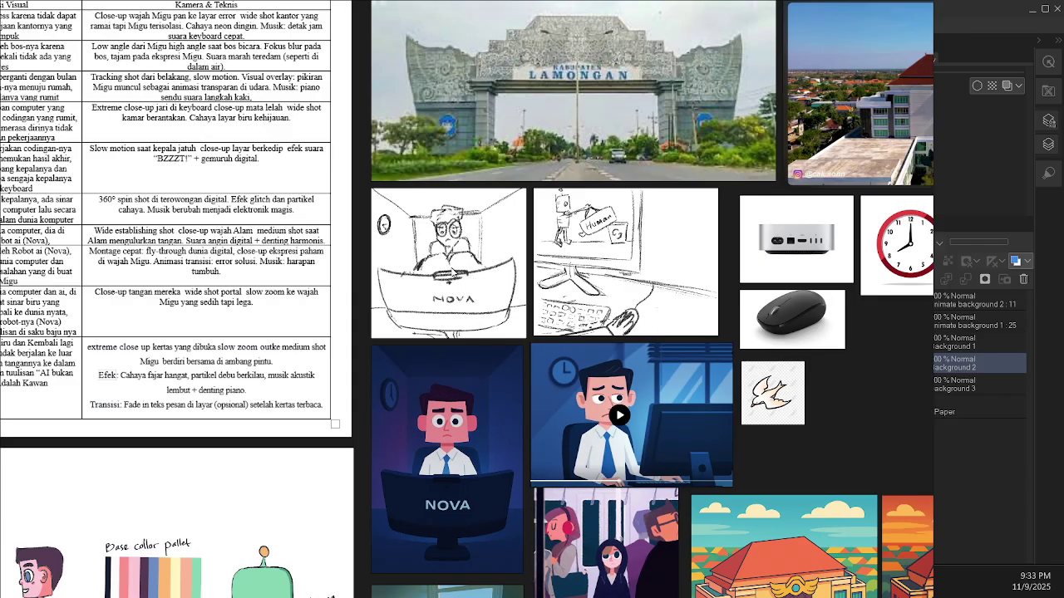
mouse_move(924, 14)
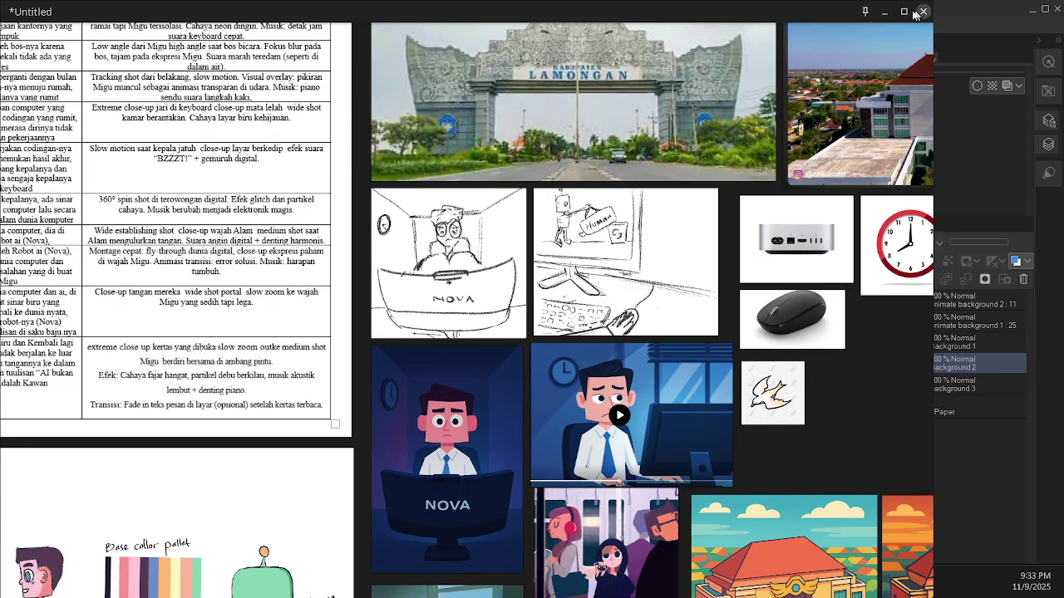
left_click(885, 11)
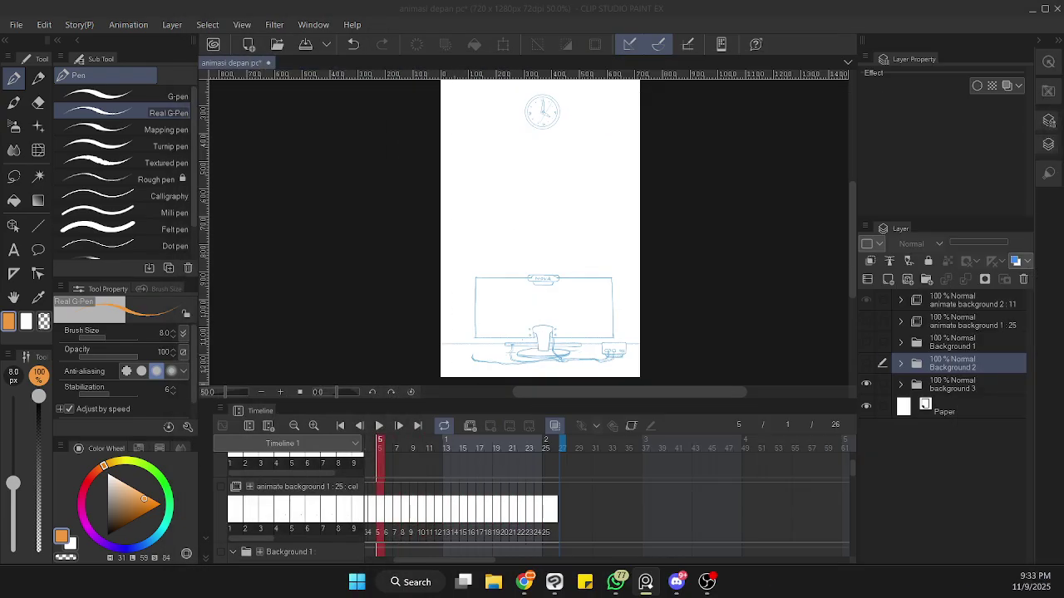
- Return to the background 3 sketch in Clip Studio Paint and switch to the Object operation tool
left_click(673, 289)
scroll(620, 309, "down", 2)
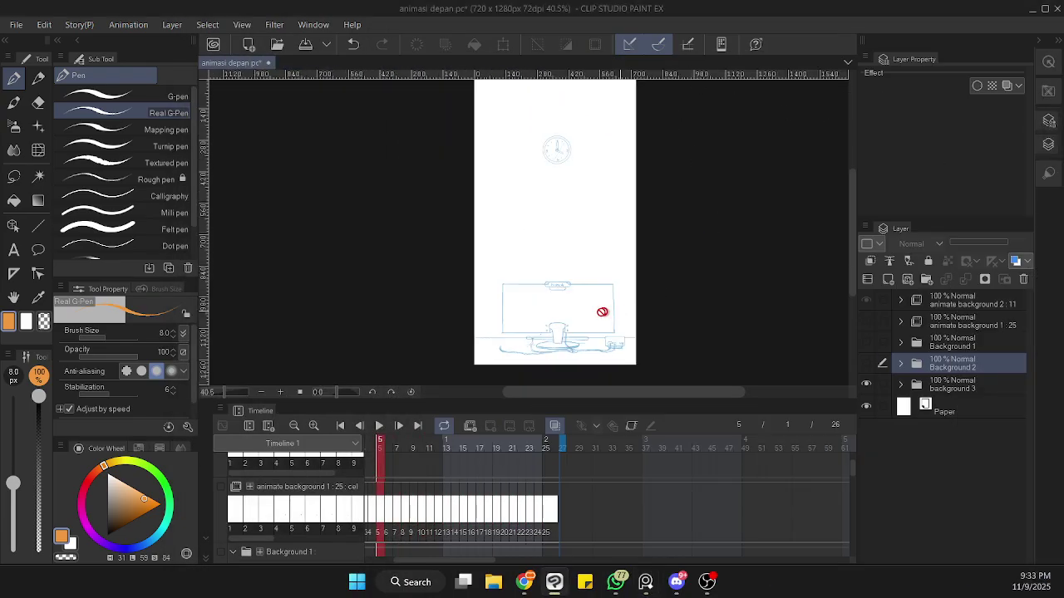
scroll(565, 293, "up", 2)
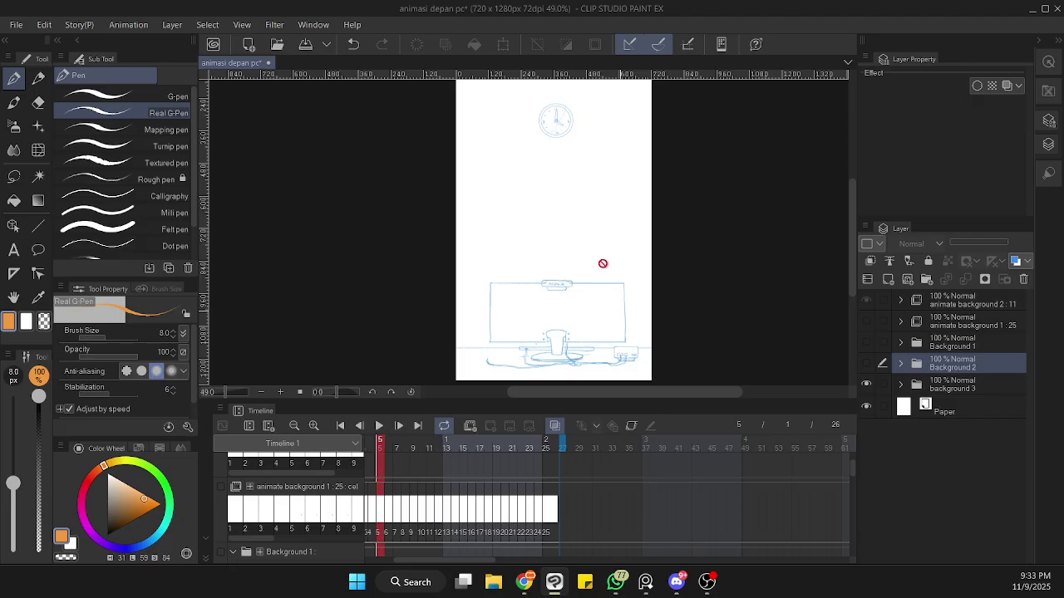
scroll(578, 290, "up", 1)
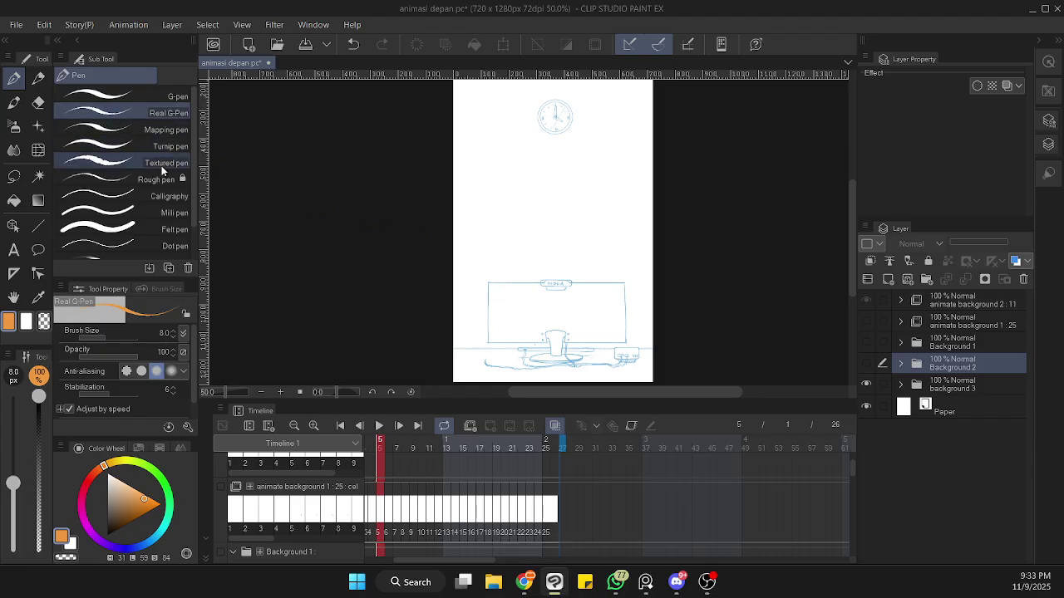
left_click(117, 178)
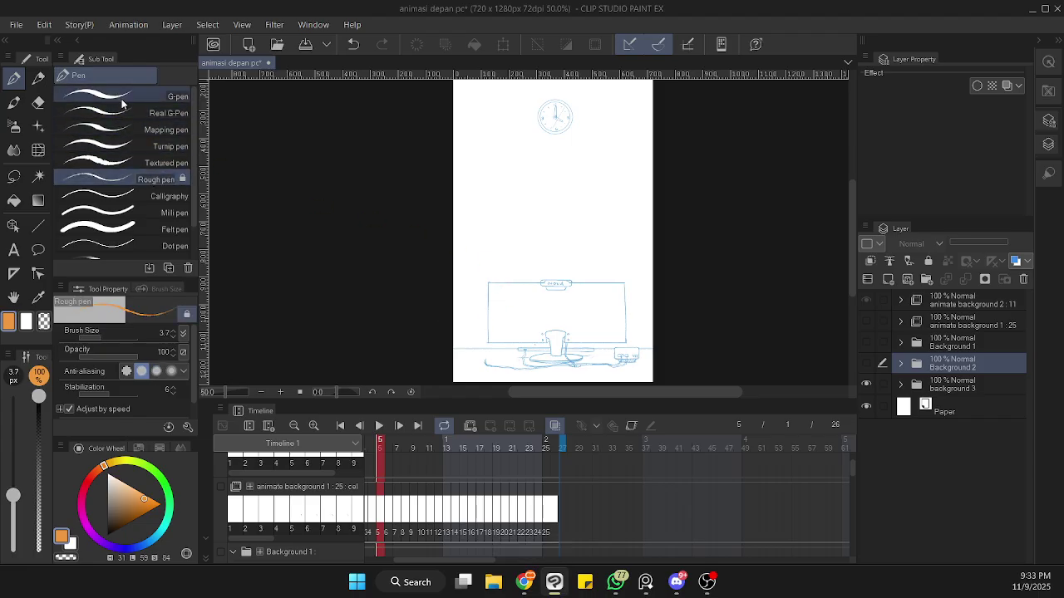
key("o")
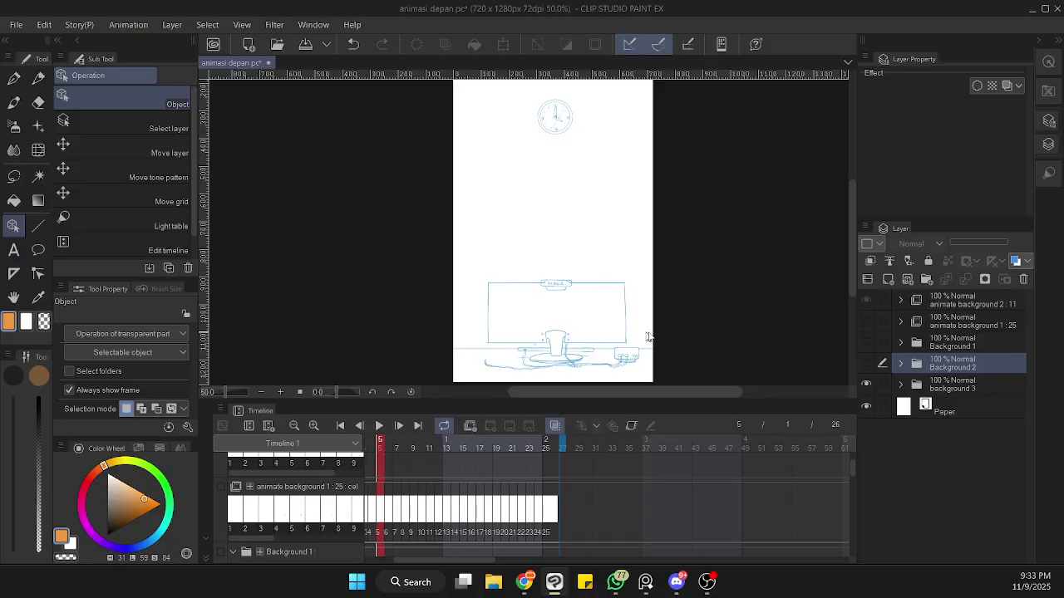
- Examine the background 3 sketch up close, covering the NOVA monitor, its stand, the cables and the desk
left_click_drag(849, 244, 853, 270)
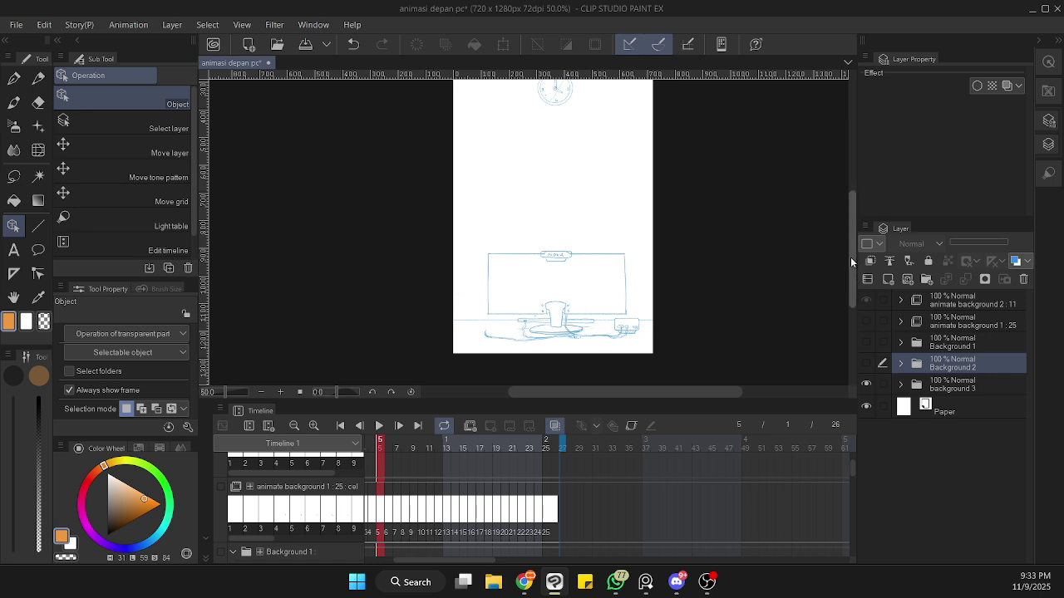
left_click_drag(850, 257, 853, 247)
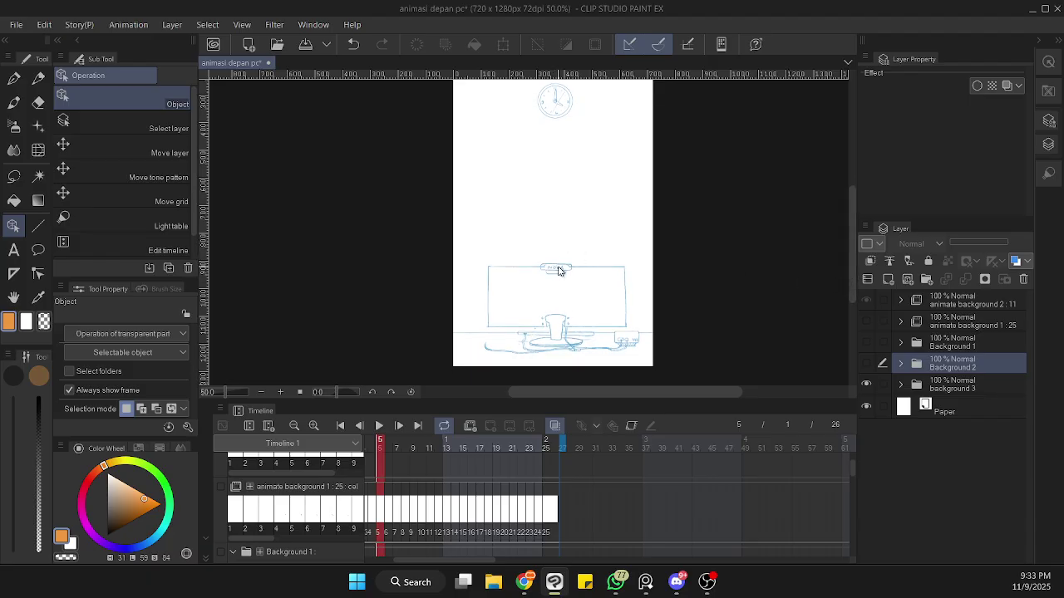
scroll(553, 266, "up", 3)
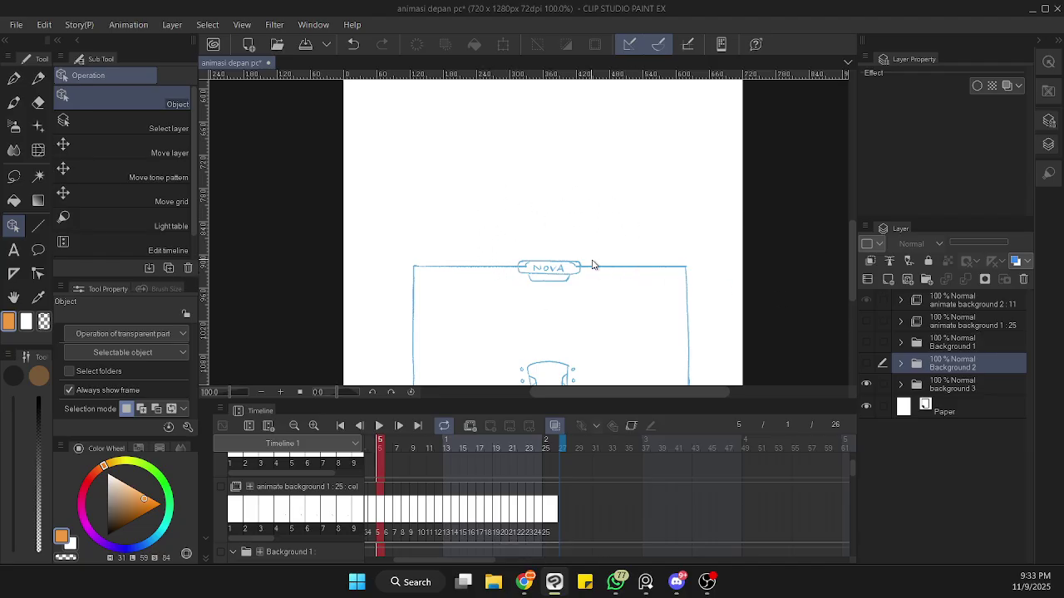
scroll(842, 297, "down", 3)
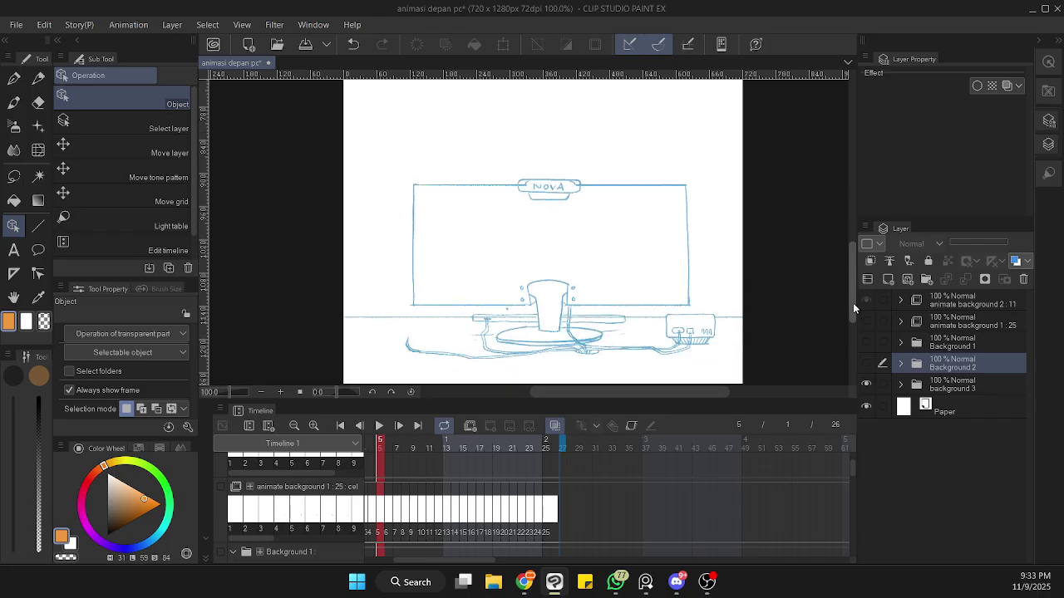
left_click_drag(853, 303, 852, 300)
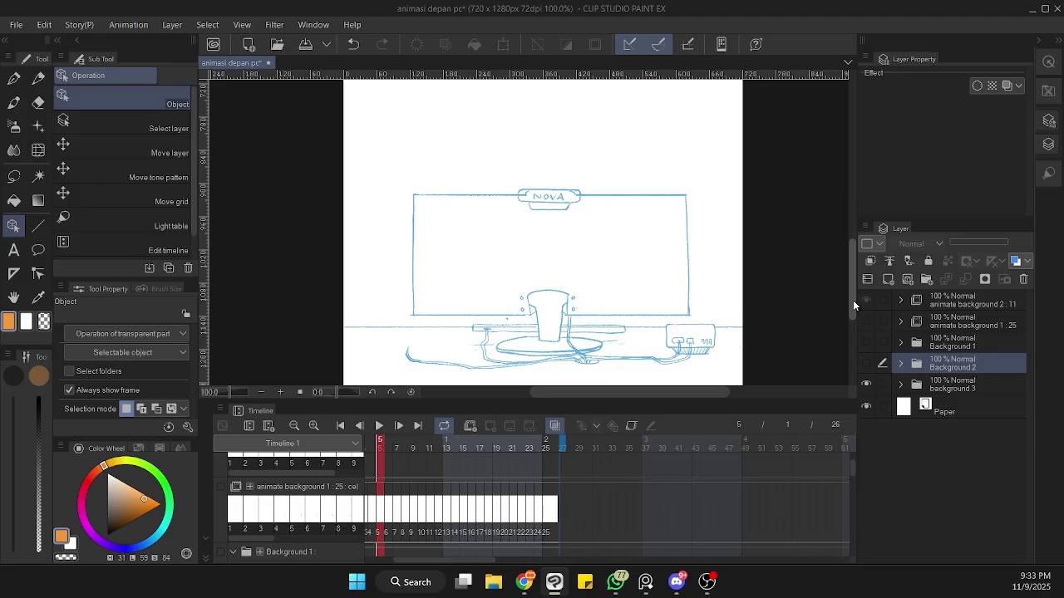
left_click_drag(853, 300, 853, 299)
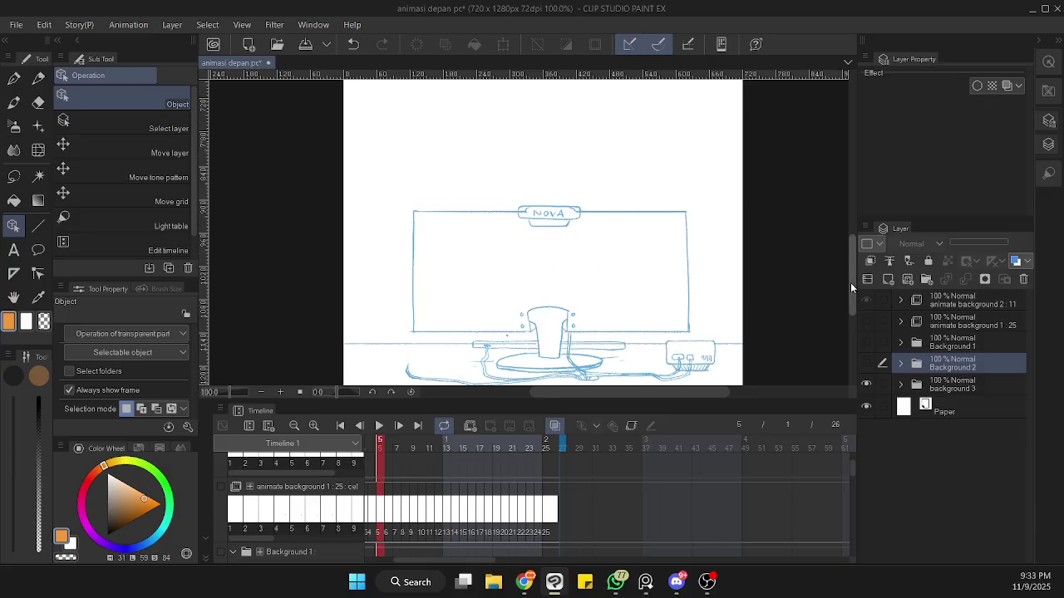
scroll(850, 284, "up", 1)
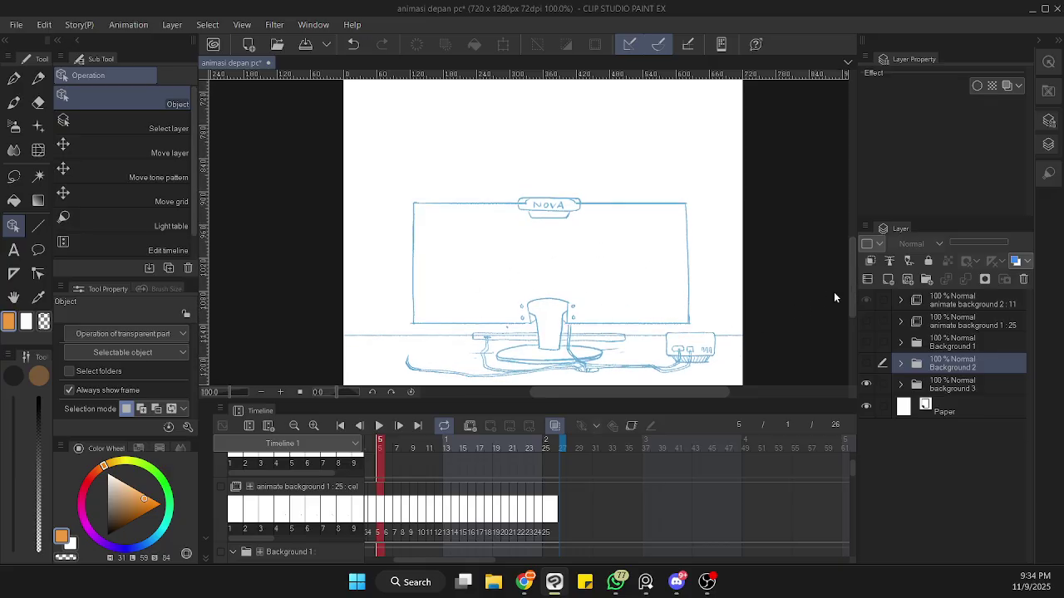
scroll(851, 290, "up", 3)
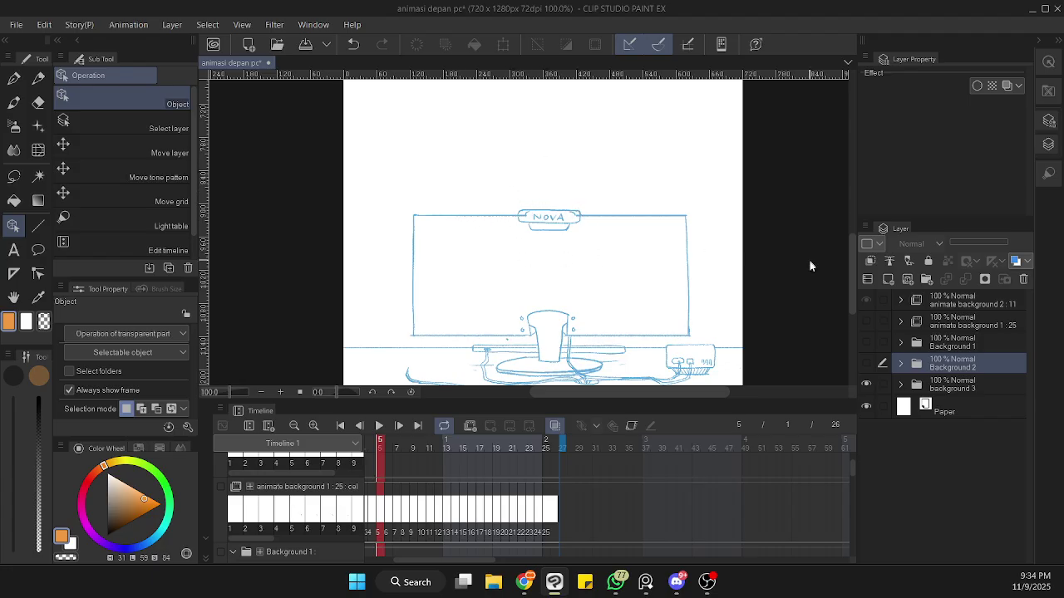
- Inspect the monitor stand, trailing cables and power box in the background 3 sketch, both in detail and in the full composition
scroll(746, 290, "up", 5)
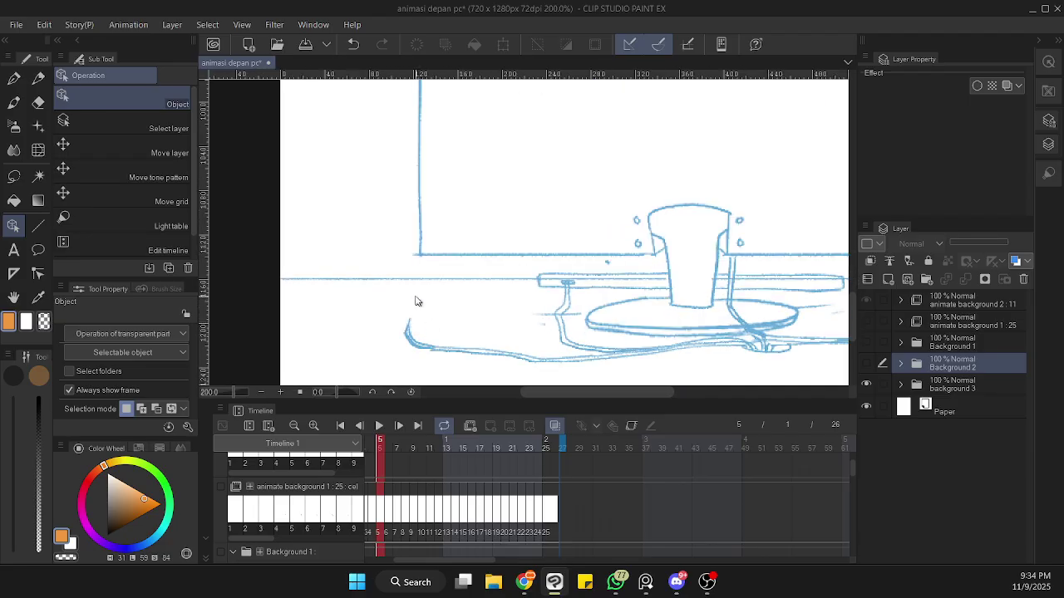
scroll(458, 316, "up", 1)
scroll(454, 306, "down", 1)
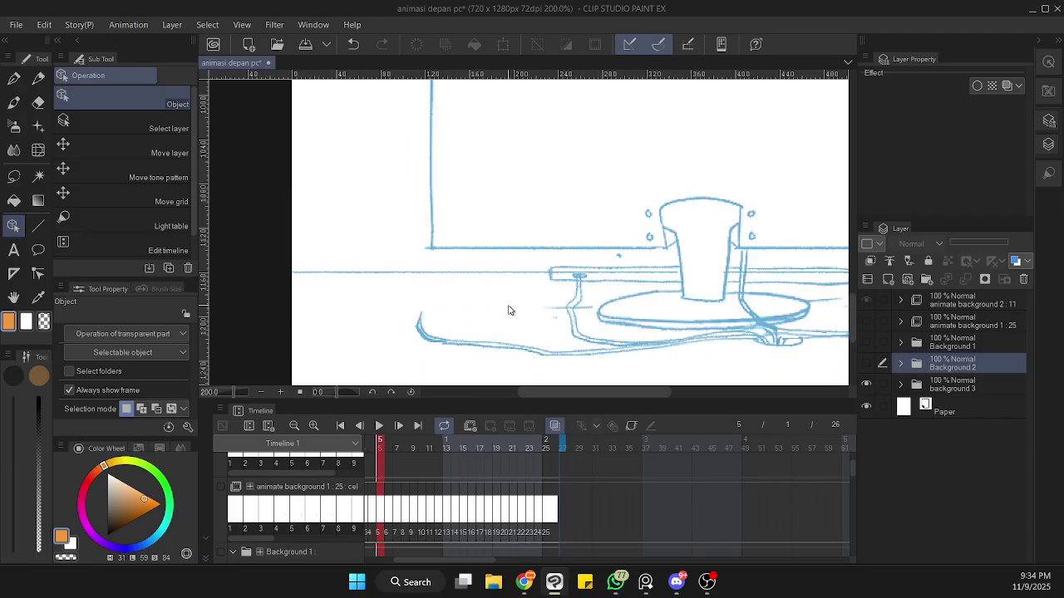
left_click_drag(515, 287, 567, 271)
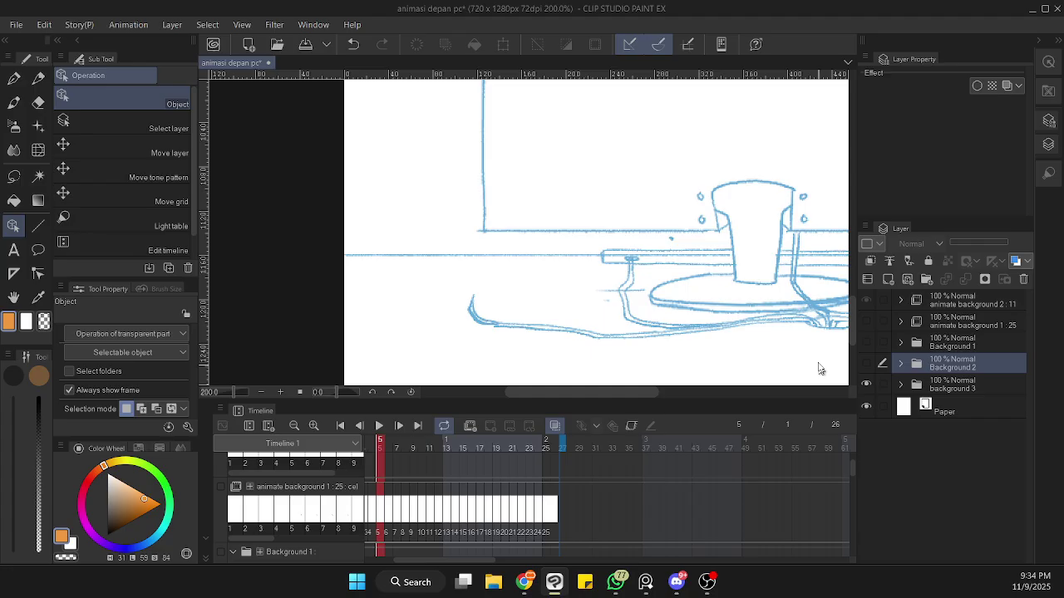
scroll(790, 277, "down", 1)
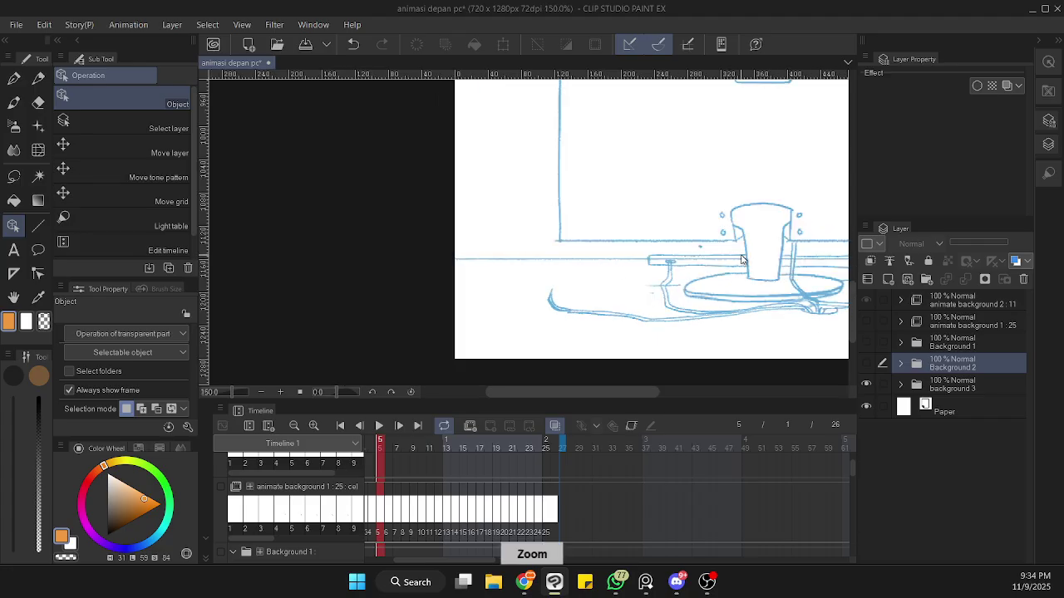
left_click_drag(784, 275, 634, 255)
scroll(818, 271, "down", 1)
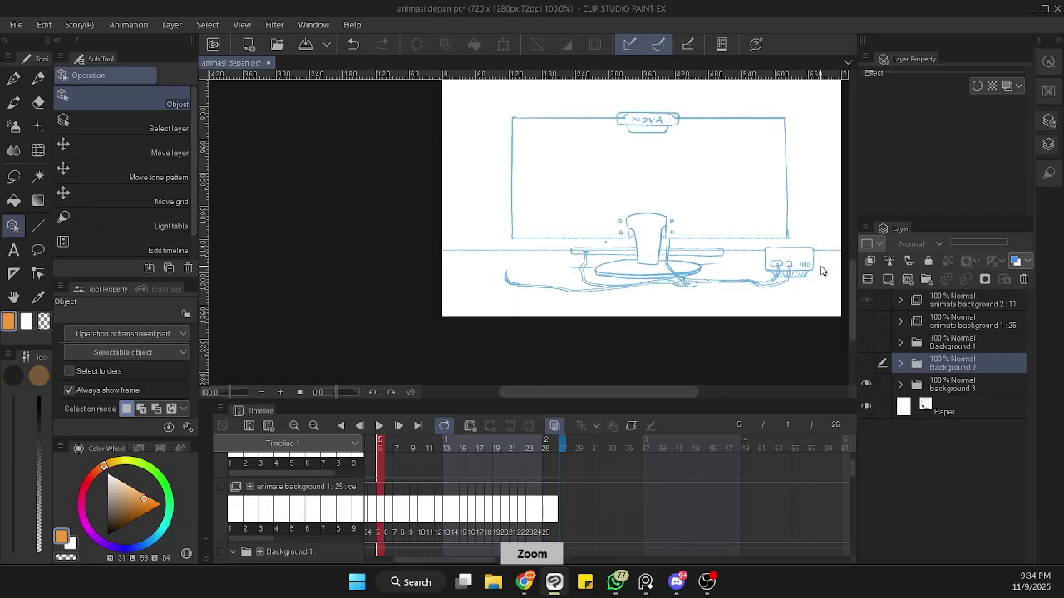
scroll(518, 267, "up", 1)
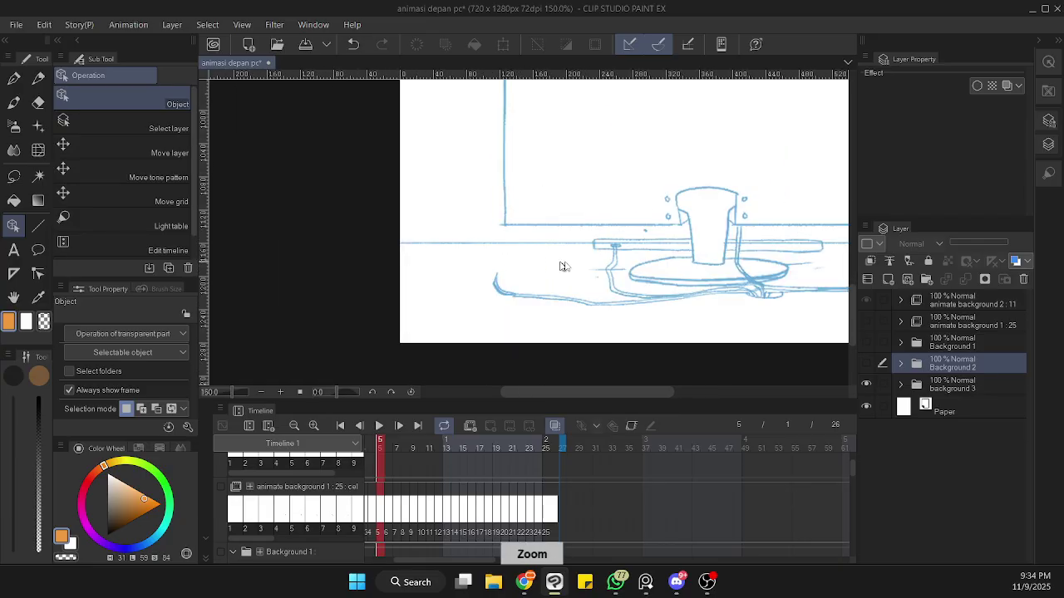
left_click_drag(656, 200, 630, 224)
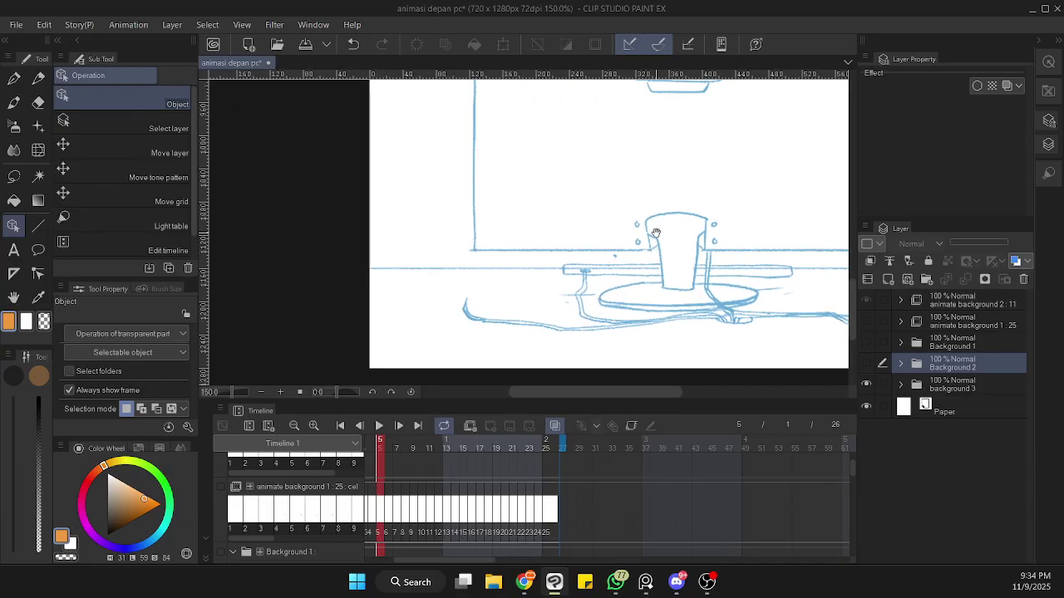
scroll(803, 233, "up", 1)
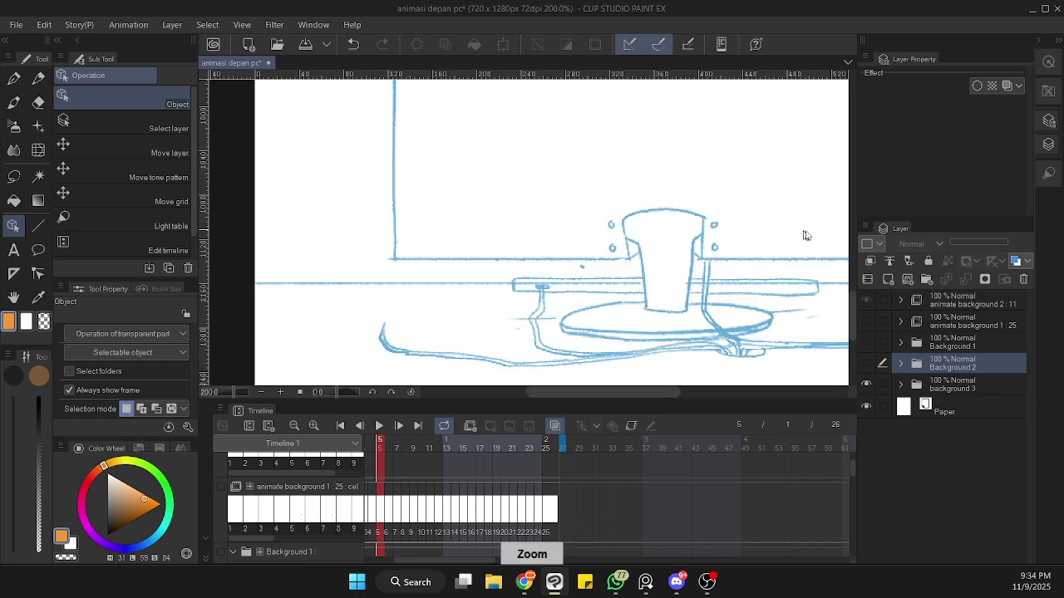
scroll(741, 238, "down", 1)
left_click_drag(646, 238, 482, 261)
scroll(574, 230, "down", 2)
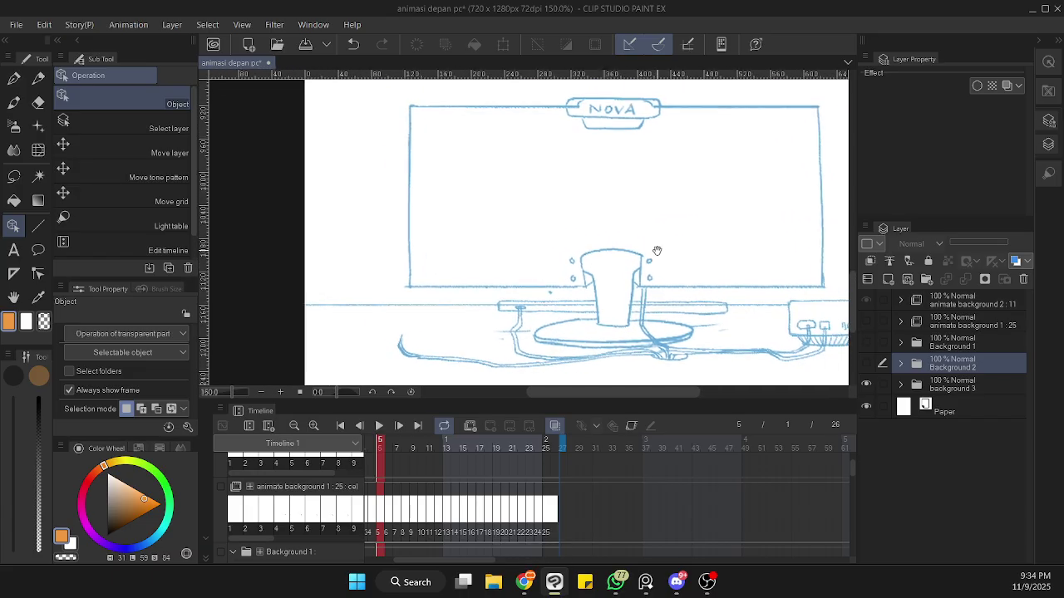
scroll(712, 254, "down", 2)
mouse_move(851, 281)
left_mouse_down()
mouse_move(850, 256)
mouse_move(852, 265)
left_mouse_up()
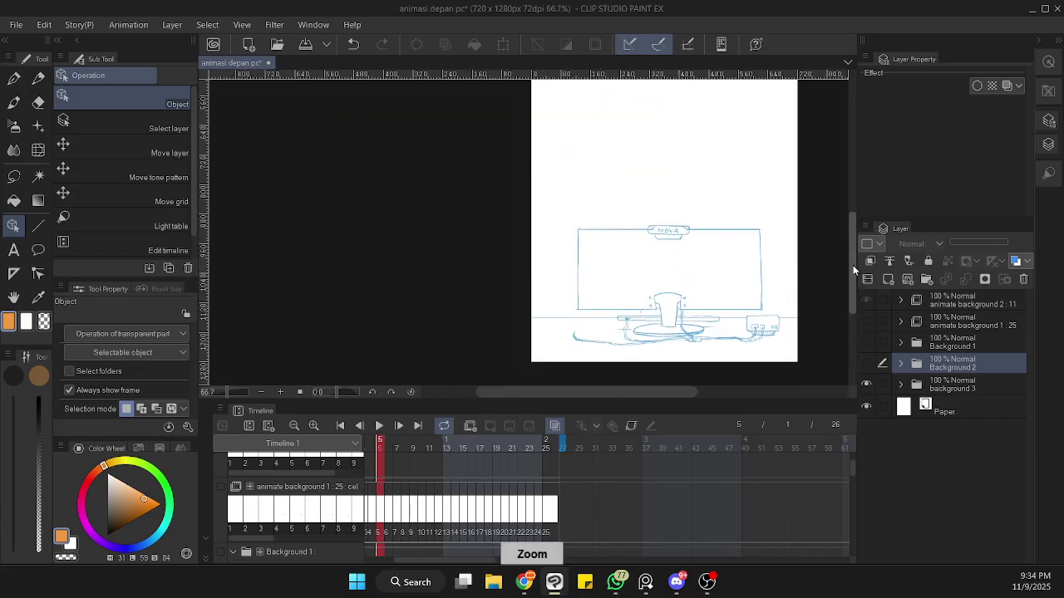
left_click_drag(754, 290, 651, 285)
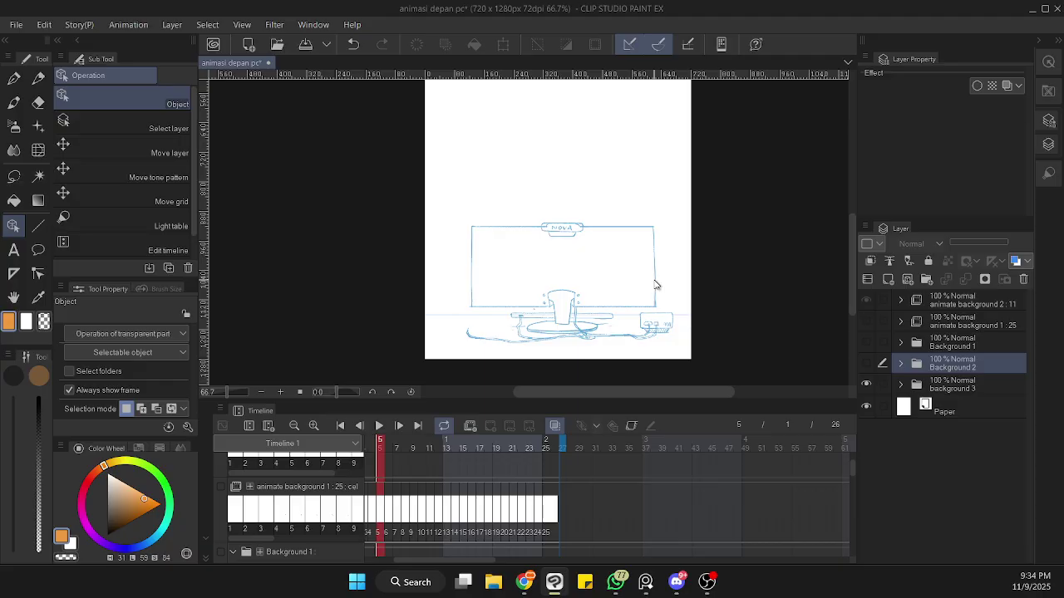
- Hide the background 3 folder and show the Background 2 folder with its window, wall poster and computer desk
left_click(866, 363)
left_click(866, 363)
left_click(866, 384)
left_click(866, 363)
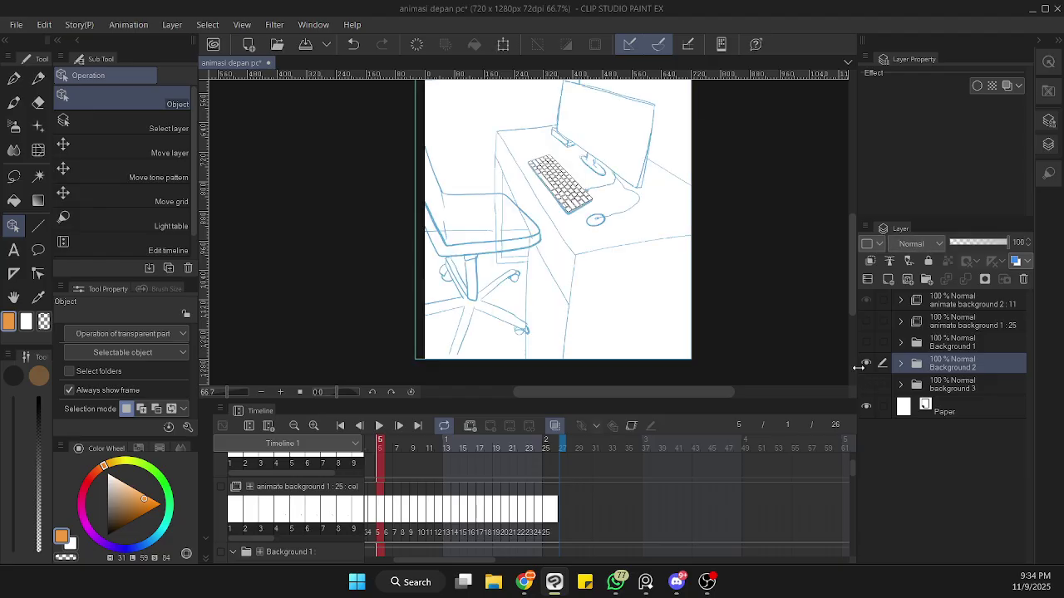
left_click_drag(850, 263, 848, 202)
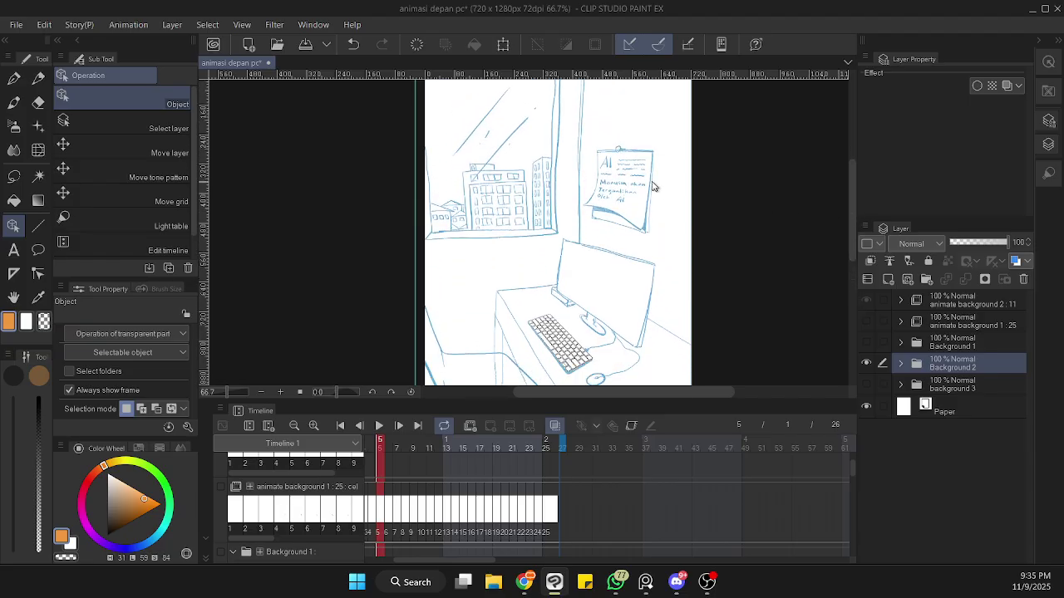
- Examine the AI wall poster, the window's city view and the overall desk scene in Background 2, and switch to OBS Studio
scroll(640, 172, "up", 5)
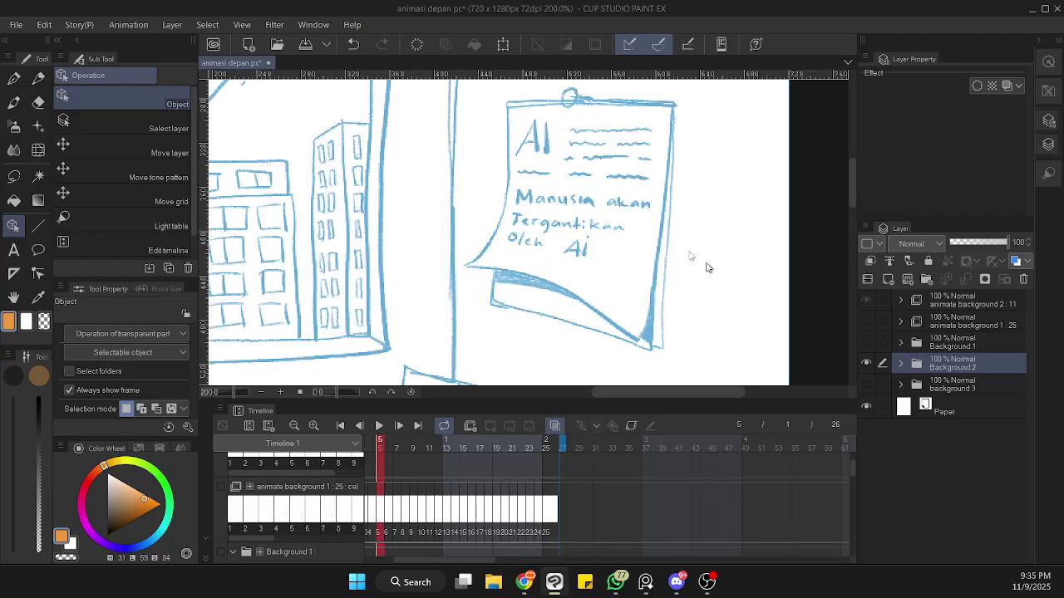
scroll(654, 192, "down", 1)
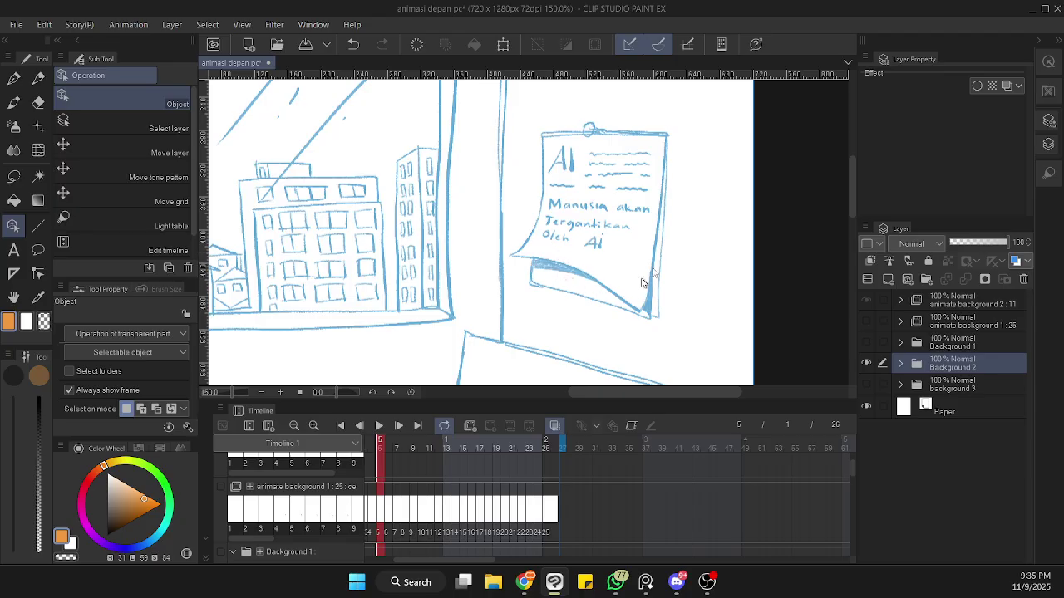
left_click_drag(685, 231, 743, 241)
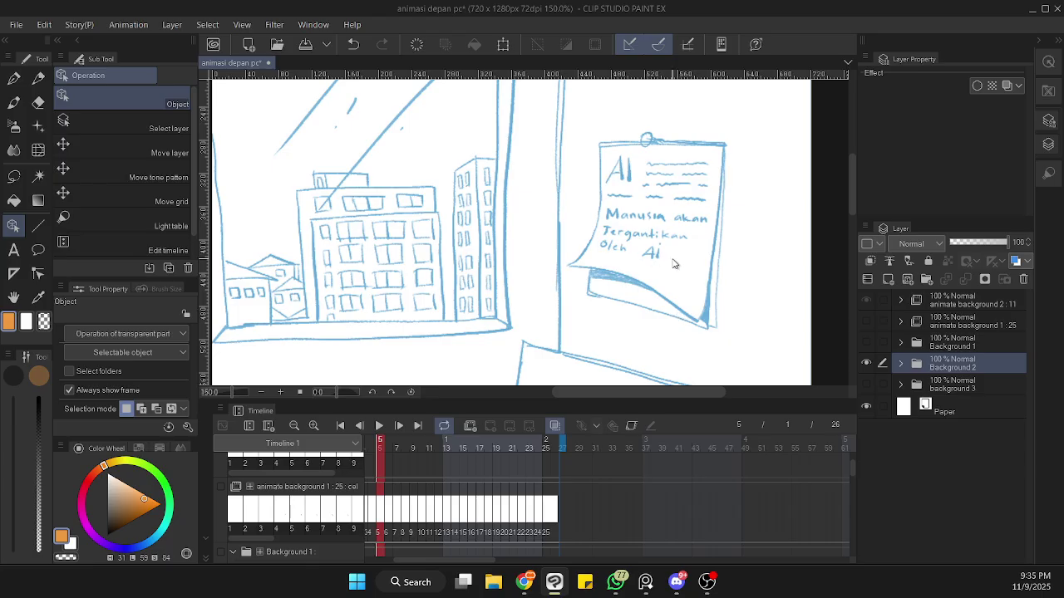
scroll(711, 252, "up", 1)
scroll(711, 252, "down", 1)
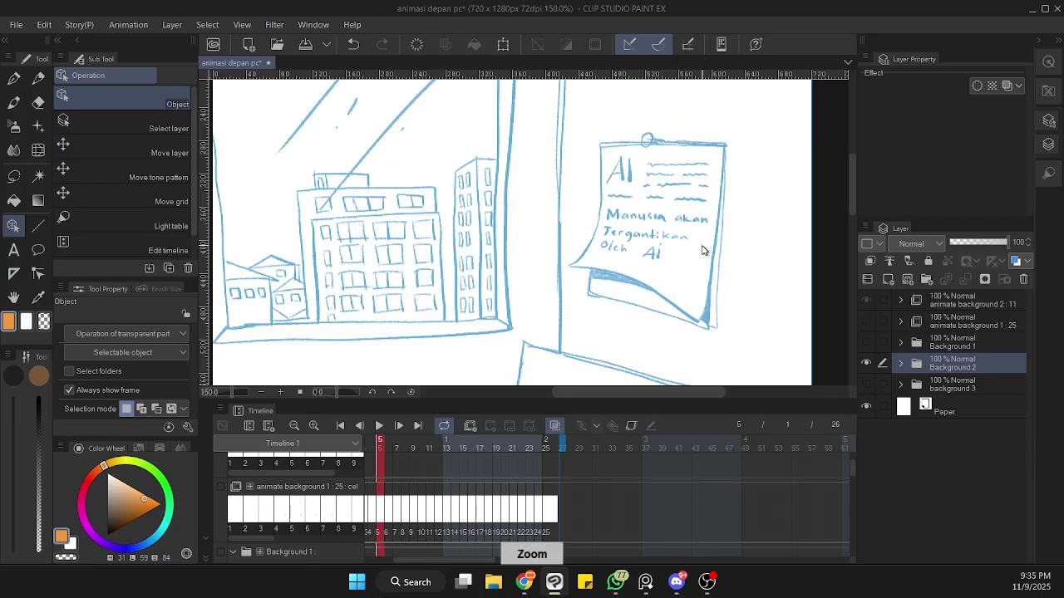
left_click_drag(672, 248, 719, 255)
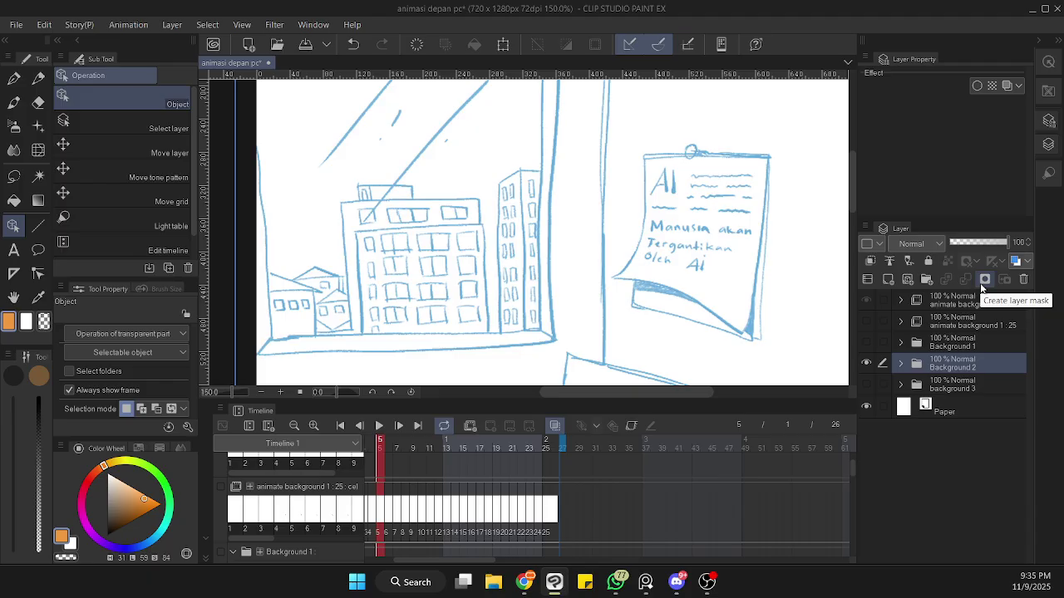
scroll(794, 253, "down", 2)
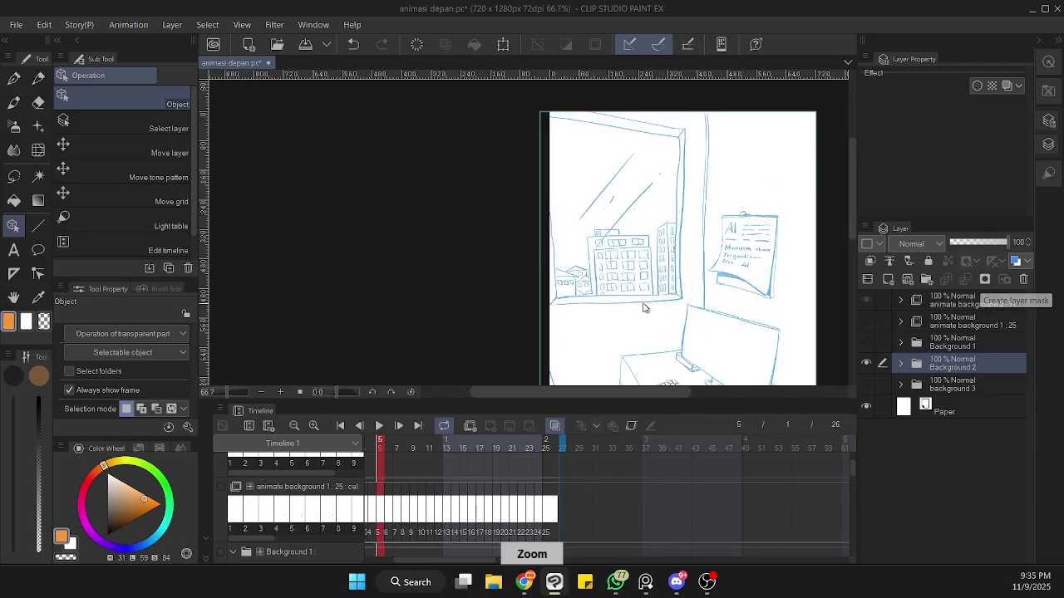
left_click_drag(756, 318, 692, 243)
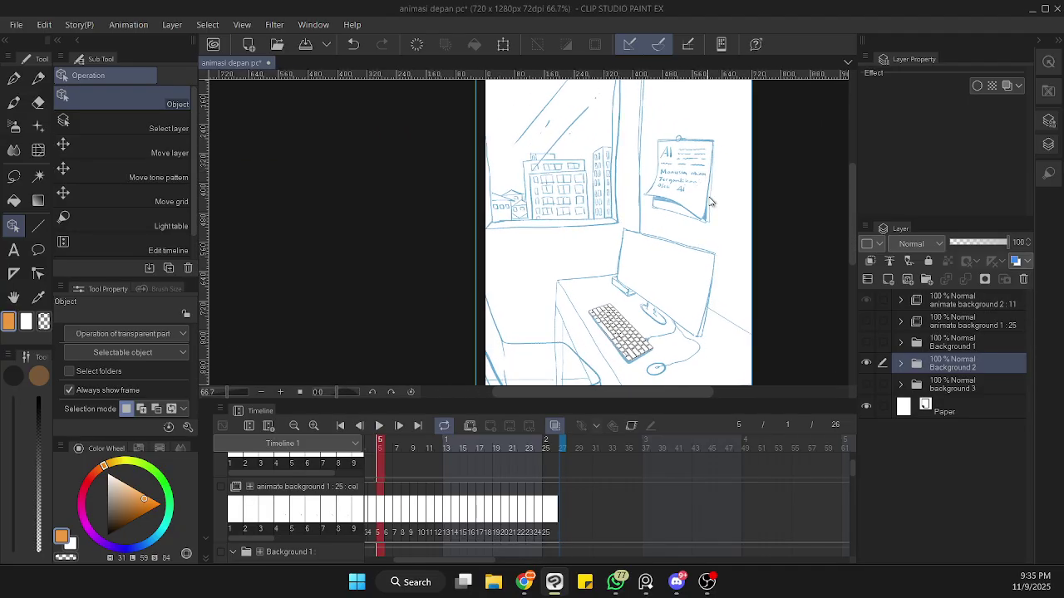
mouse_move(851, 220)
left_mouse_down()
mouse_move(848, 244)
mouse_move(844, 185)
mouse_move(845, 229)
left_mouse_up()
key("ctrl+minus")
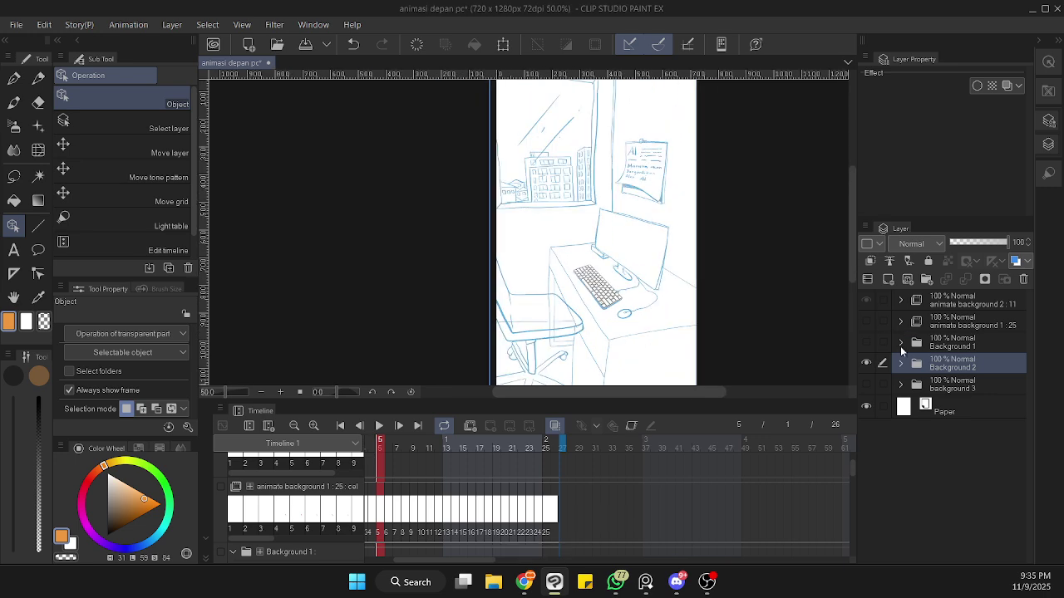
mouse_move(708, 584)
key("alt+Tab")
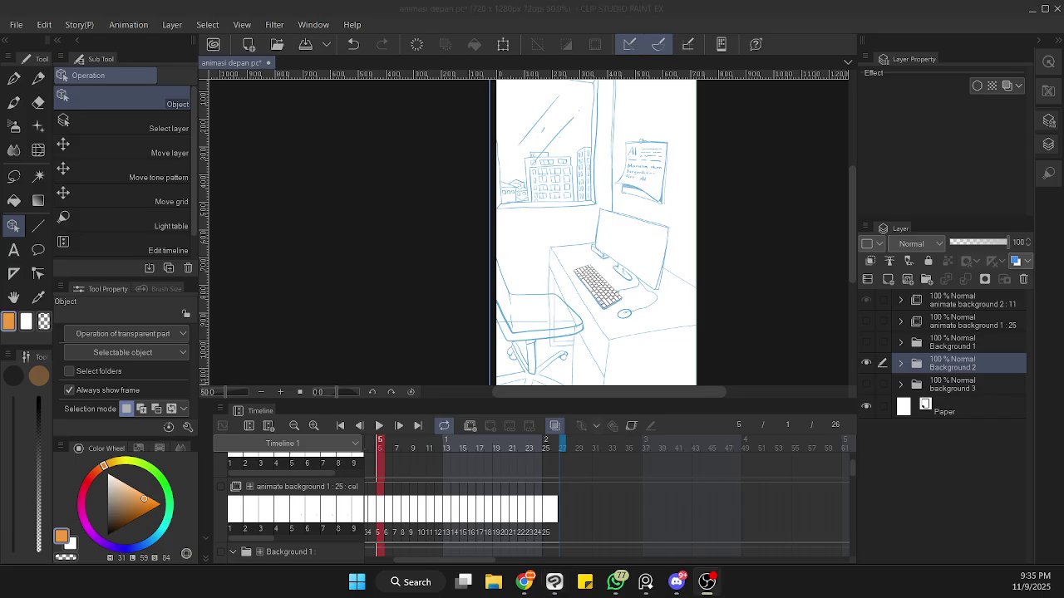